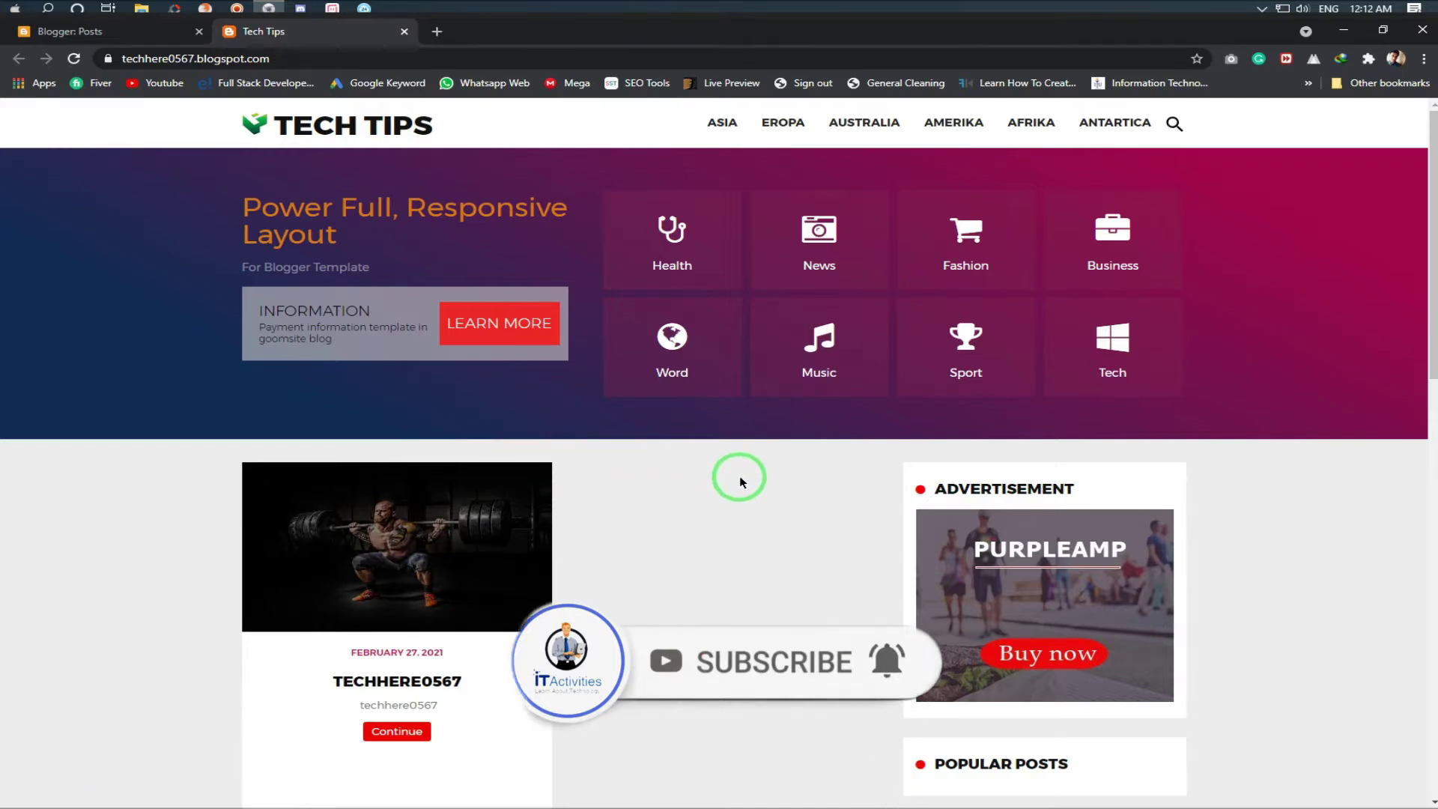
Look over the live Tech Tips blog's homepage, from the header and banner to the post and sidebar sections
scroll(698, 482, down, 5)
scroll(698, 482, up, 5)
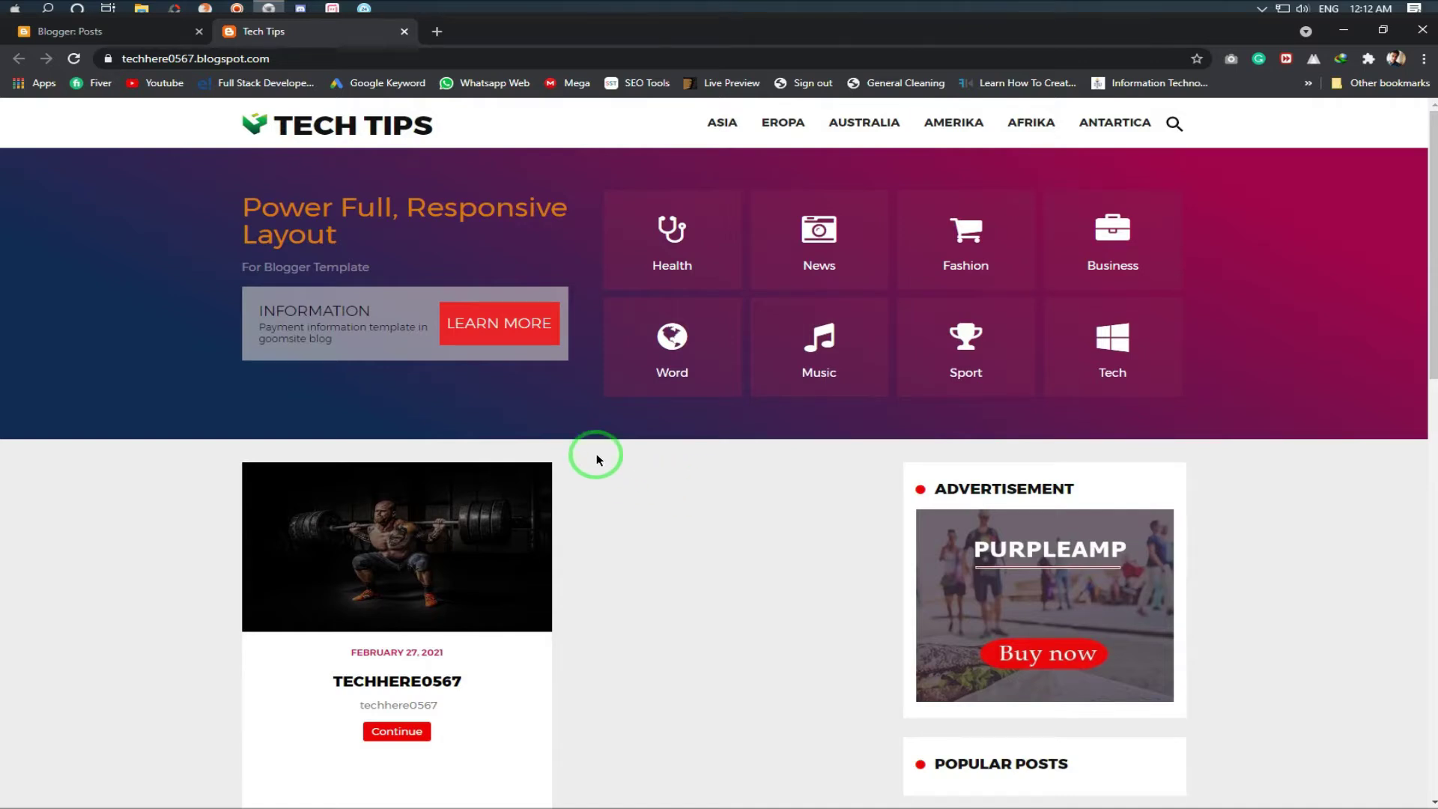
scroll(604, 417, down, 3)
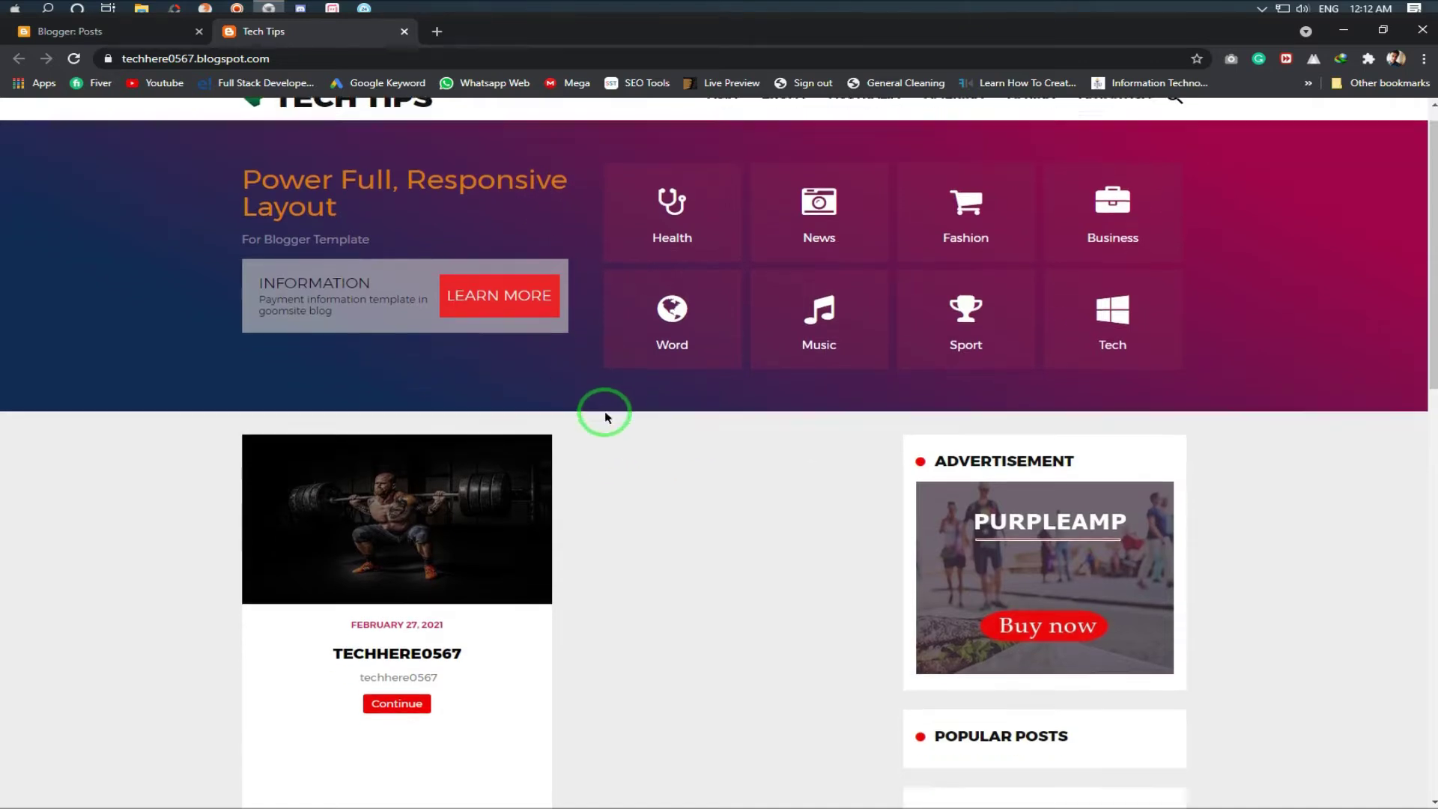
scroll(698, 423, up, 2)
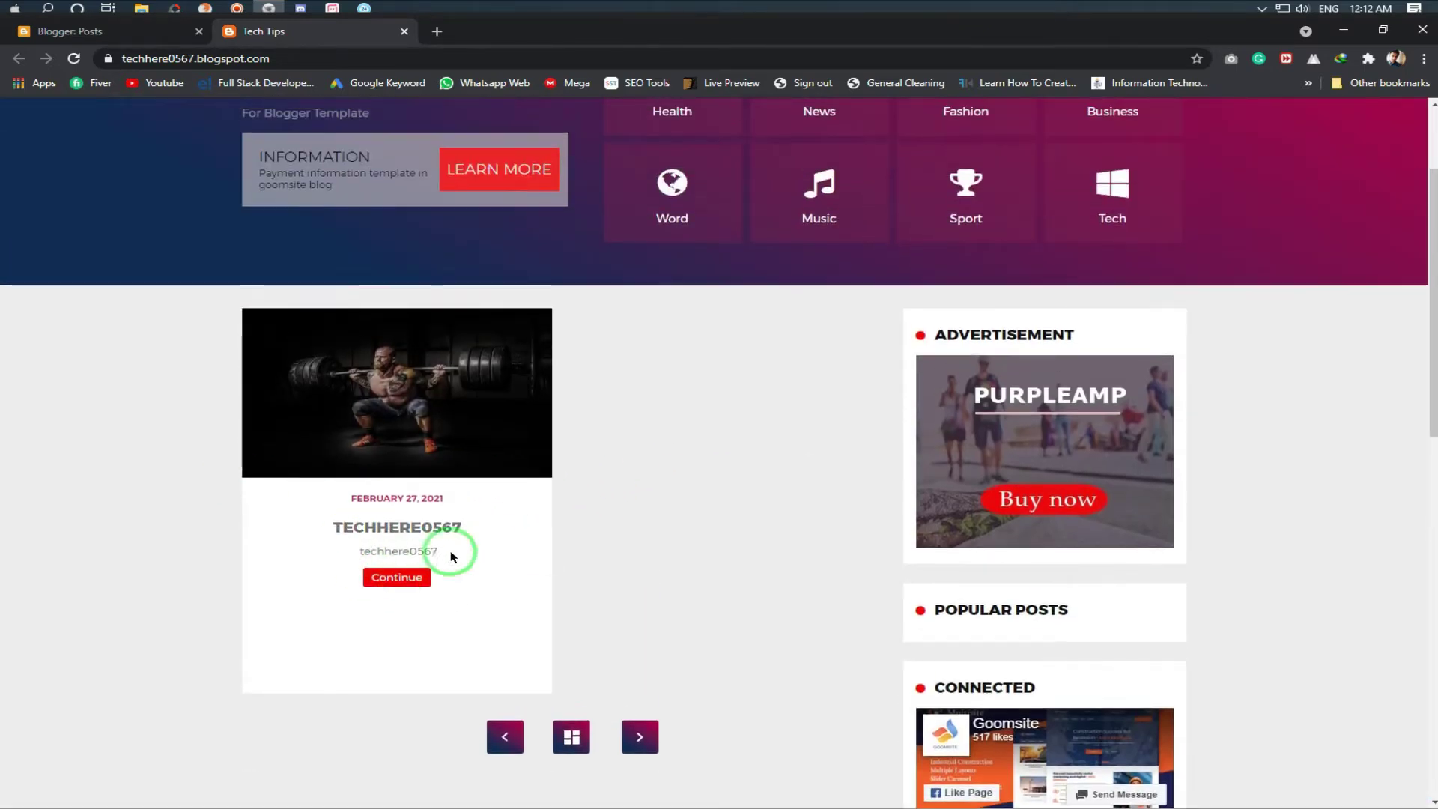
scroll(695, 598, up, 2)
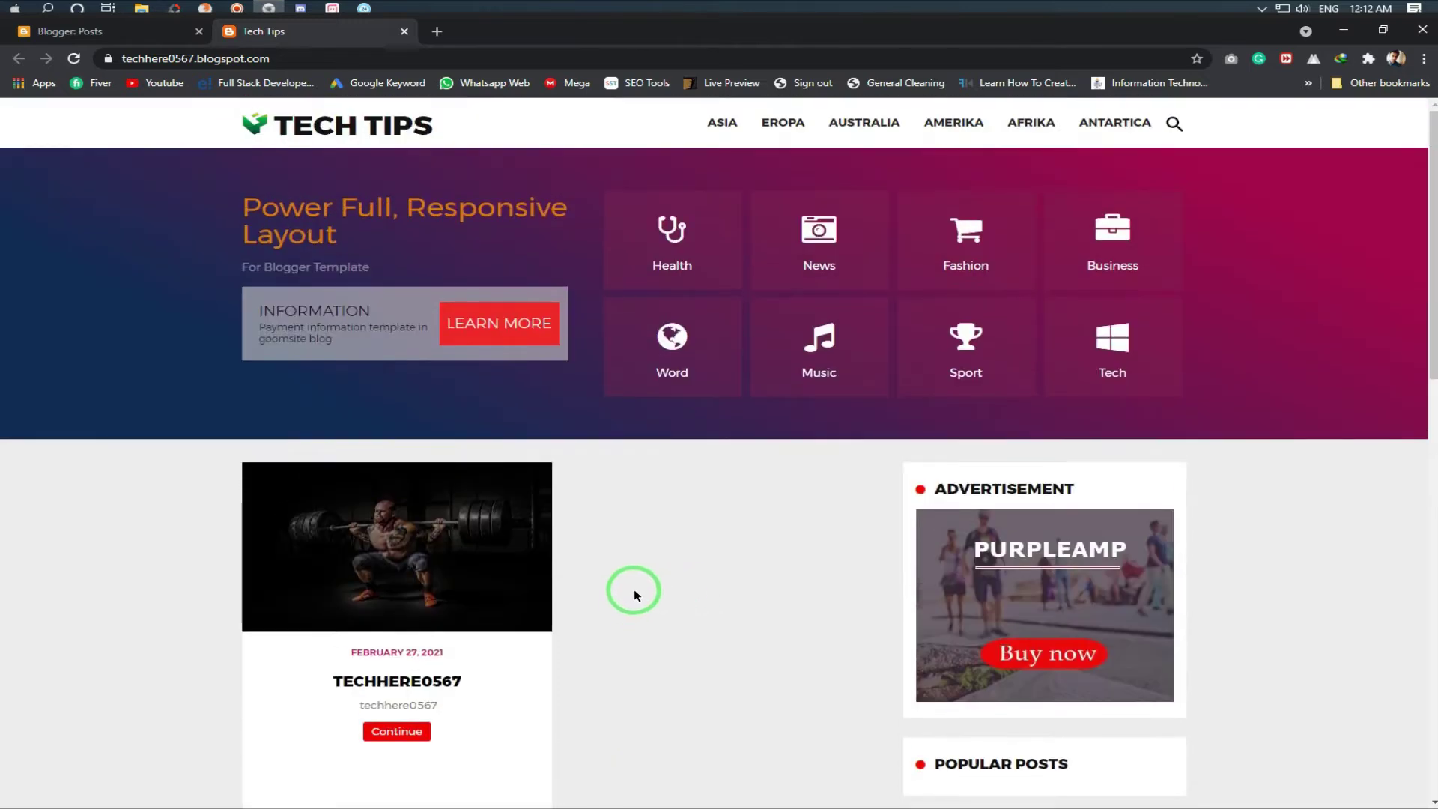
scroll(661, 494, down, 3)
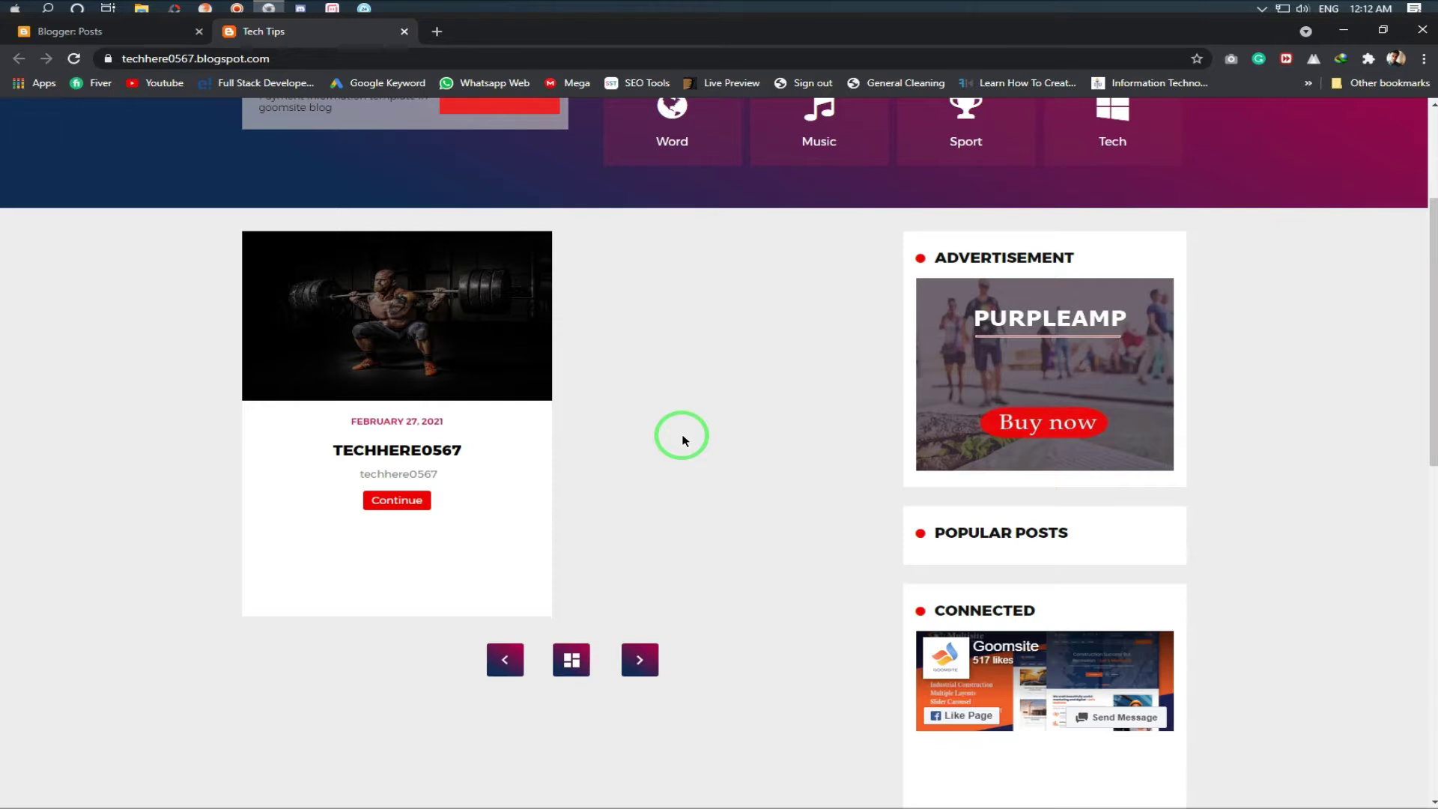
scroll(683, 437, up, 3)
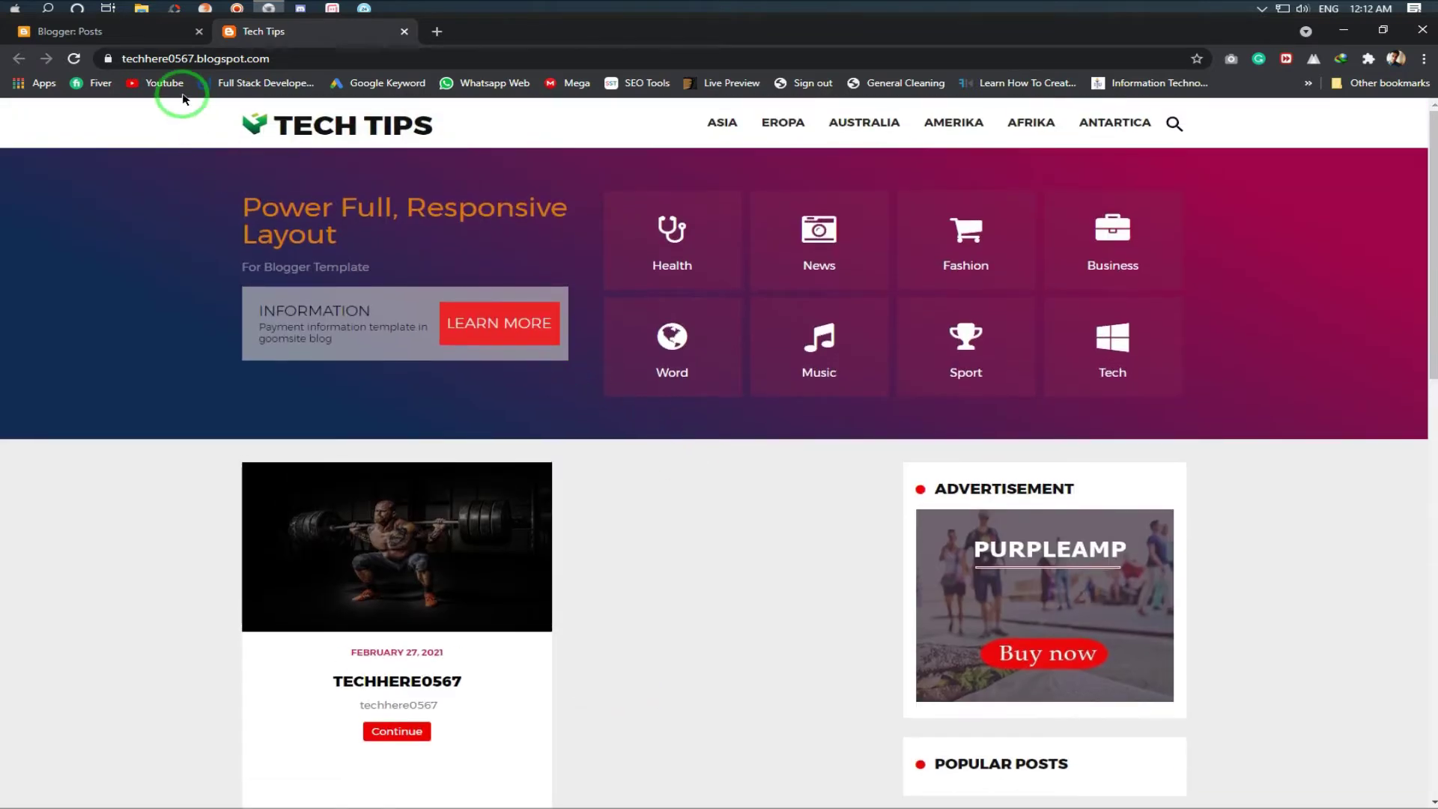
Open the Tech Tips blog's Layout page in Blogger and compare its header section with the live blog's header
click(96, 32)
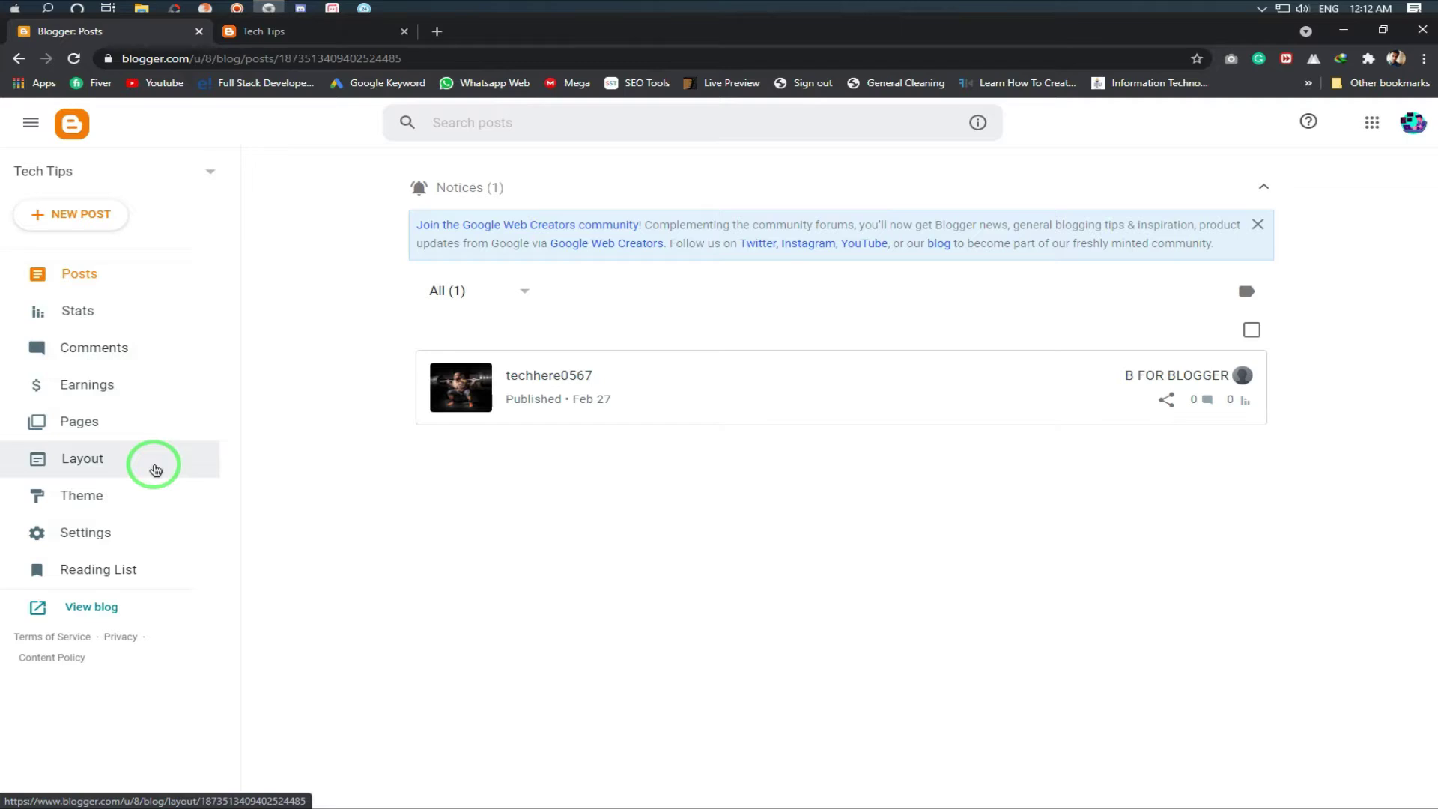
click(118, 462)
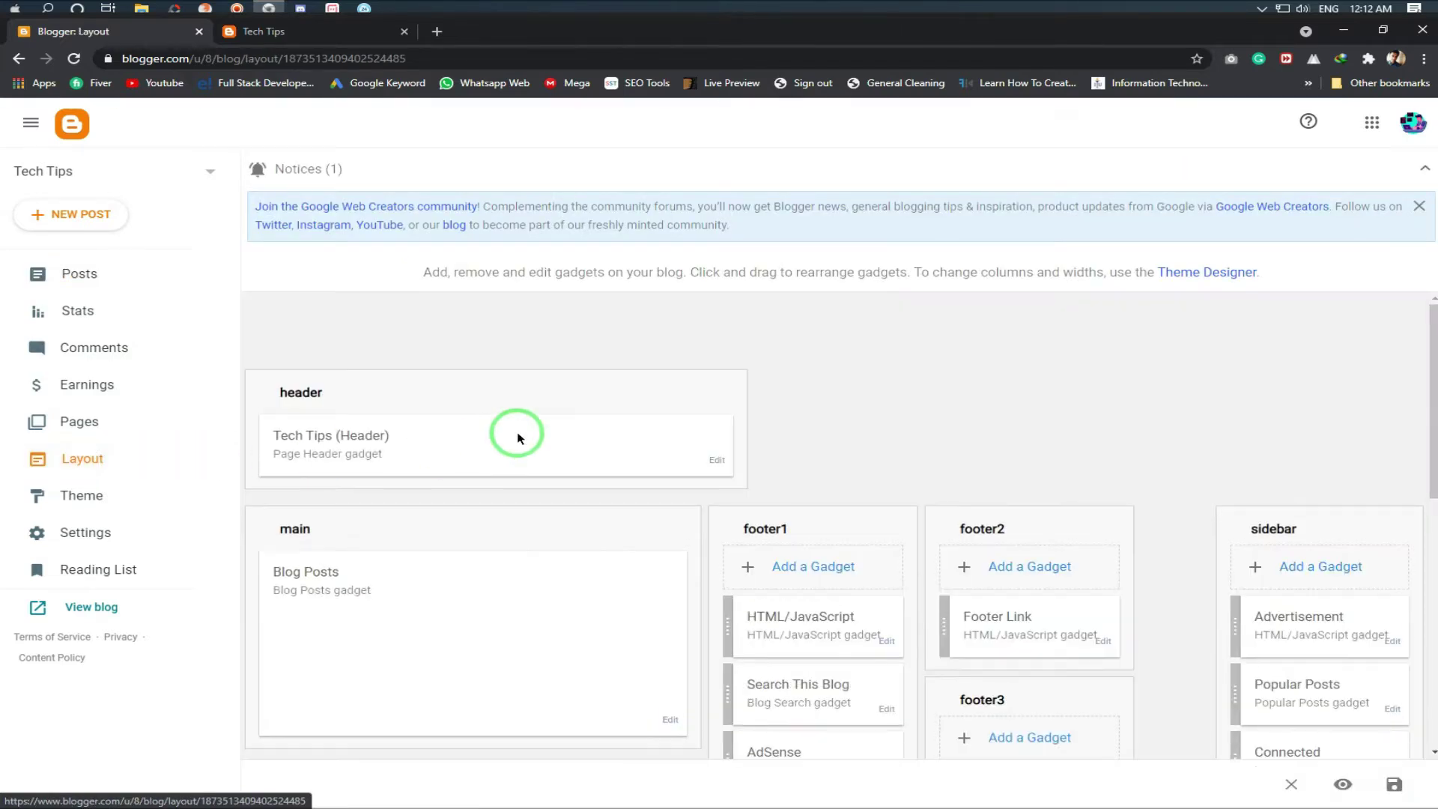
scroll(564, 353, down, 1)
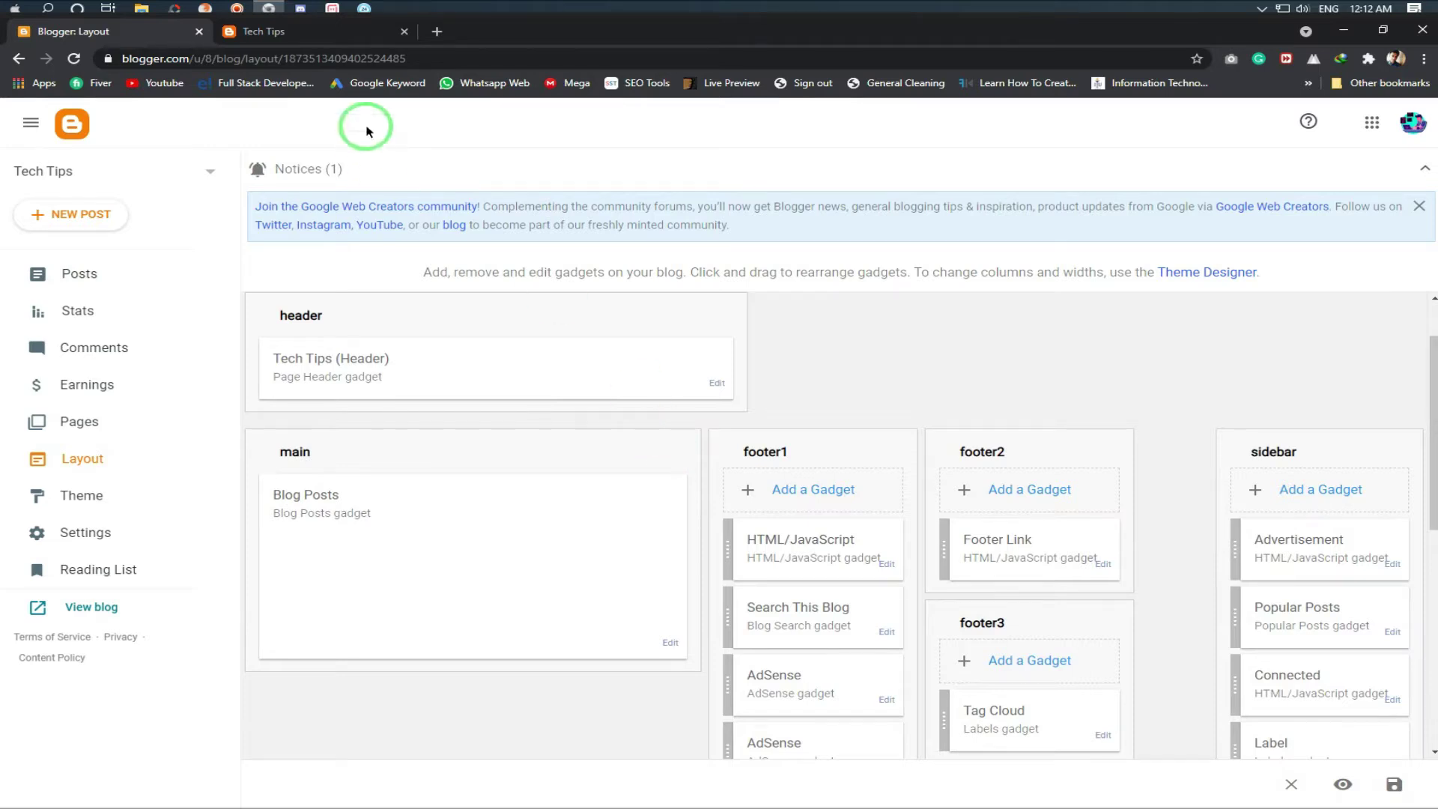
click(334, 33)
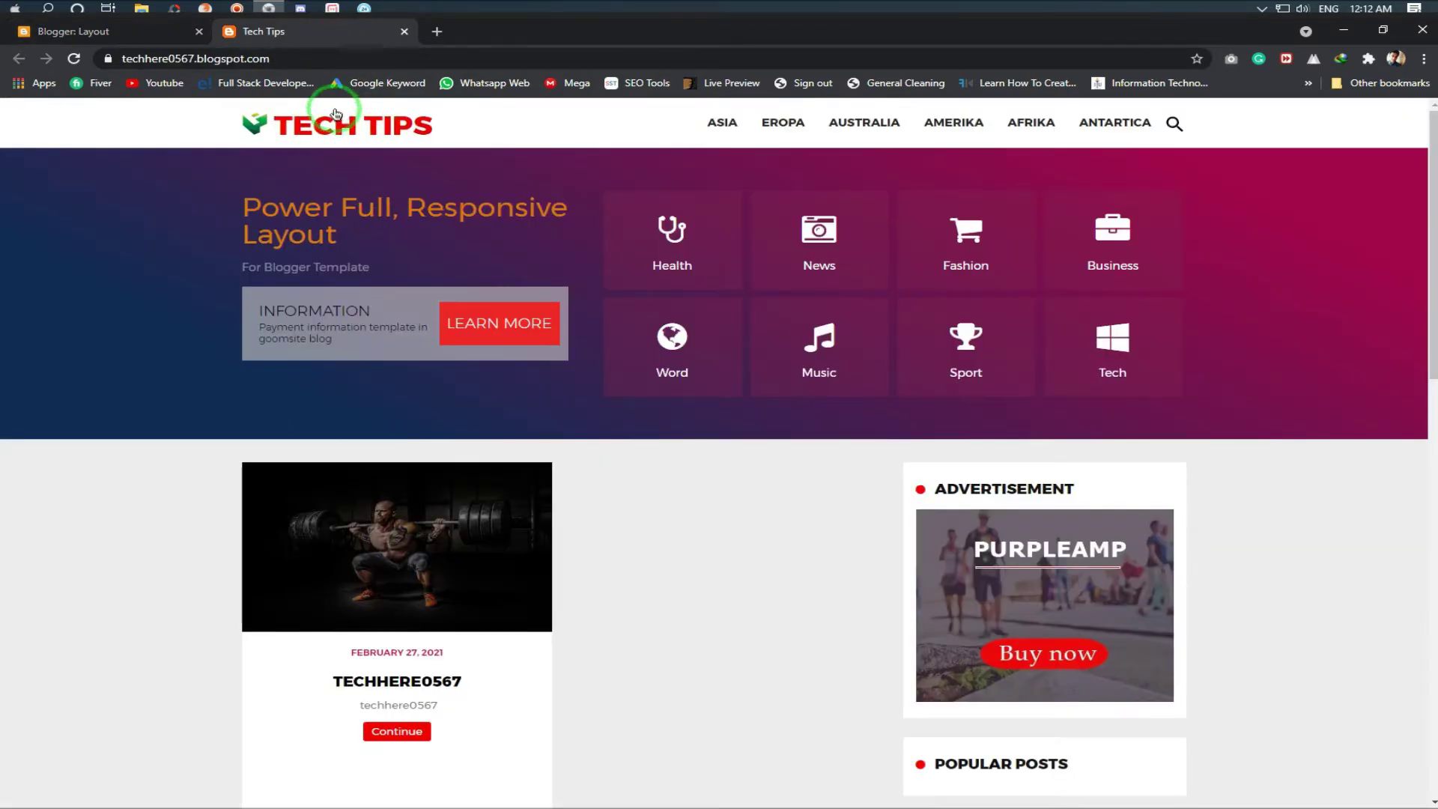
click(112, 33)
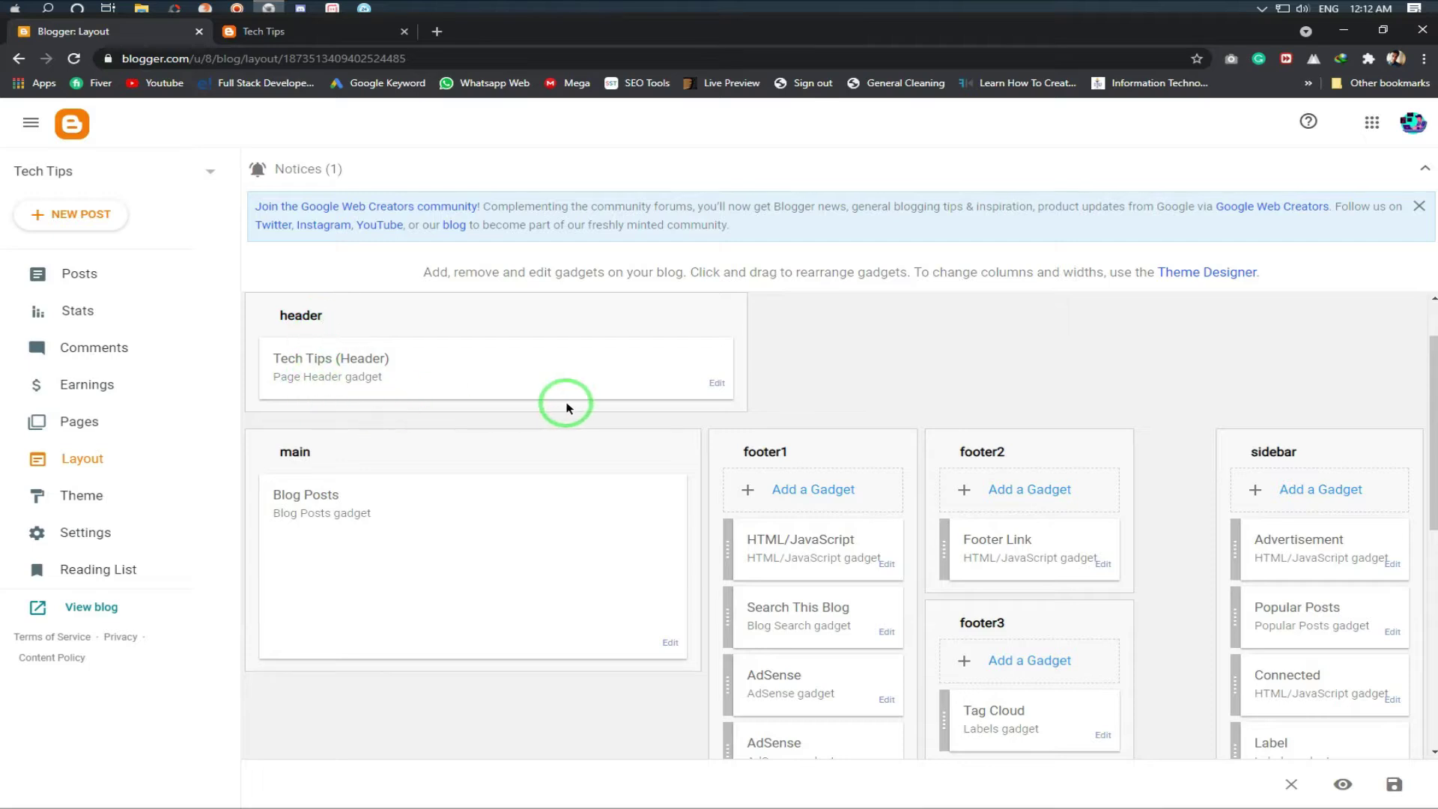
Inspect the blog title in the header gadget's settings, close them unchanged, and compare it with the title on the live blog
click(715, 385)
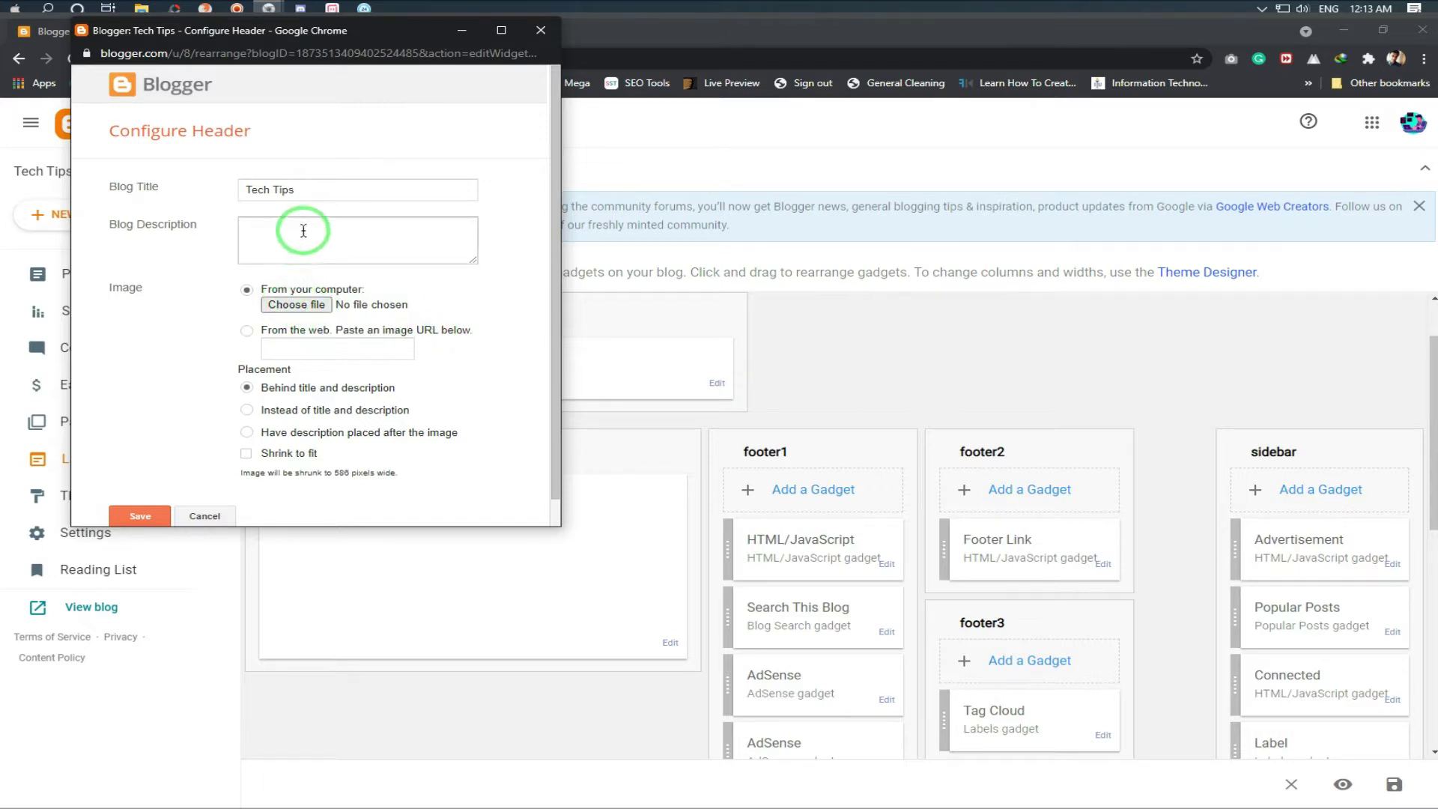
drag(298, 192, 217, 208)
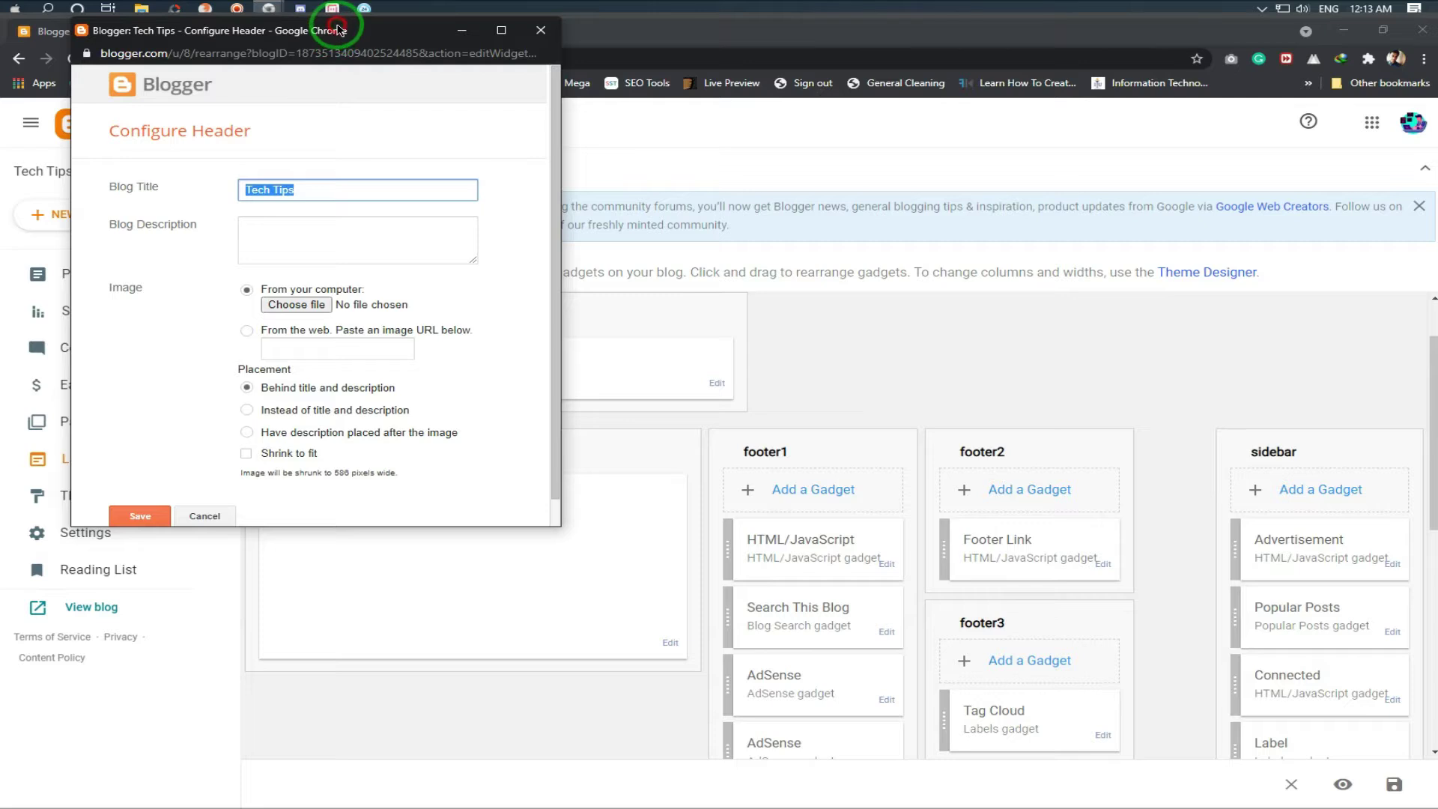
click(540, 30)
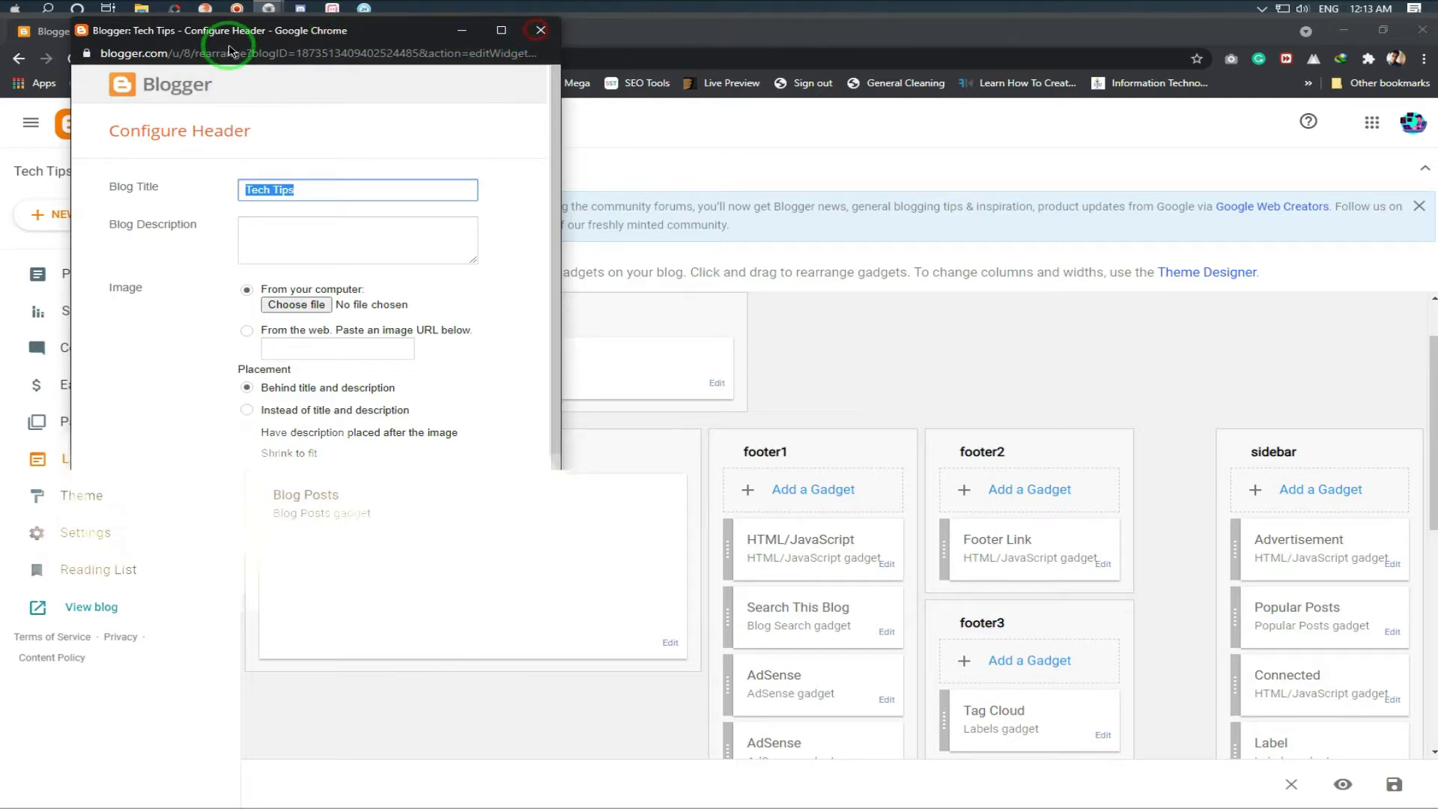
click(274, 32)
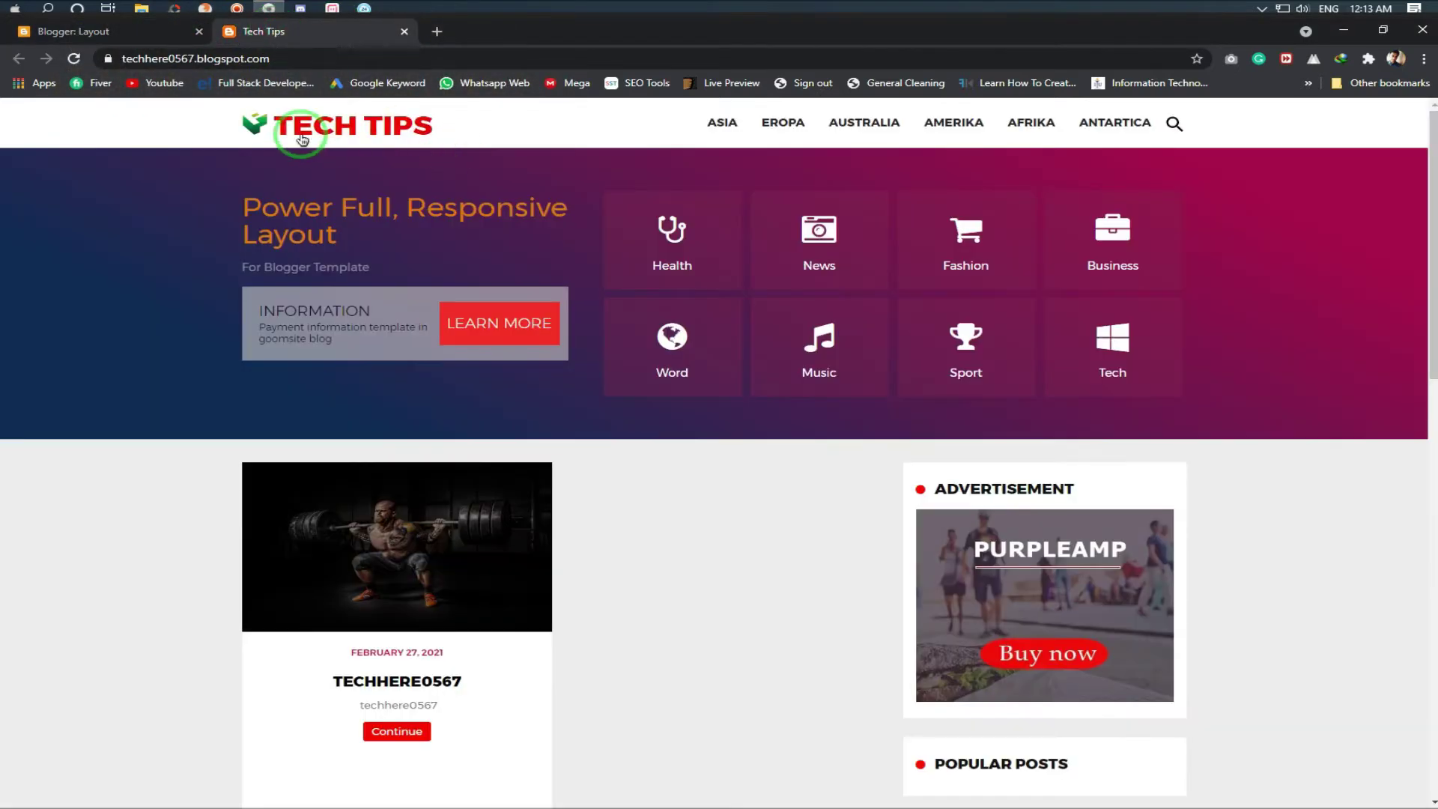
click(91, 33)
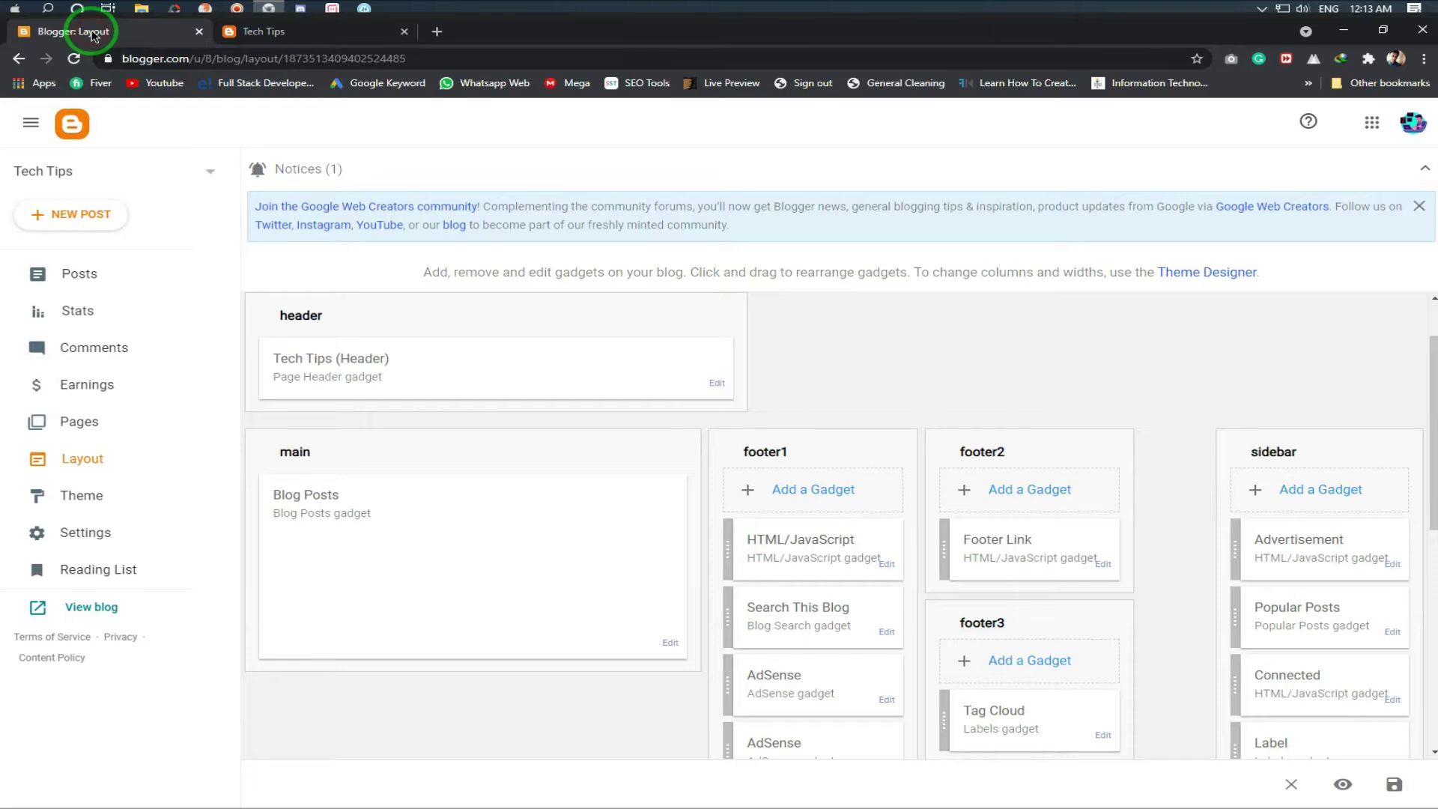
Try uploading unnamed-removebg-preview from the Downloads folder as the header gadget's image, then close the settings without saving
click(715, 381)
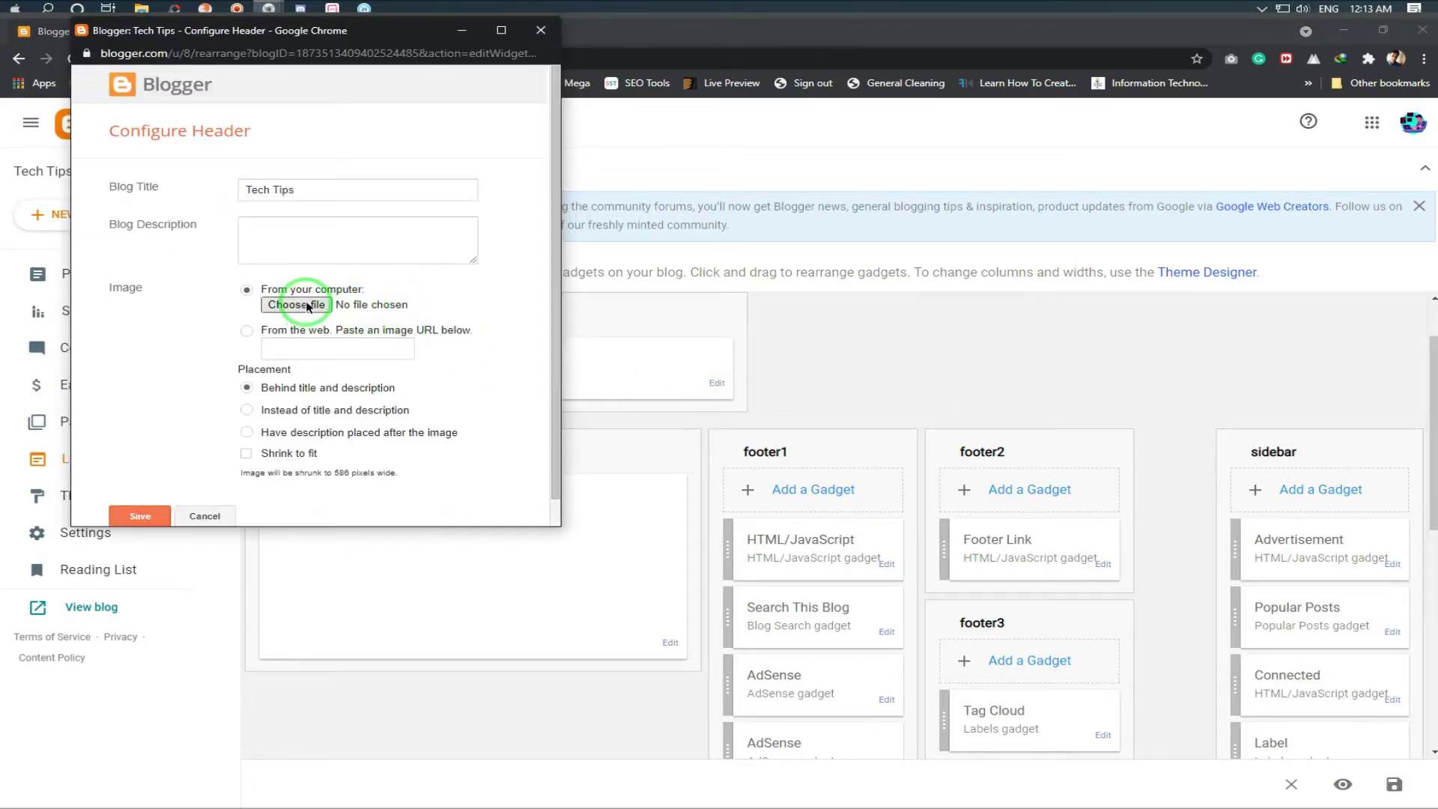
click(307, 305)
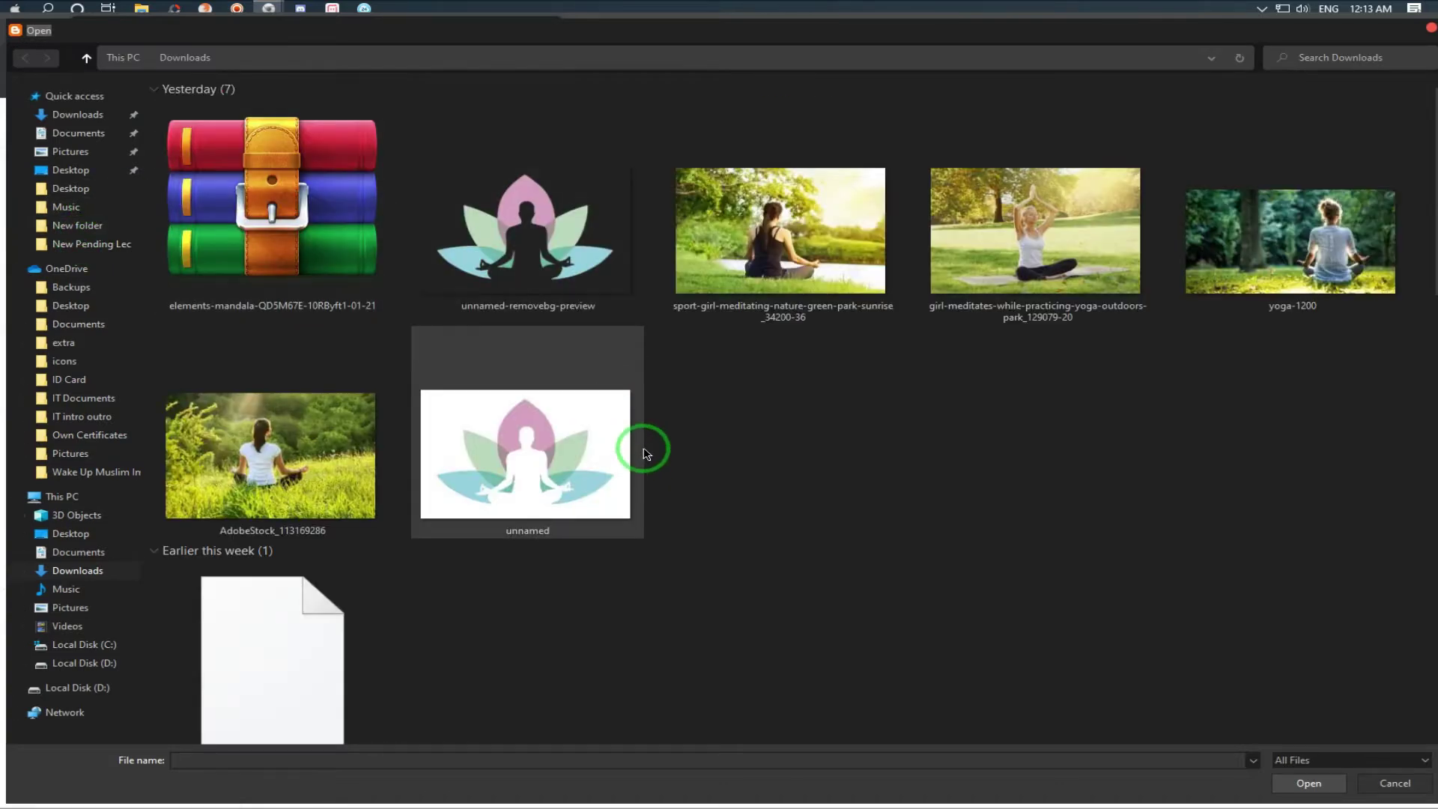
double_click(532, 268)
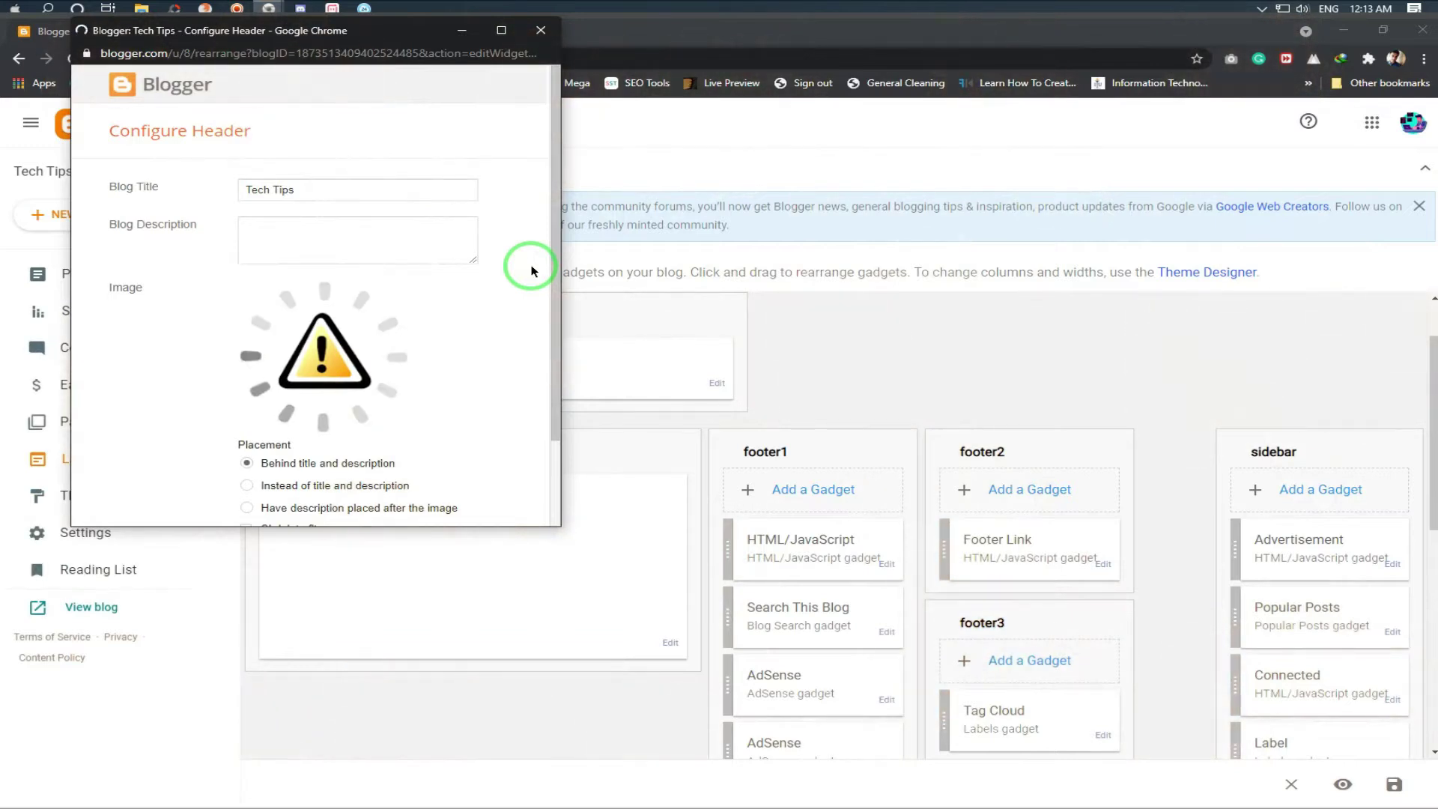
scroll(507, 360, down, 2)
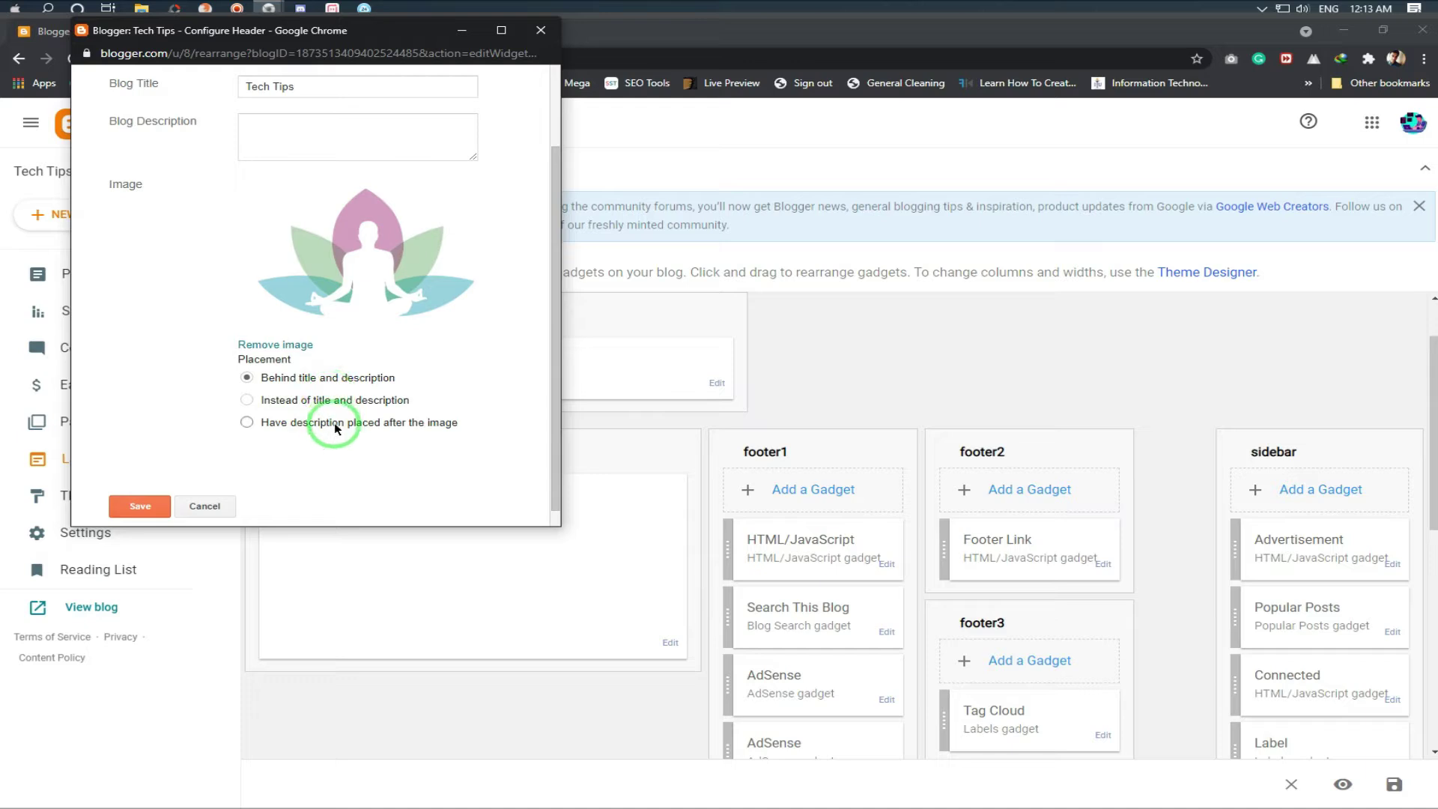
scroll(347, 433, up, 2)
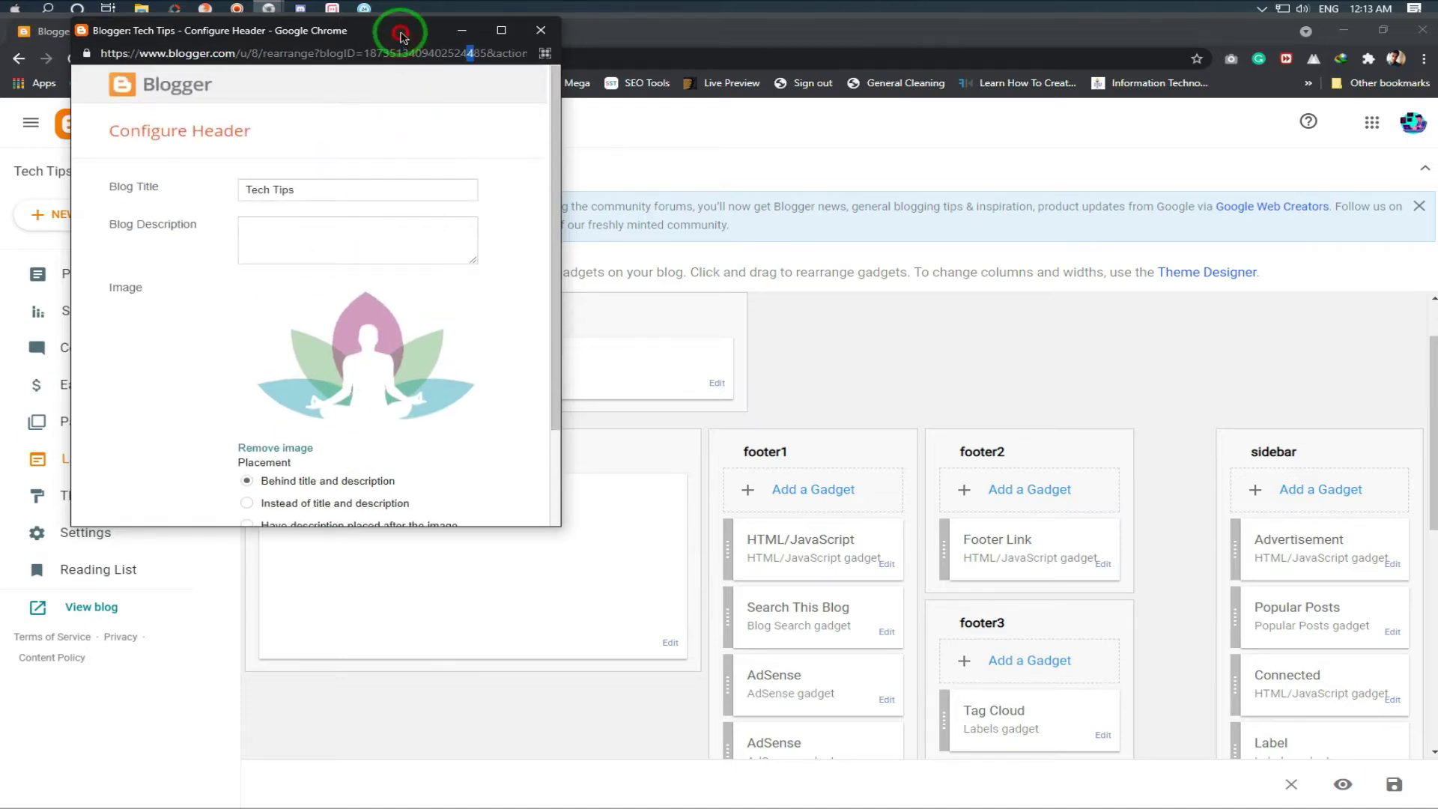
drag(395, 36, 409, 142)
click(554, 137)
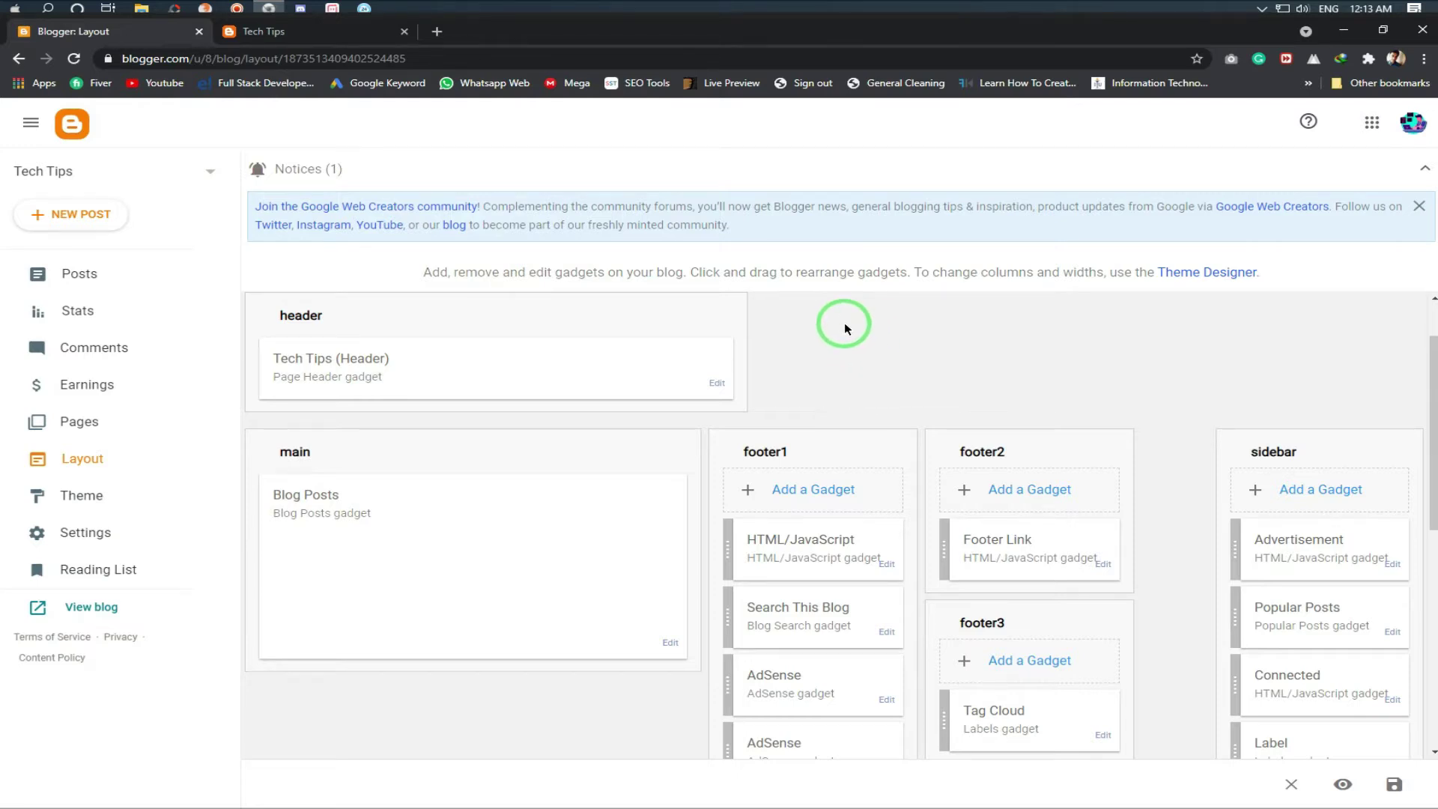
Examine the gadgets available in the layout's header, main, footer and sidebar sections
scroll(844, 322, down, 3)
scroll(973, 548, up, 4)
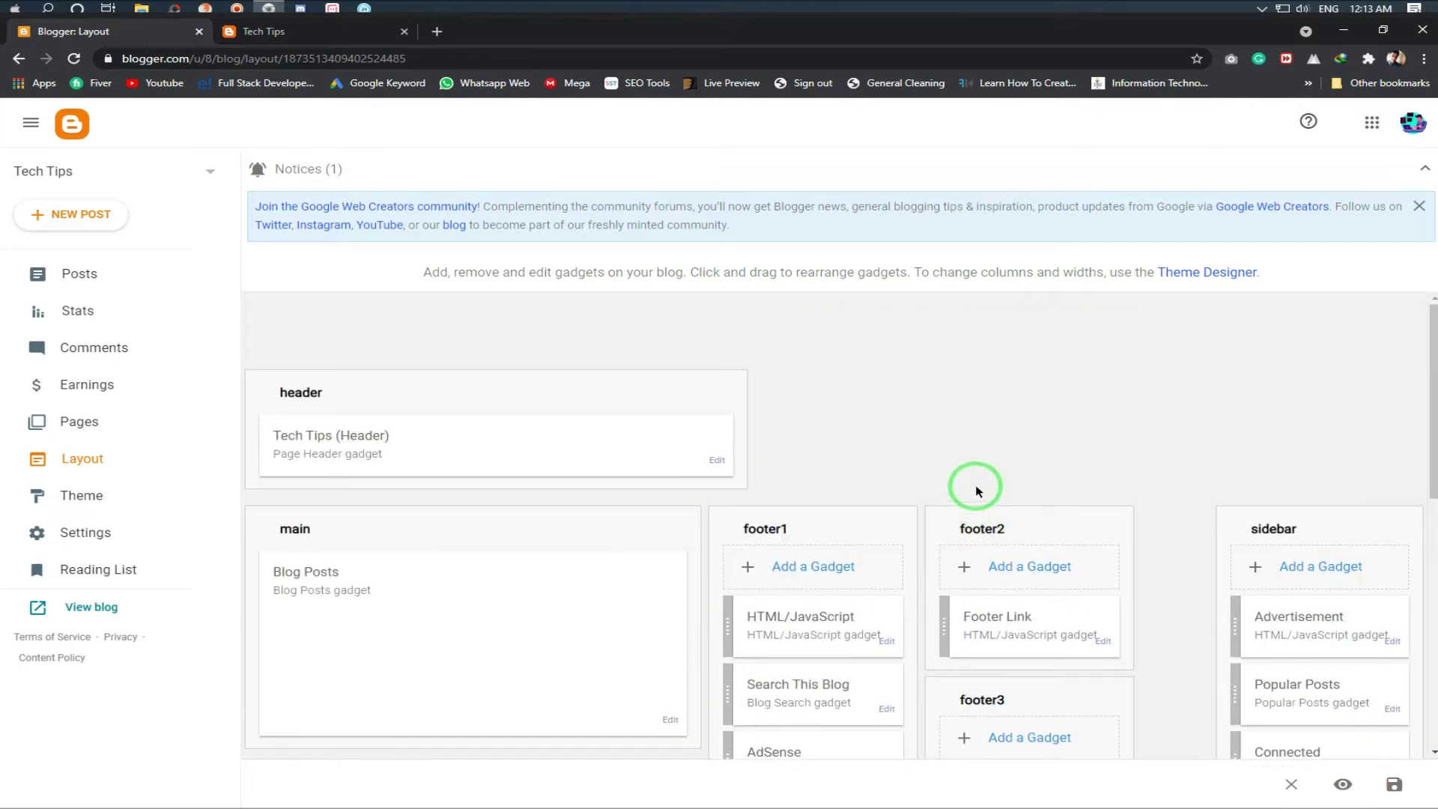
scroll(973, 465, down, 3)
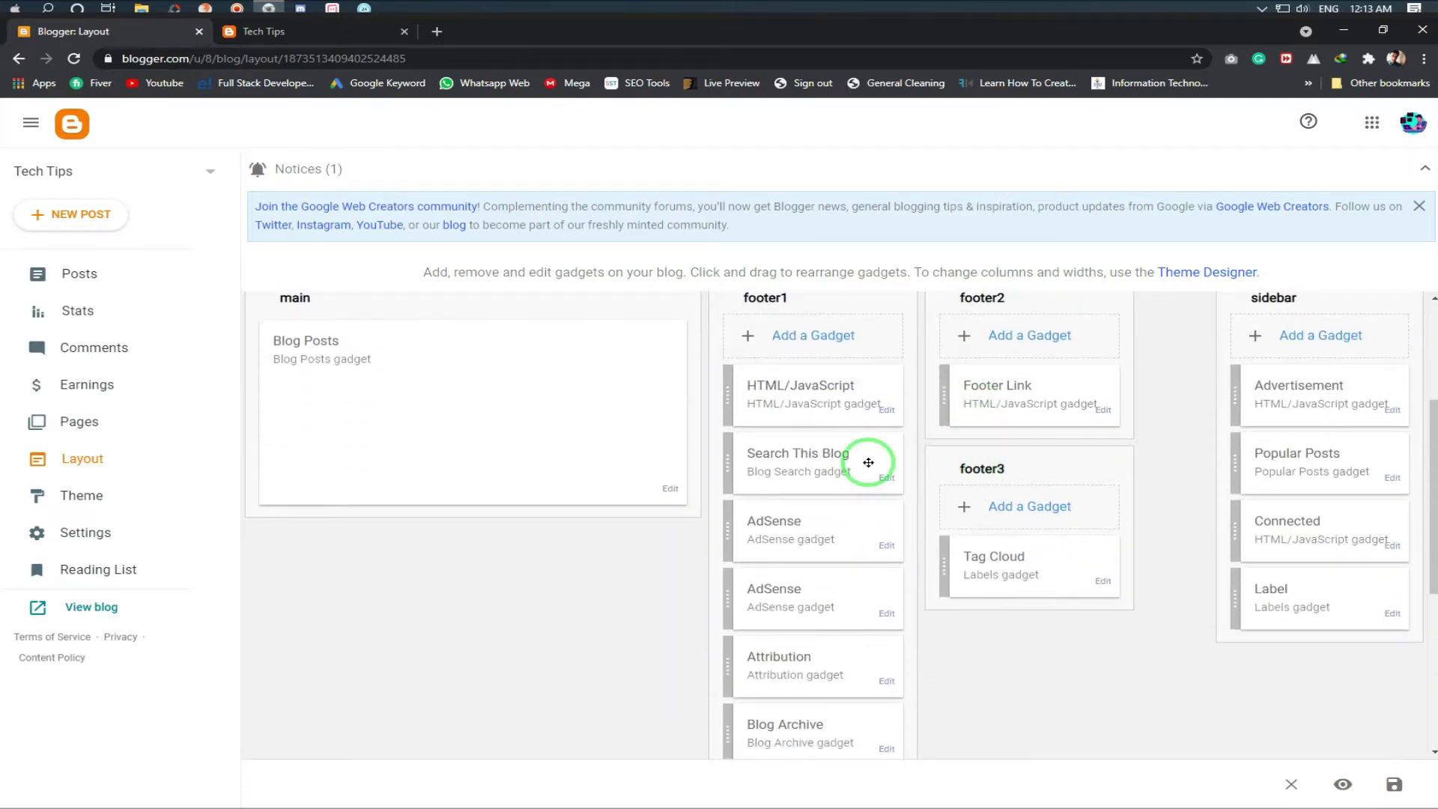
scroll(869, 454, down, 4)
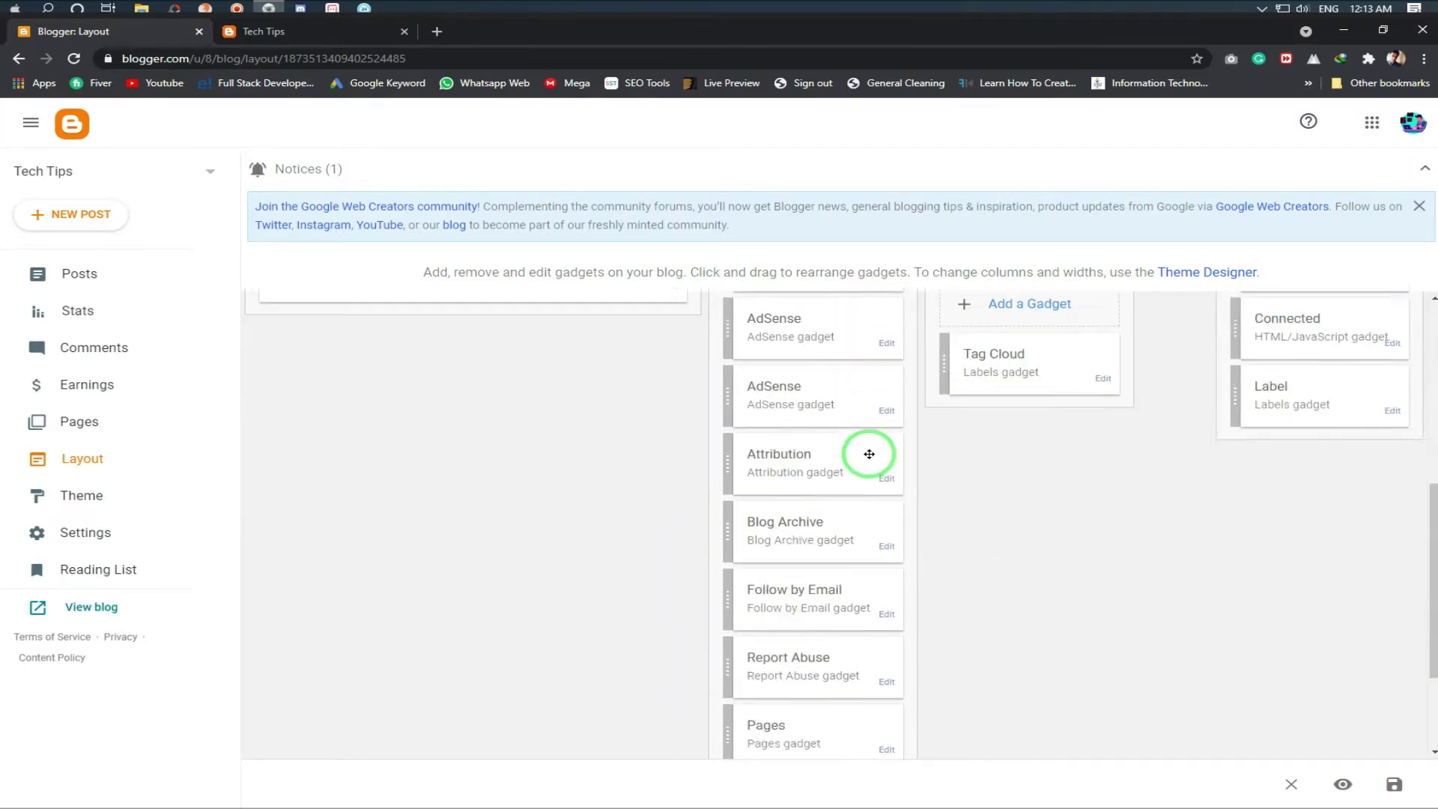
scroll(873, 453, up, 7)
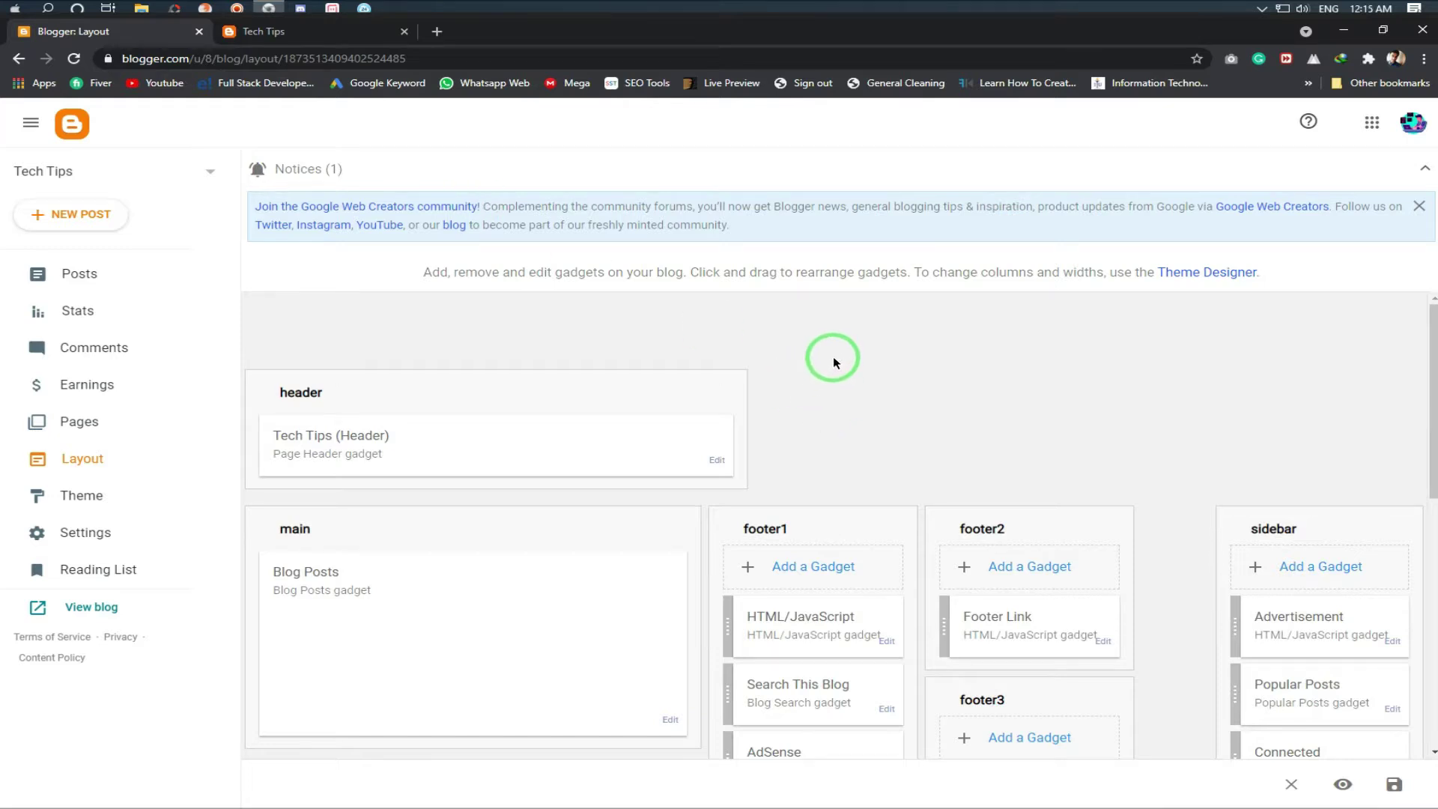
scroll(834, 359, down, 1)
scroll(818, 440, up, 1)
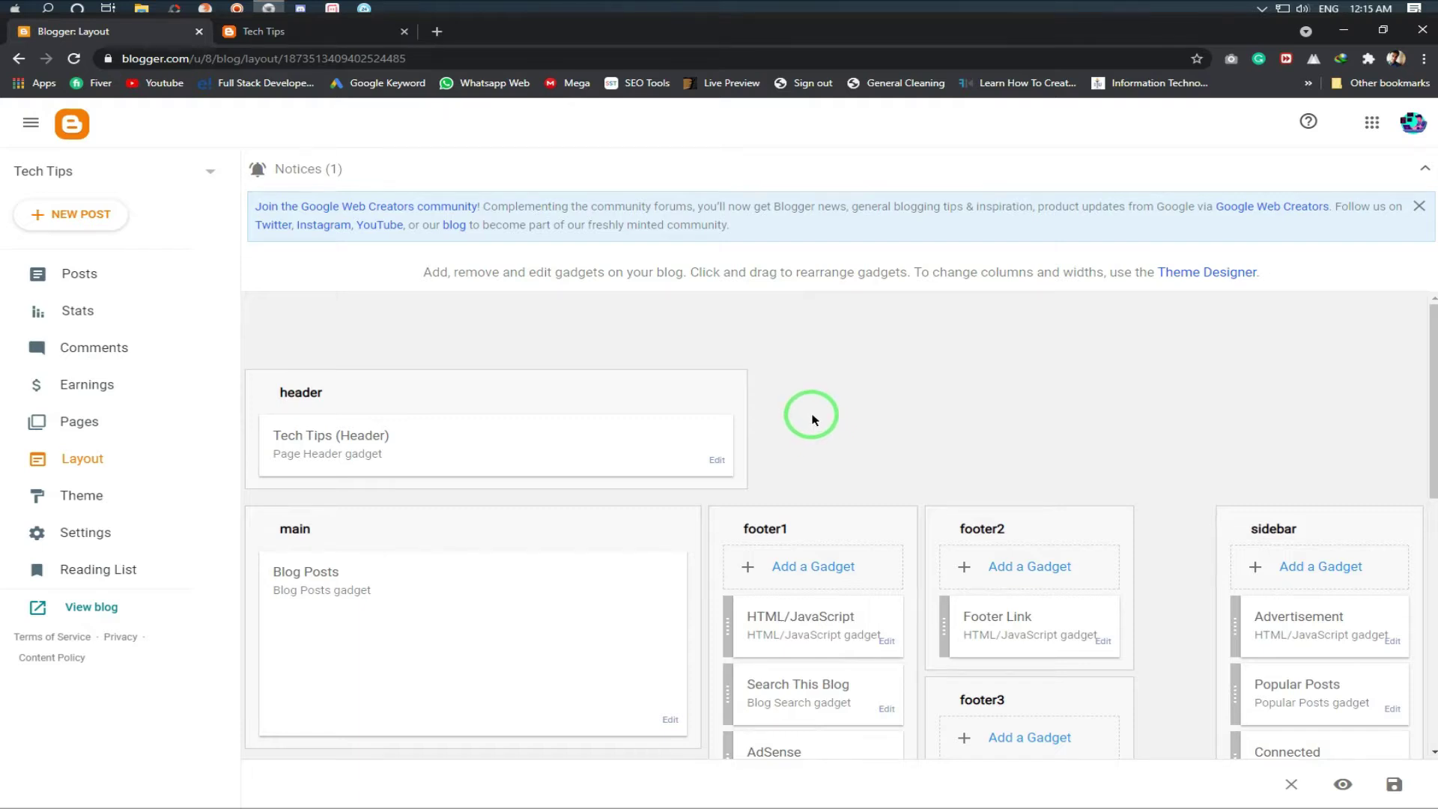
scroll(814, 420, down, 5)
scroll(814, 419, up, 5)
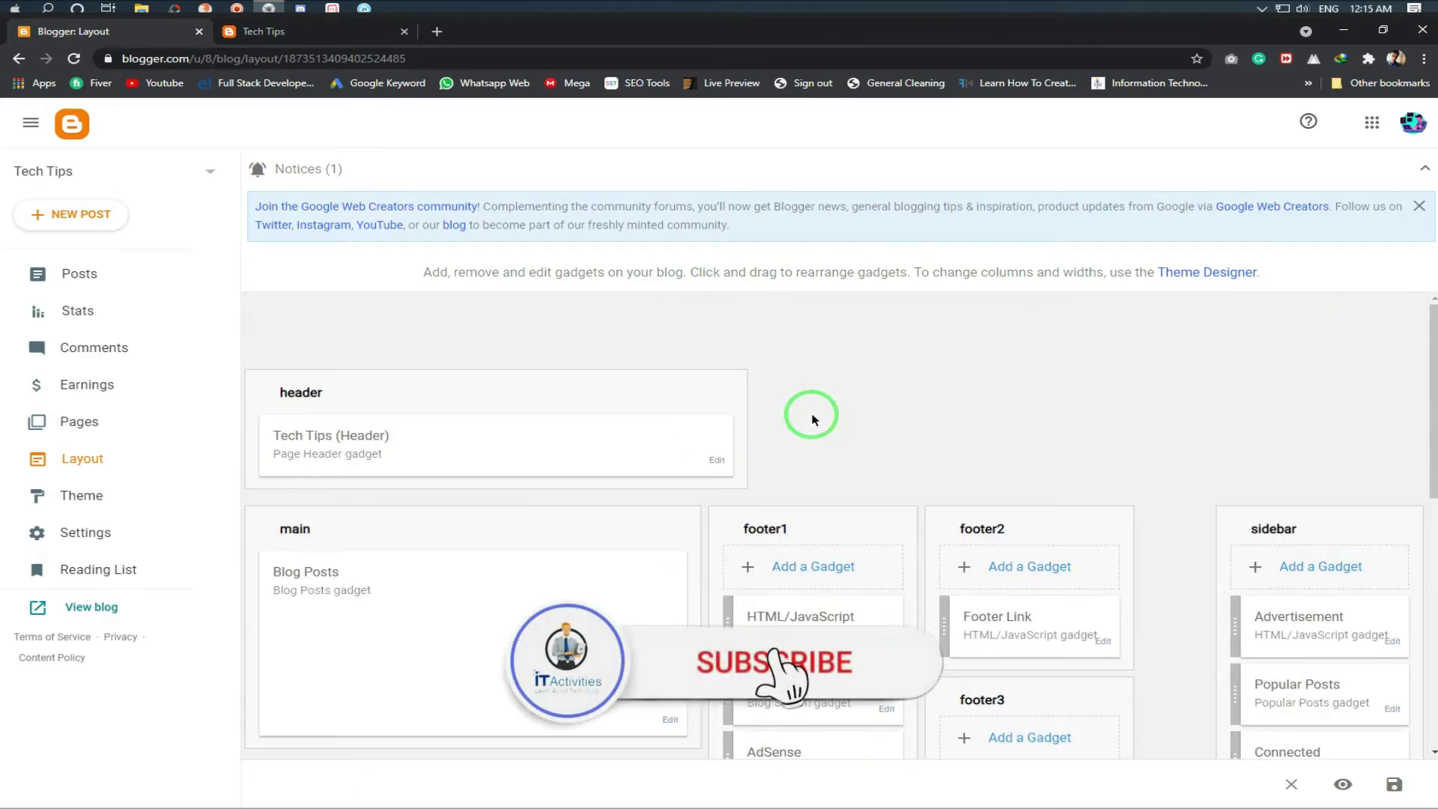
Open the current custom theme's code in the Edit HTML editor
click(142, 493)
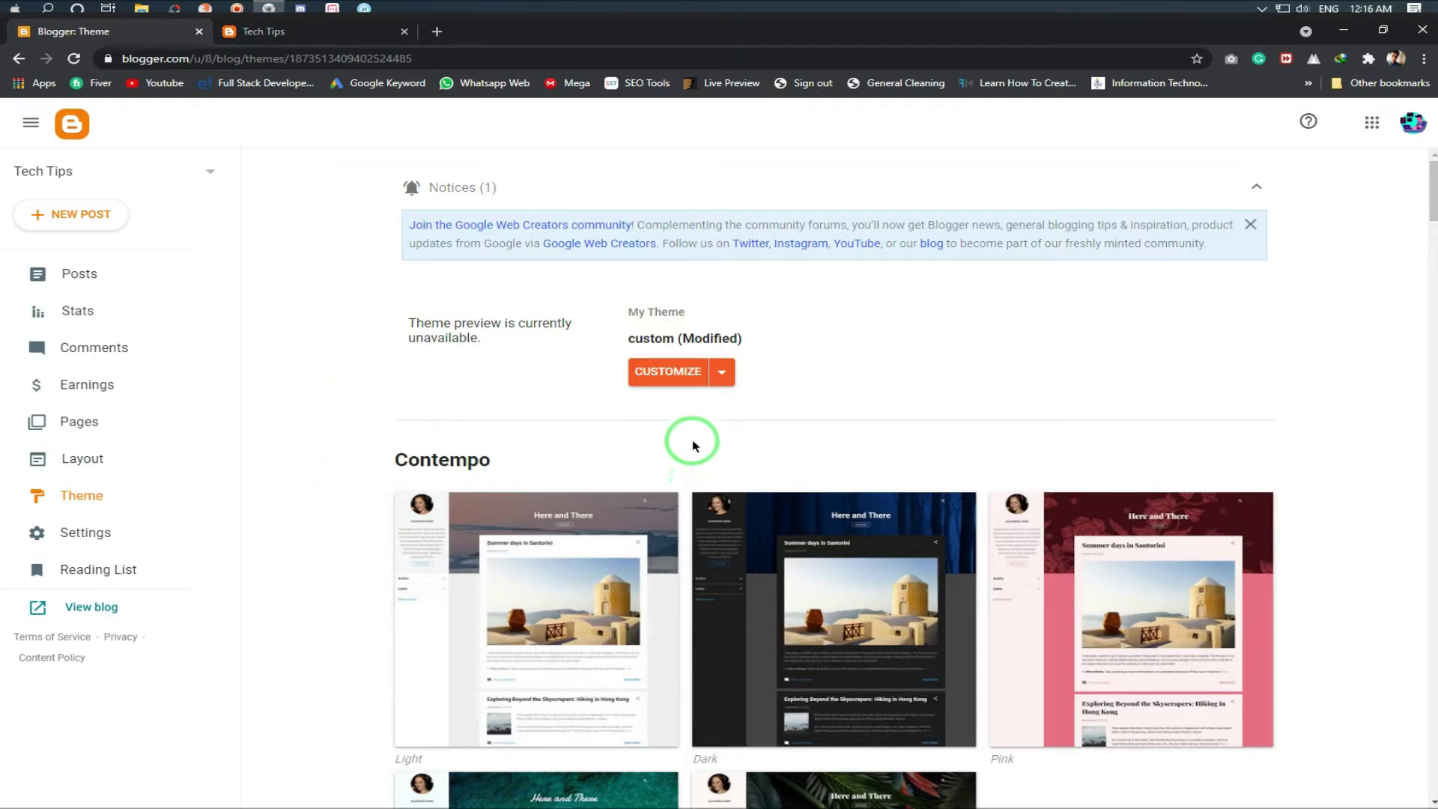
click(722, 374)
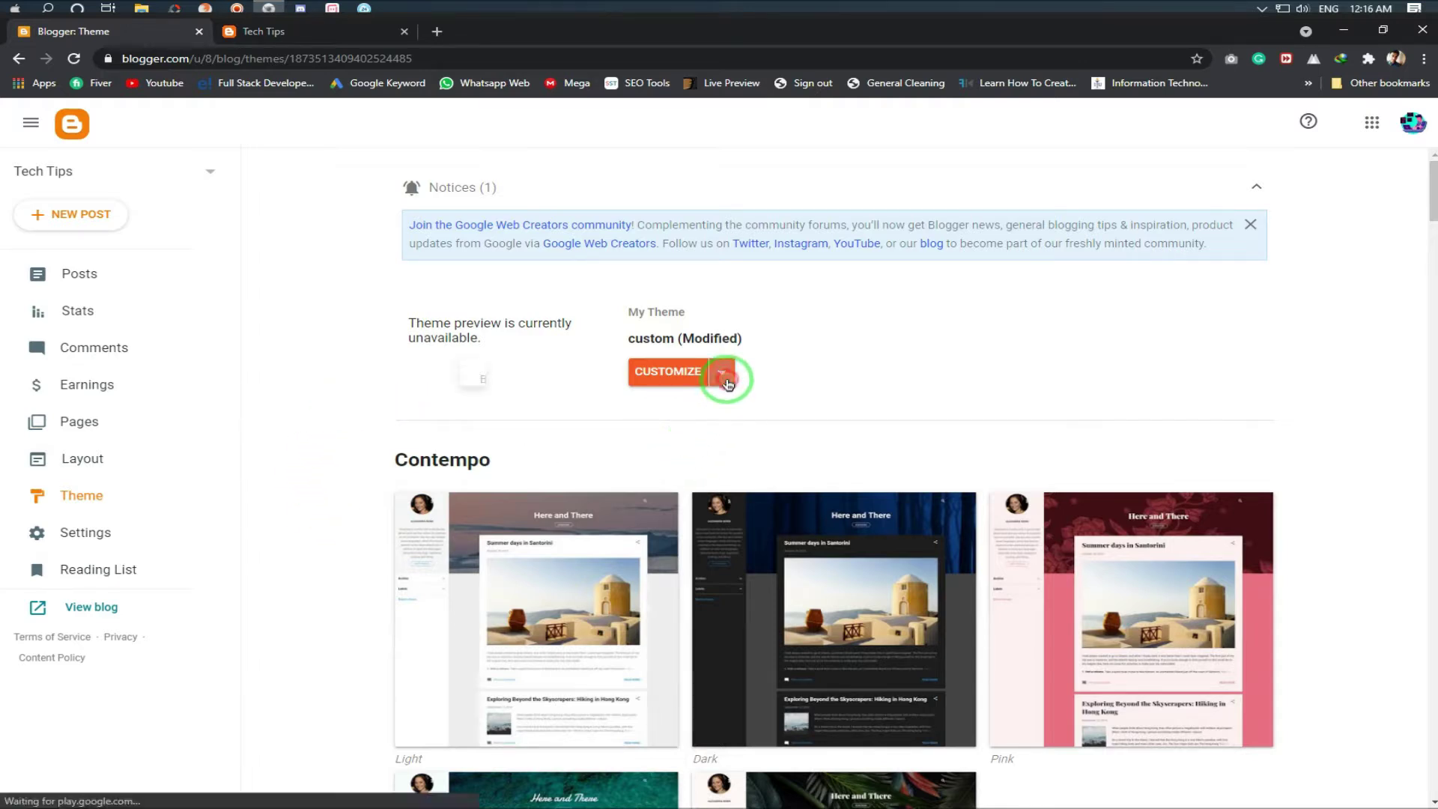
click(719, 382)
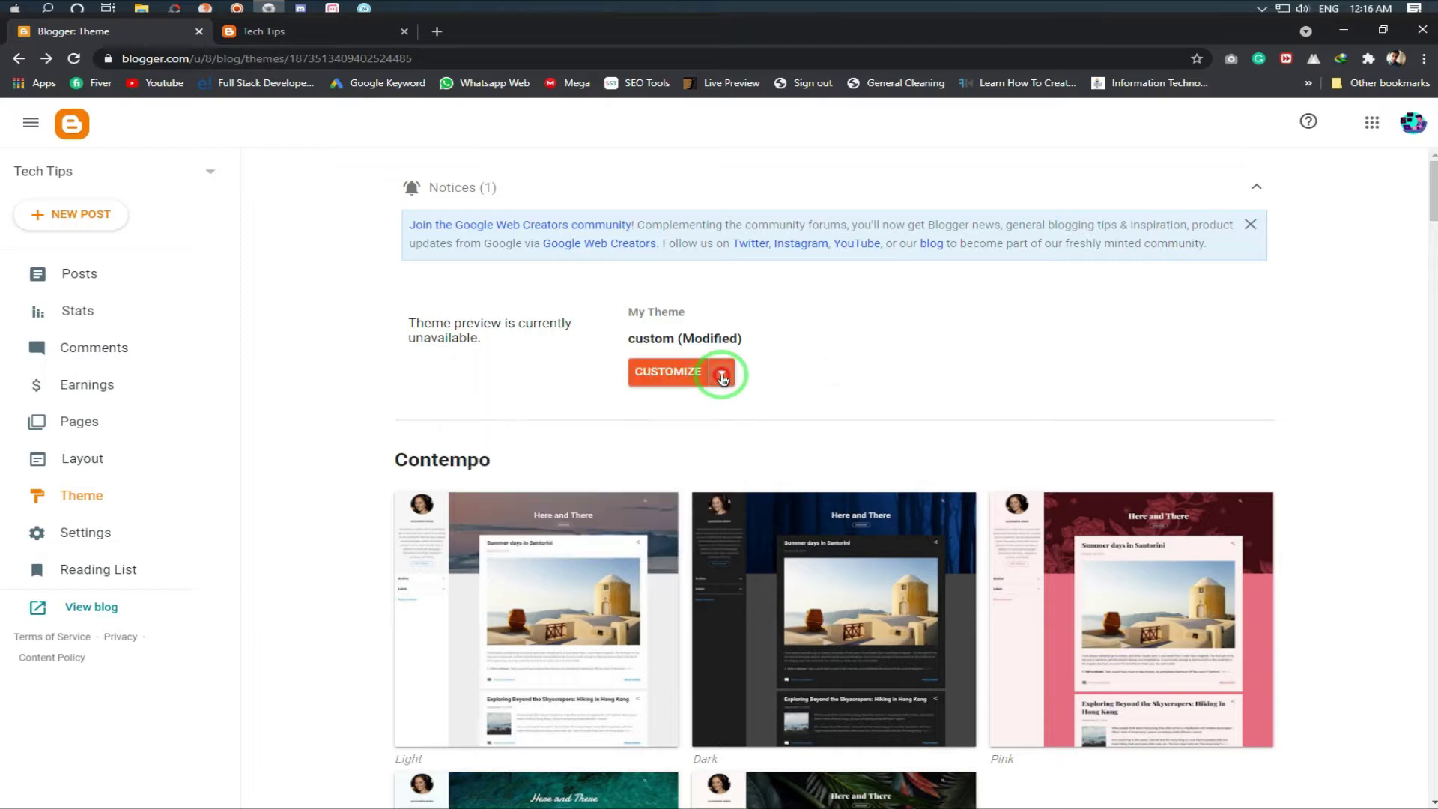
click(721, 376)
click(651, 495)
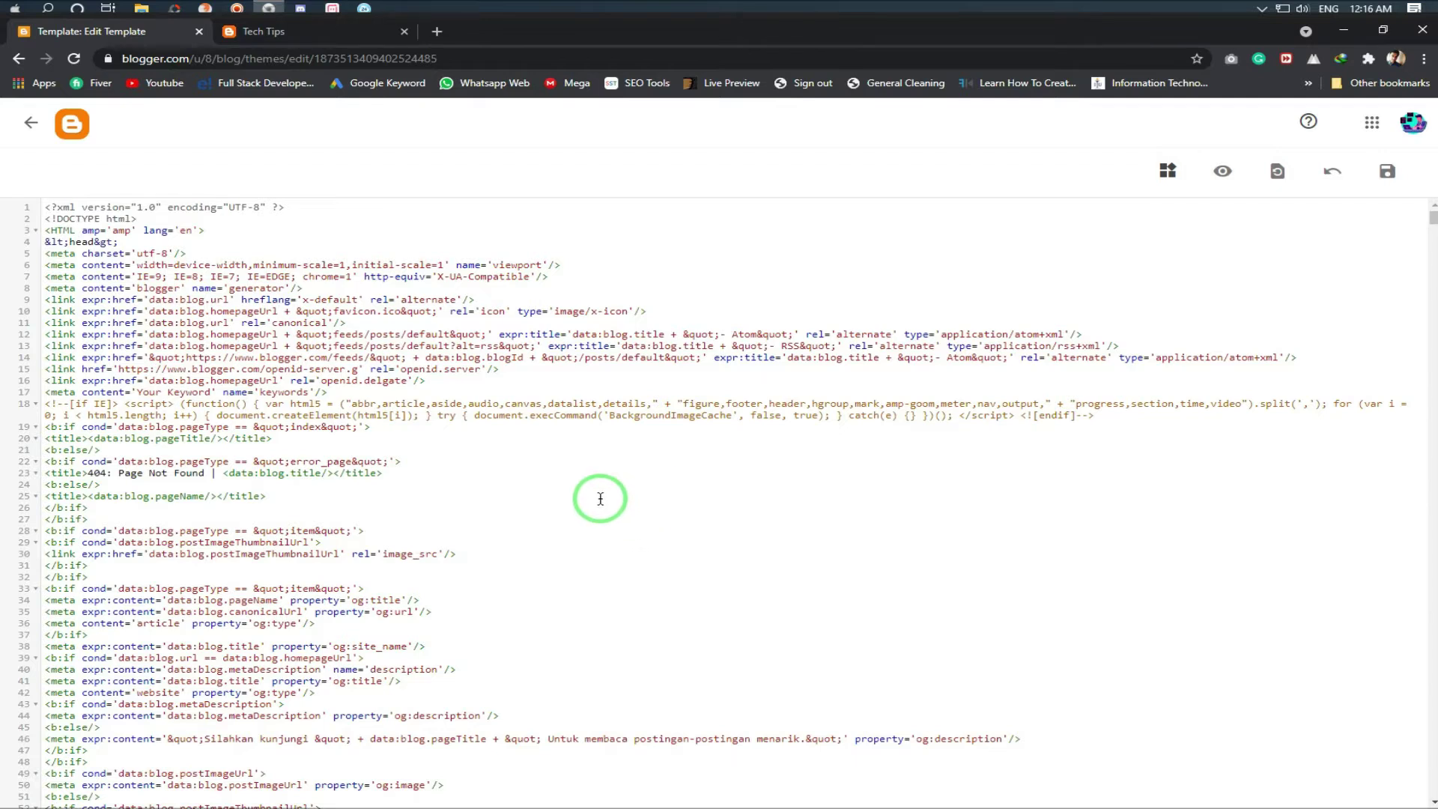
Examine the beginning of the theme code and place the cursor after the Google Font Montserrat comment
scroll(501, 482, down, 5)
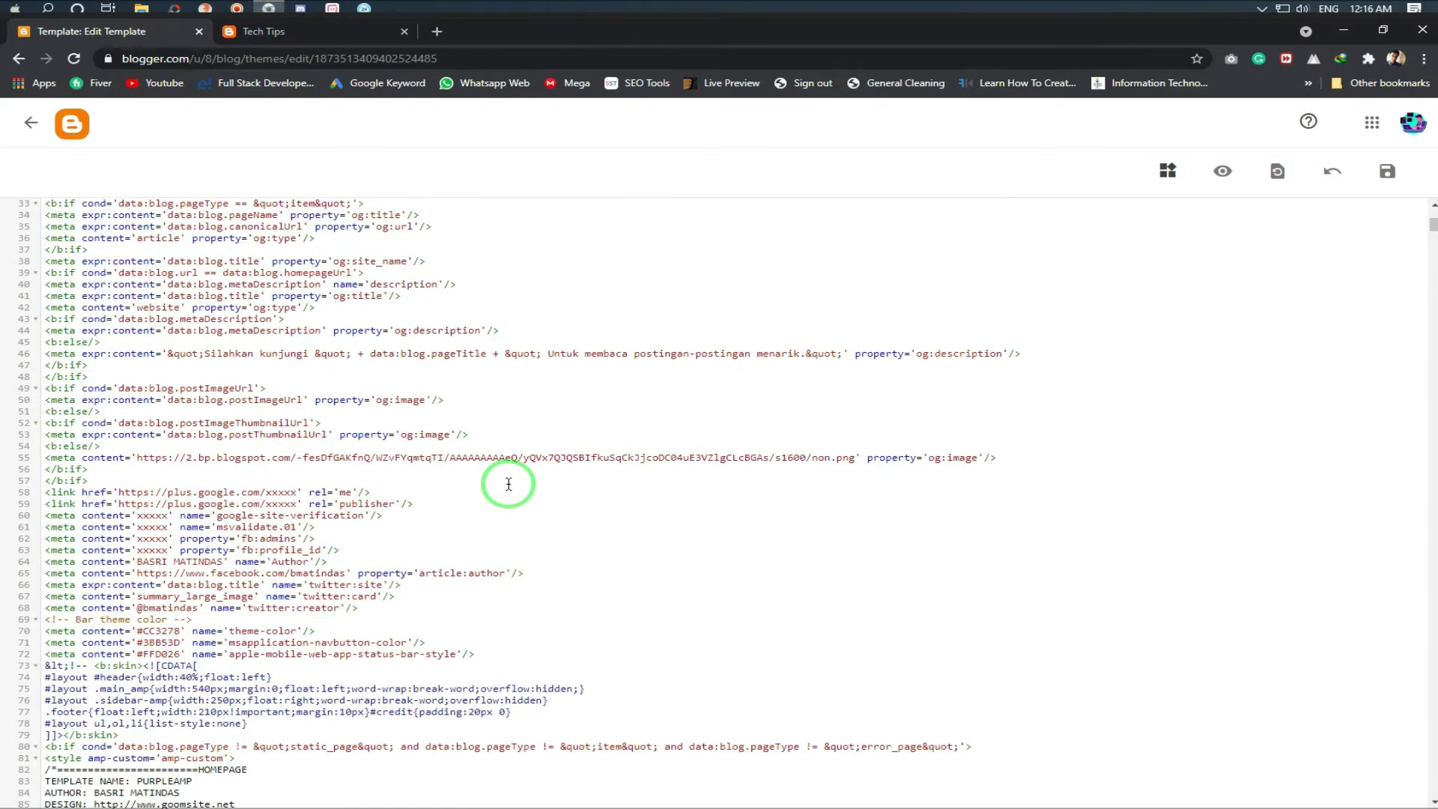
scroll(508, 484, down, 6)
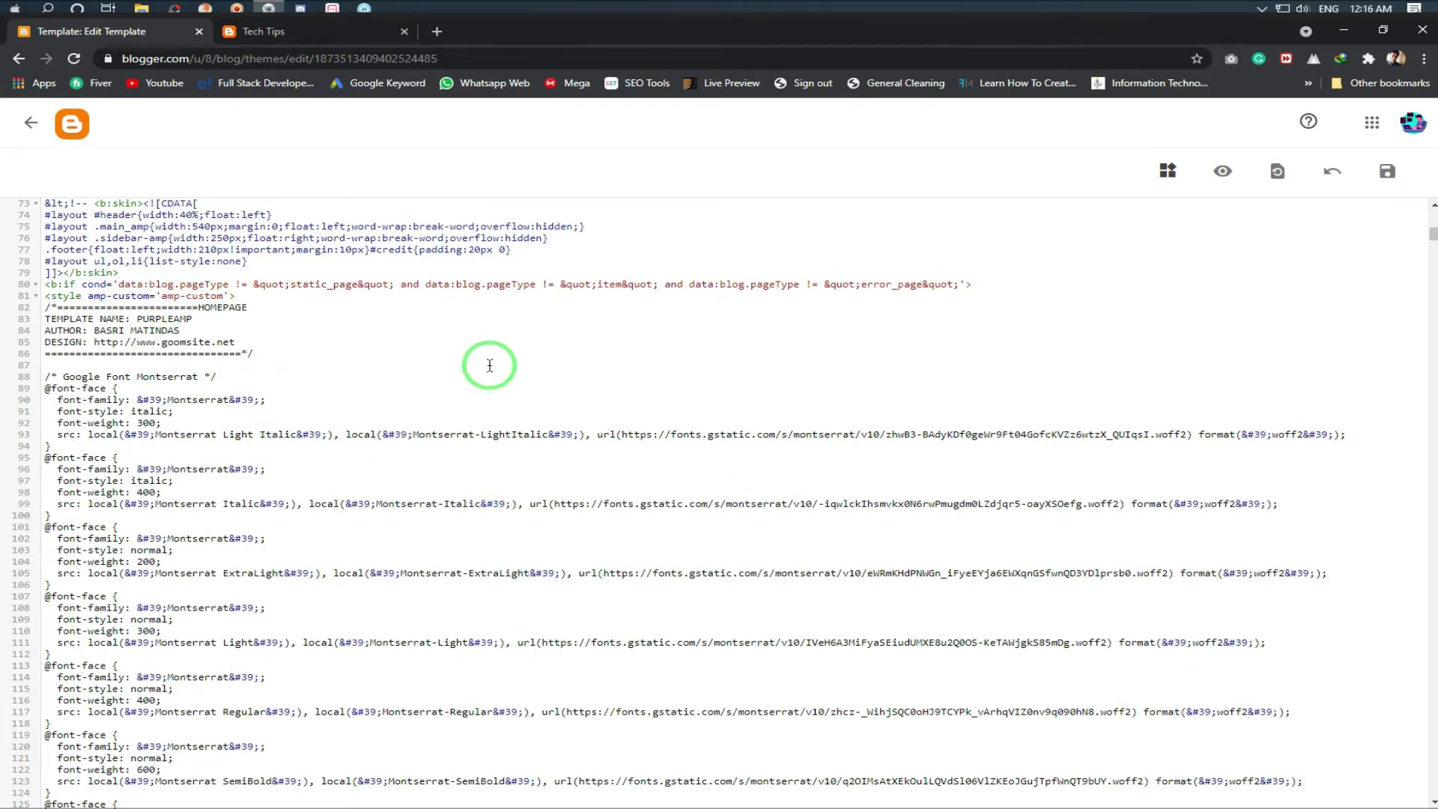
scroll(490, 365, down, 4)
scroll(529, 459, up, 5)
click(468, 455)
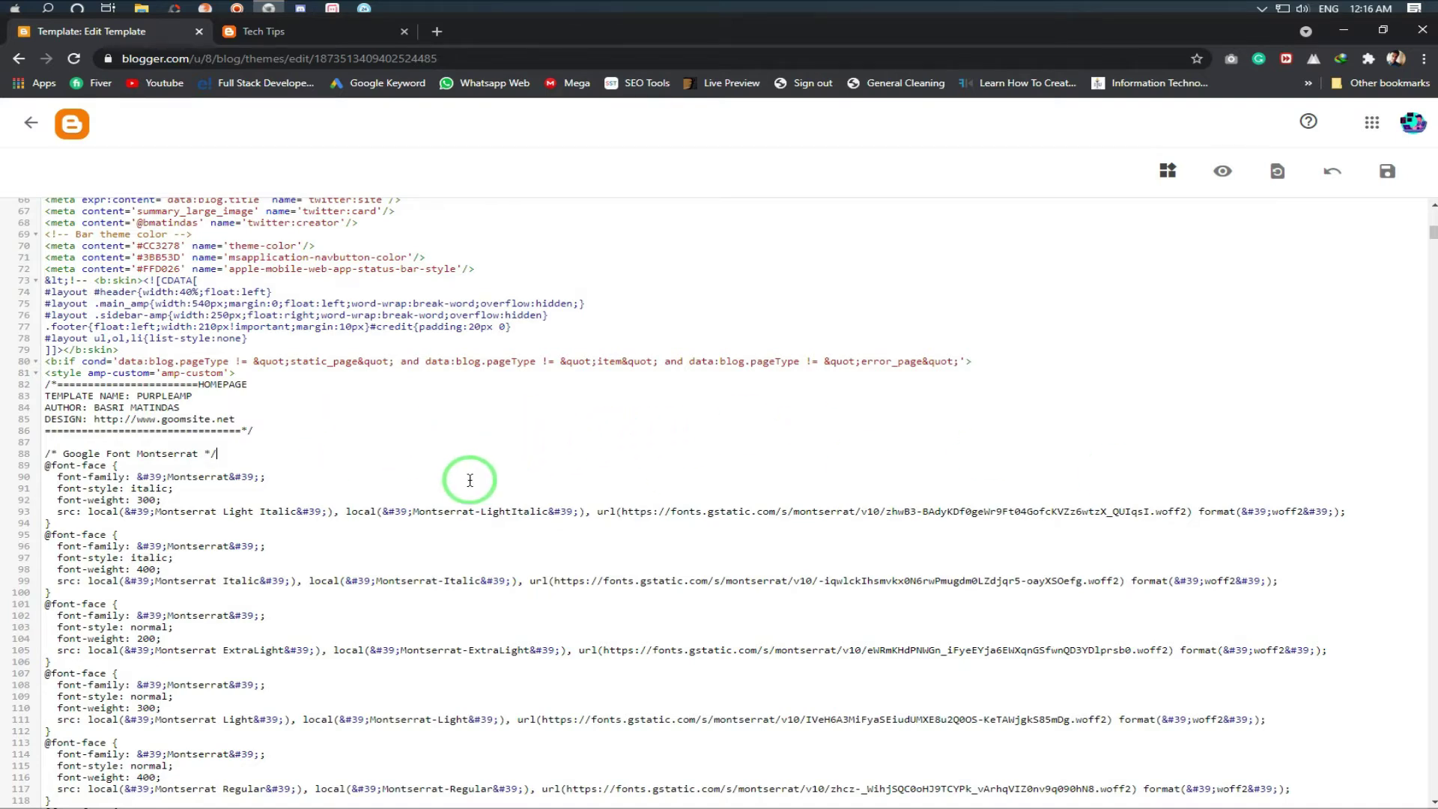
Search the theme code for "menu" and compare the Primary-menu section with the navigation menu on the live blog
key(ctrl+f)
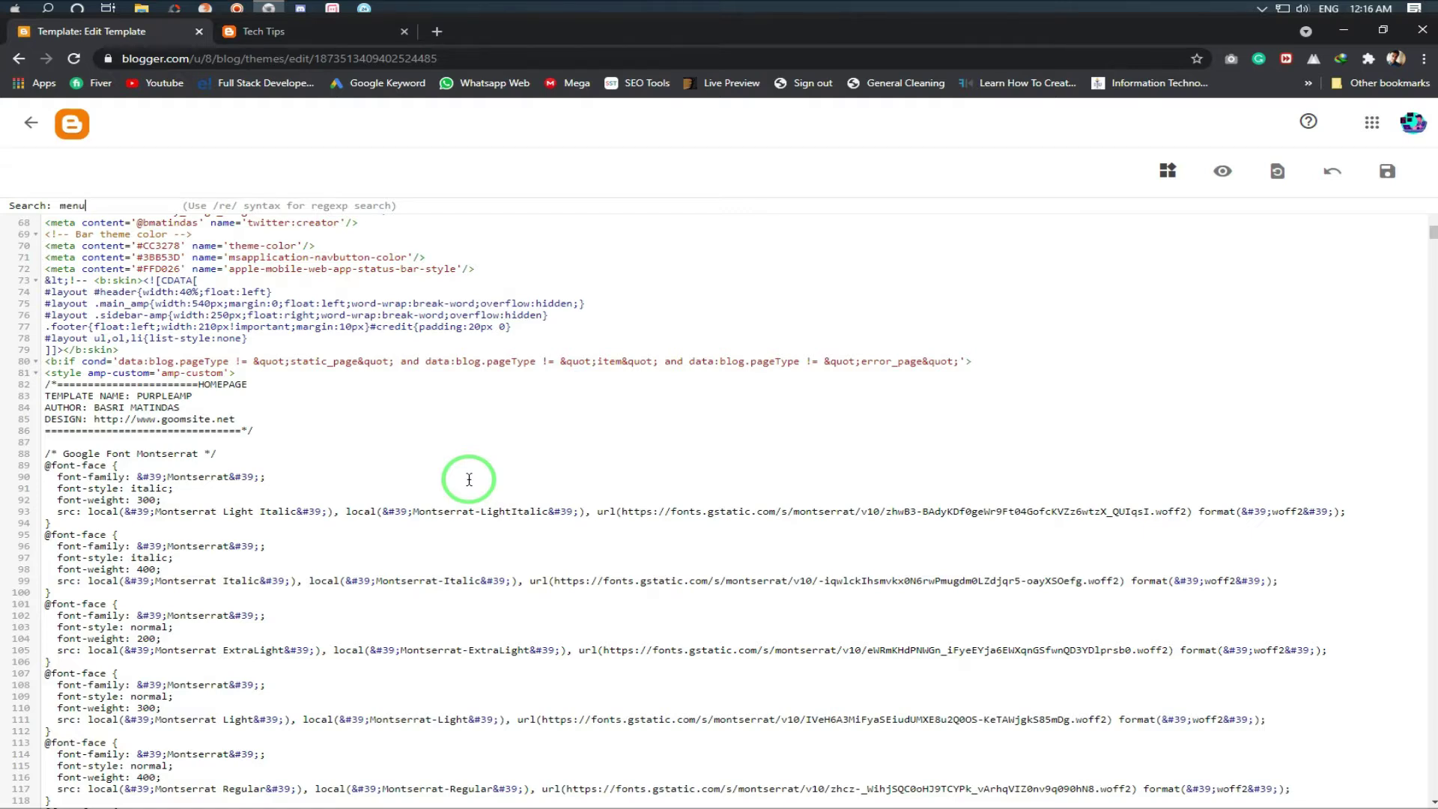
key(Return)
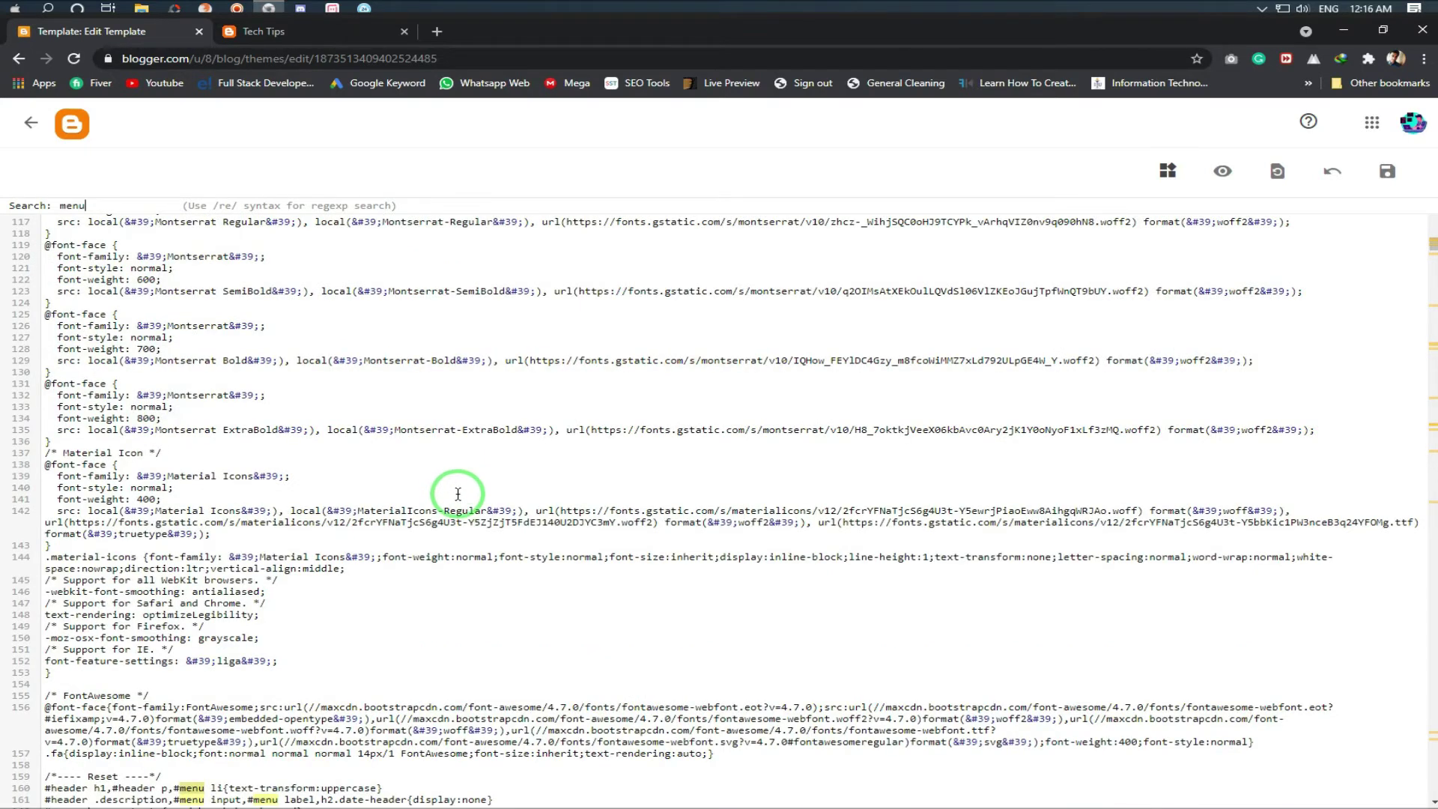
scroll(459, 493, down, 2)
scroll(459, 490, down, 2)
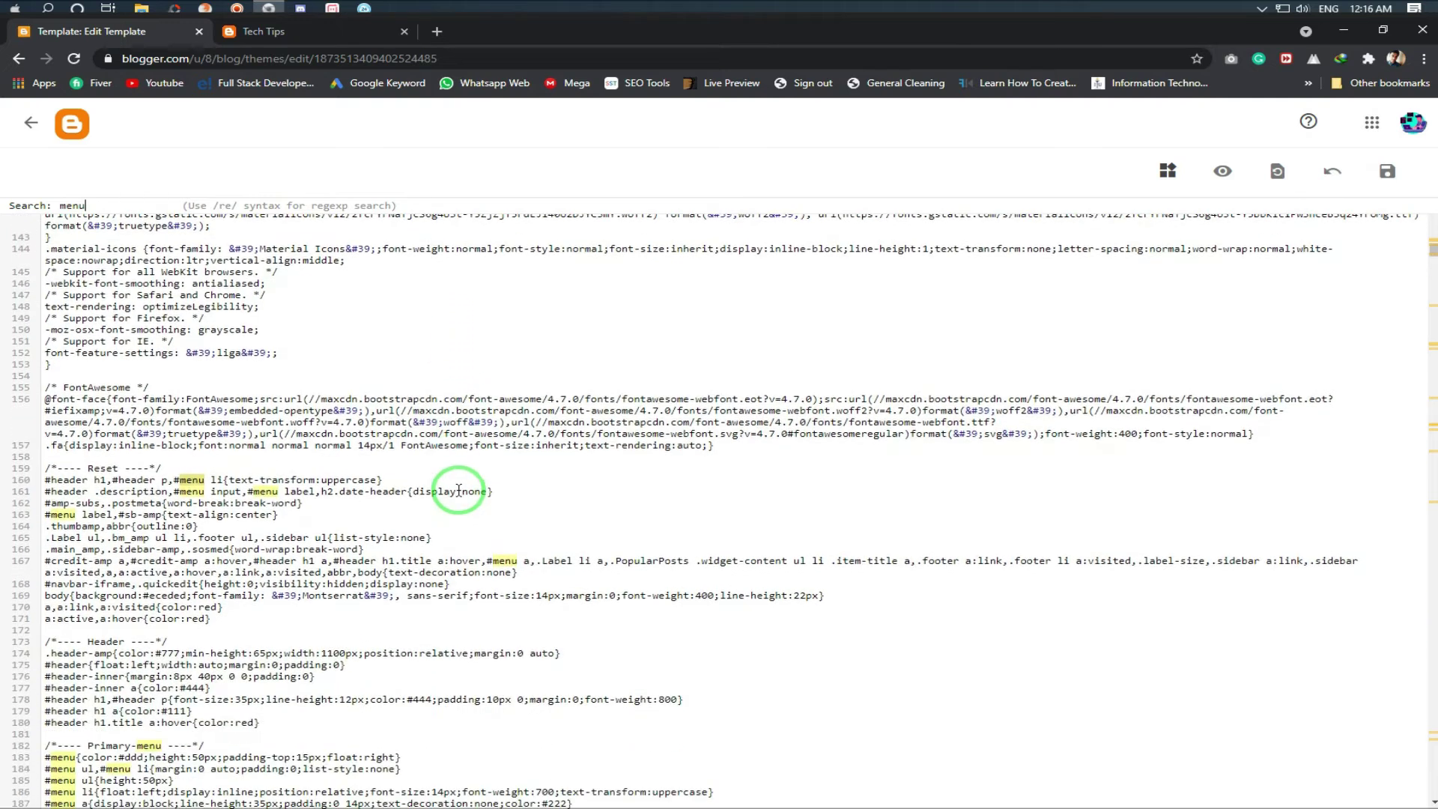
scroll(437, 498, down, 1)
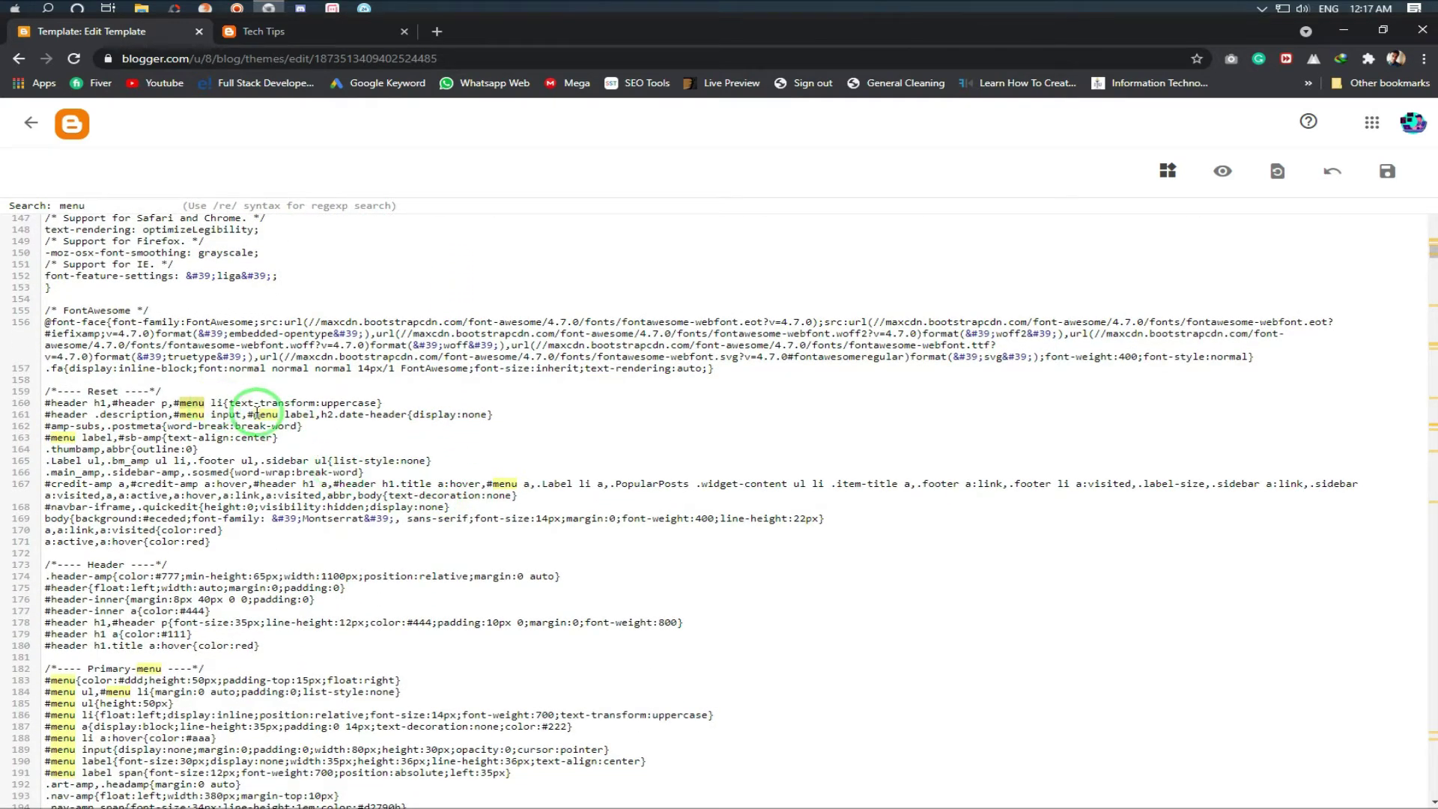
click(262, 32)
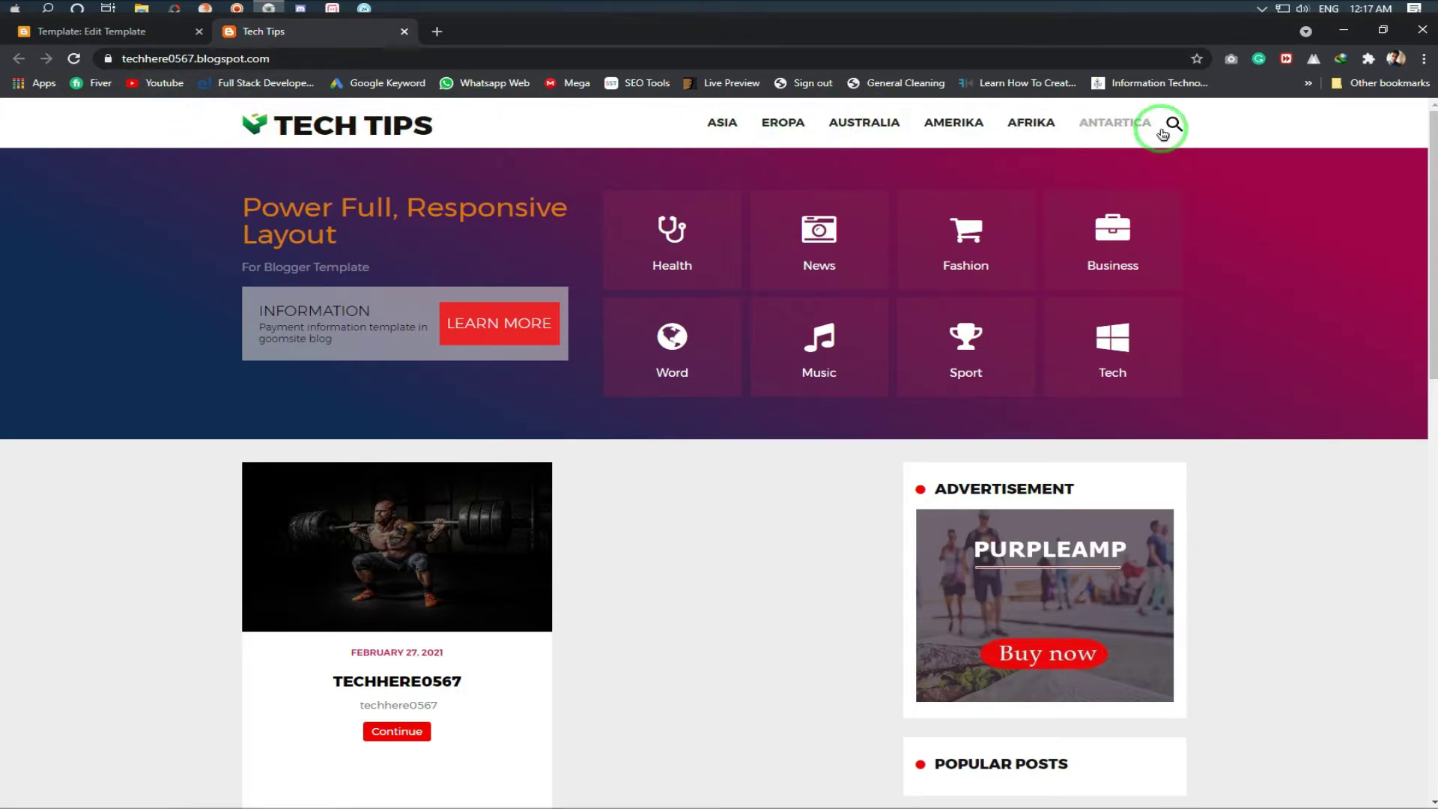
click(109, 31)
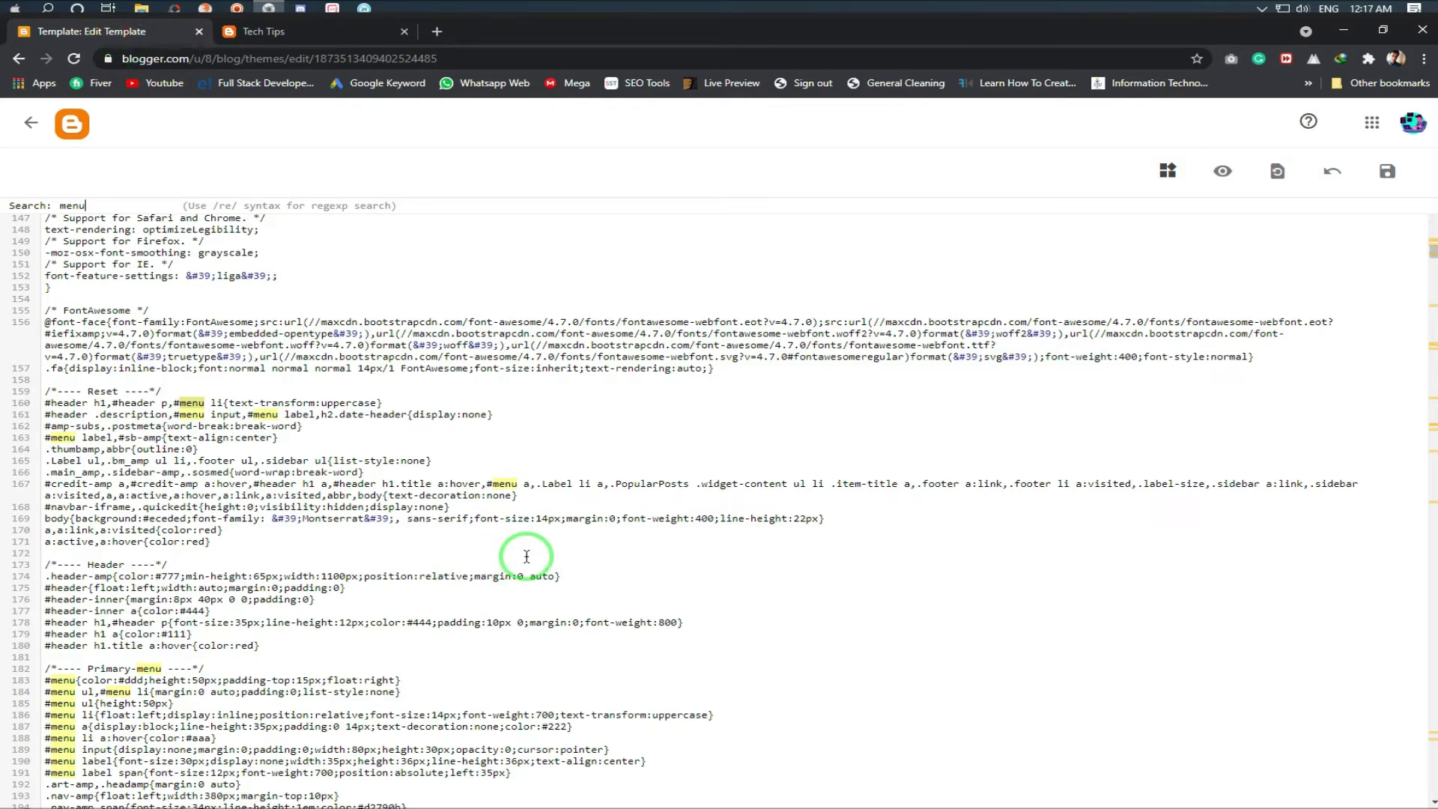
scroll(527, 556, down, 3)
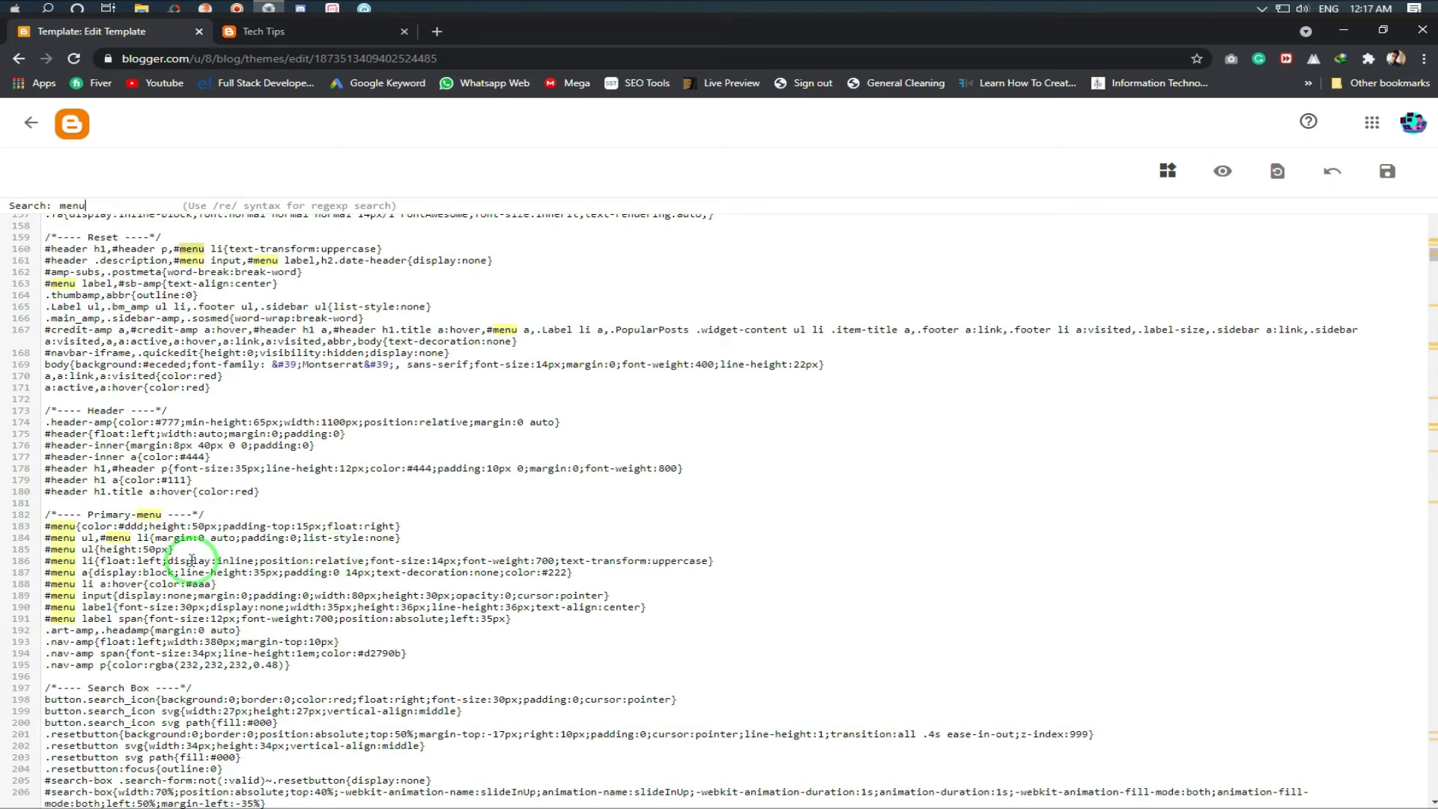
drag(89, 515, 165, 514)
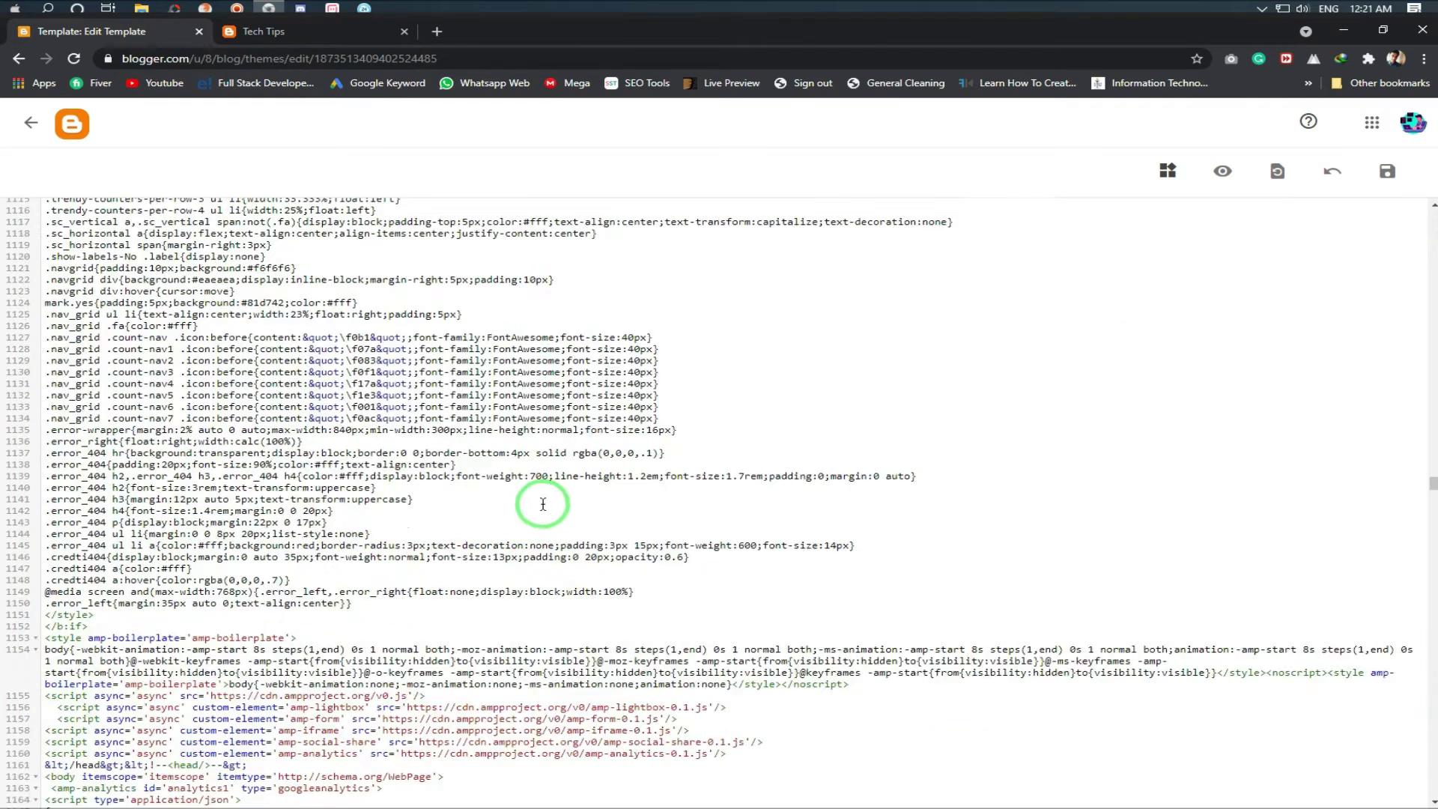
In the nav menu markup, rename the Asia, Eropa, Australia and Amerika items to Home, Content Writing, Affiliate Marketing and Hacking
scroll(545, 503, down, 10)
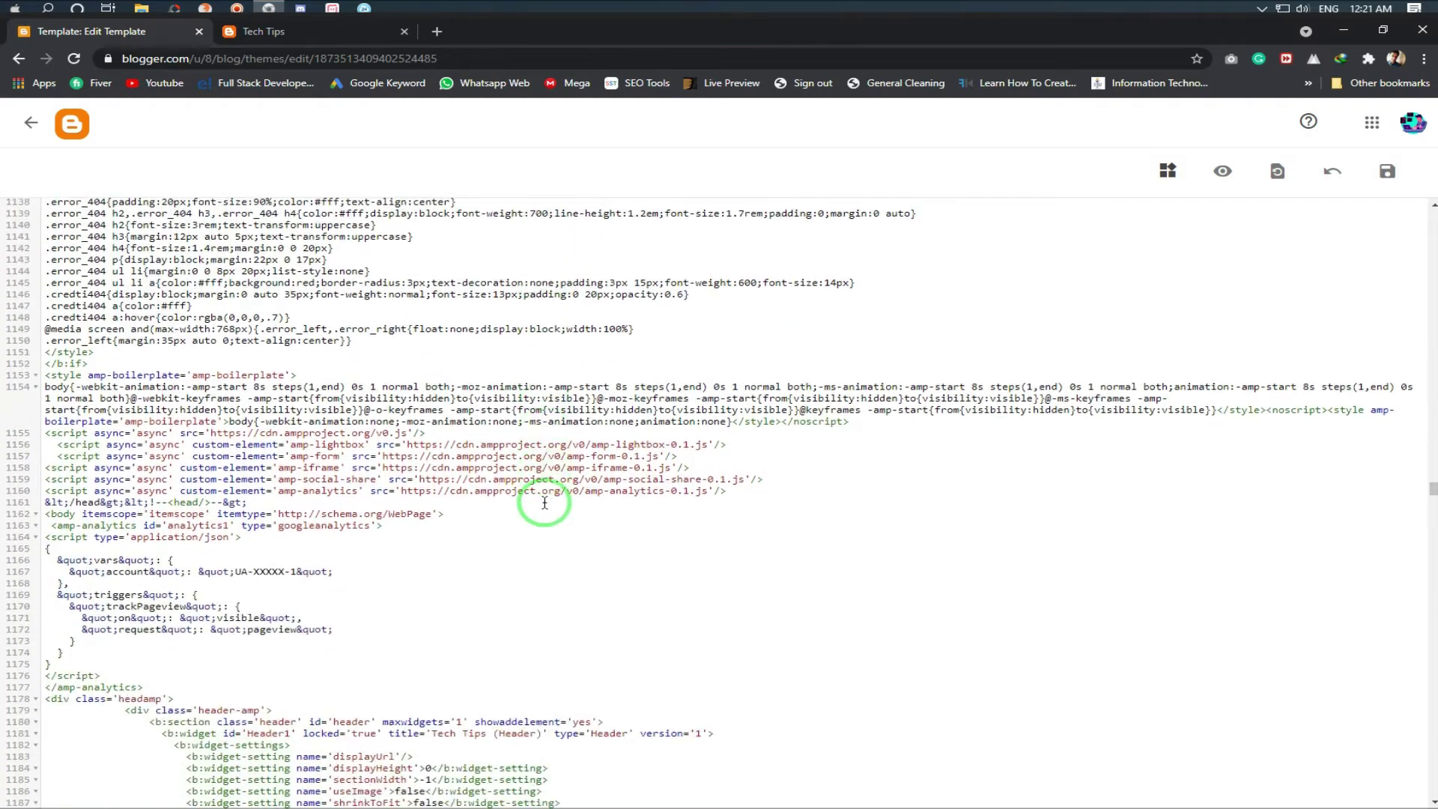
scroll(544, 502, down, 10)
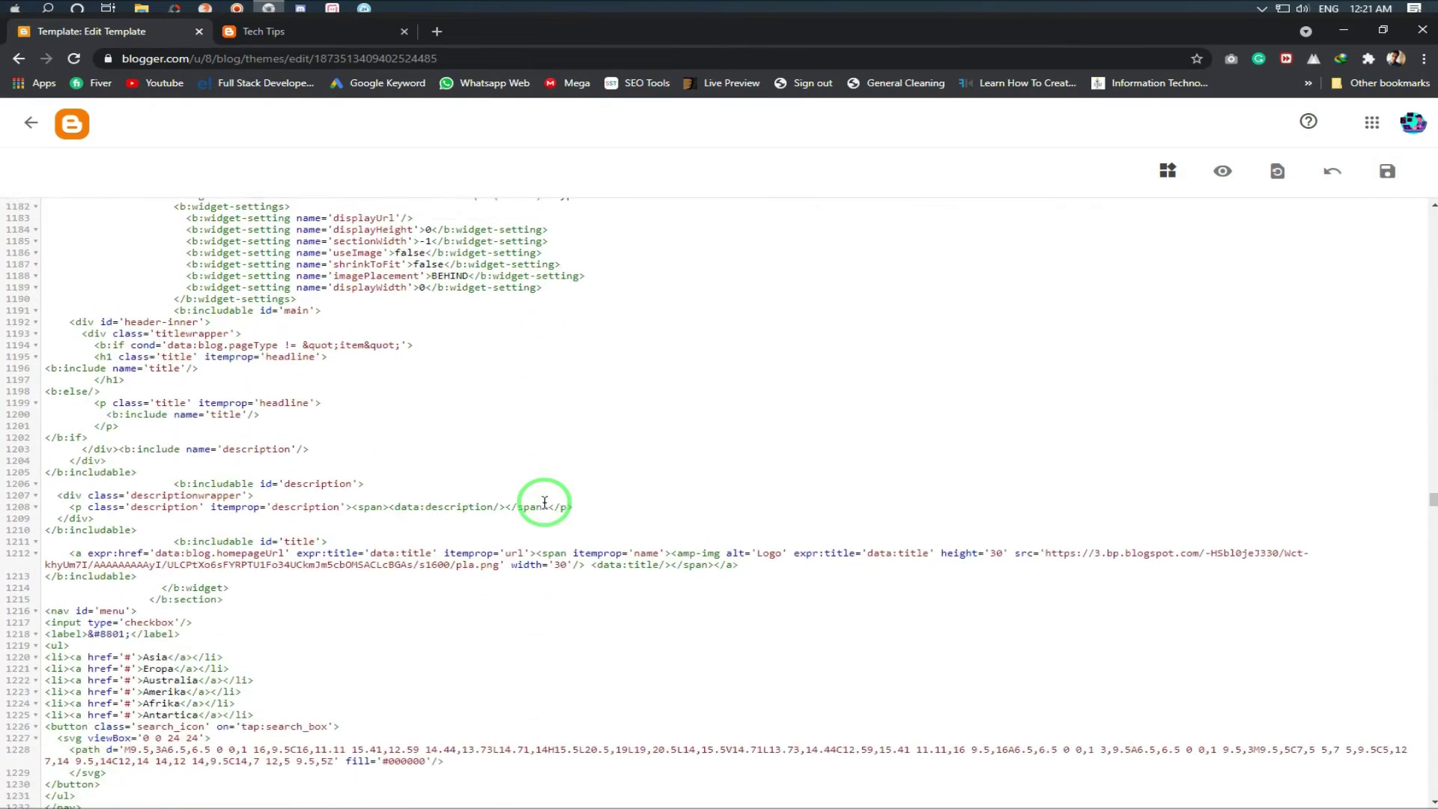
scroll(450, 486, down, 2)
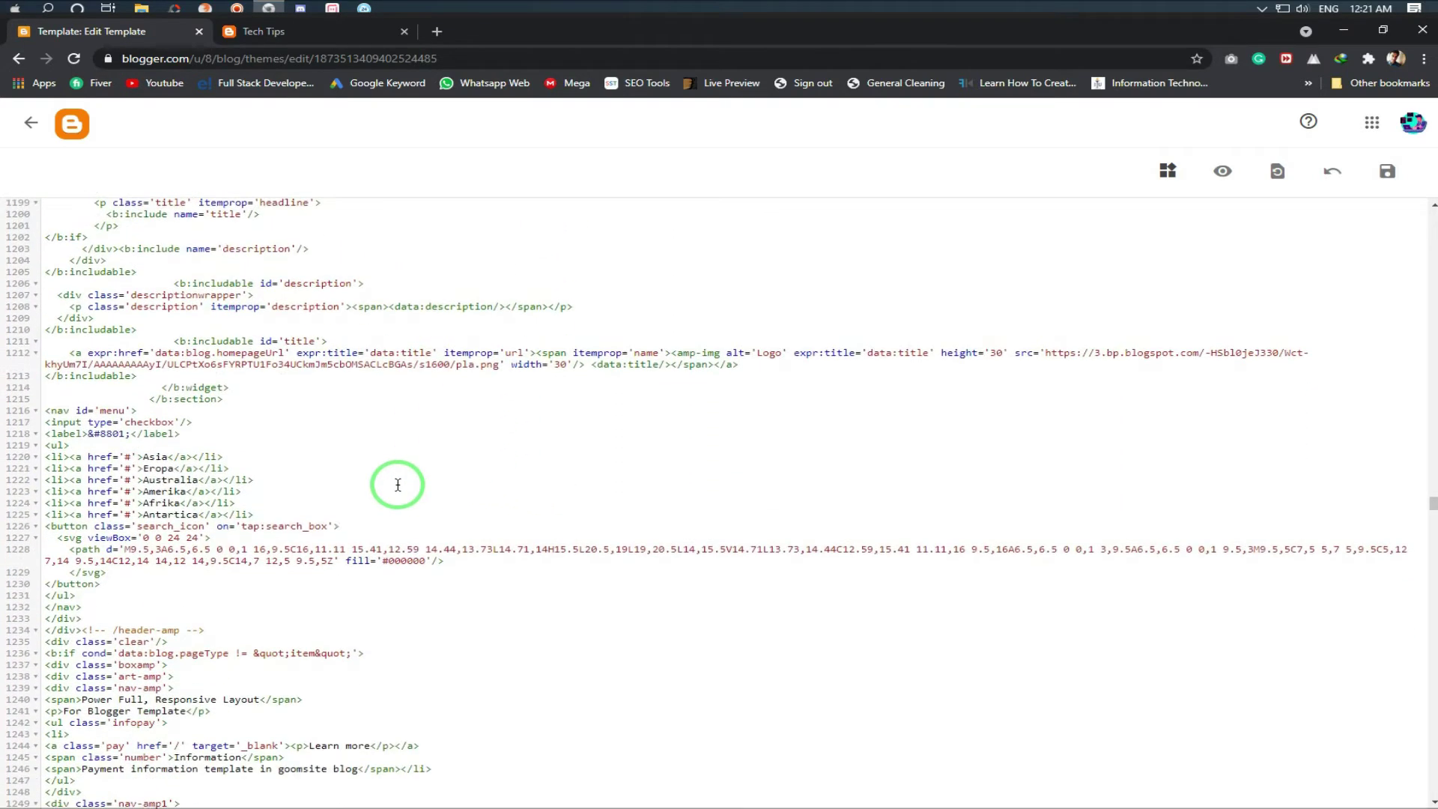
drag(139, 410, 46, 410)
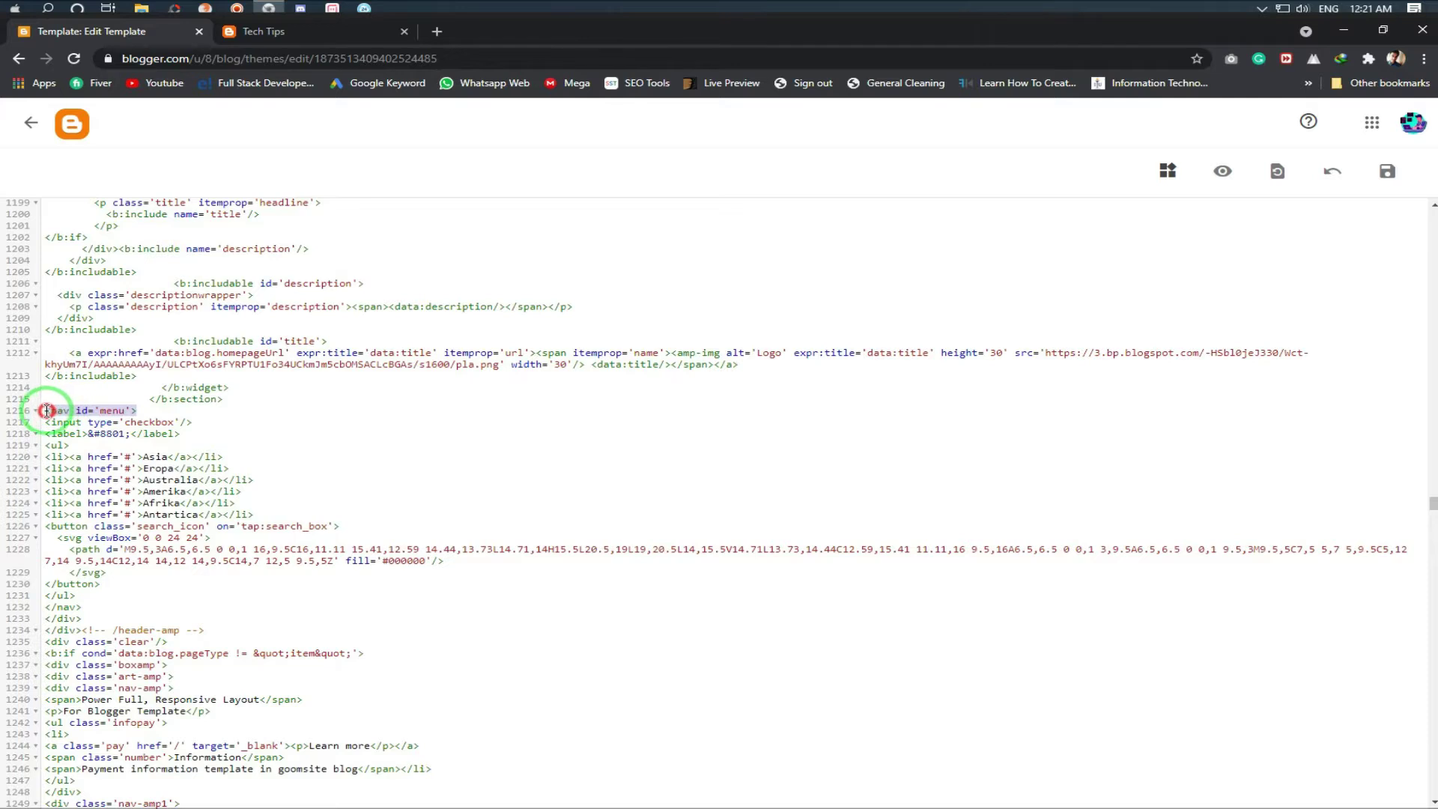
click(166, 456)
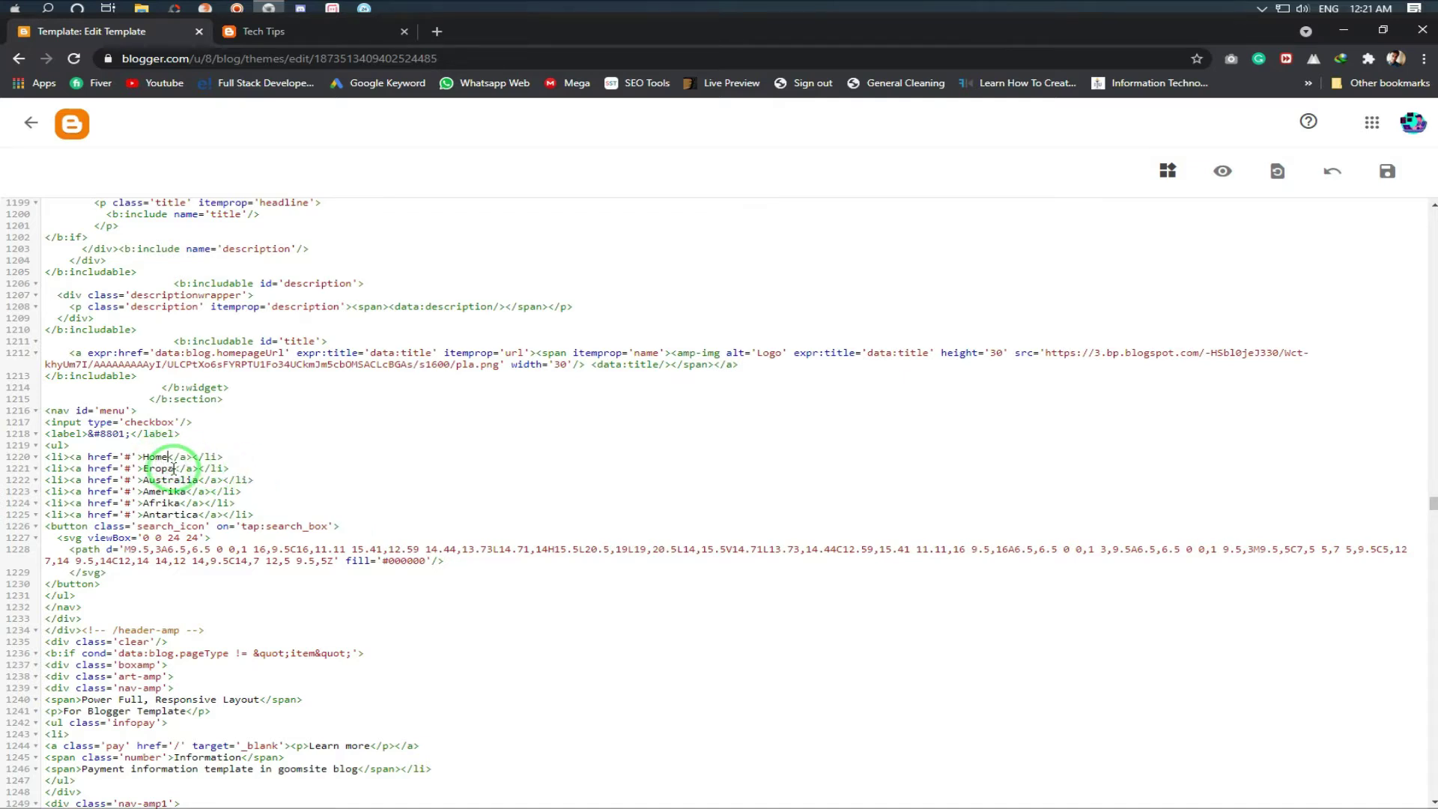
drag(175, 469, 146, 466)
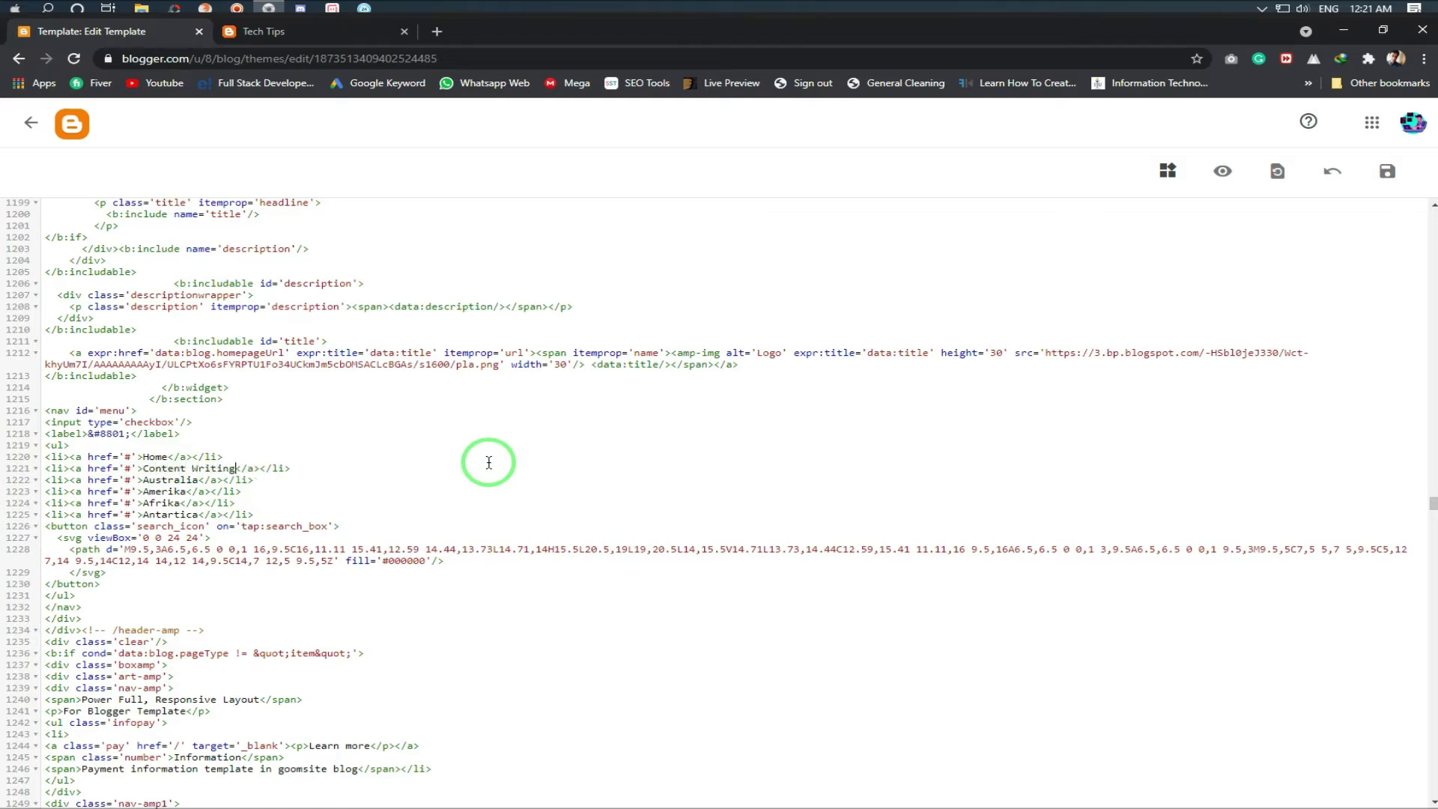
click(200, 480)
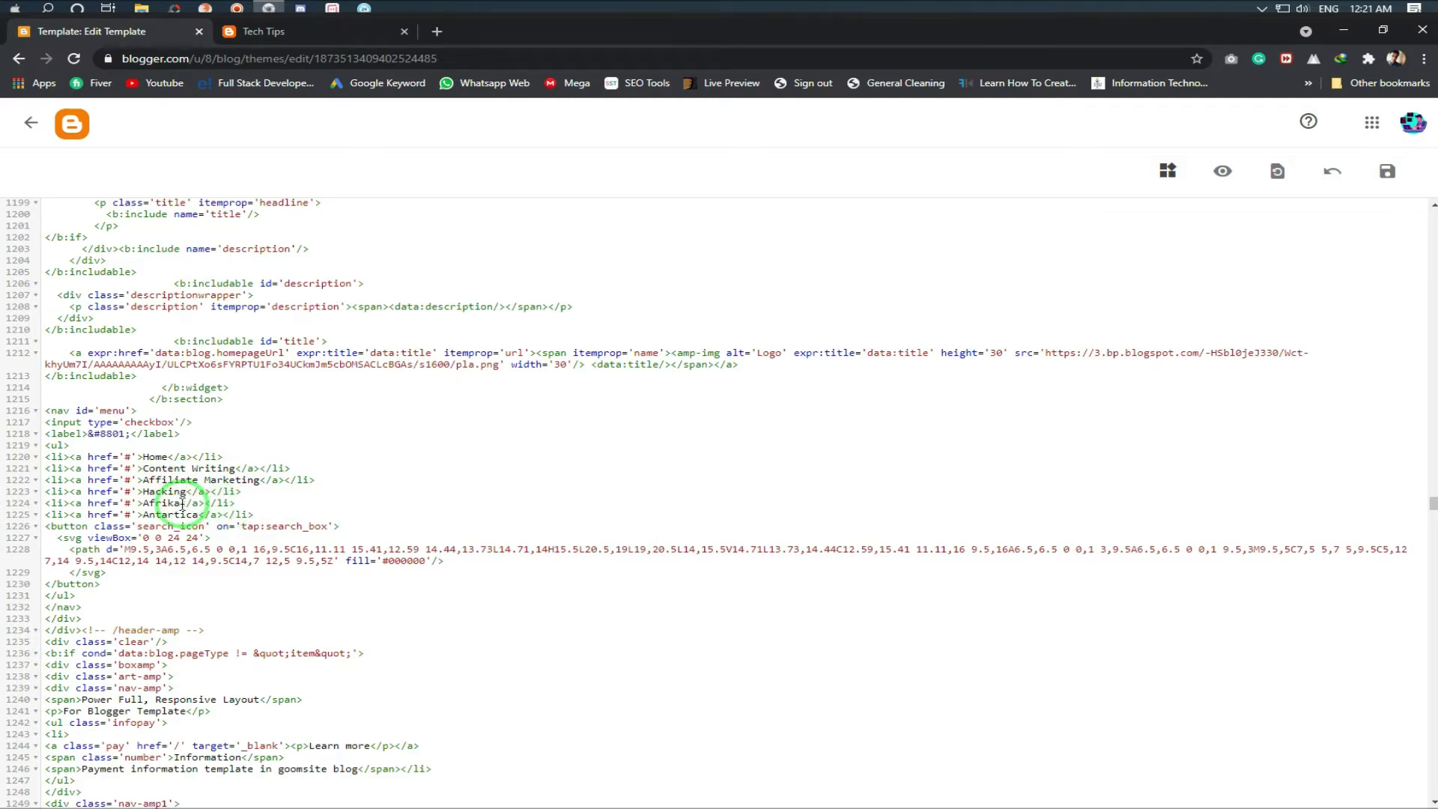
Rename the Afrika and Antartica menu items to Graphic Designing and Freelancing, and save the theme
drag(180, 504, 152, 498)
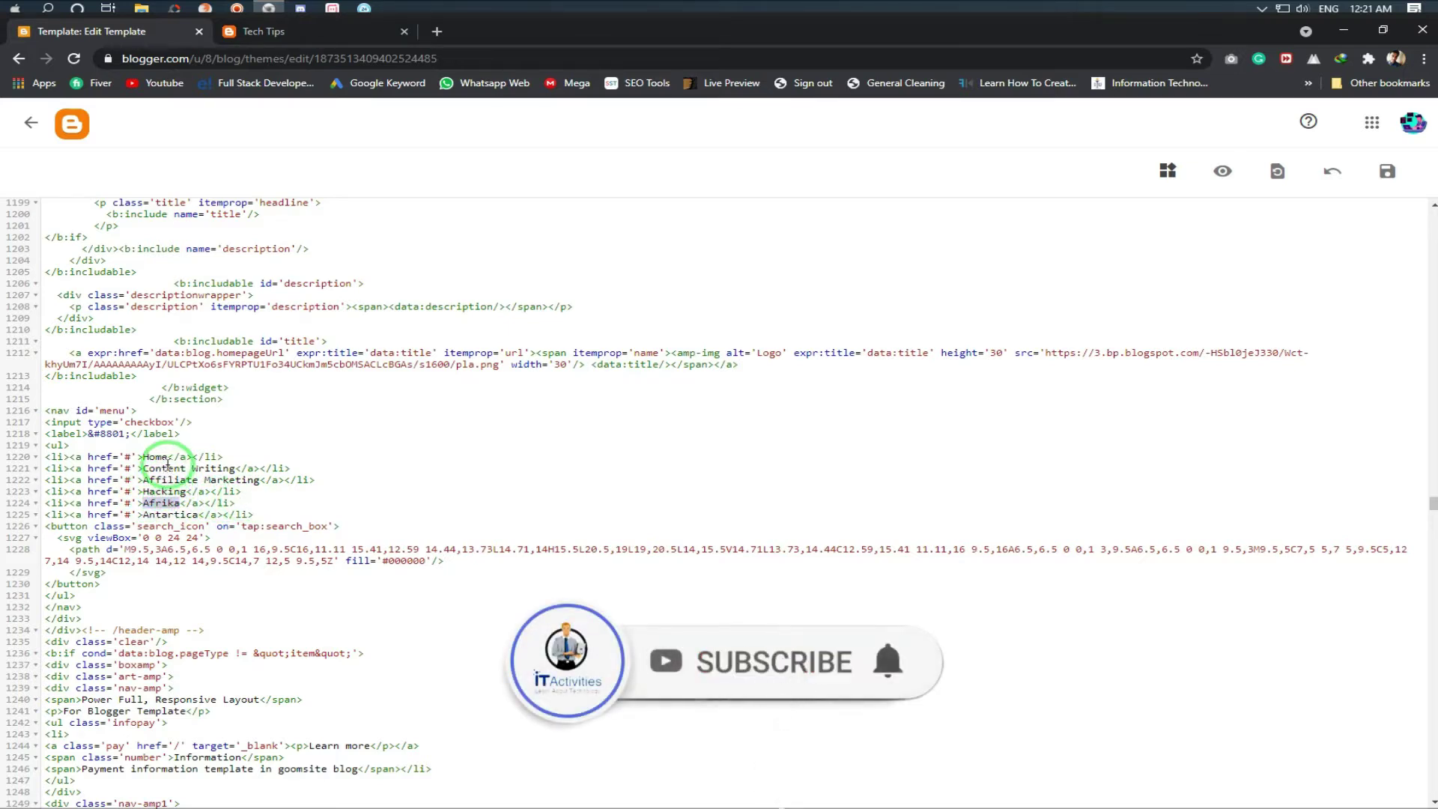
key(BackSpace)
text(Graphic Designing)
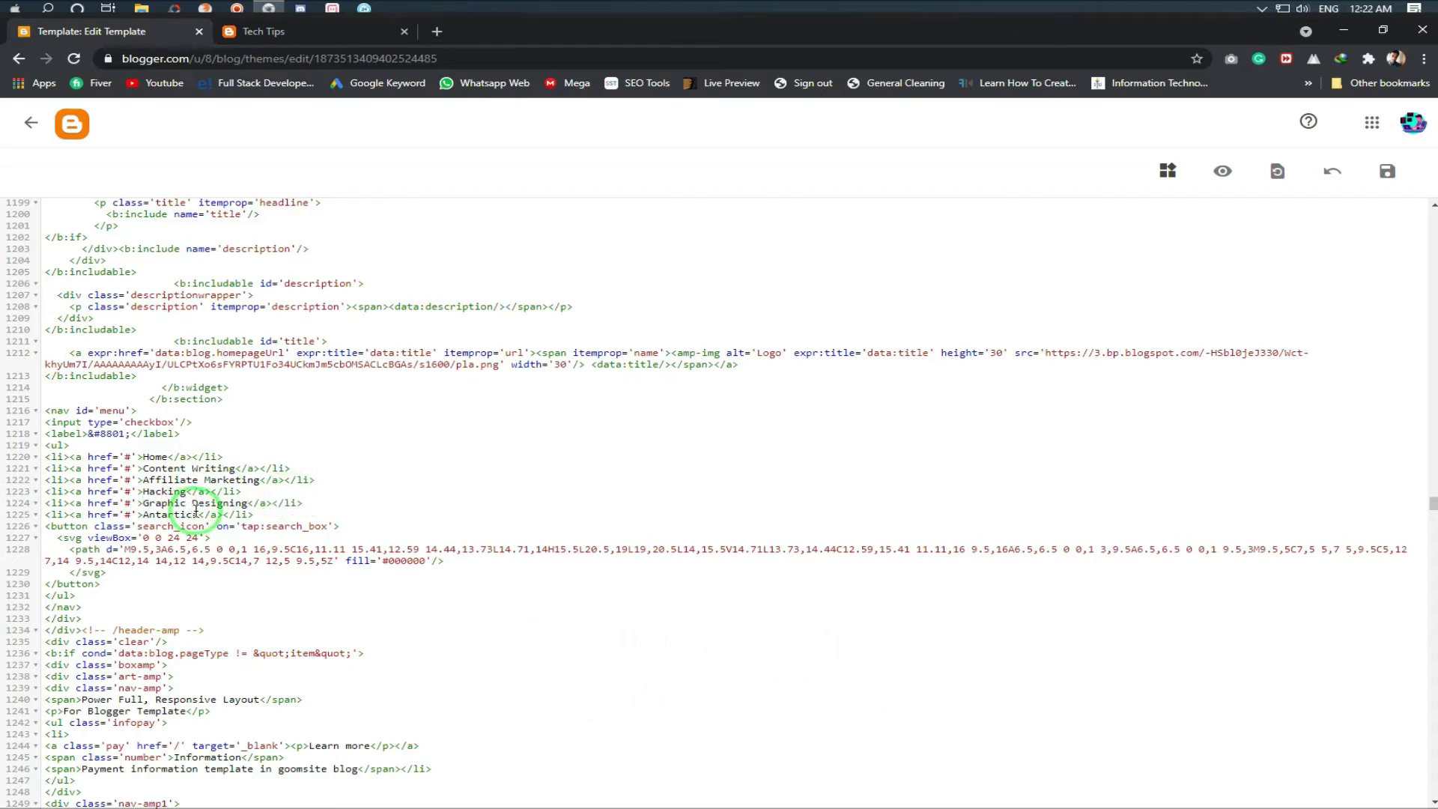
double_click(154, 514)
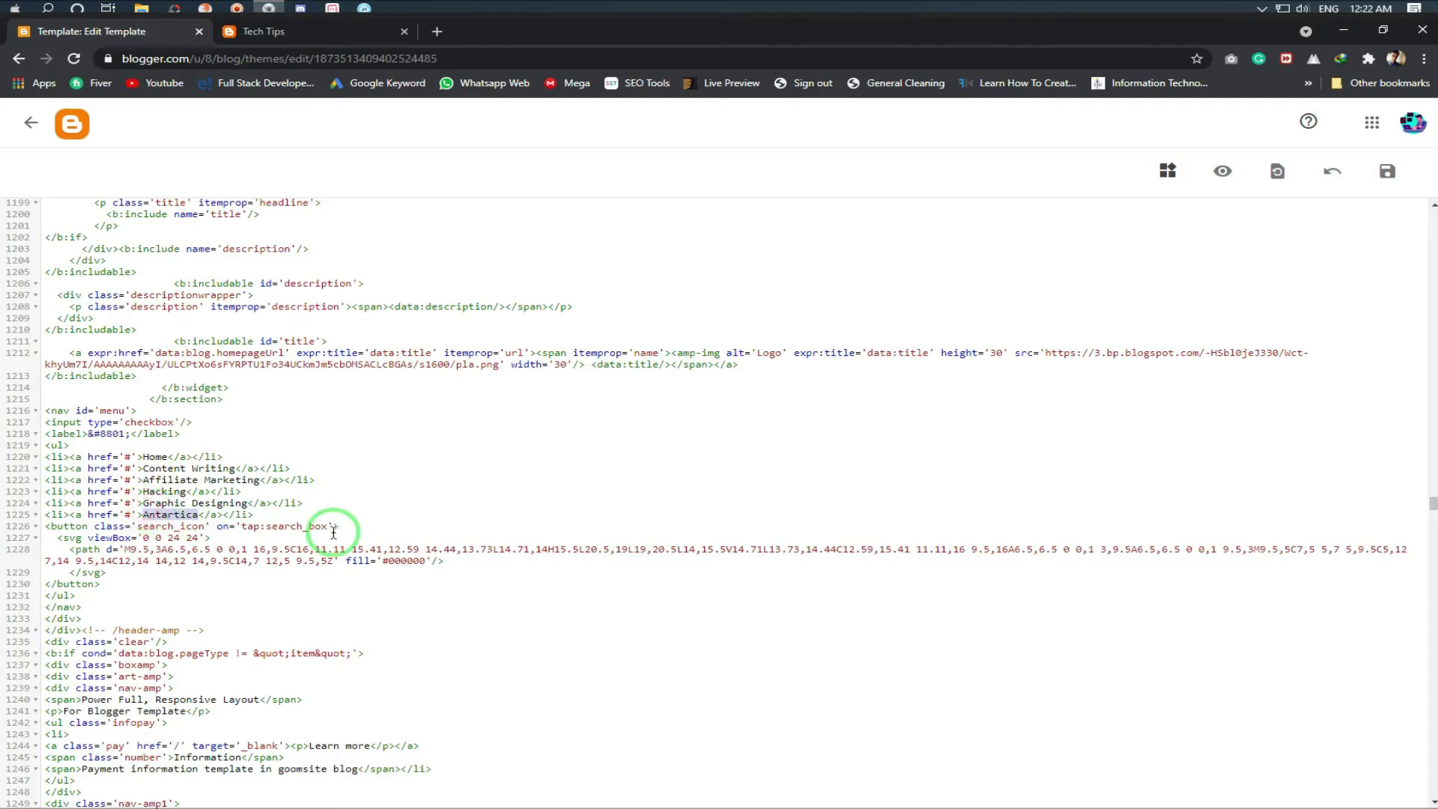
key(BackSpace)
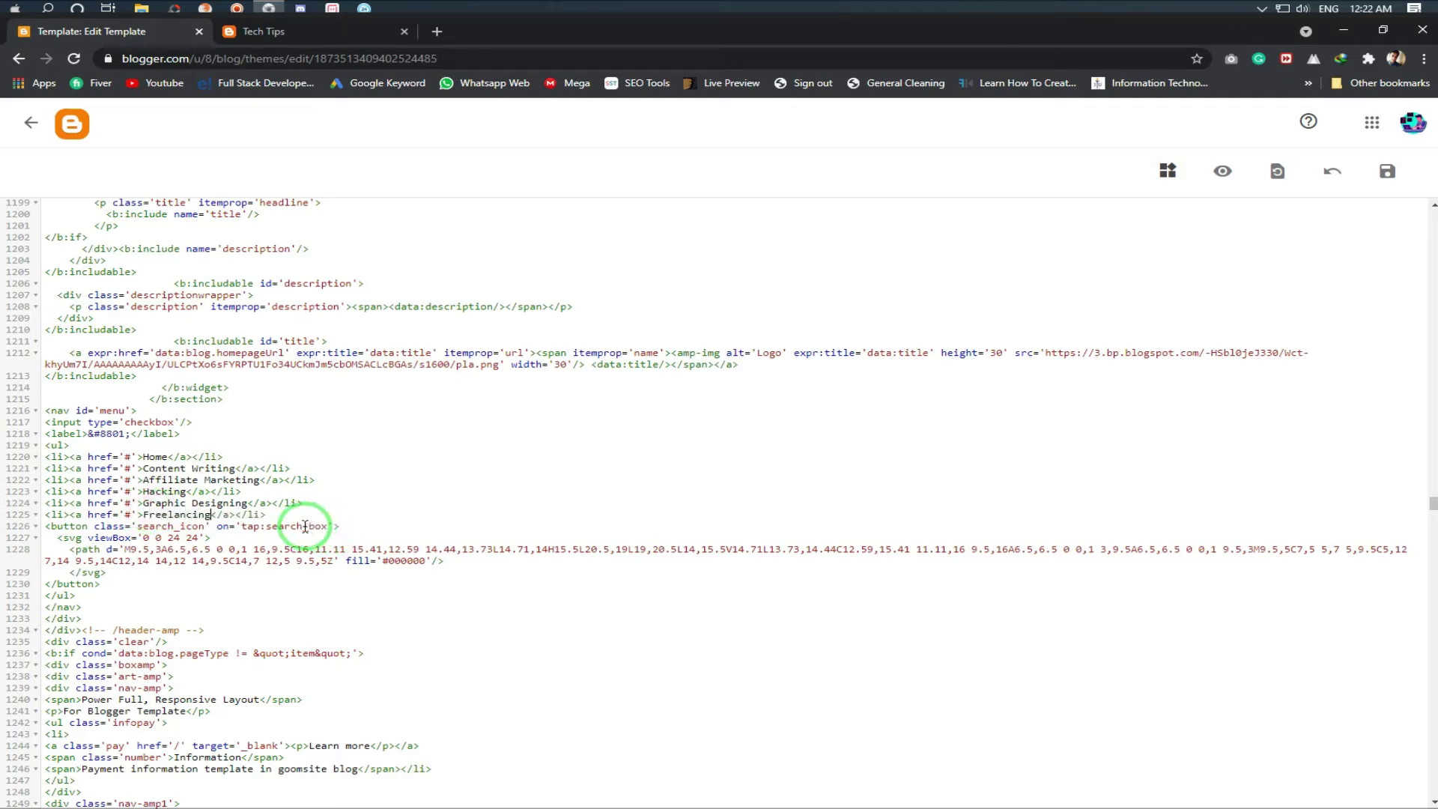
click(1387, 171)
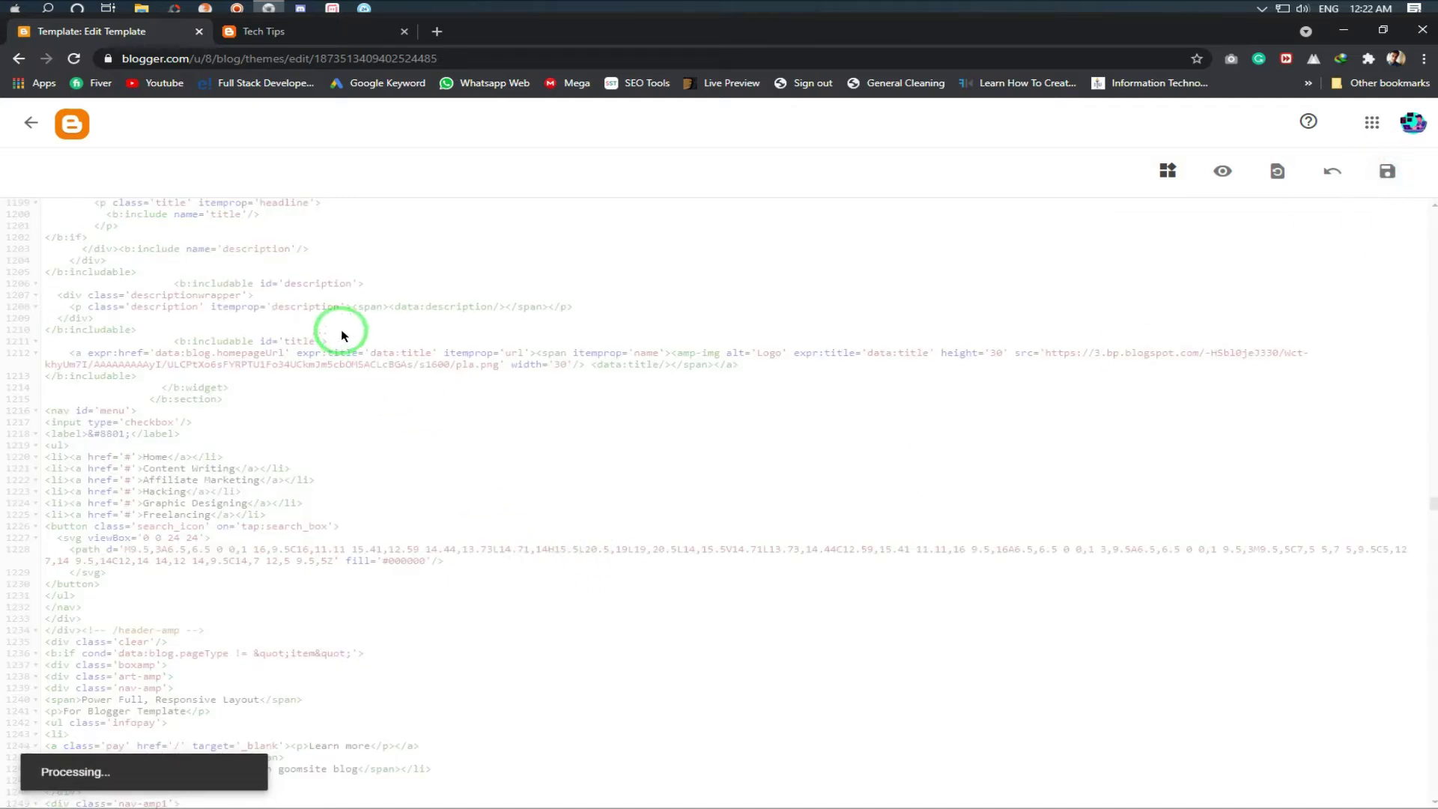
Reload the live blog and test the Home and Content Writing links in its navigation menu
click(323, 41)
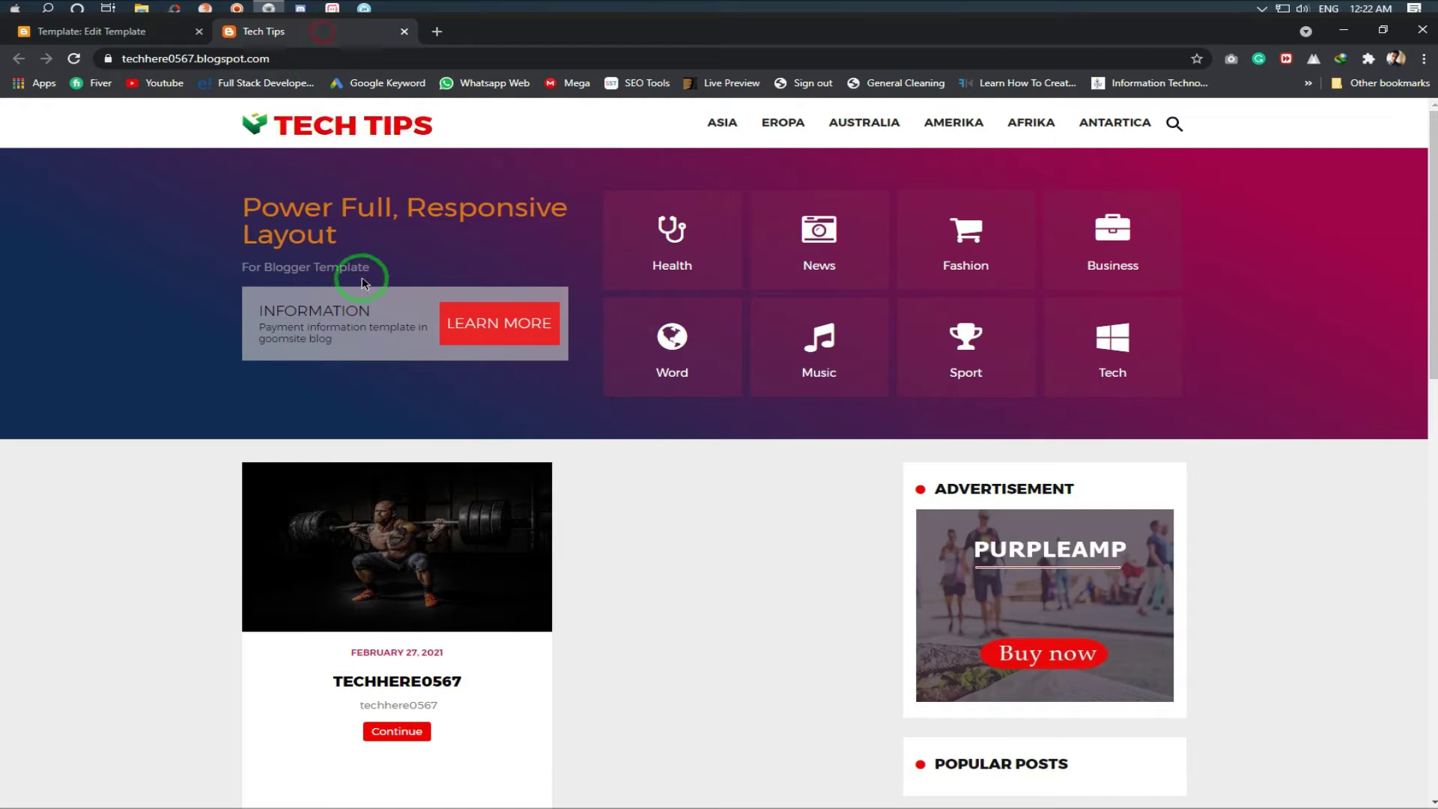
click(73, 59)
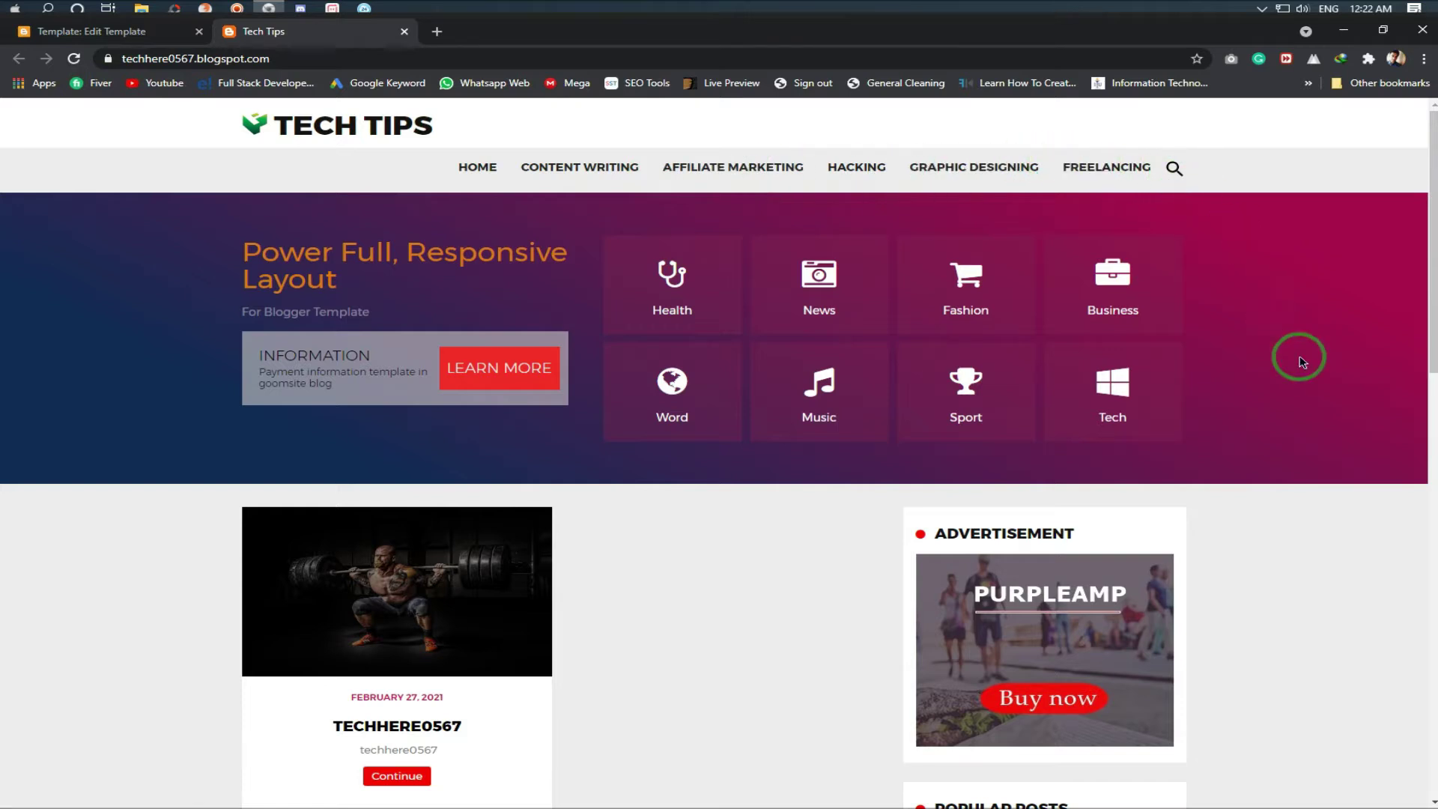
click(478, 175)
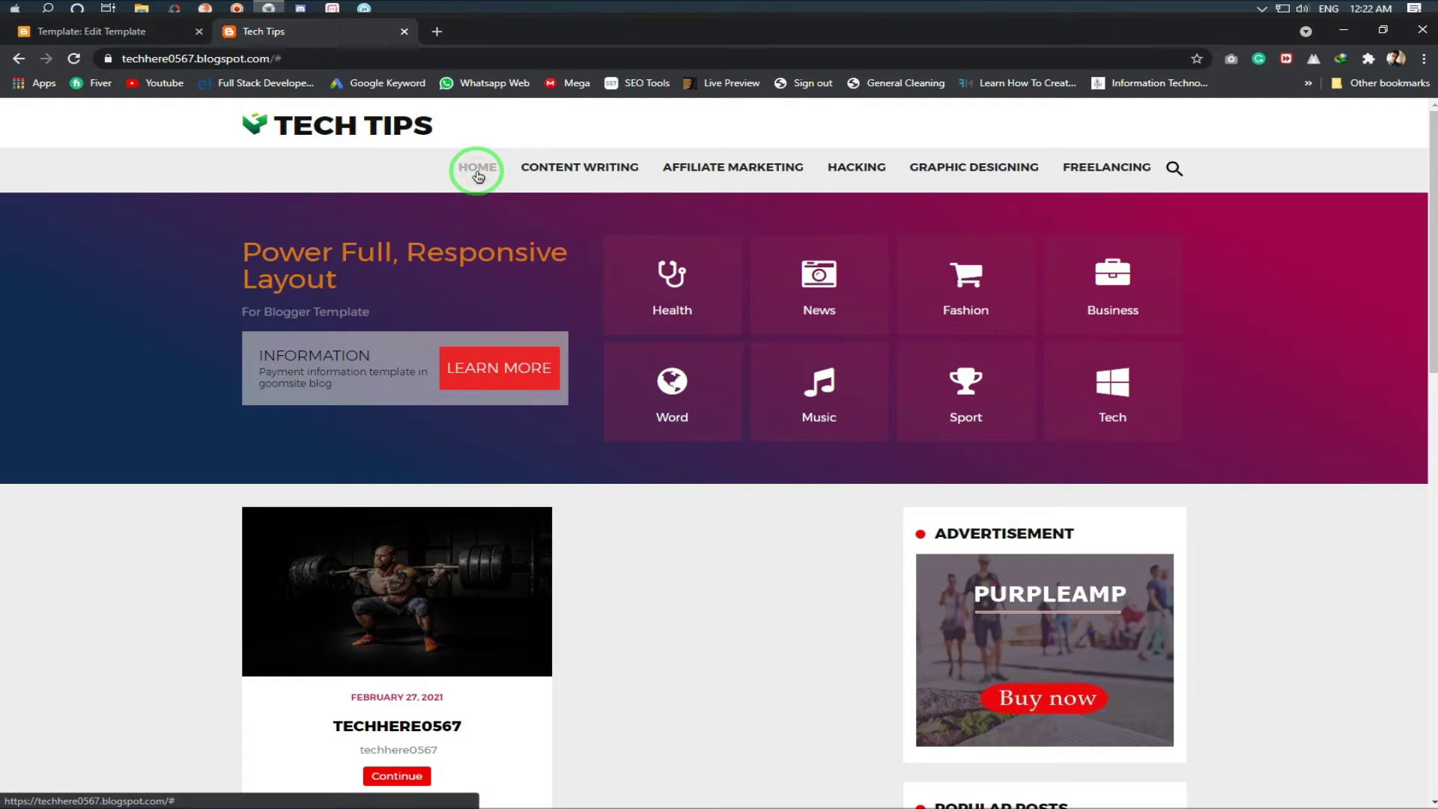
click(575, 168)
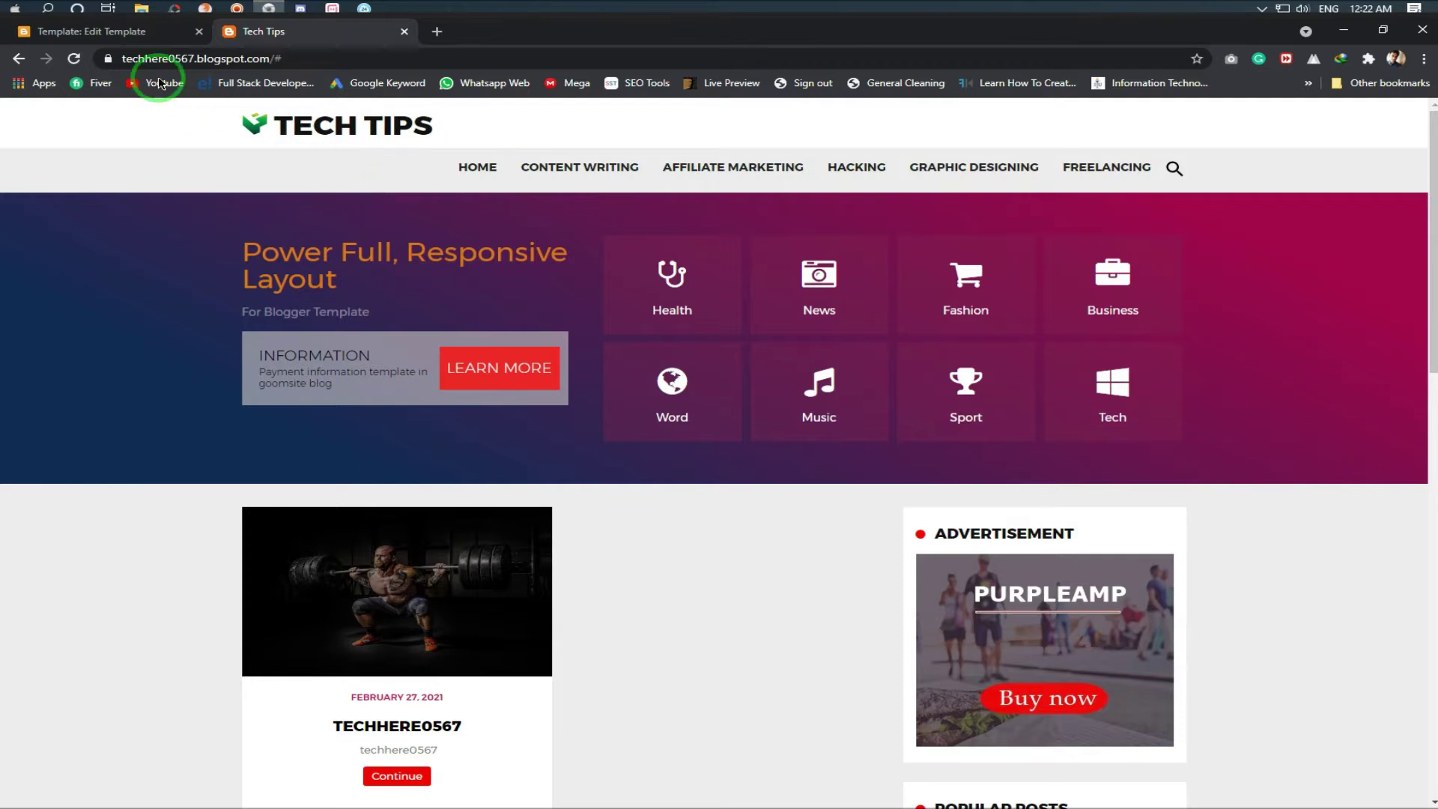
Duplicate the theme editor's browser tab and start a new post from the blog's Posts page in the duplicate
click(142, 32)
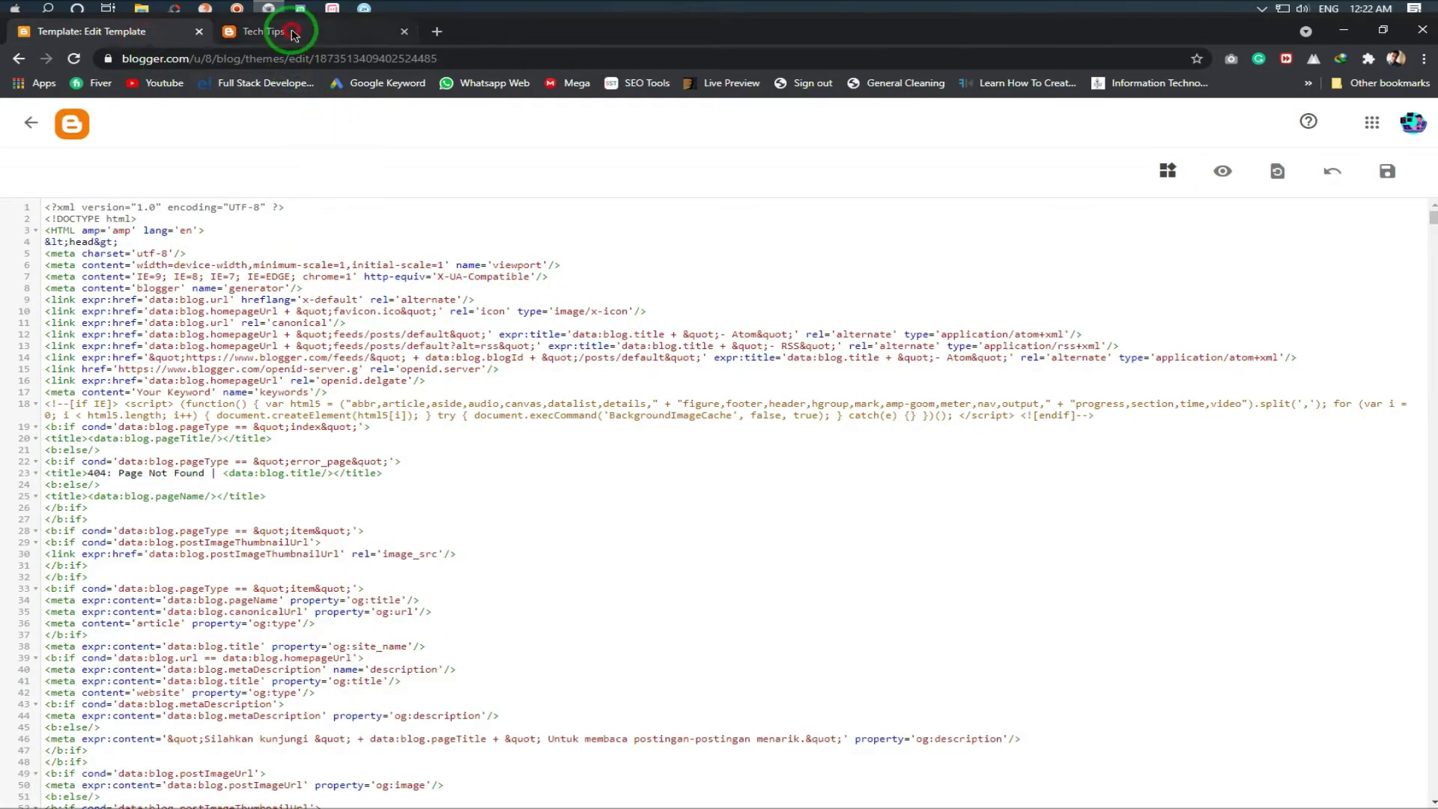
click(292, 34)
click(150, 33)
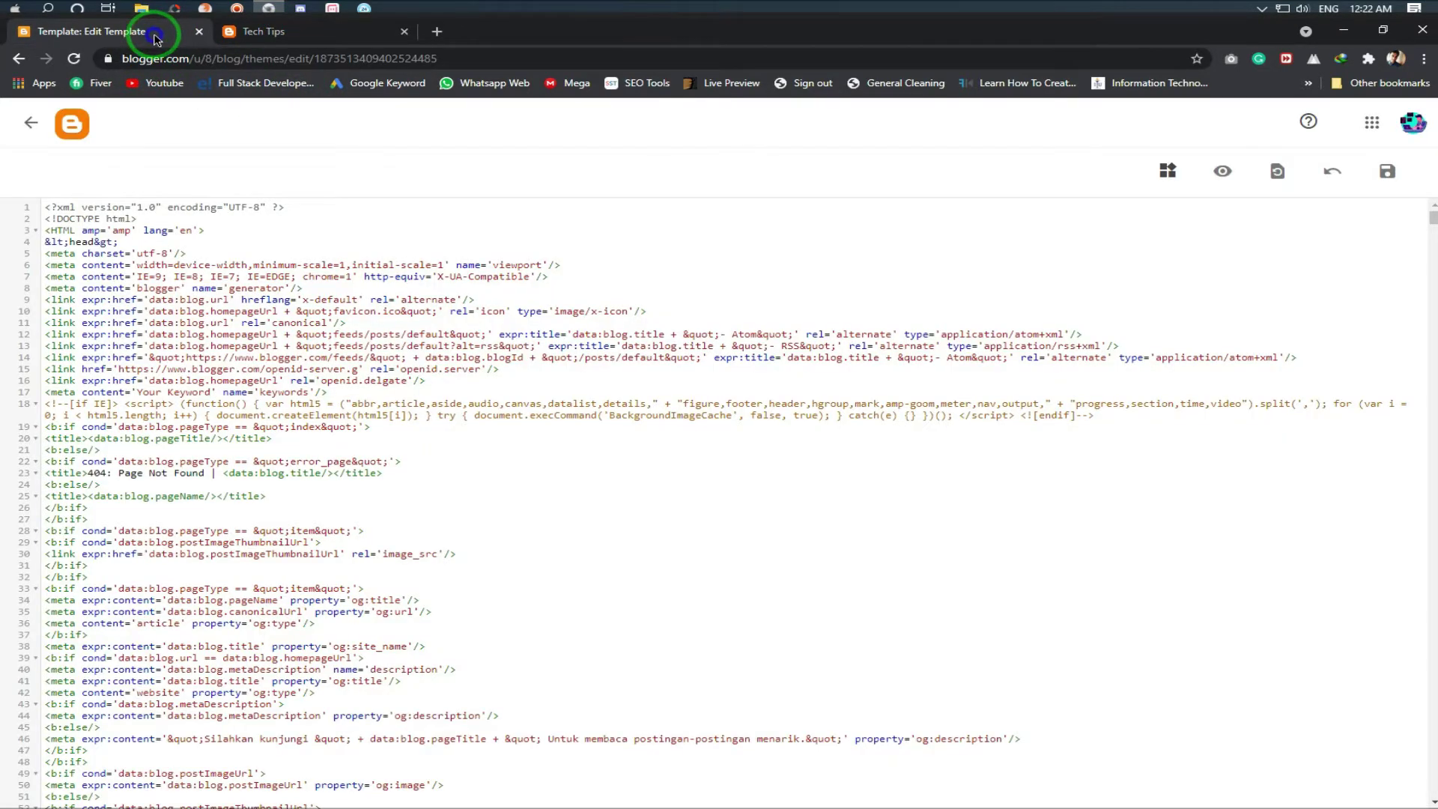
right_click(156, 37)
click(241, 134)
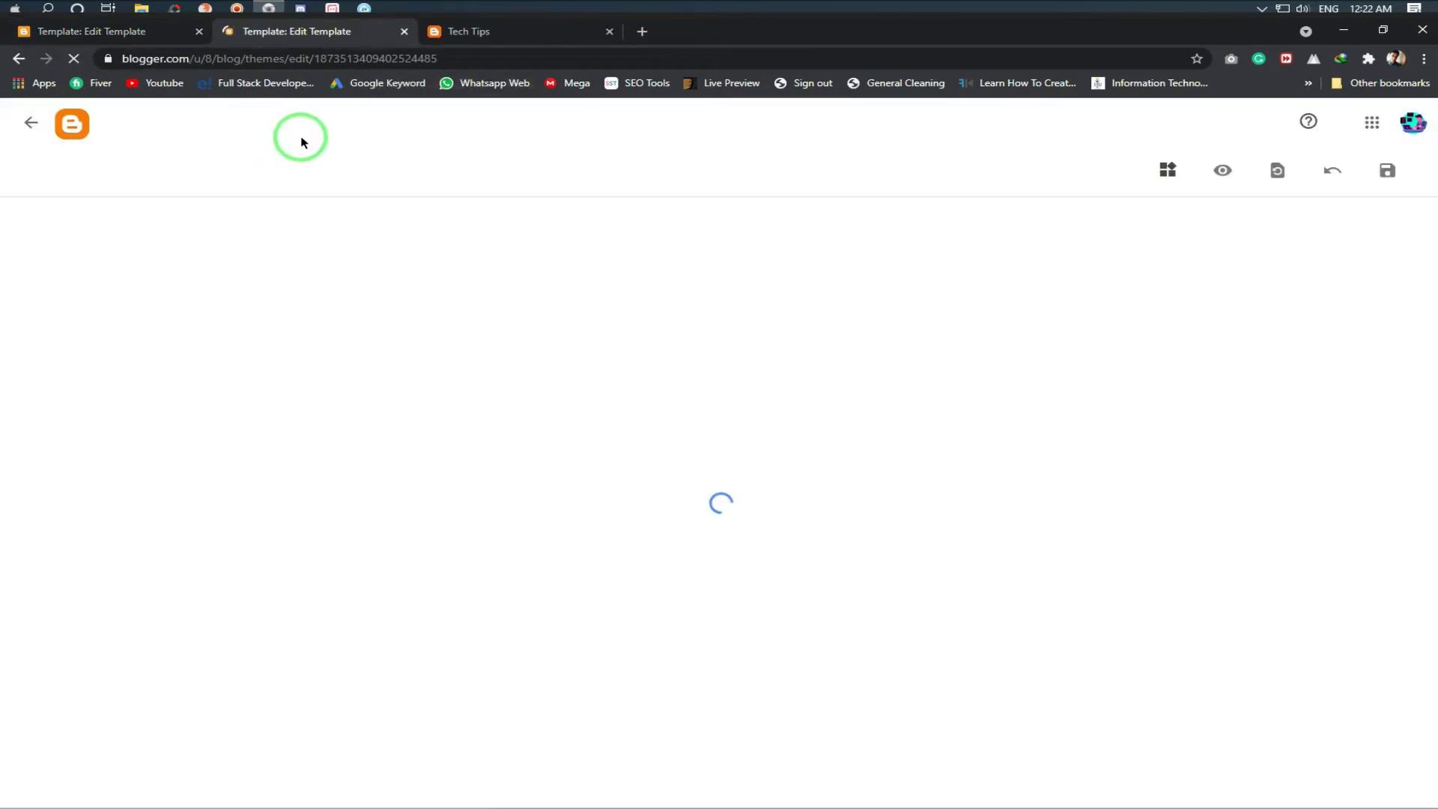
click(30, 122)
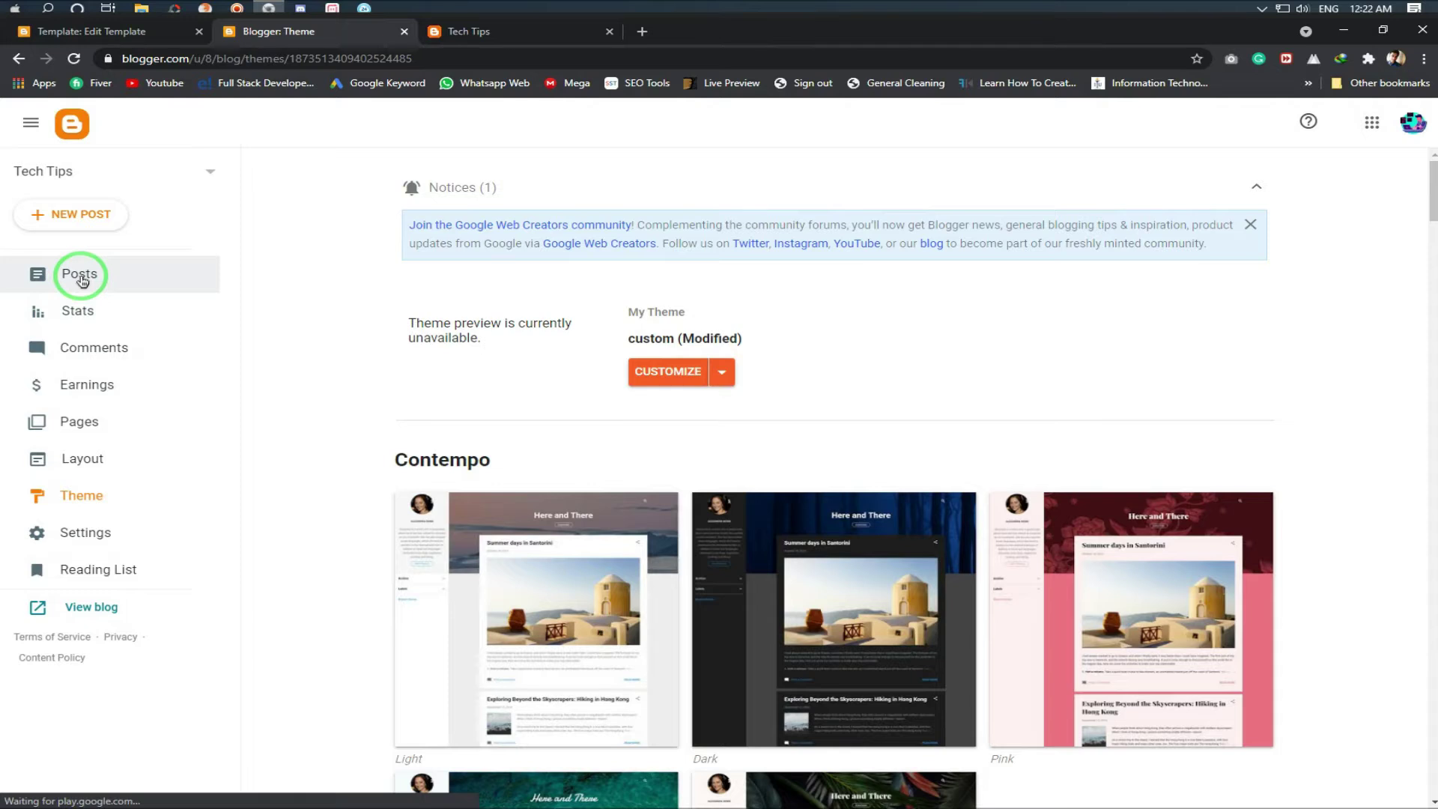
click(81, 277)
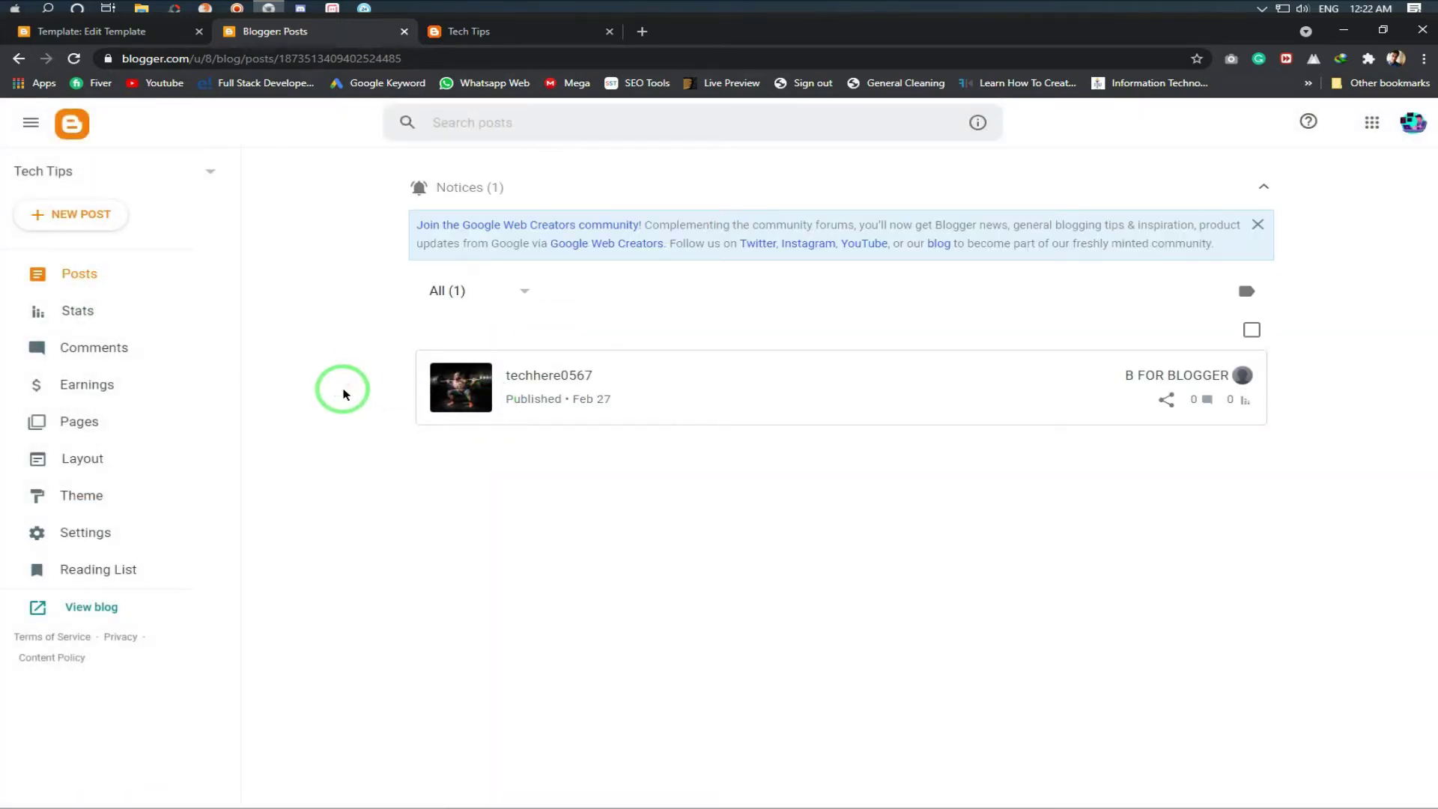
click(82, 216)
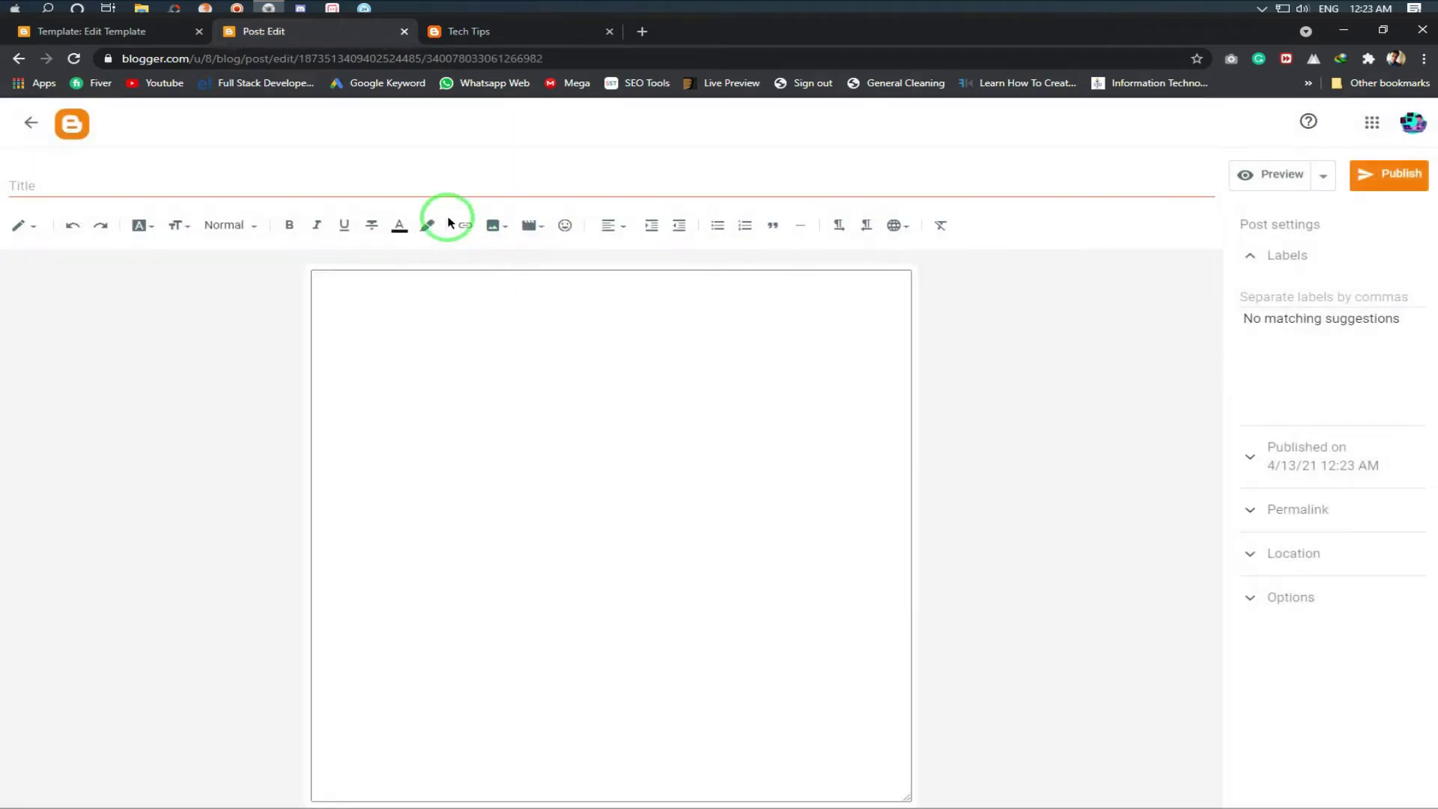
Title the new post "What is Freelancing" and copy the title into the post body
click(432, 188)
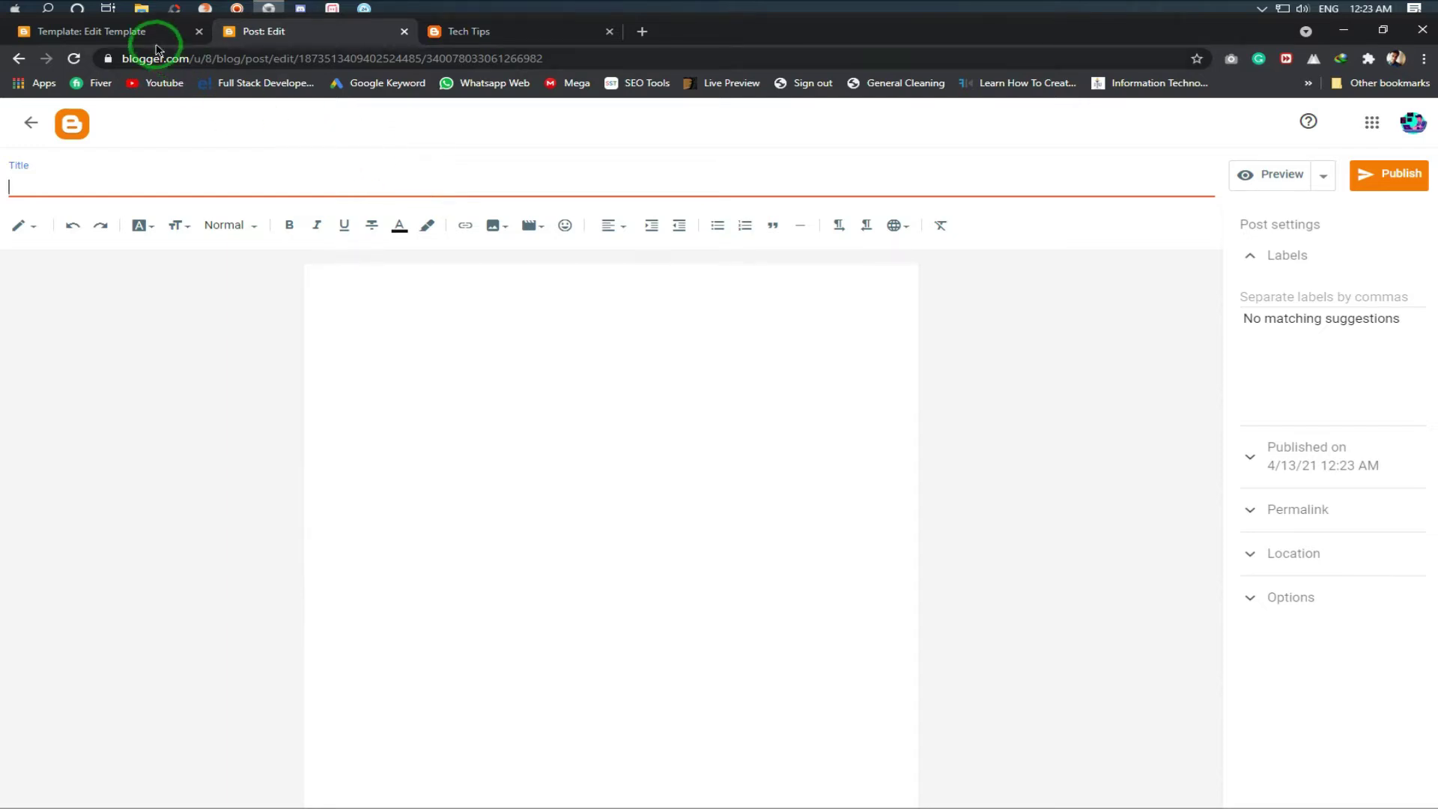
click(482, 301)
click(402, 183)
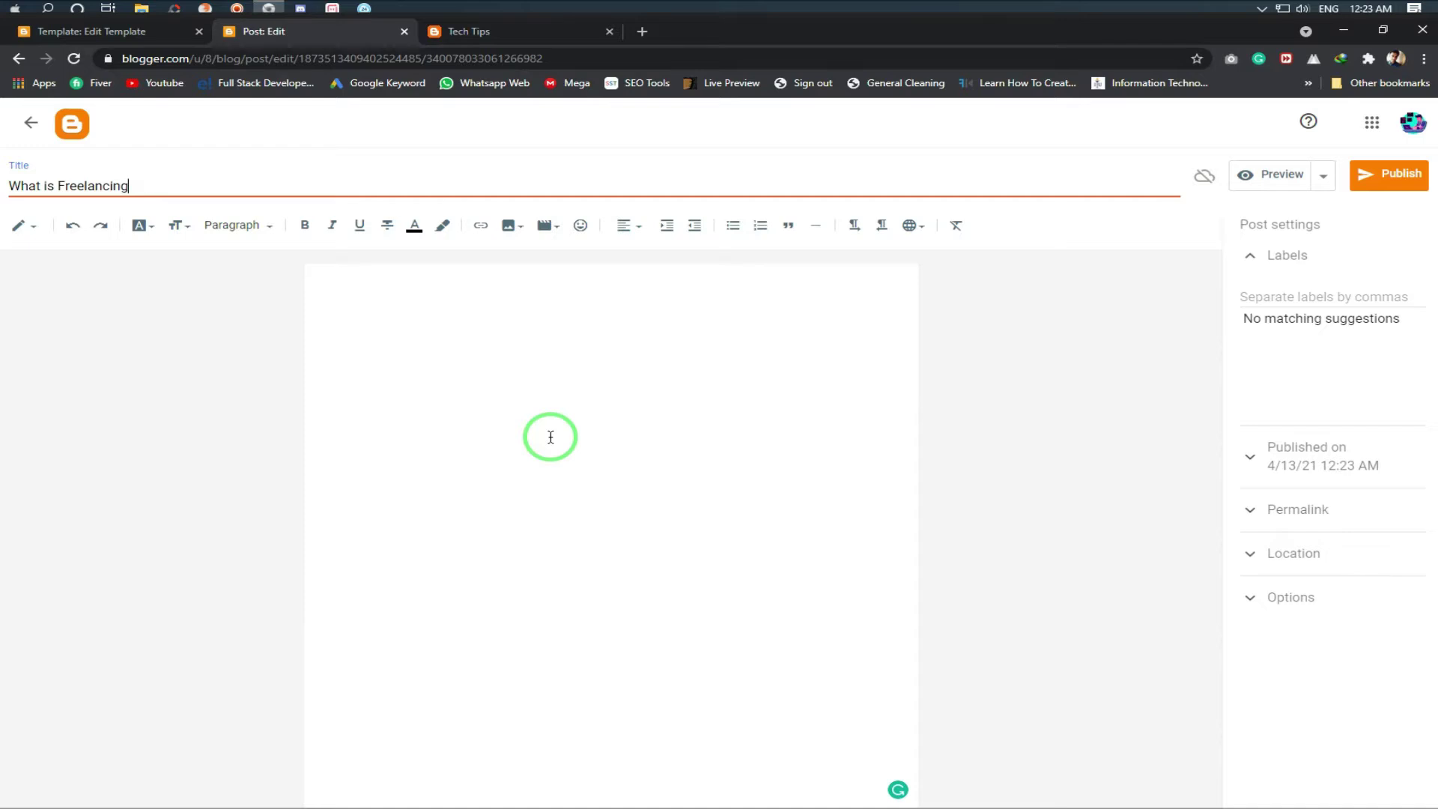
key(ctrl+a)
key(ctrl+c)
click(549, 285)
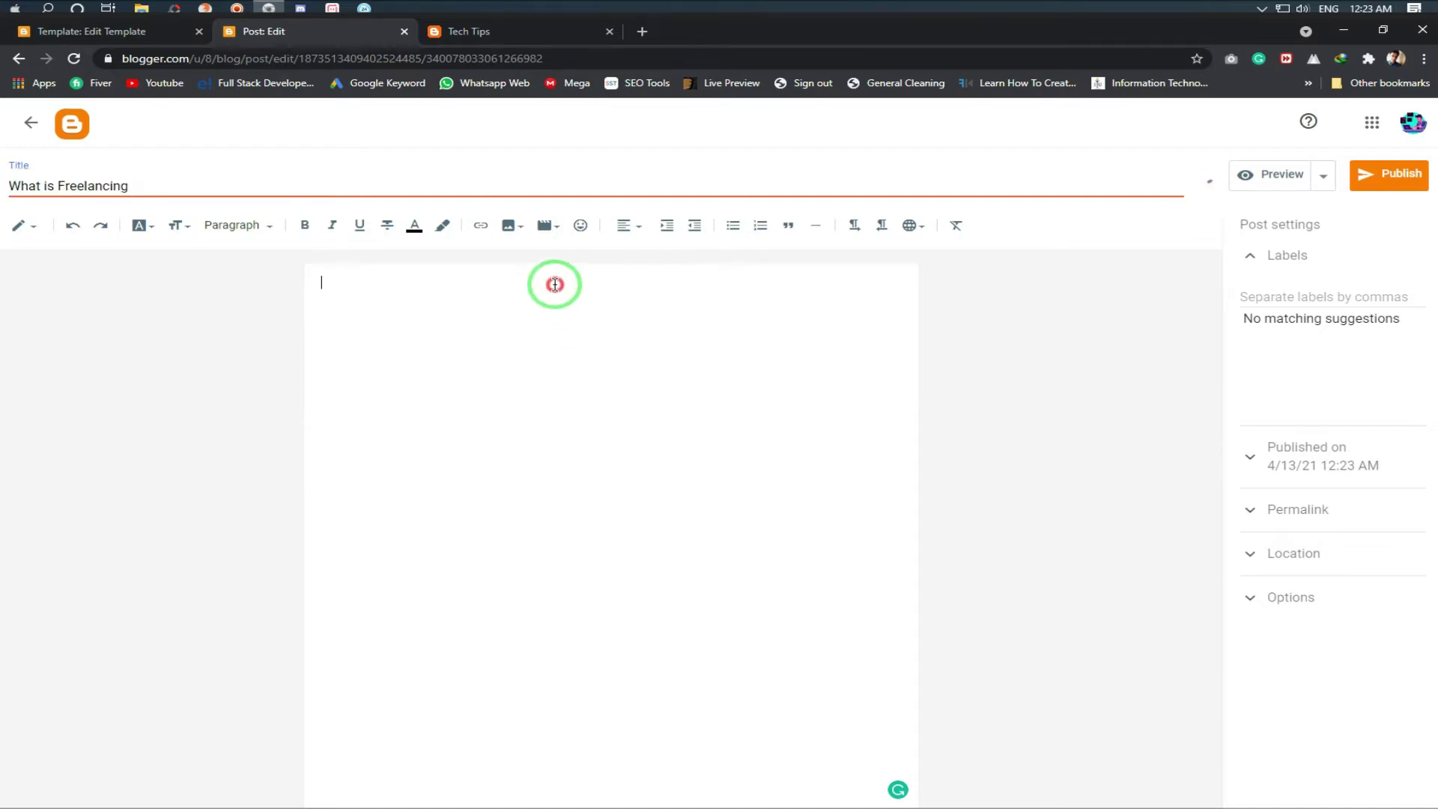
key(ctrl+v)
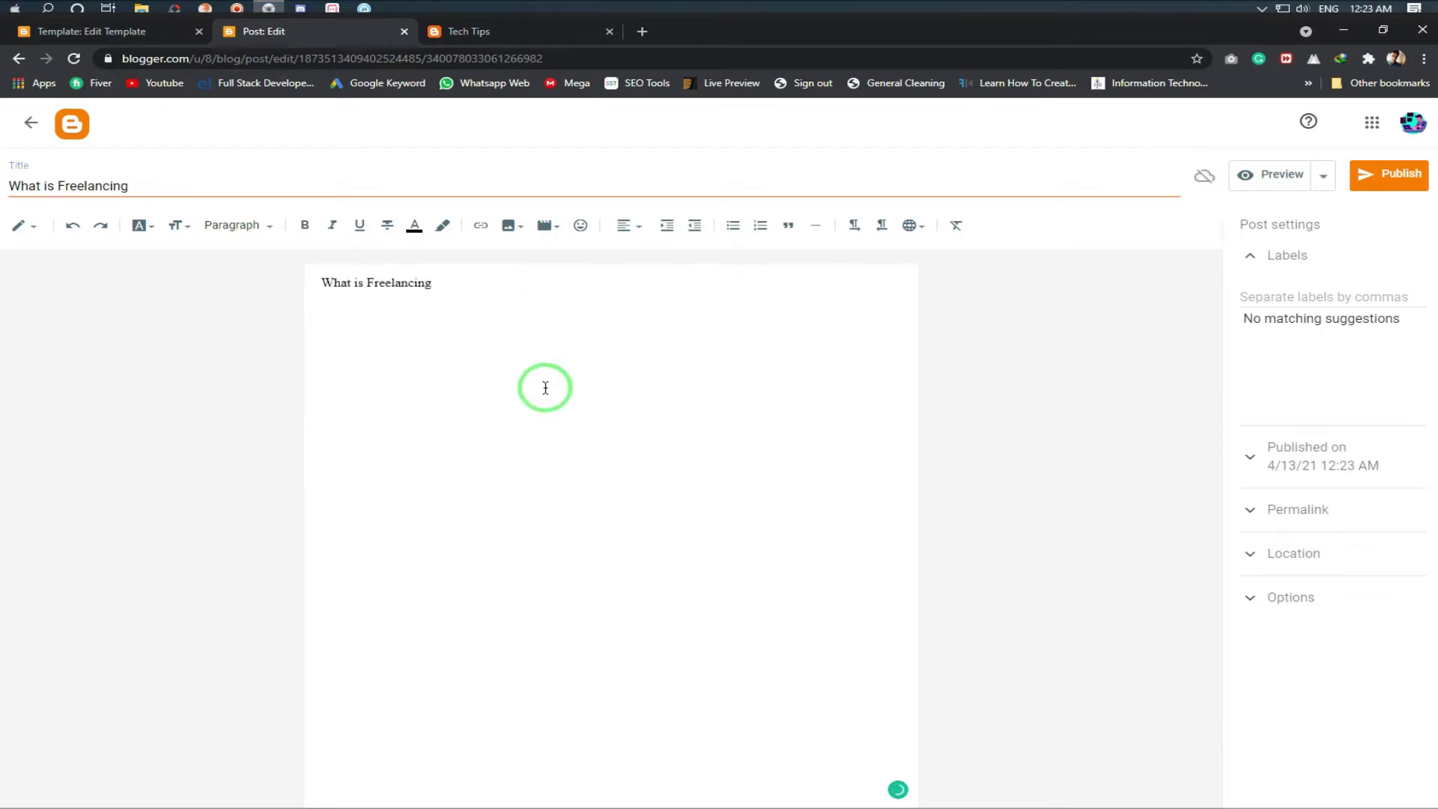
Publish the "What is Freelancing" post to the blog without any labels and confirm the publication
click(1295, 297)
click(1341, 297)
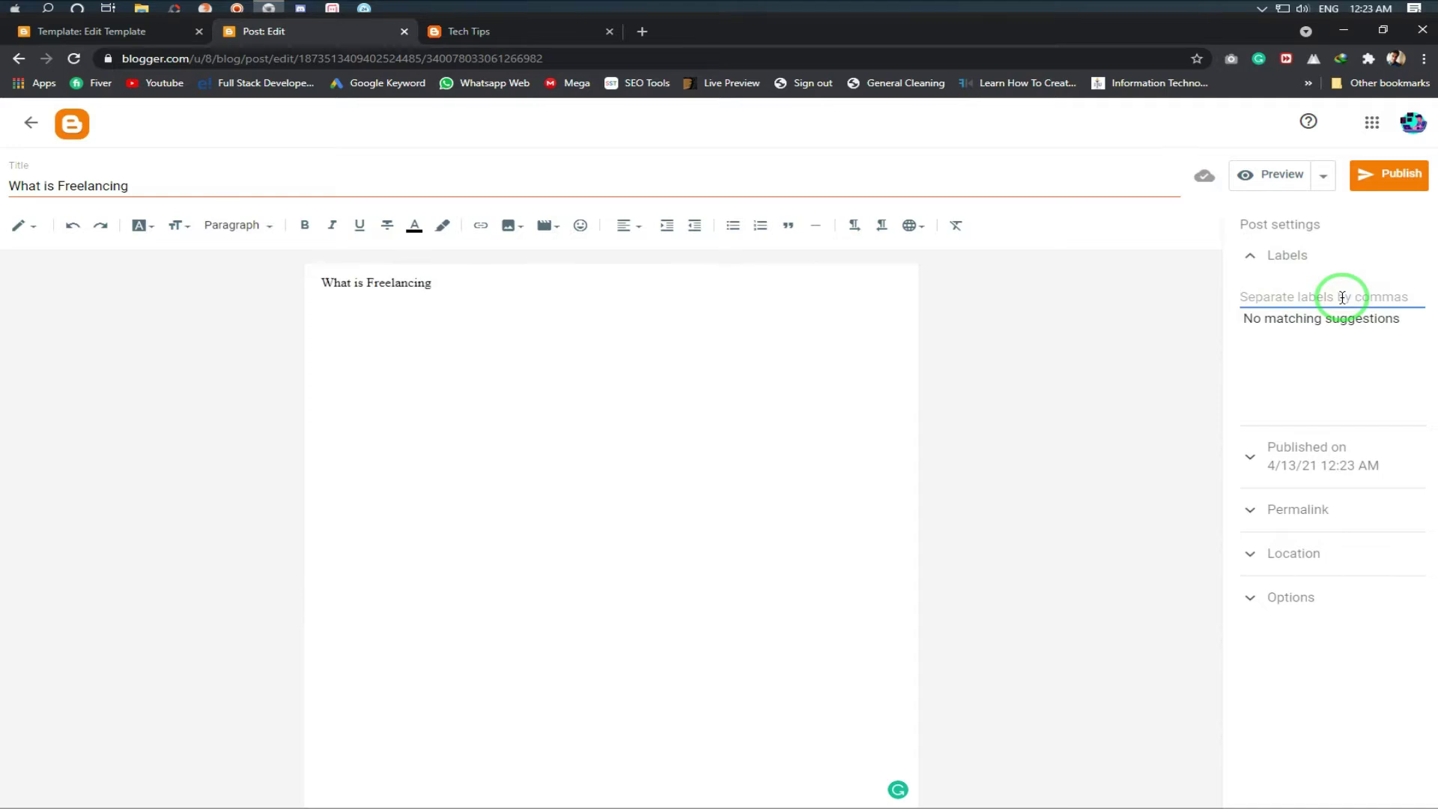
click(1383, 182)
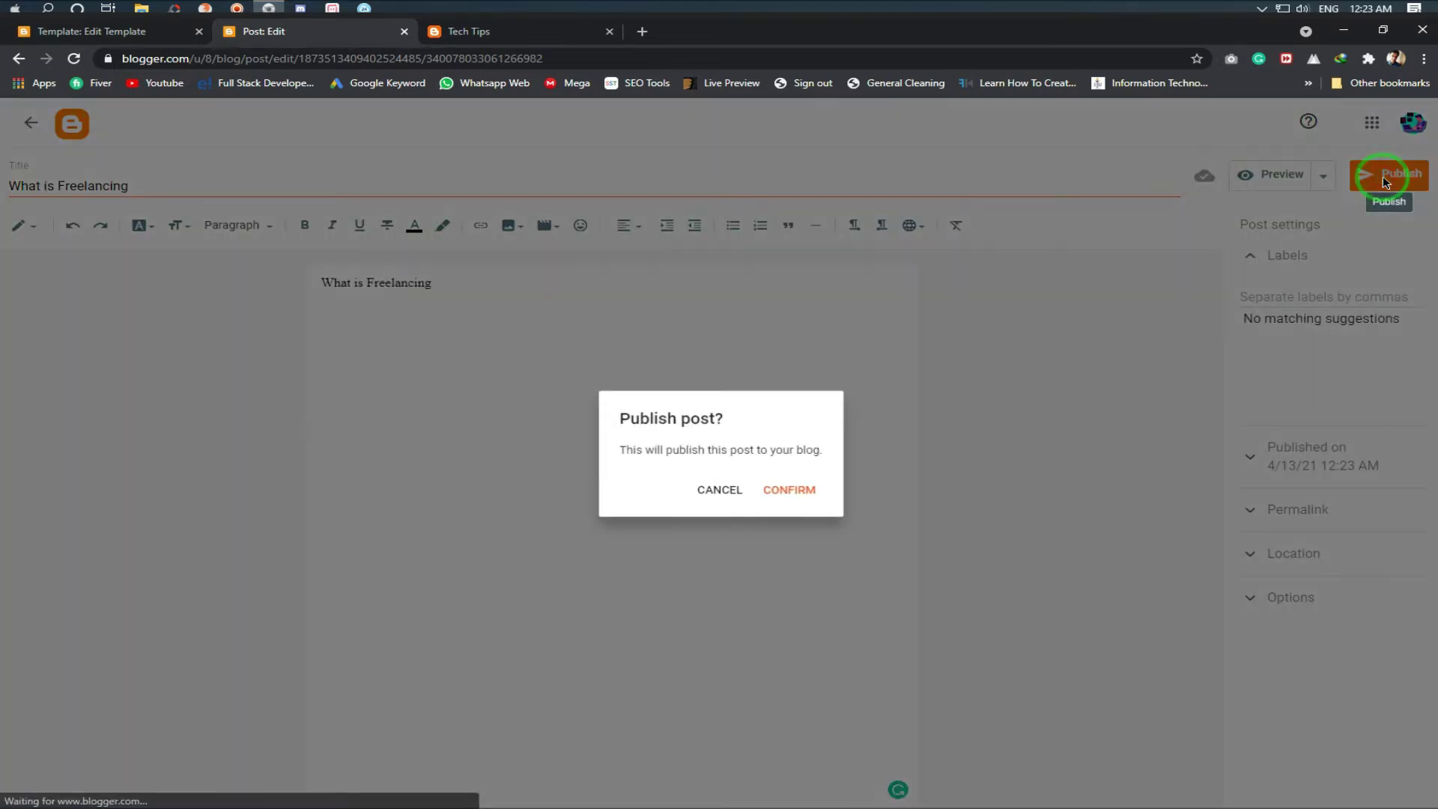
click(794, 490)
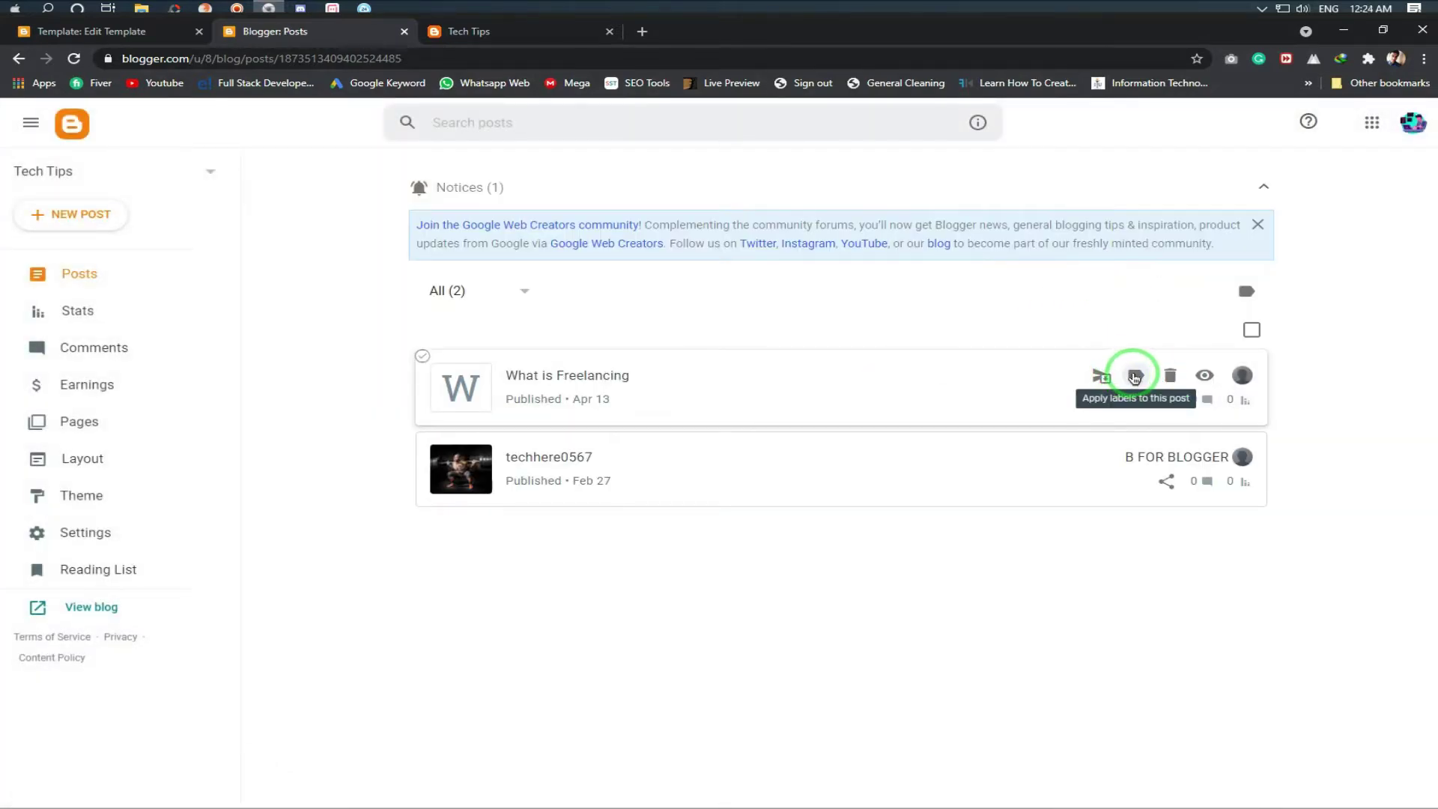
Apply the label "Freelancing" to the published "What is Freelancing" post from the posts list
click(1135, 377)
click(771, 382)
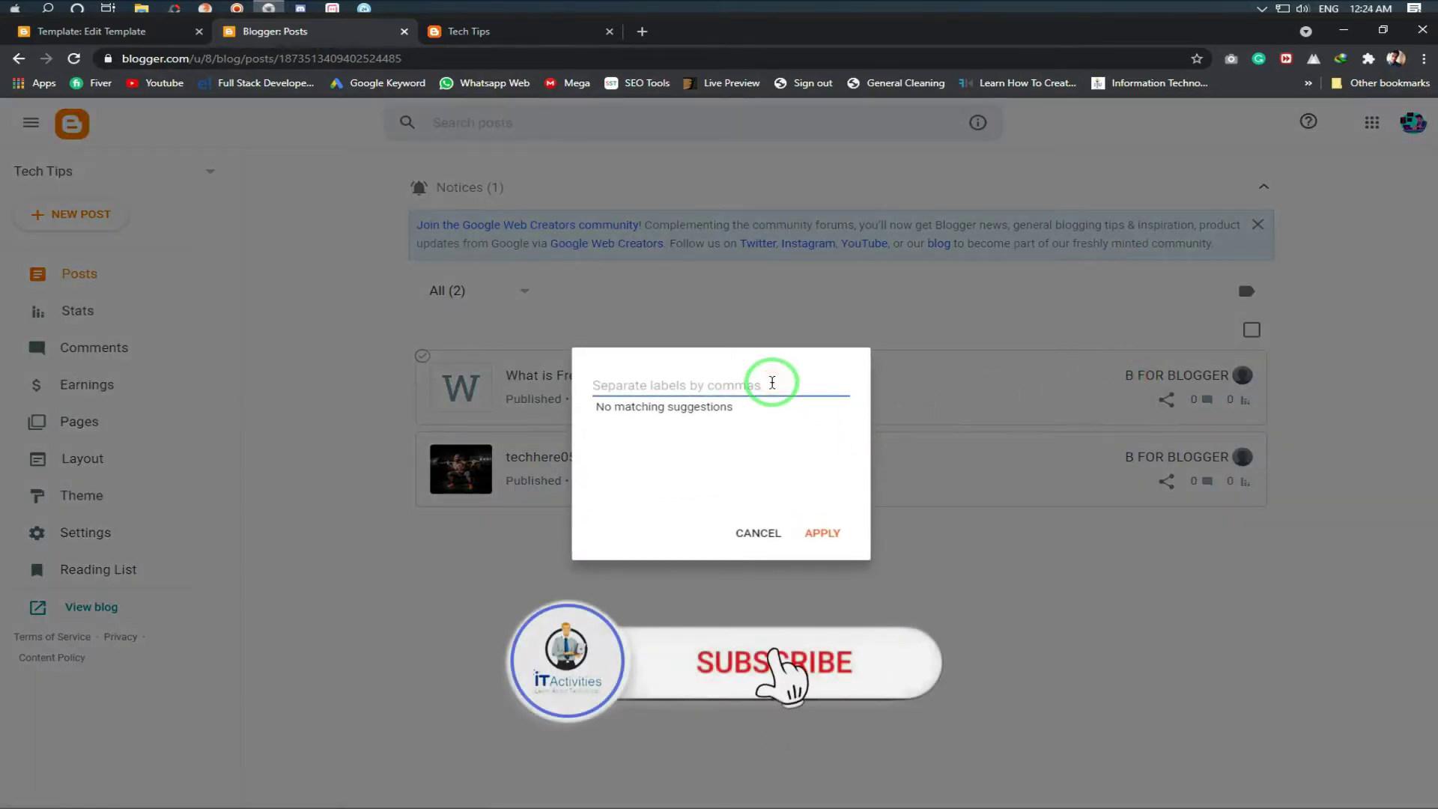
text(Content)
key(BackSpace)
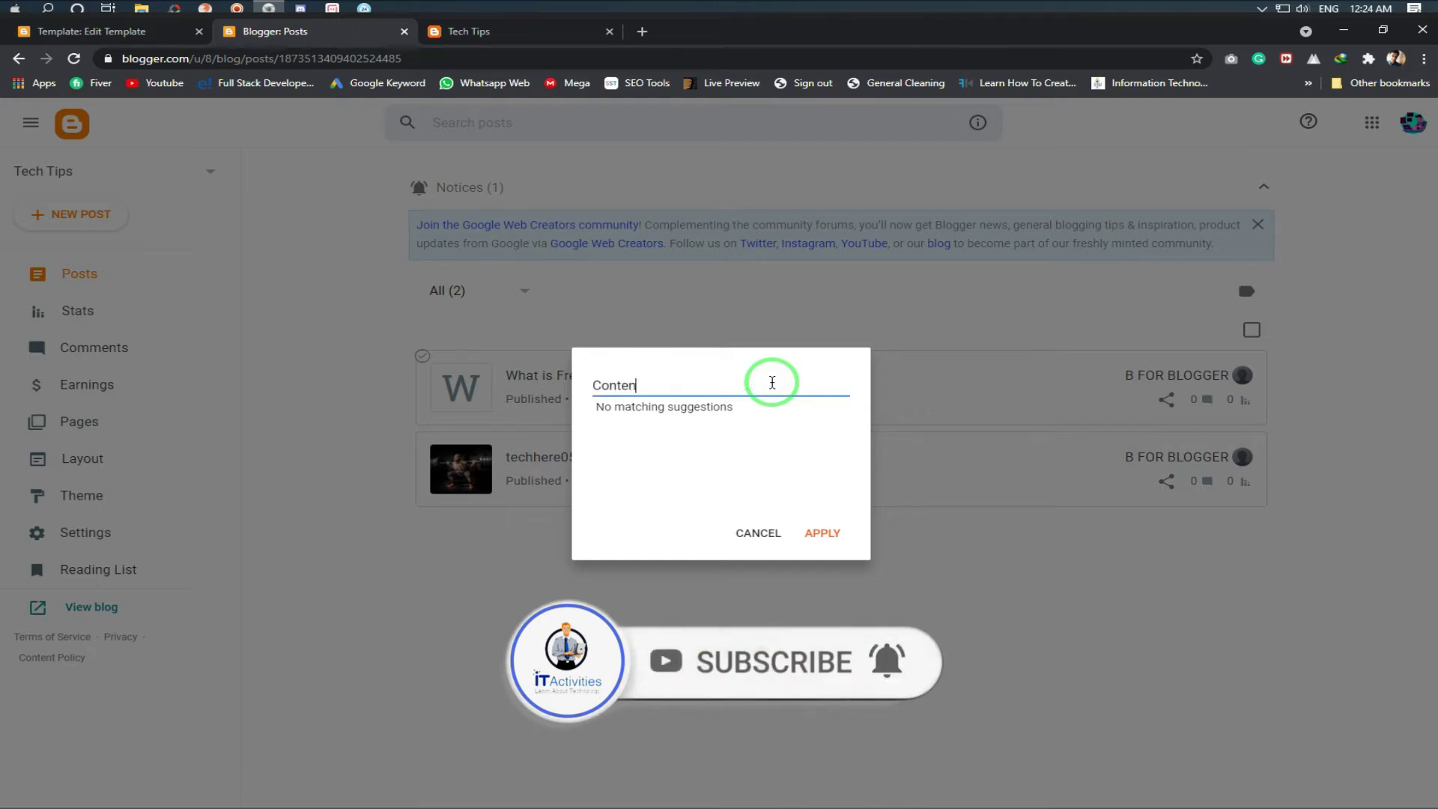
key(BackSpace)
text(Freelancing)
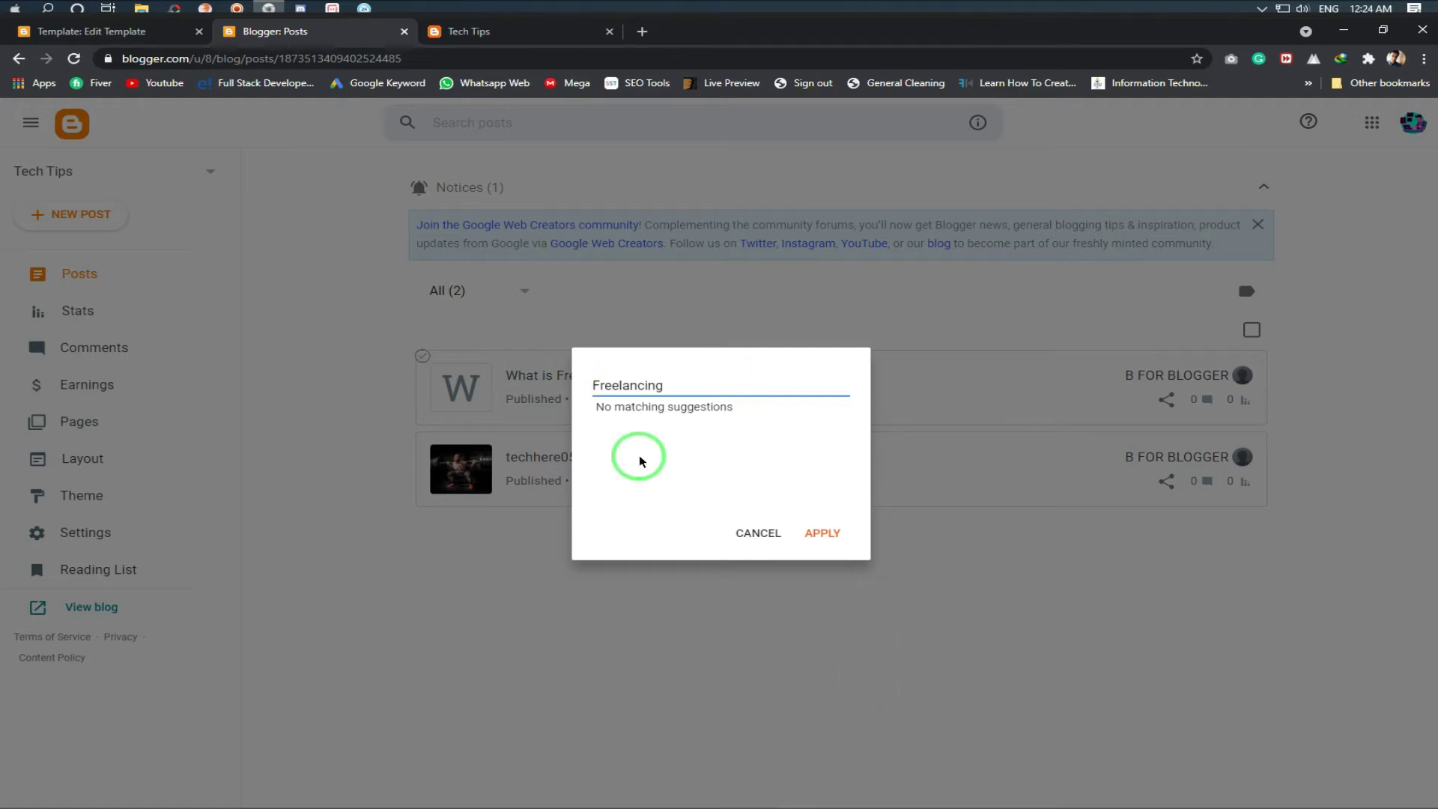
click(824, 535)
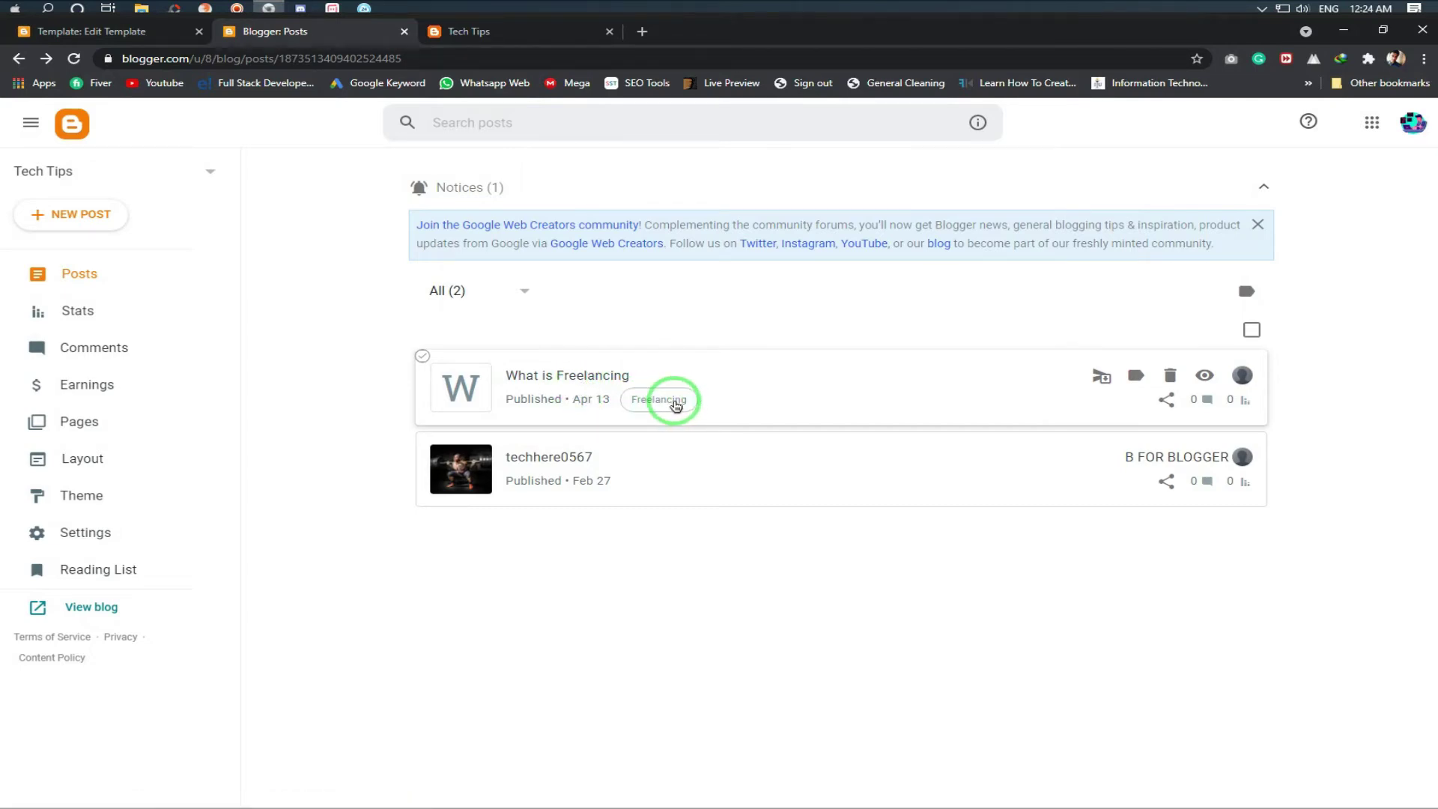
click(1133, 378)
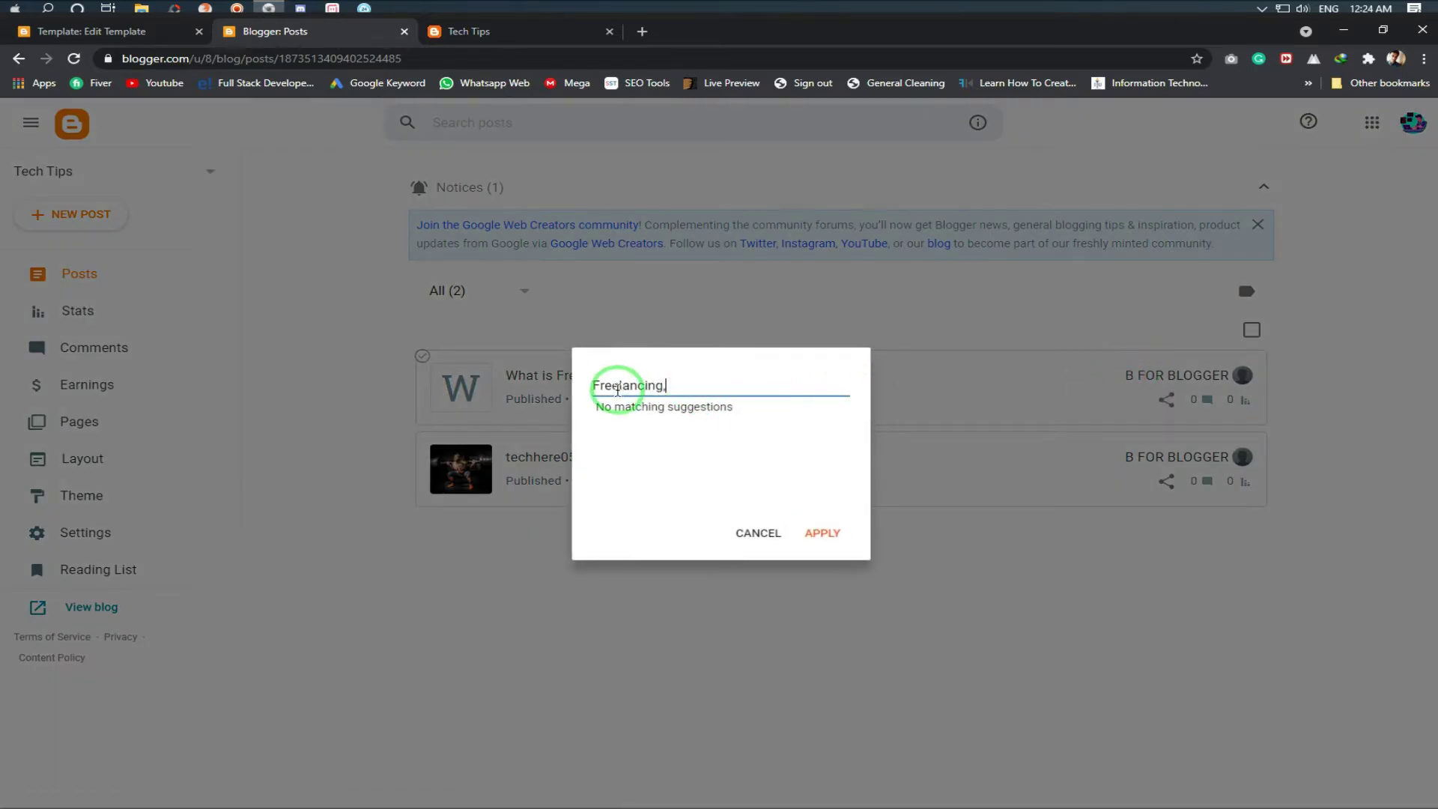
click(757, 536)
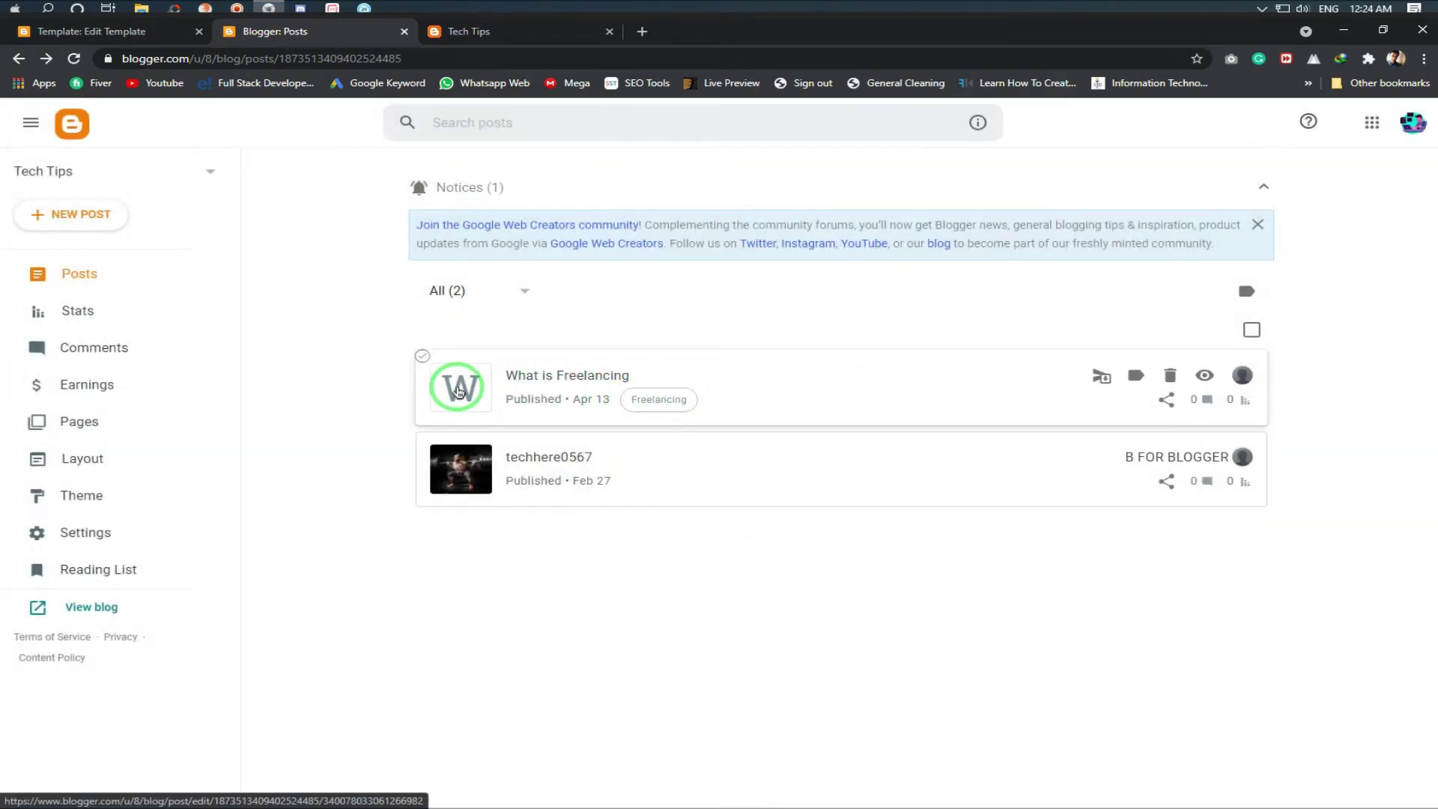
Edit the "What is Freelancing" post and insert the image sport-girl-meditating-nature-green-park-sunrise_34200-36 from the computer below its text
click(808, 391)
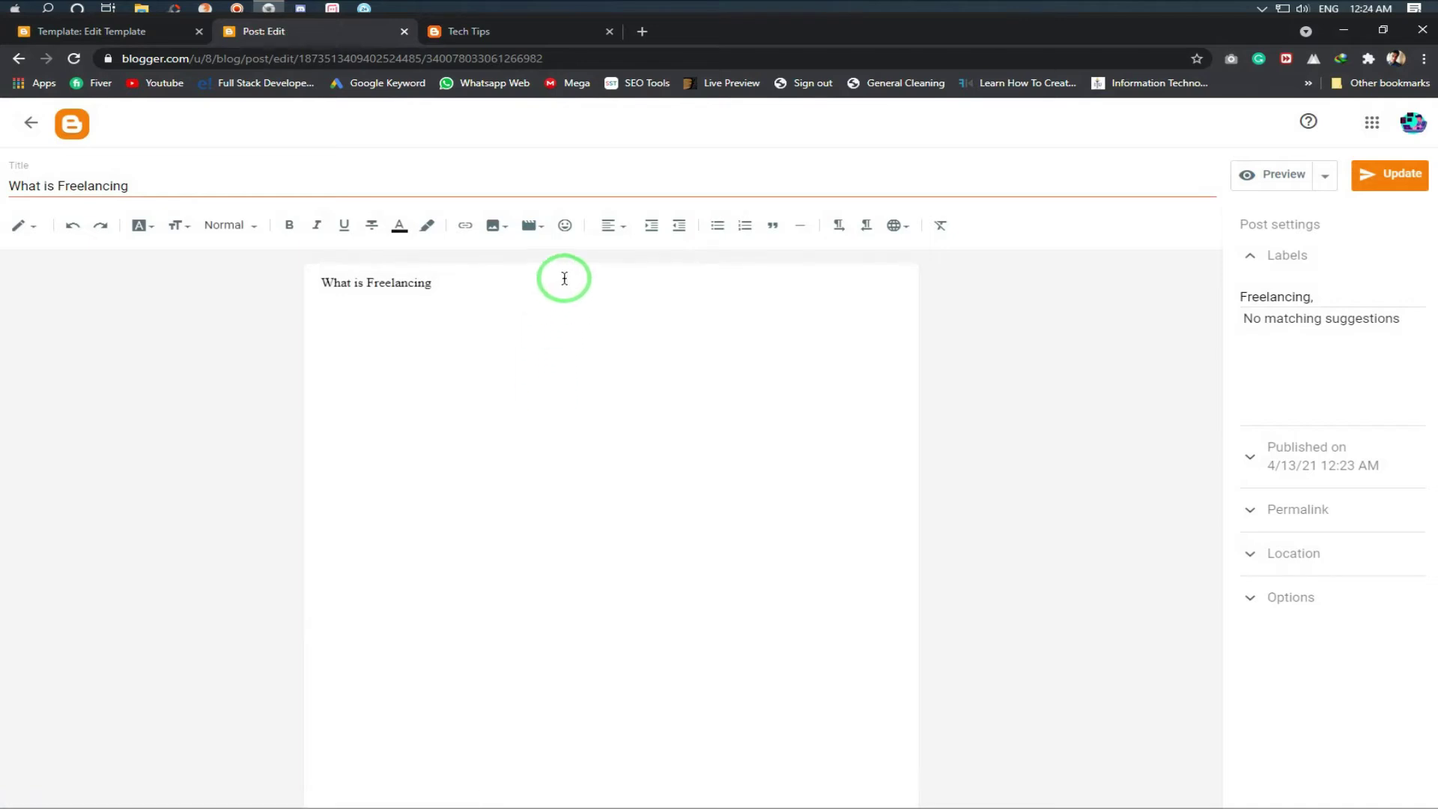
click(499, 293)
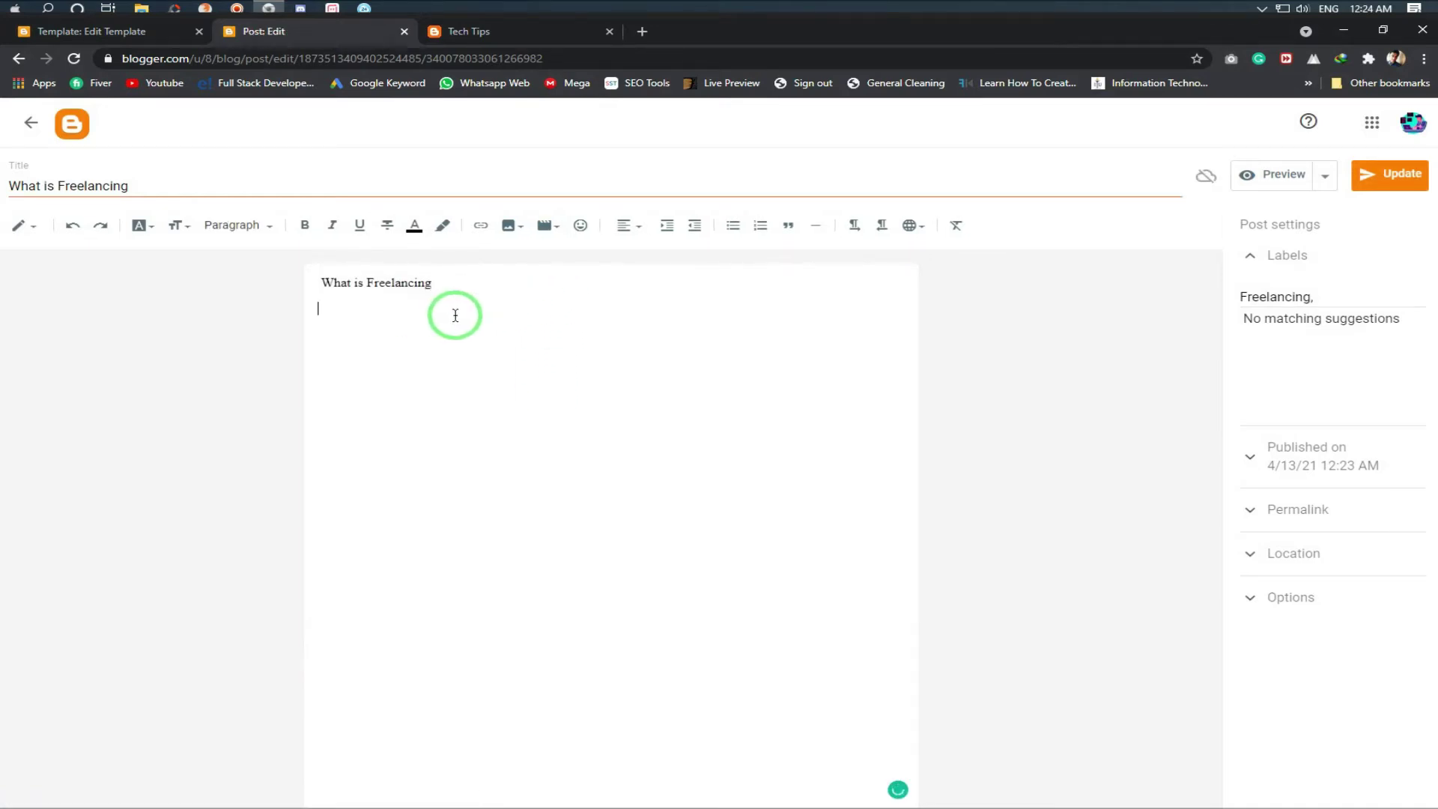
click(518, 225)
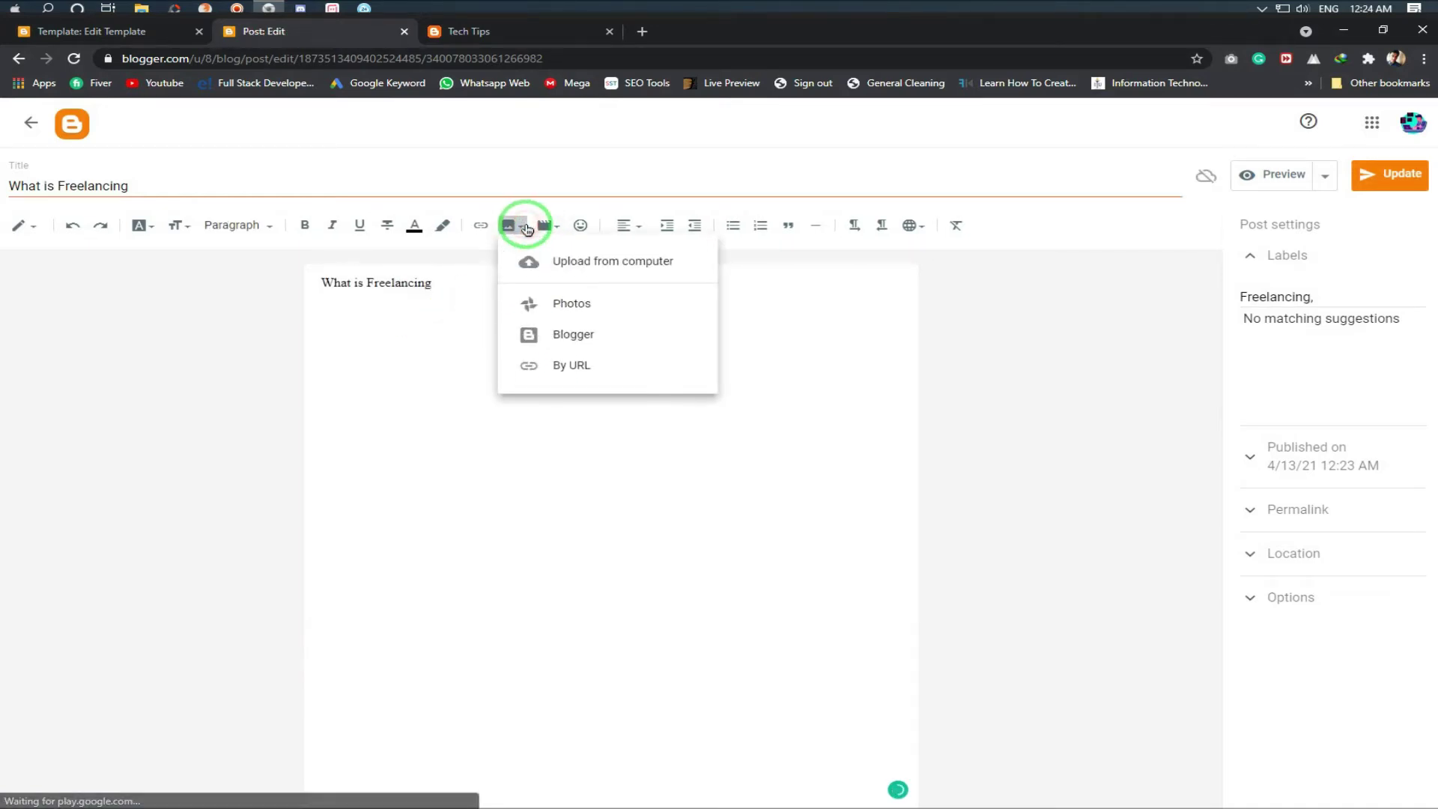
click(575, 264)
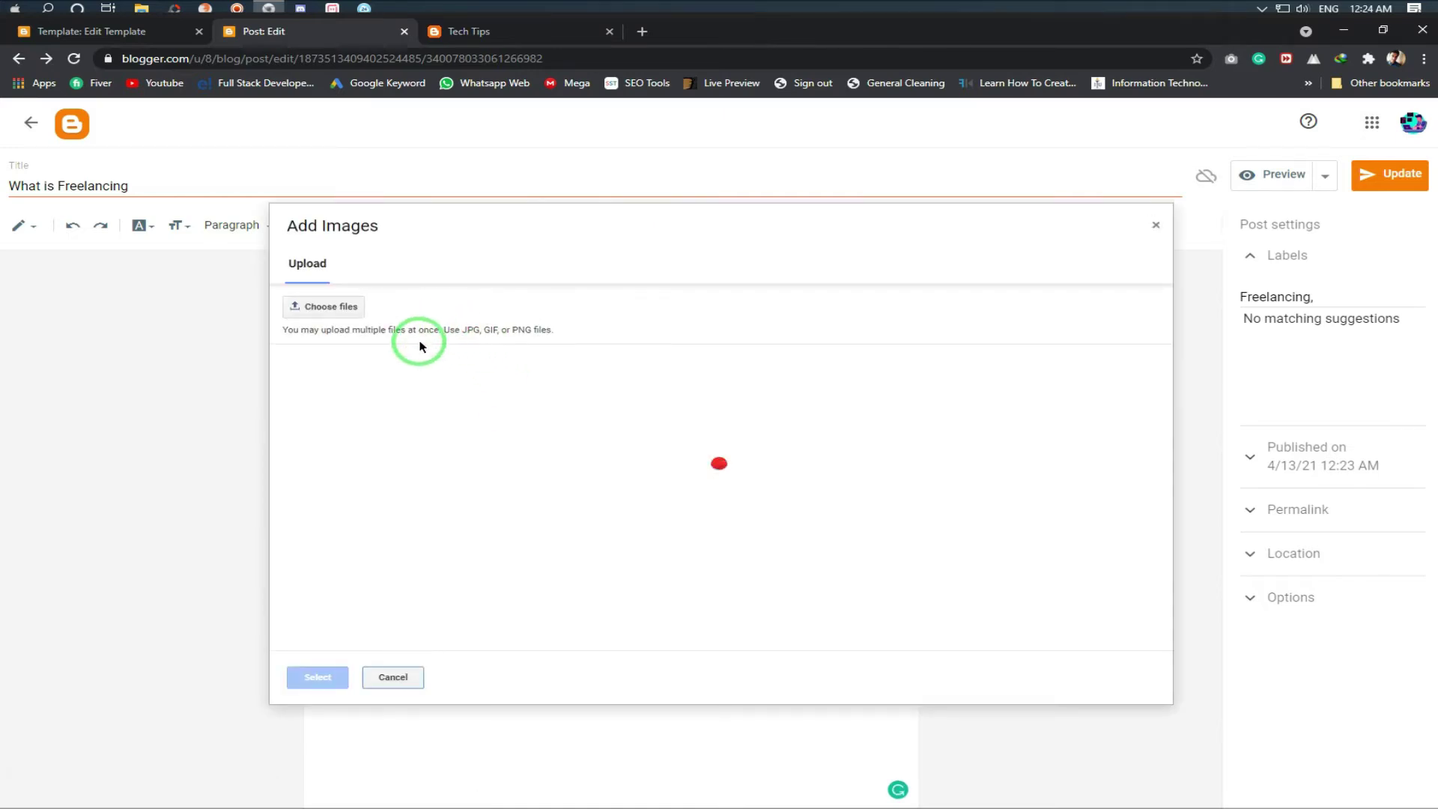
click(343, 305)
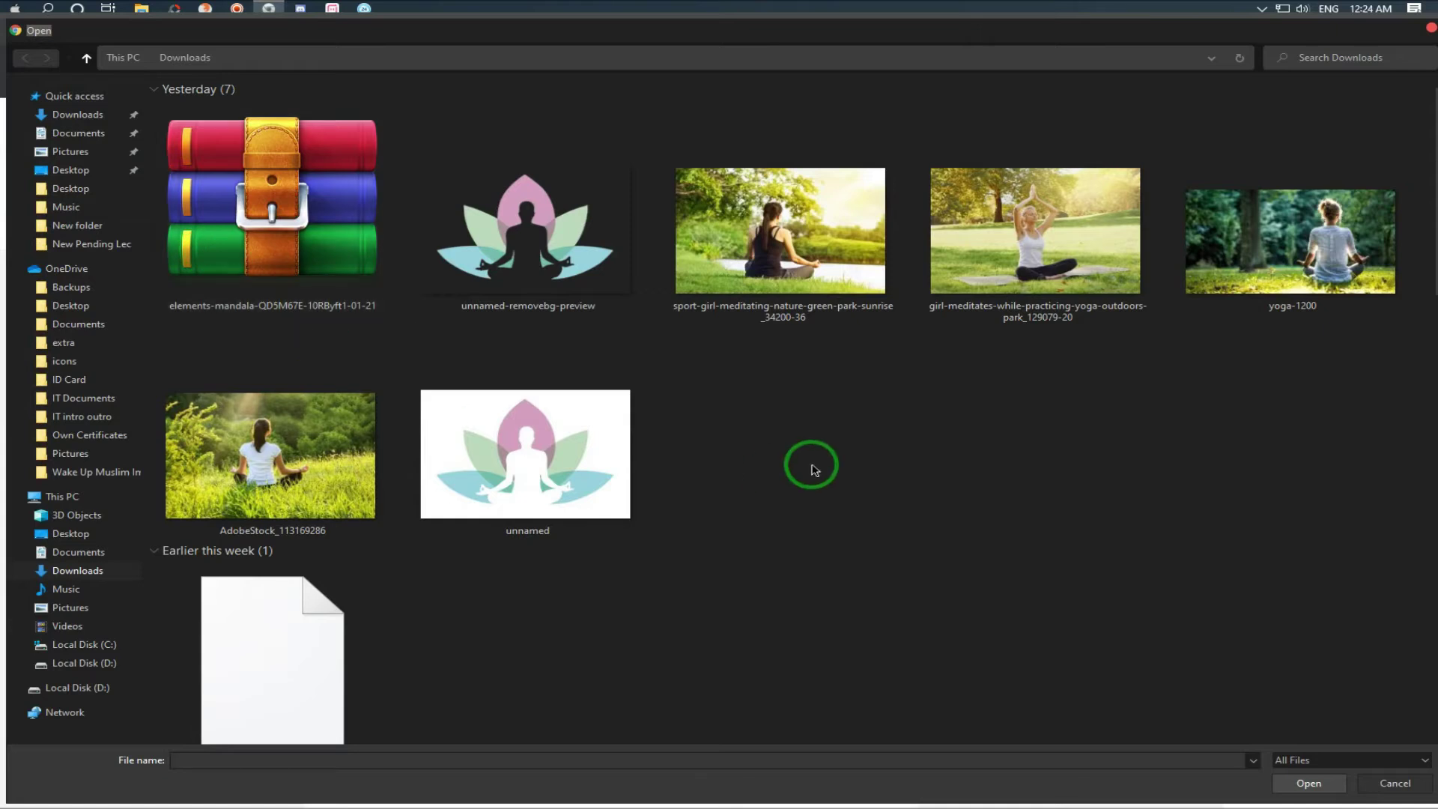
double_click(801, 226)
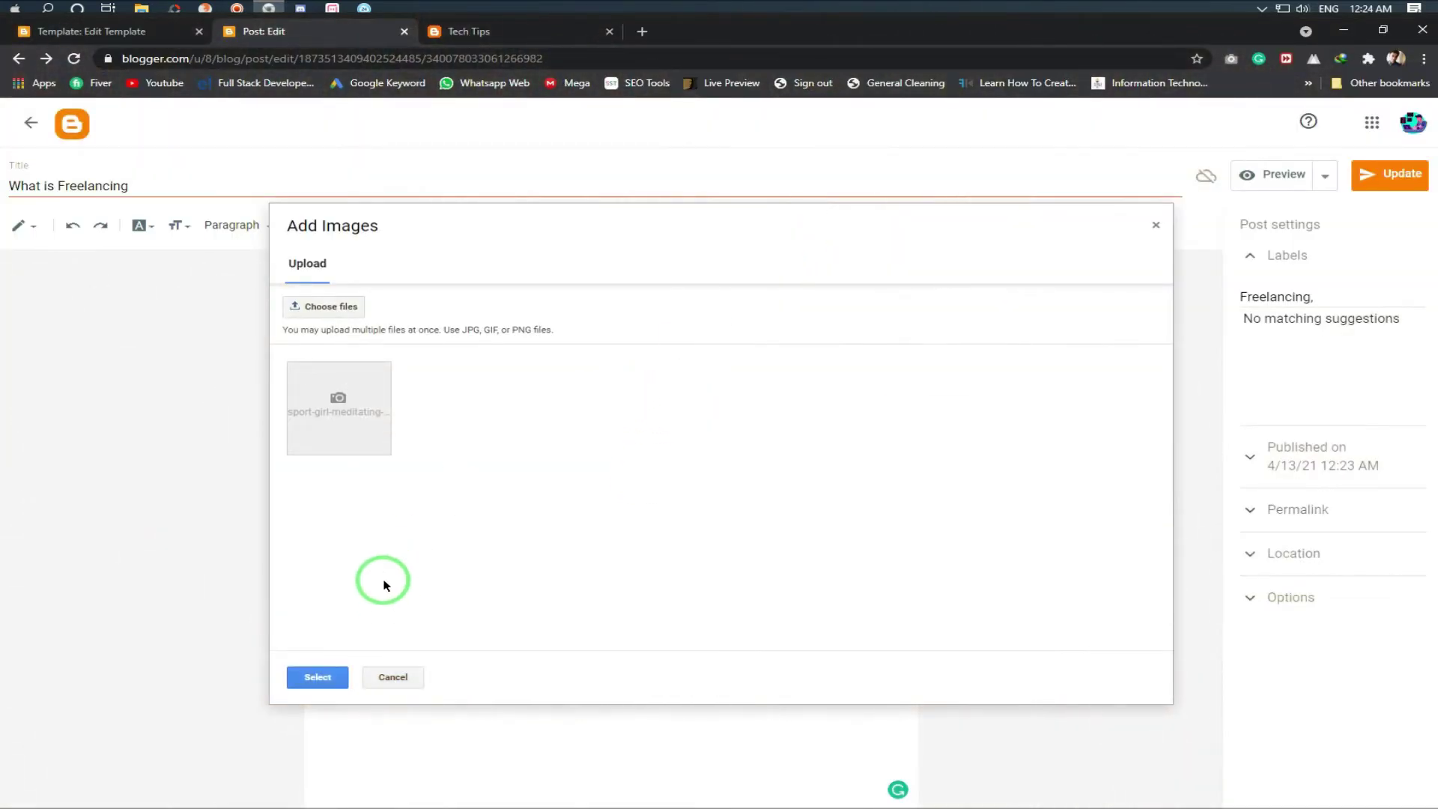
click(317, 677)
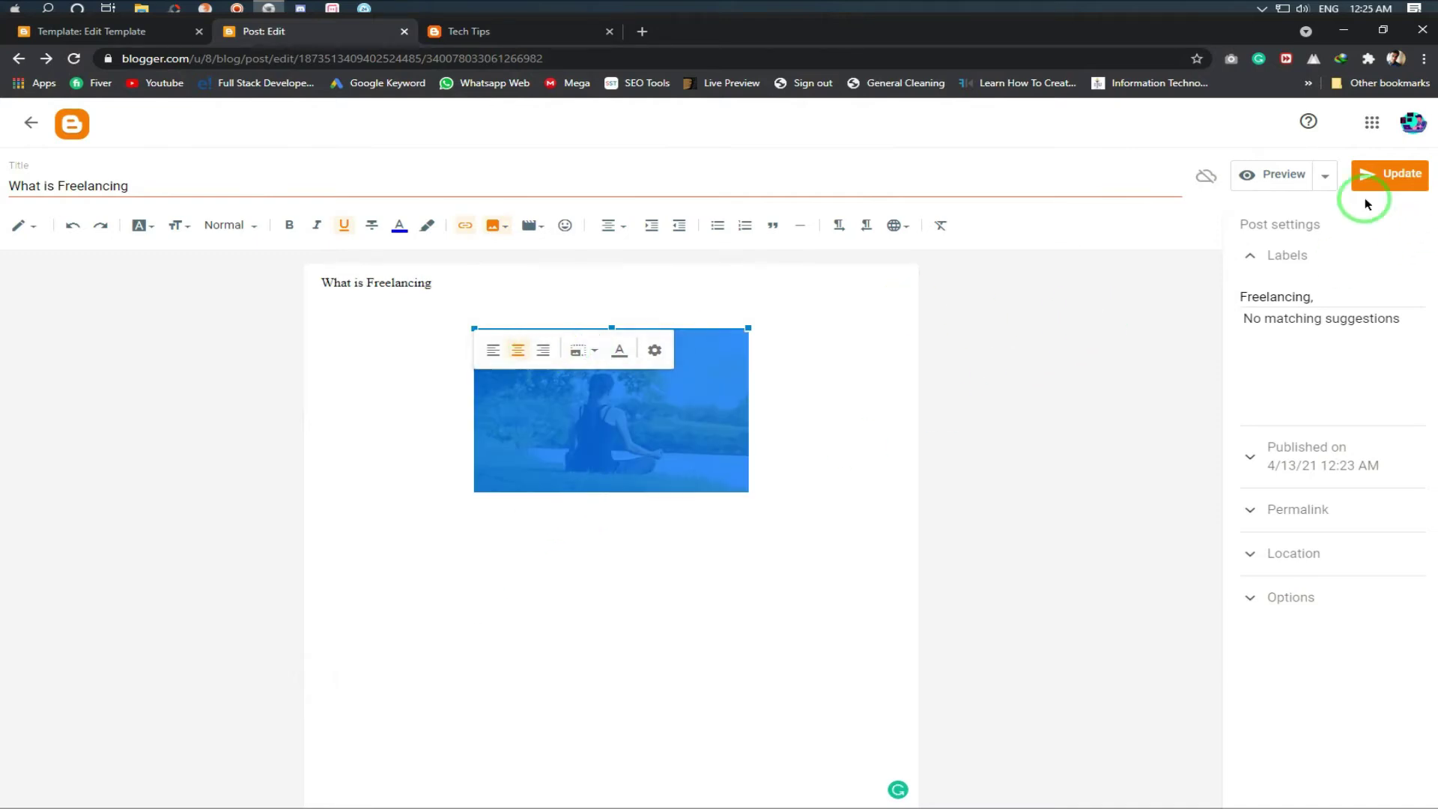
Left-align the inserted image in the post body, save the post's changes and return to the posts list
click(503, 350)
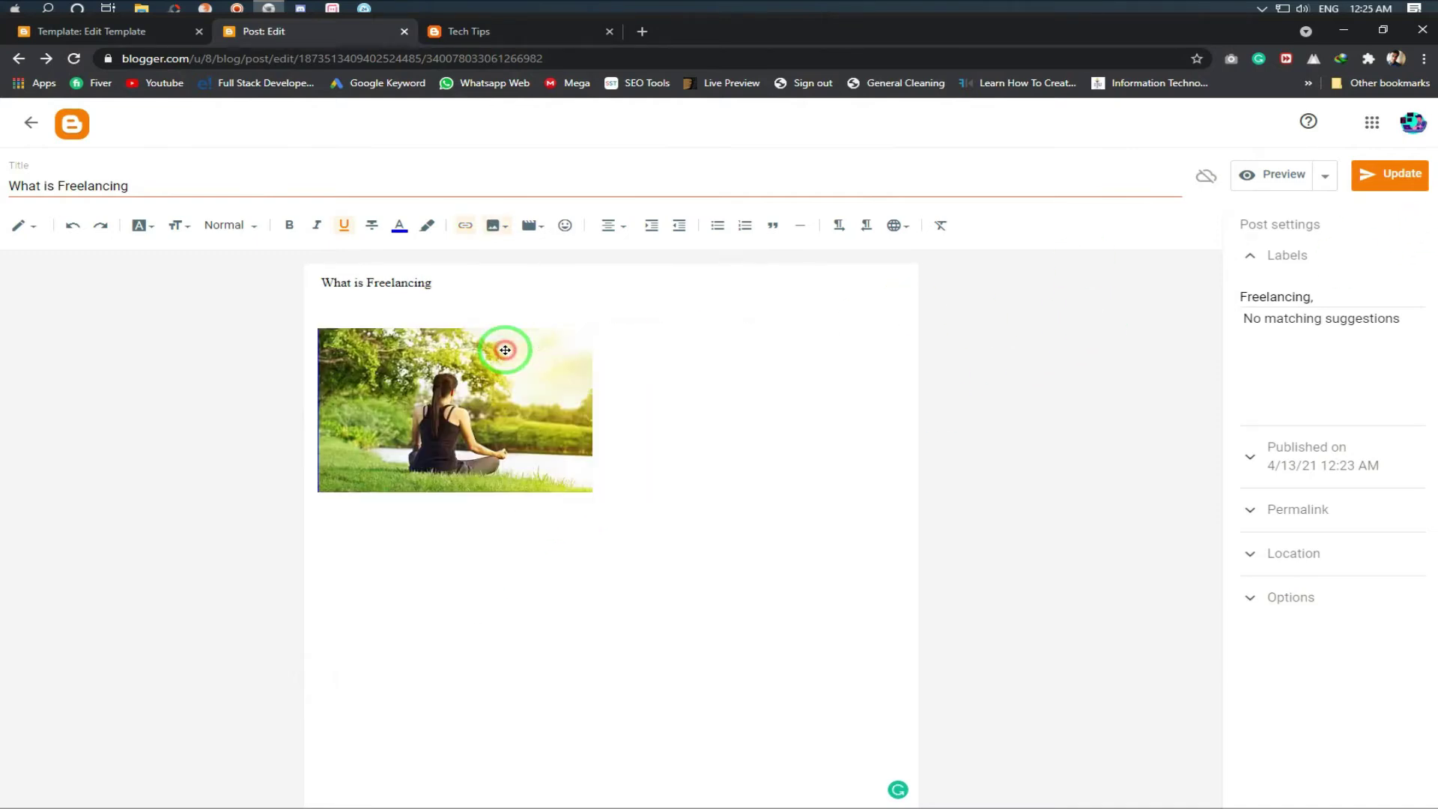
click(421, 383)
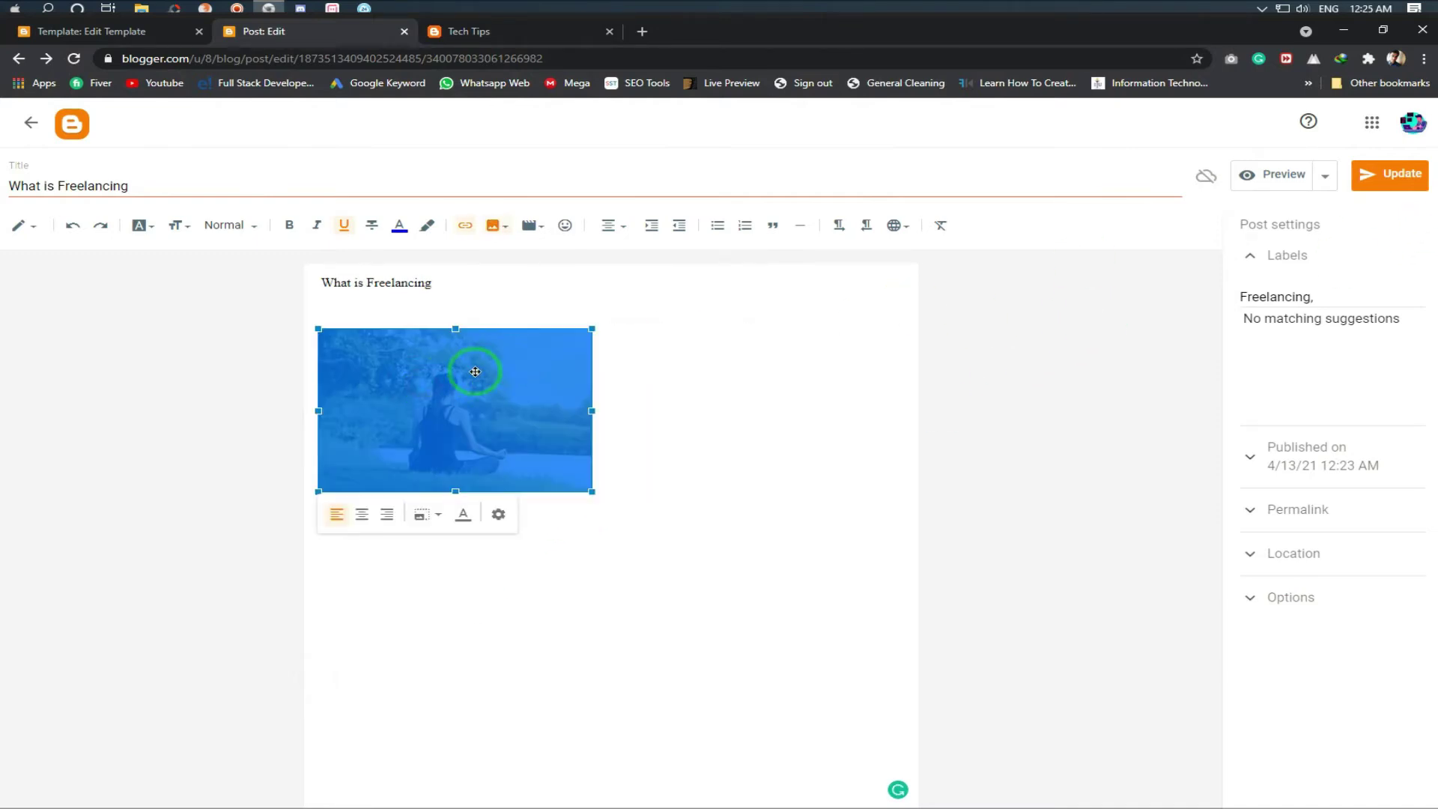
click(496, 515)
click(606, 537)
click(611, 521)
click(610, 497)
click(836, 620)
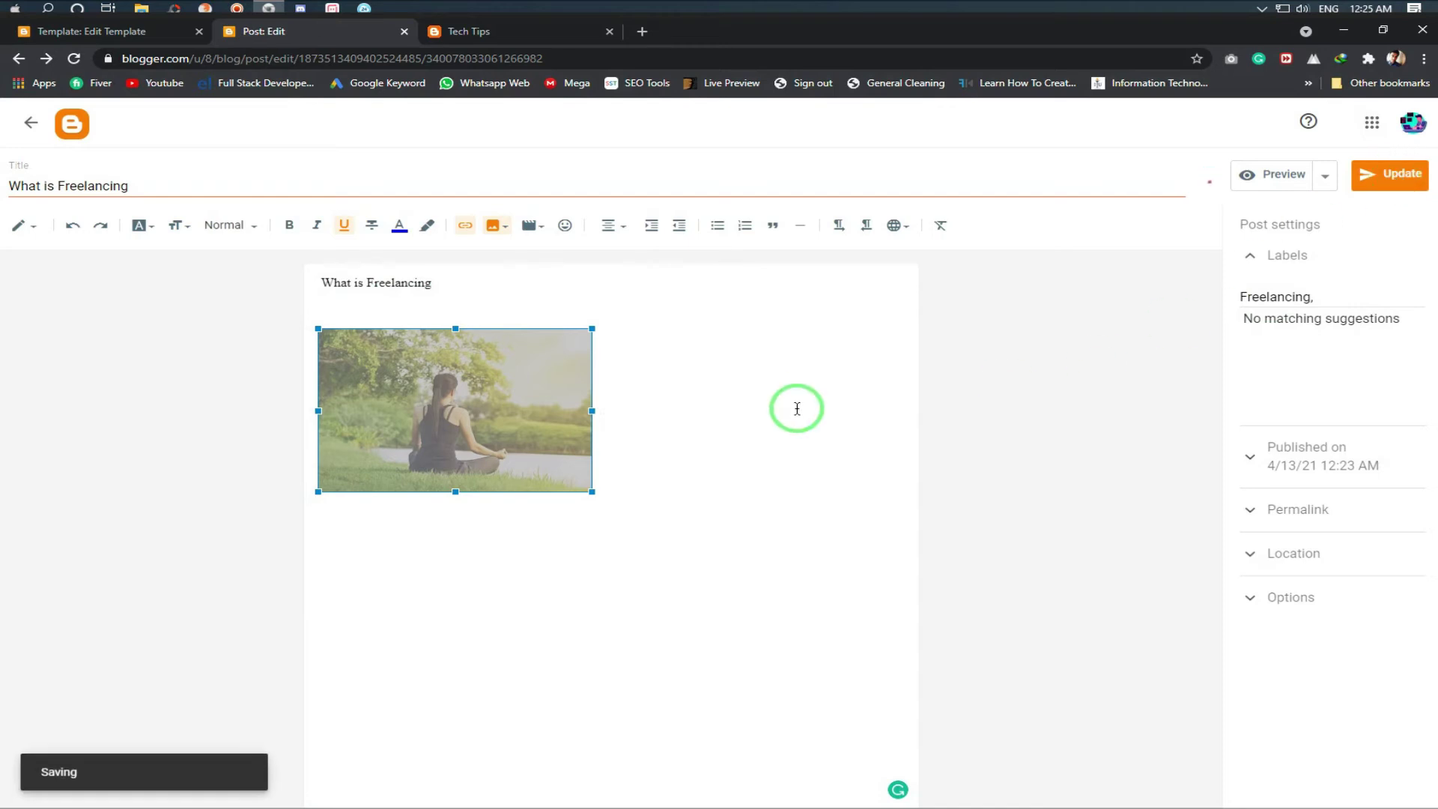
click(30, 123)
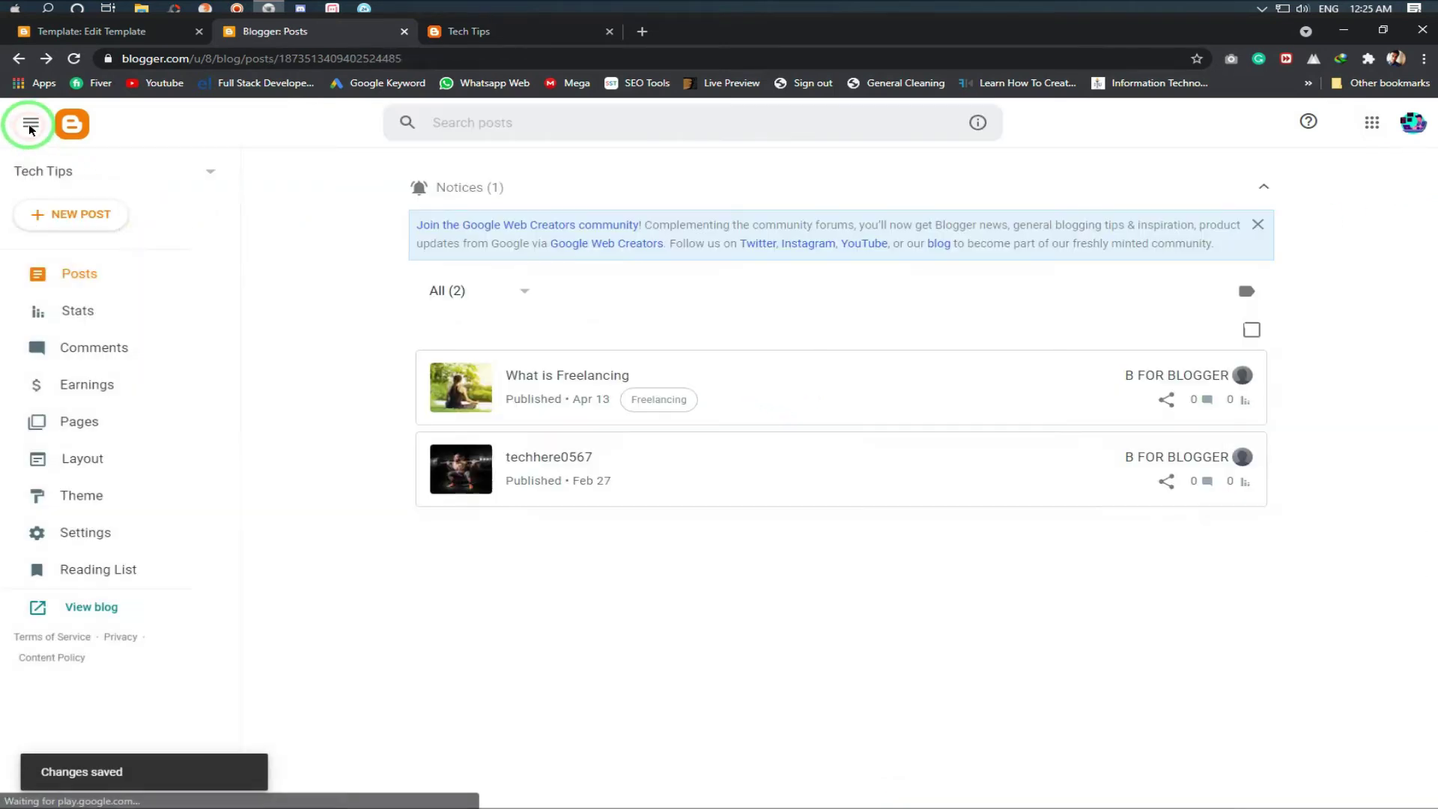
View the published "What is Freelancing" post, close its page, and check the live blog's home page
click(525, 397)
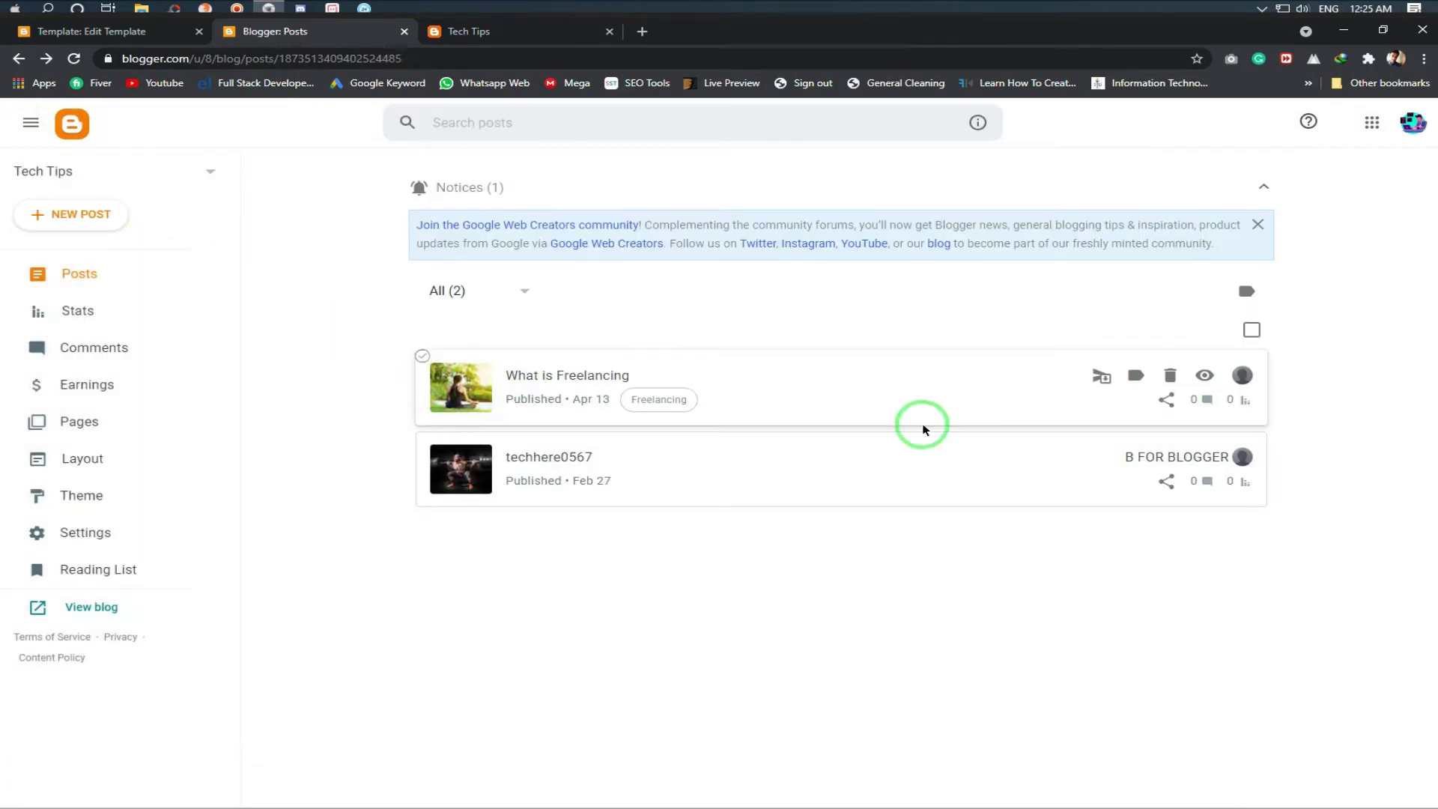
click(1200, 381)
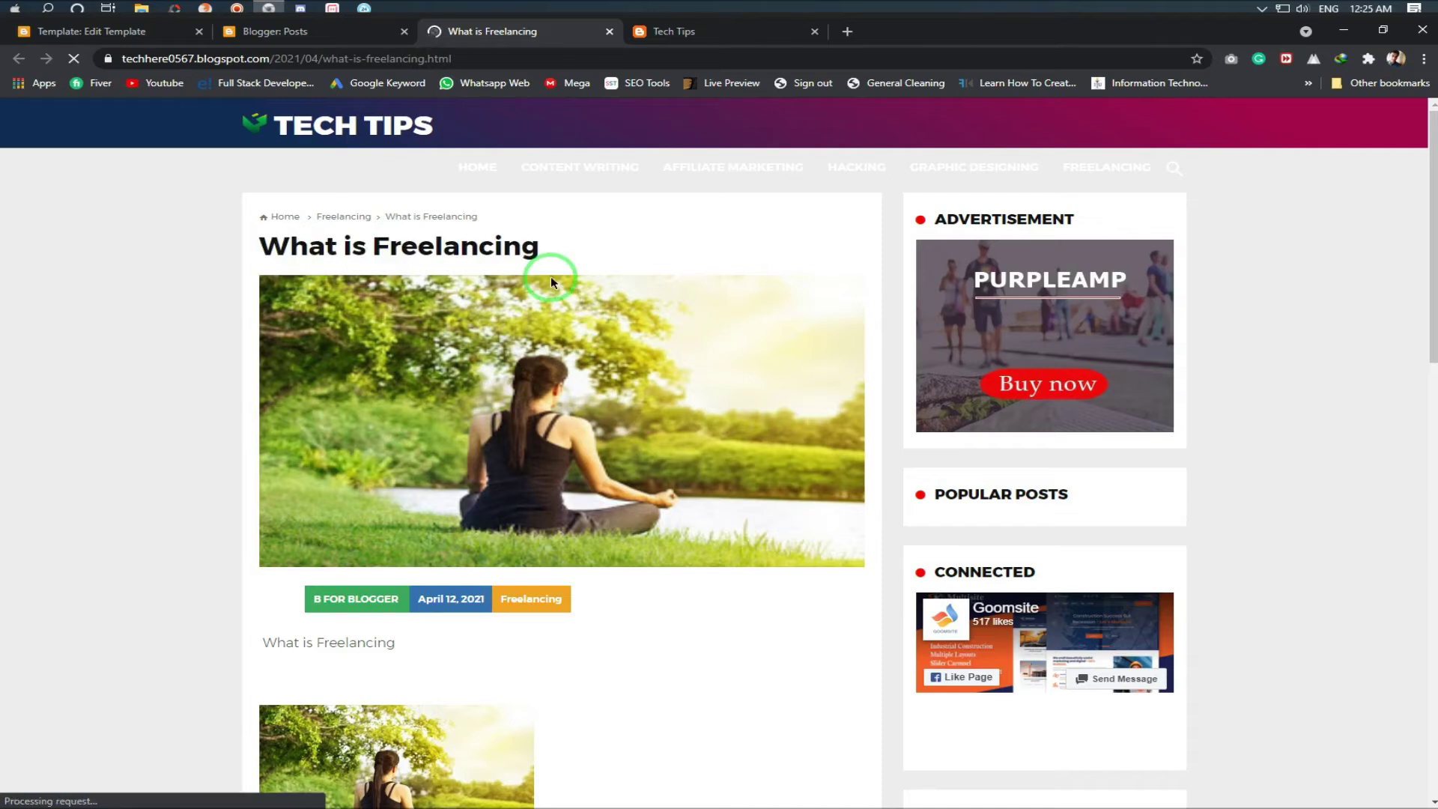
click(607, 32)
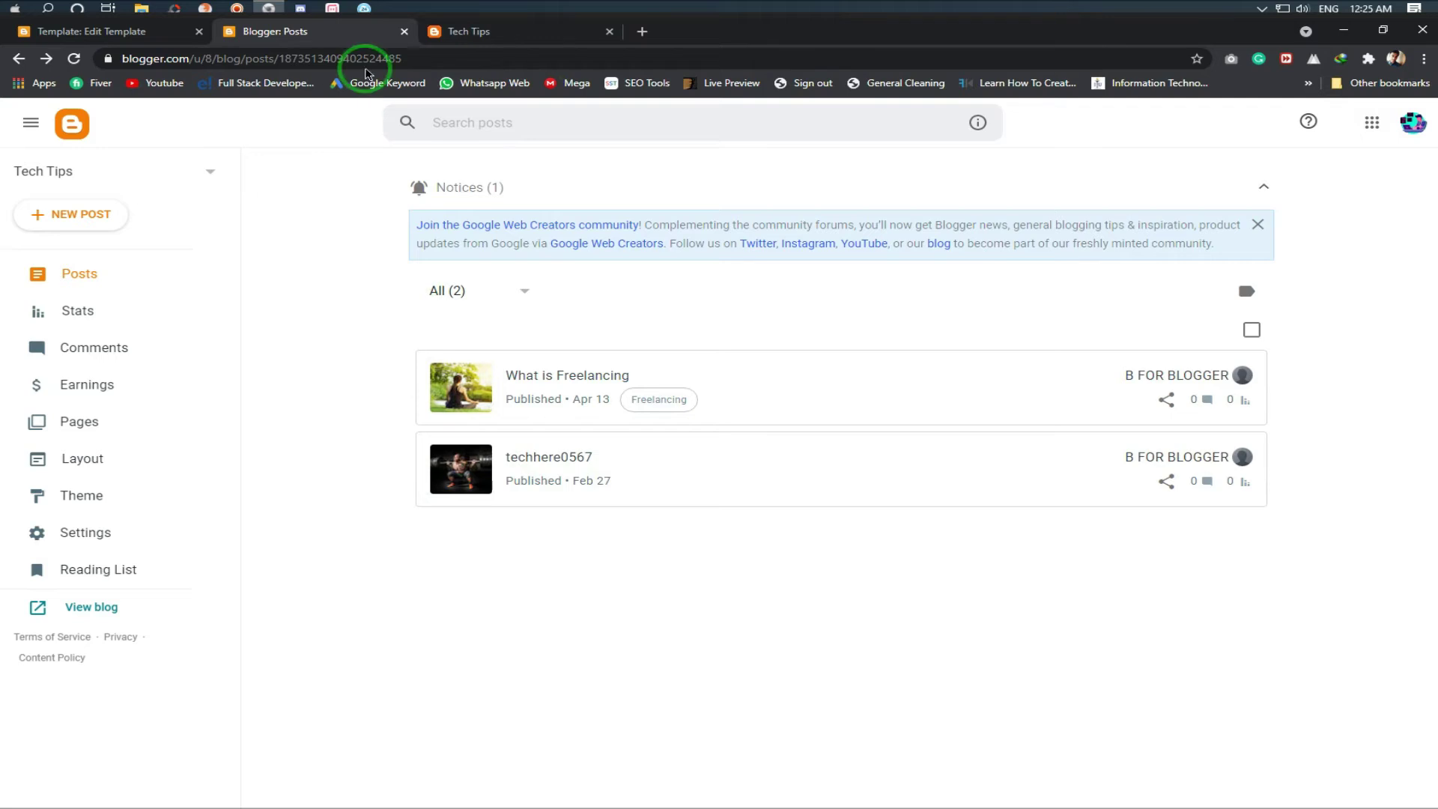
click(454, 31)
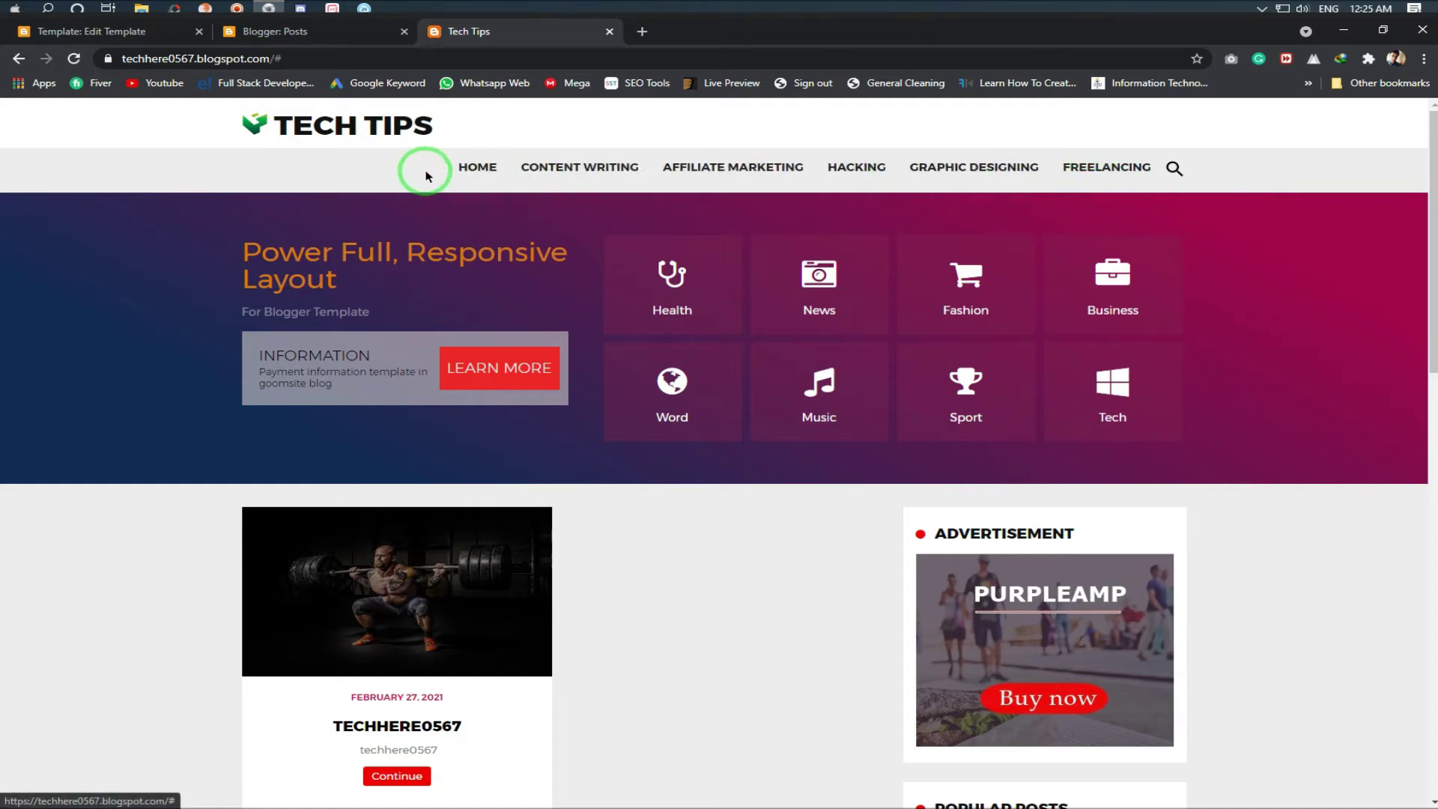
Start a new blog post titled "Content Writing Introduction" and copy the title into the post body
click(301, 34)
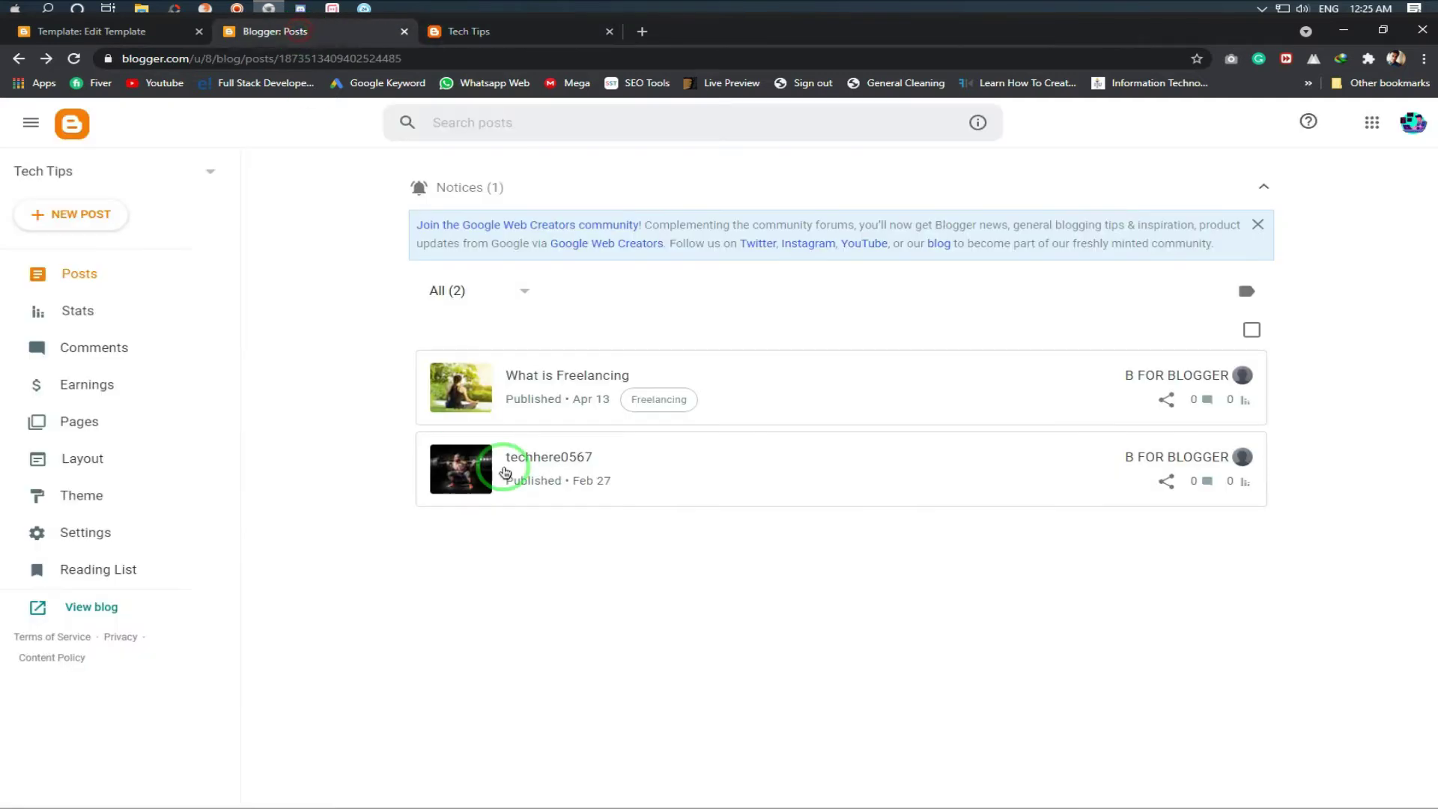
click(74, 214)
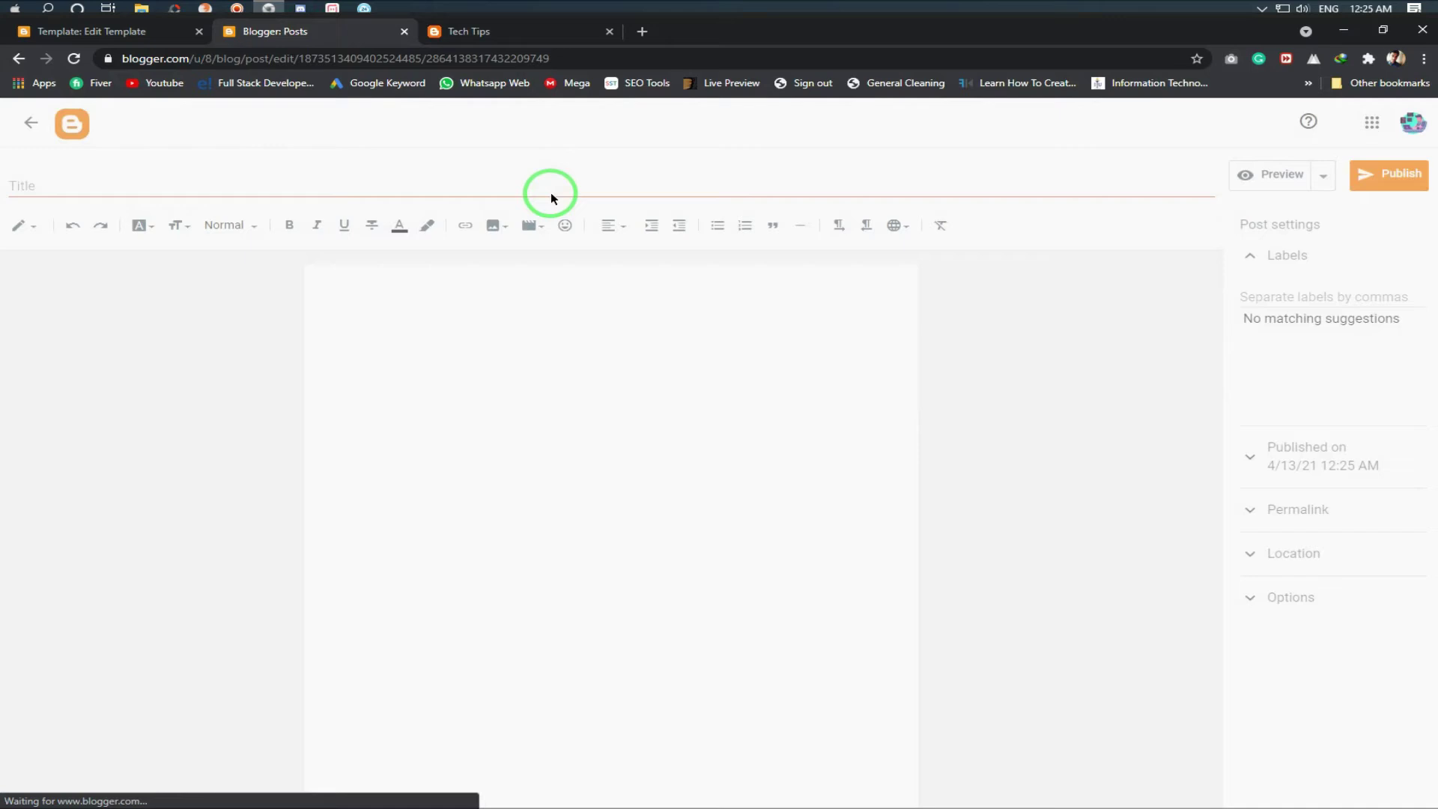
click(562, 185)
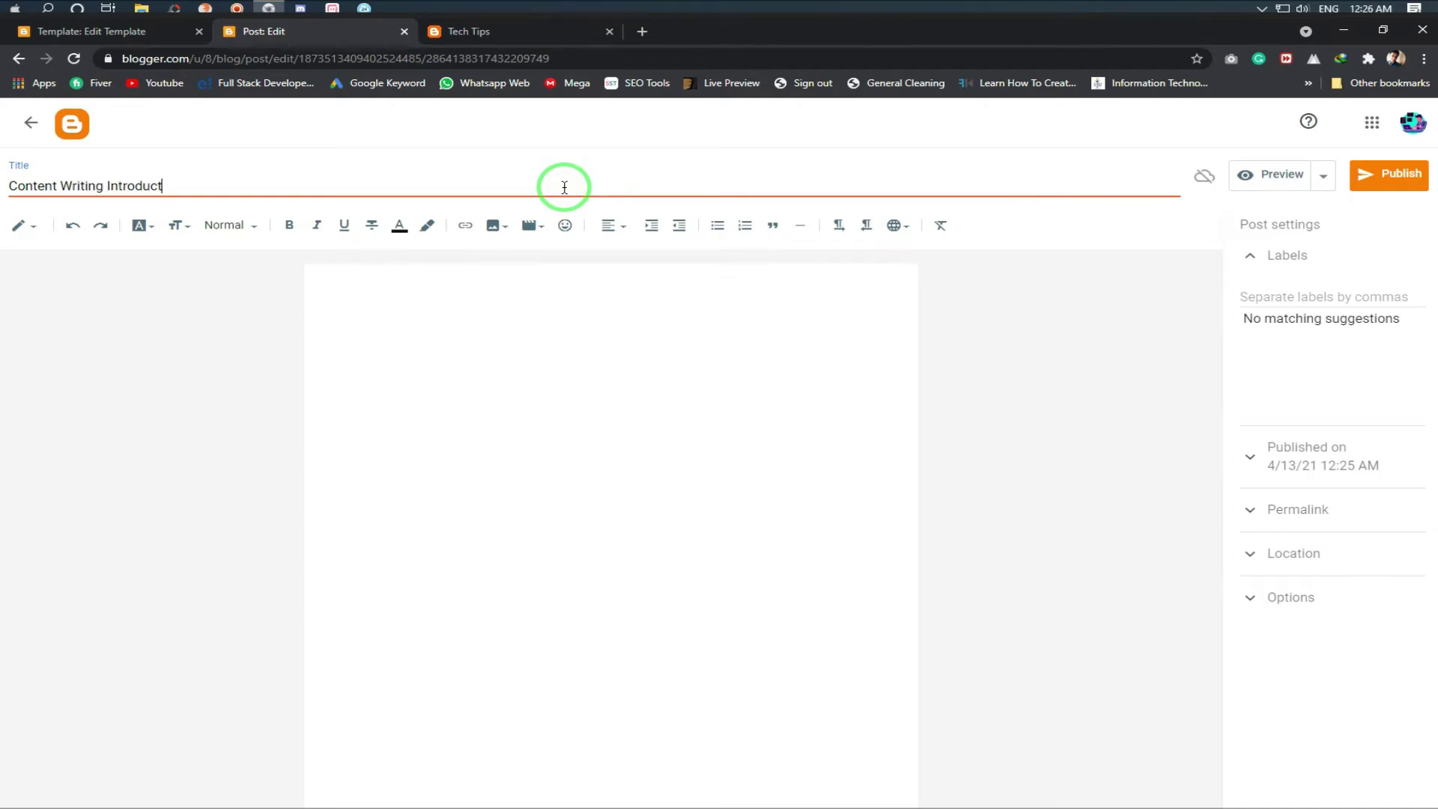
click(571, 286)
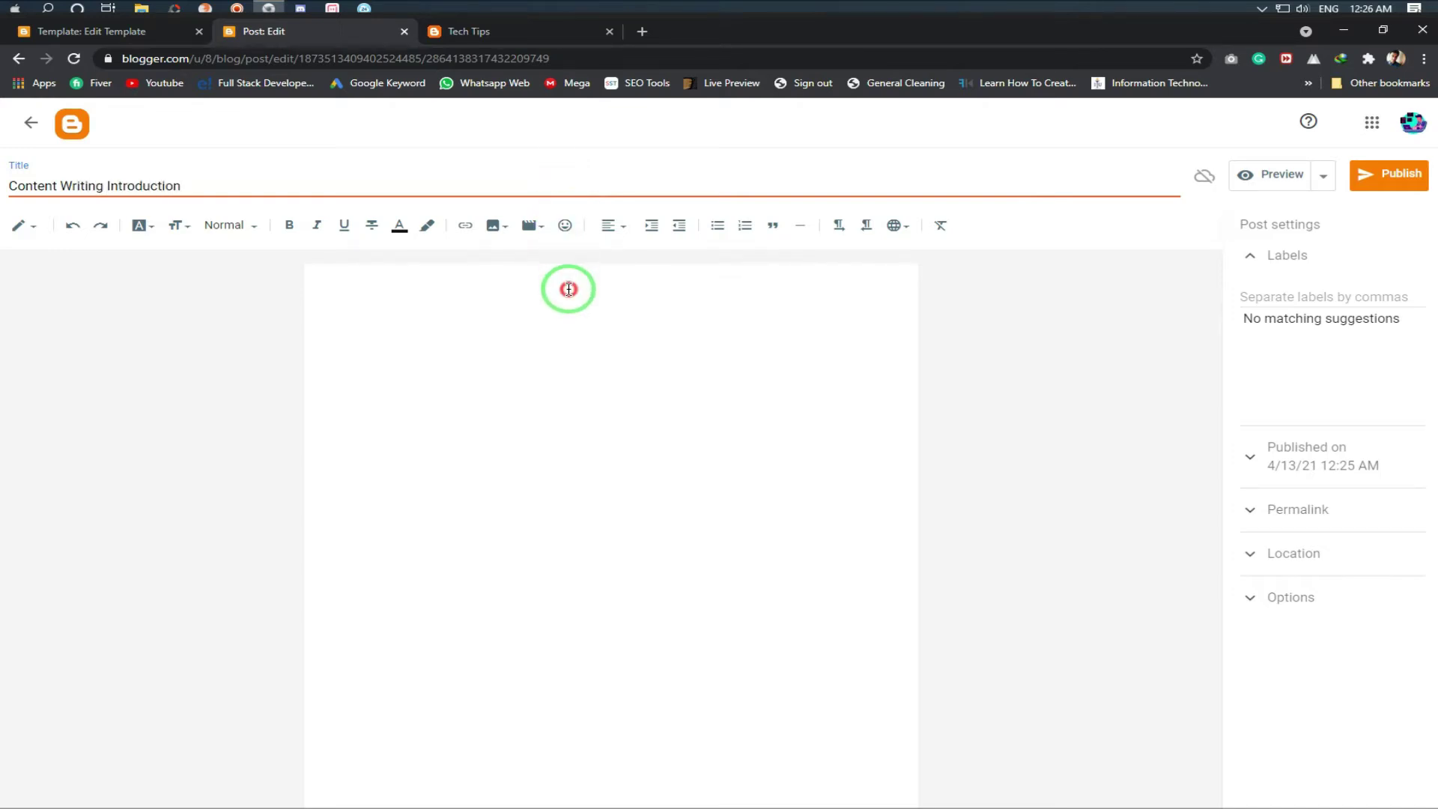
drag(259, 189, 2, 196)
key(ctrl+c)
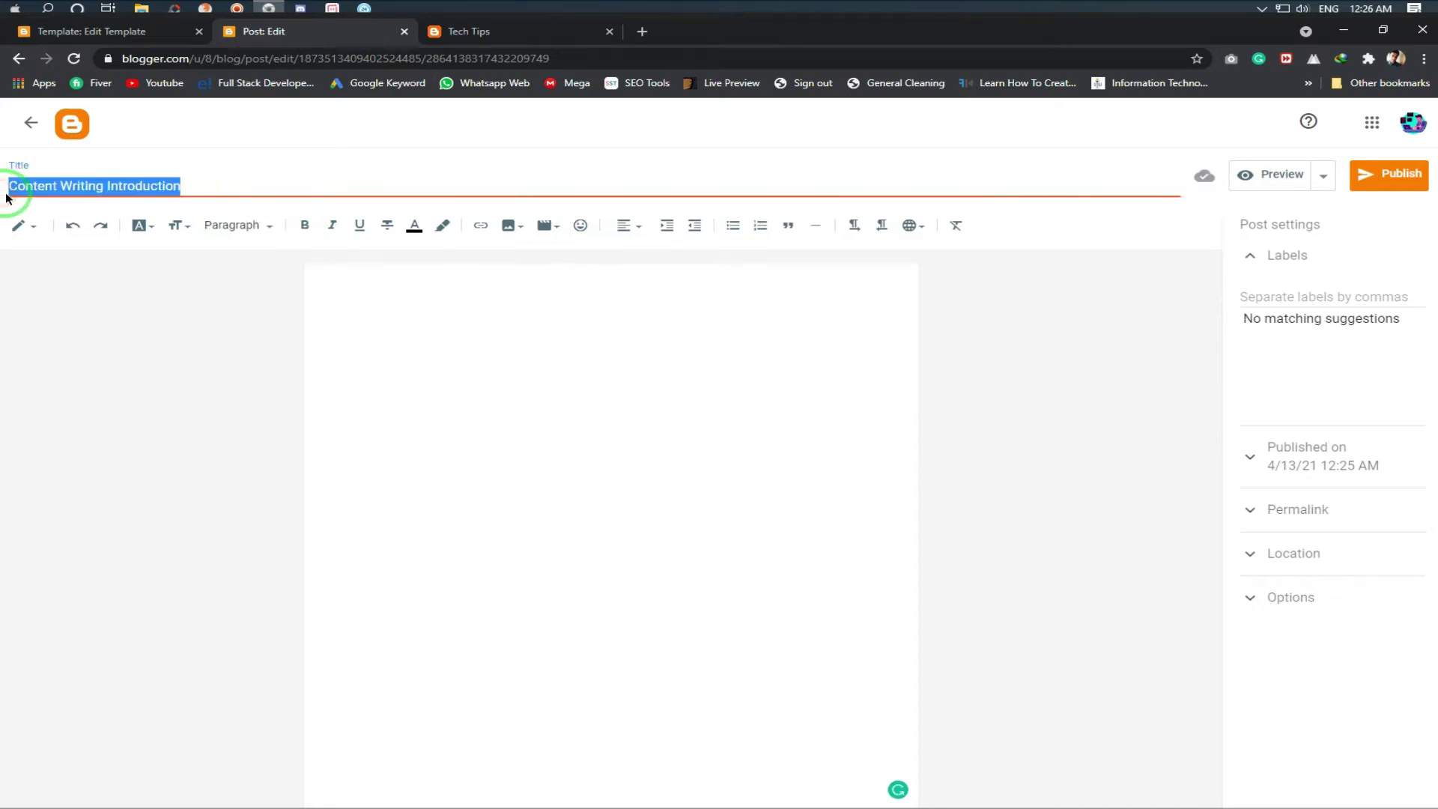
click(407, 292)
key(ctrl+v)
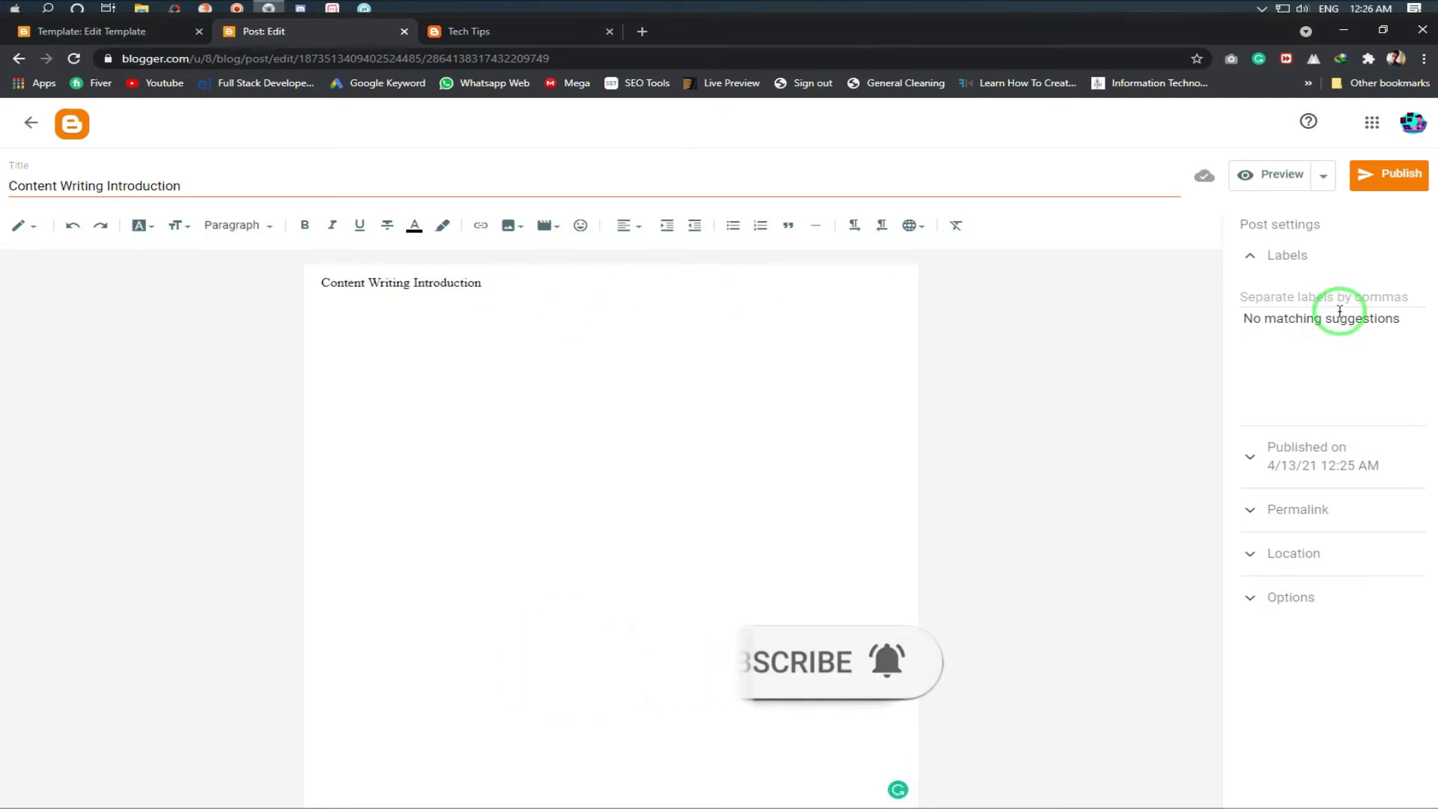
Enter "content writing," as the label of the "Content Writing Introduction" post
click(1316, 298)
click(1288, 292)
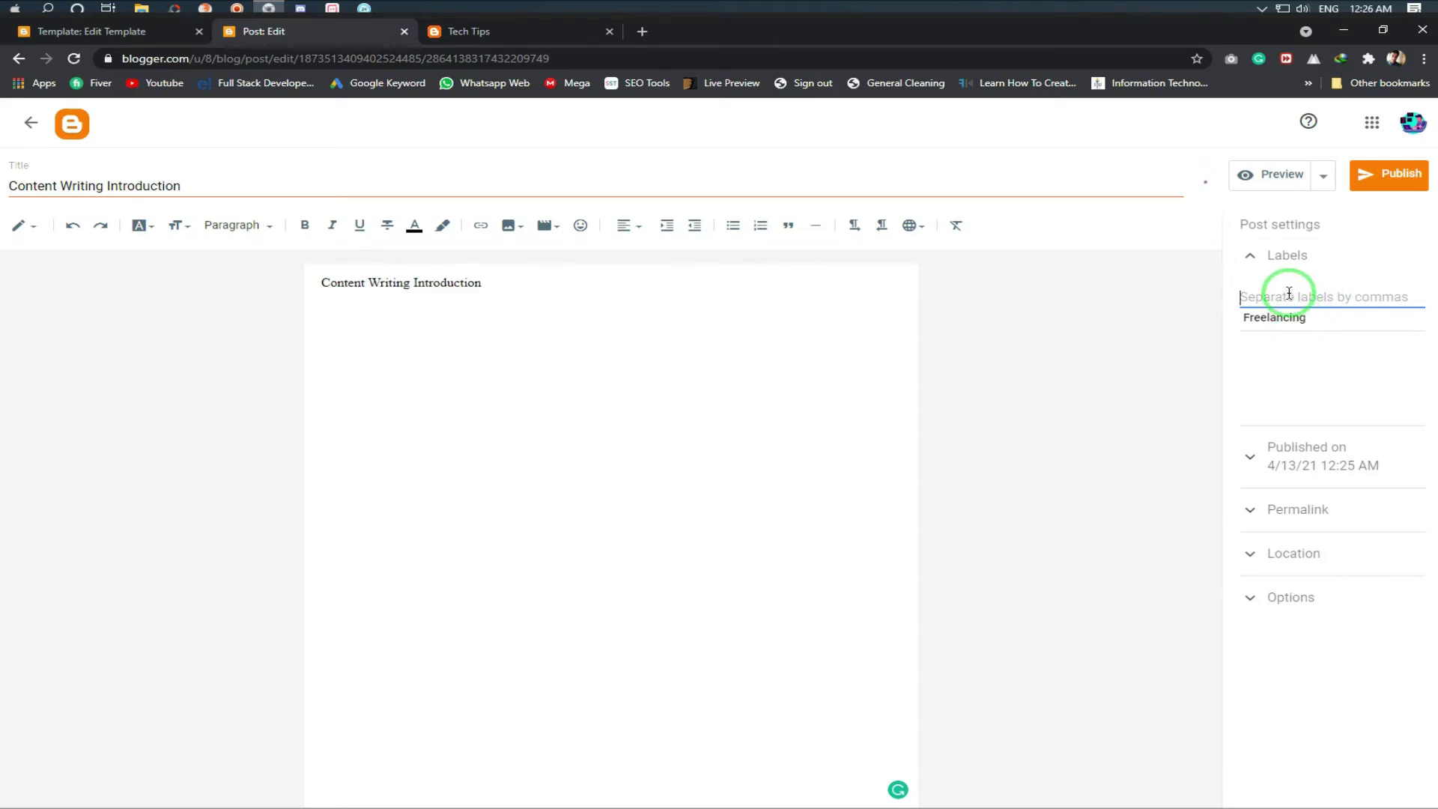
text(content)
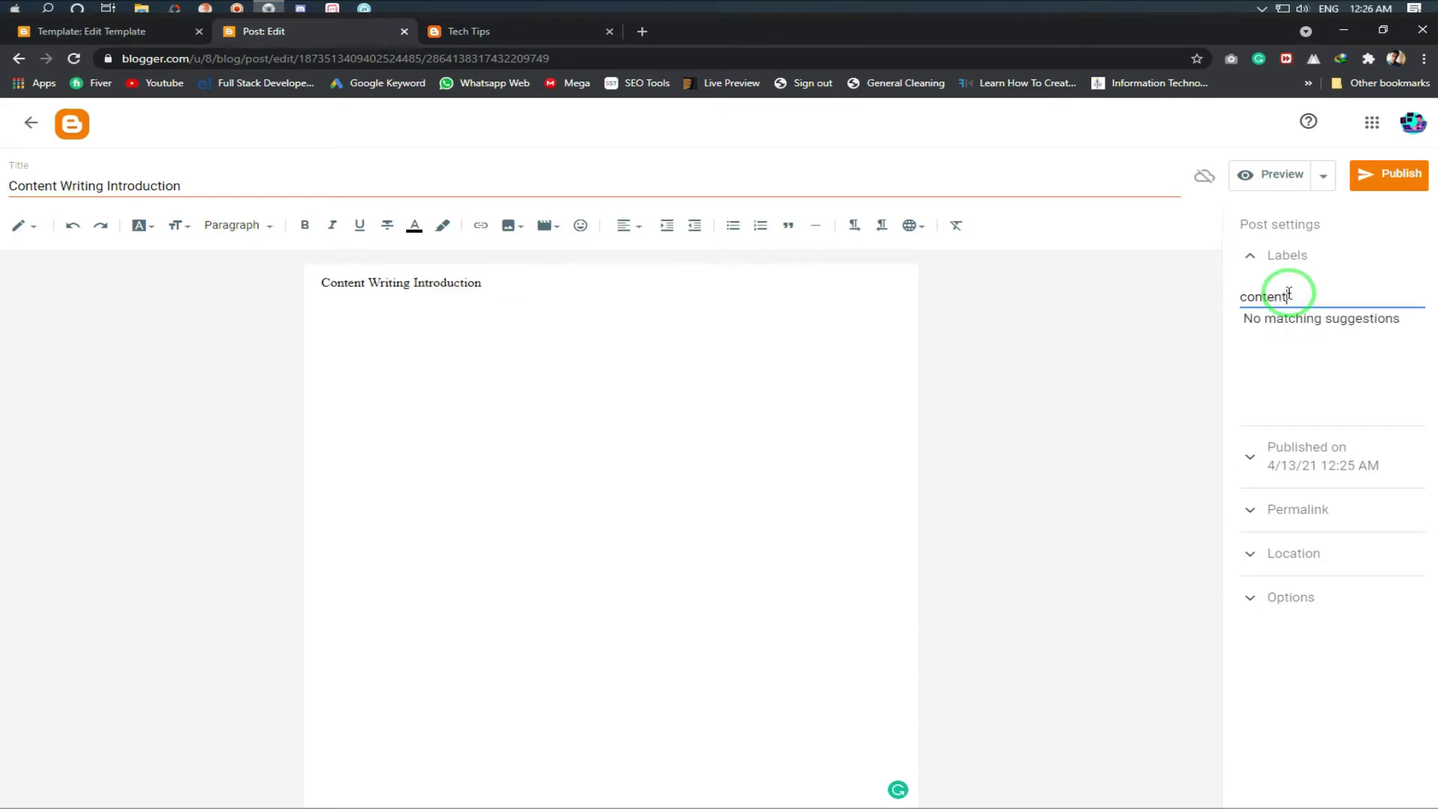
key(BackSpace)
key(BackSpace)
key(BackSpace)
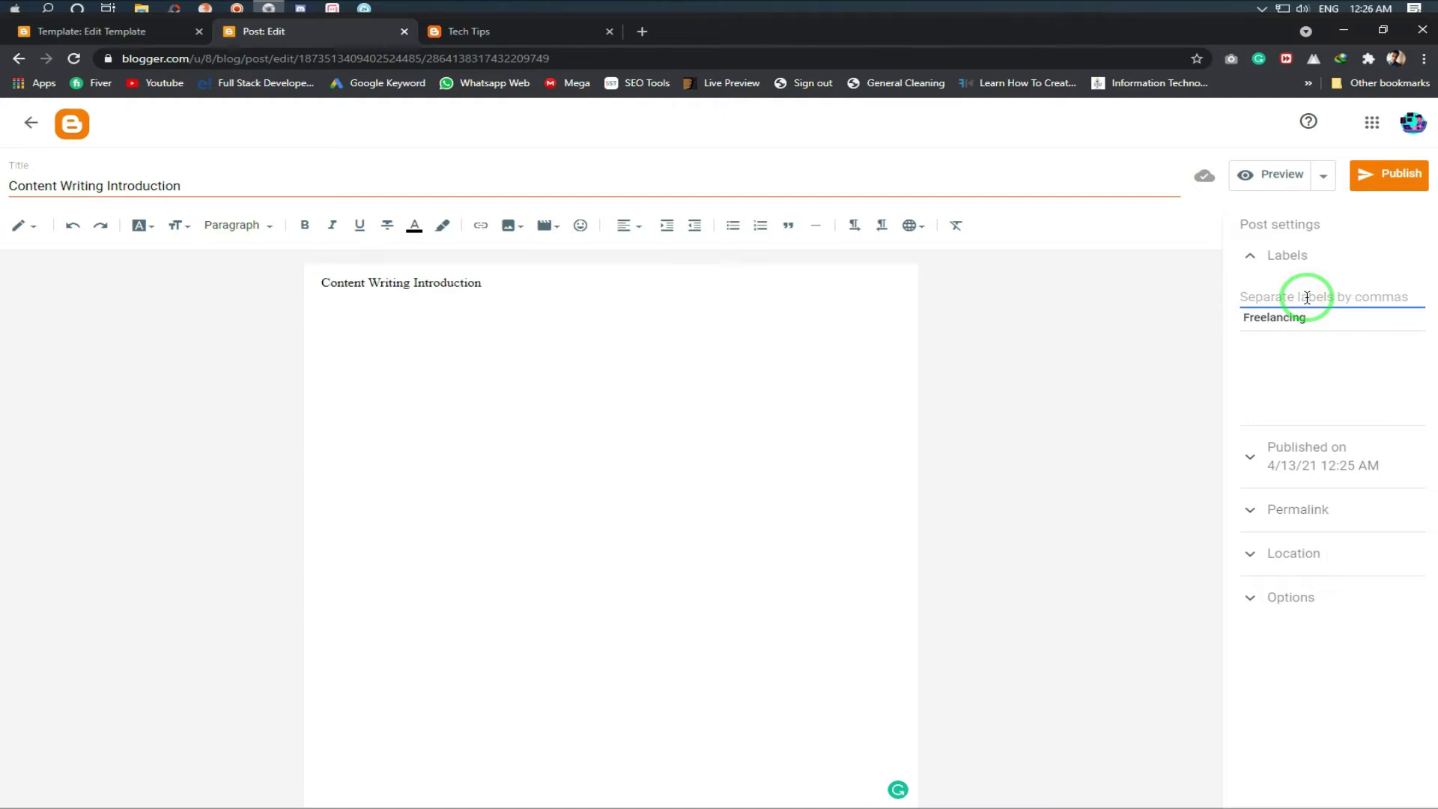
text(ontent writing)
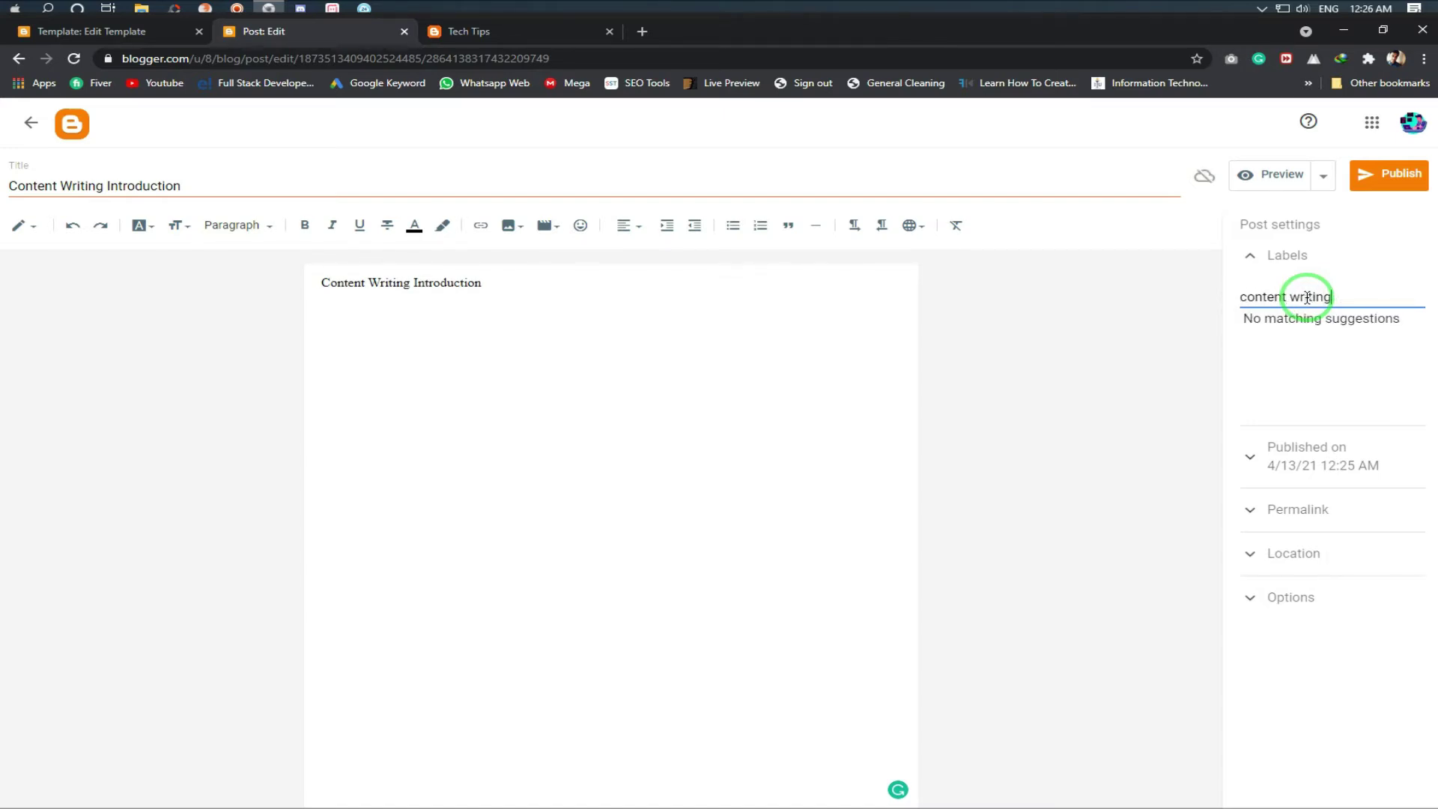
text(,)
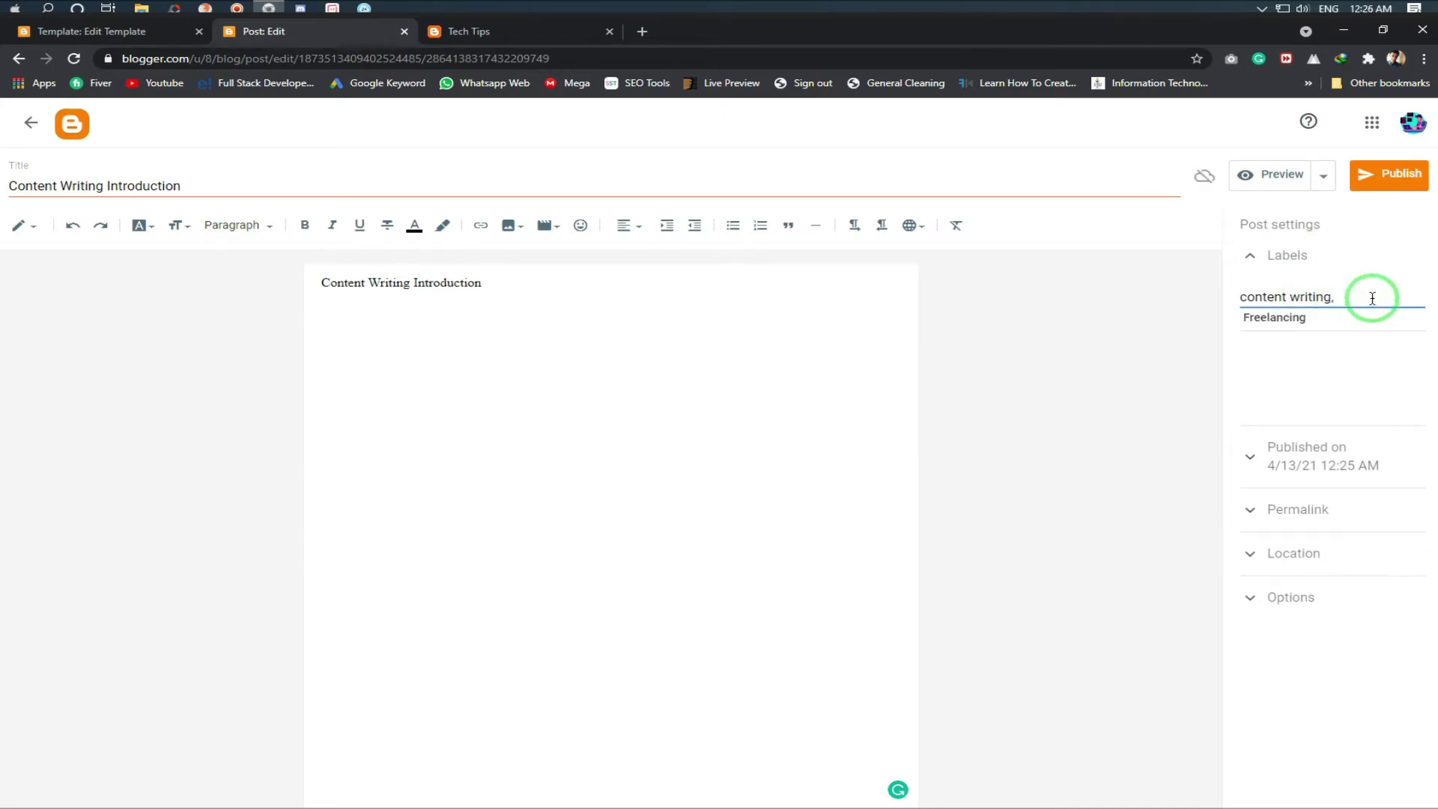
Publish the "Content Writing Introduction" post and reopen it from the posts list for editing
click(1393, 177)
click(813, 492)
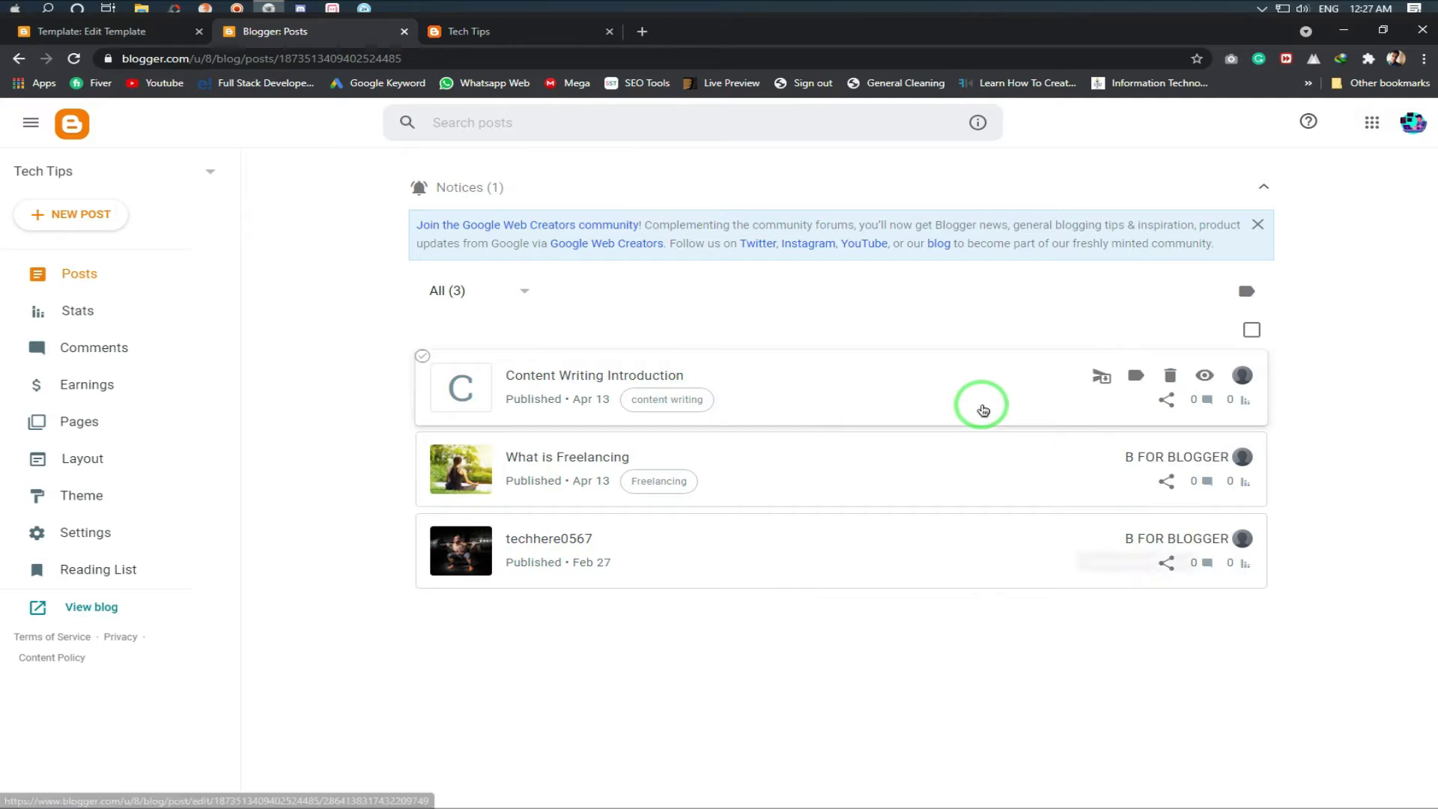
click(828, 399)
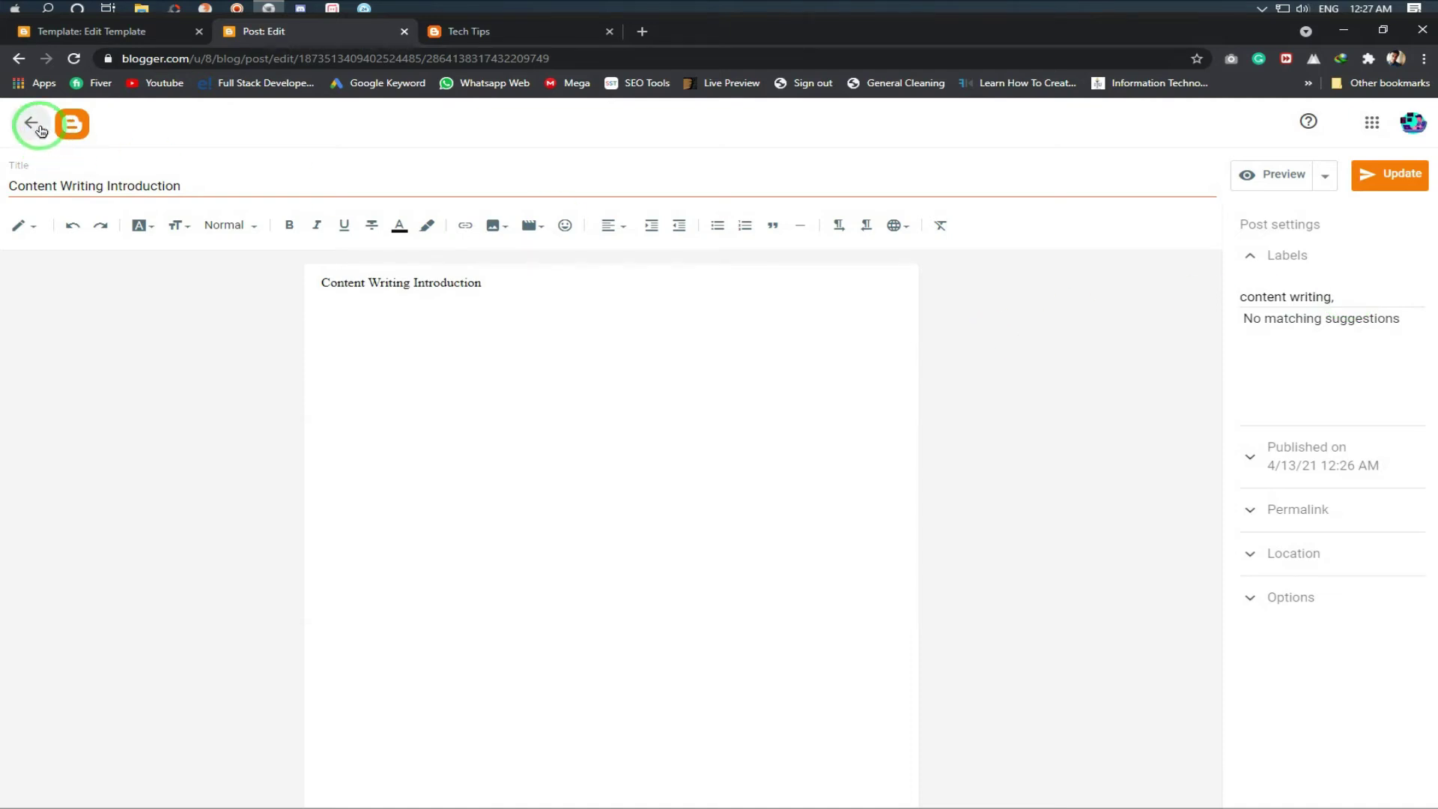
Upload girl-meditates-while-practicing-yoga-outdoors-park_129079-20 from the Downloads folder and insert it into the "Content Writing Introduction" post body
click(504, 232)
click(514, 259)
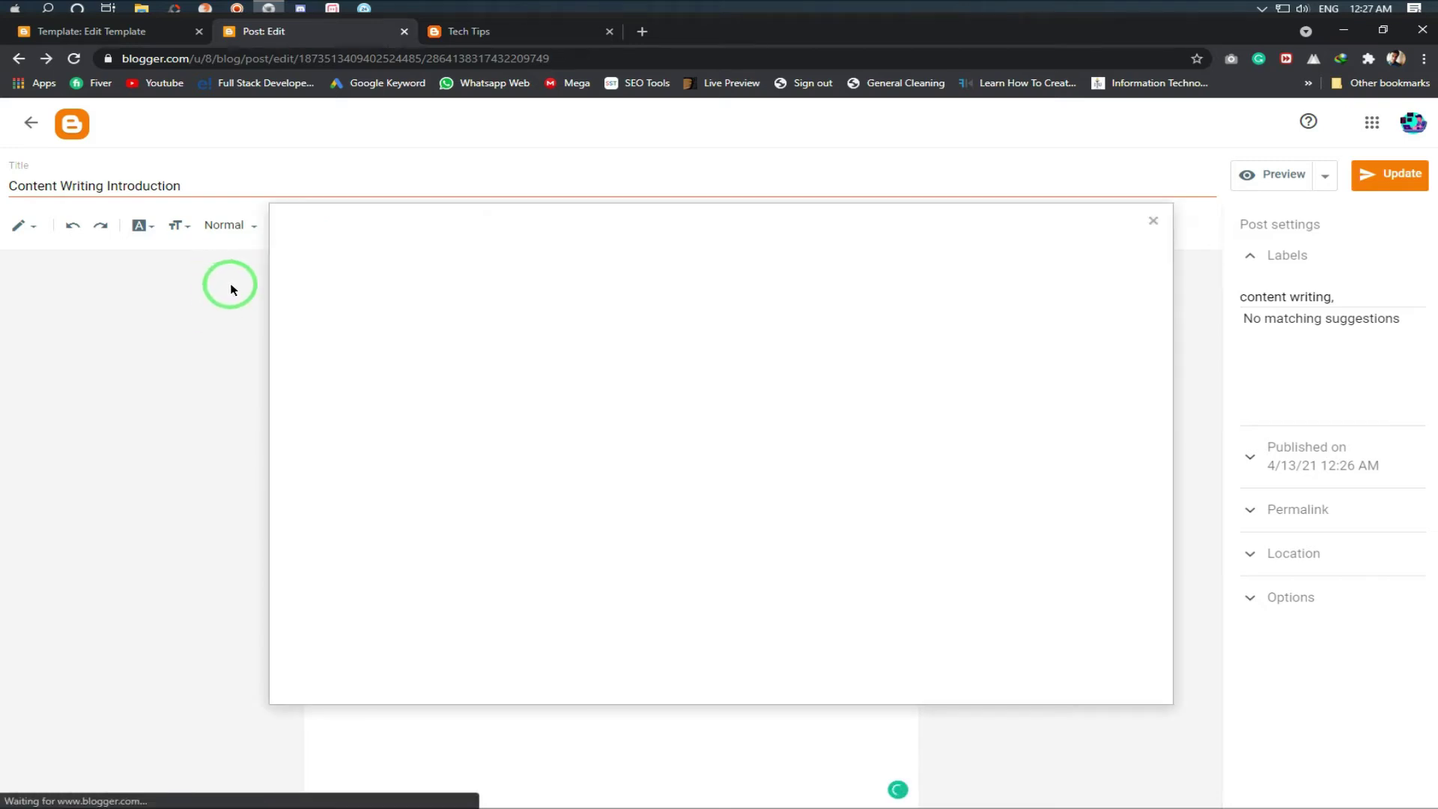
click(350, 309)
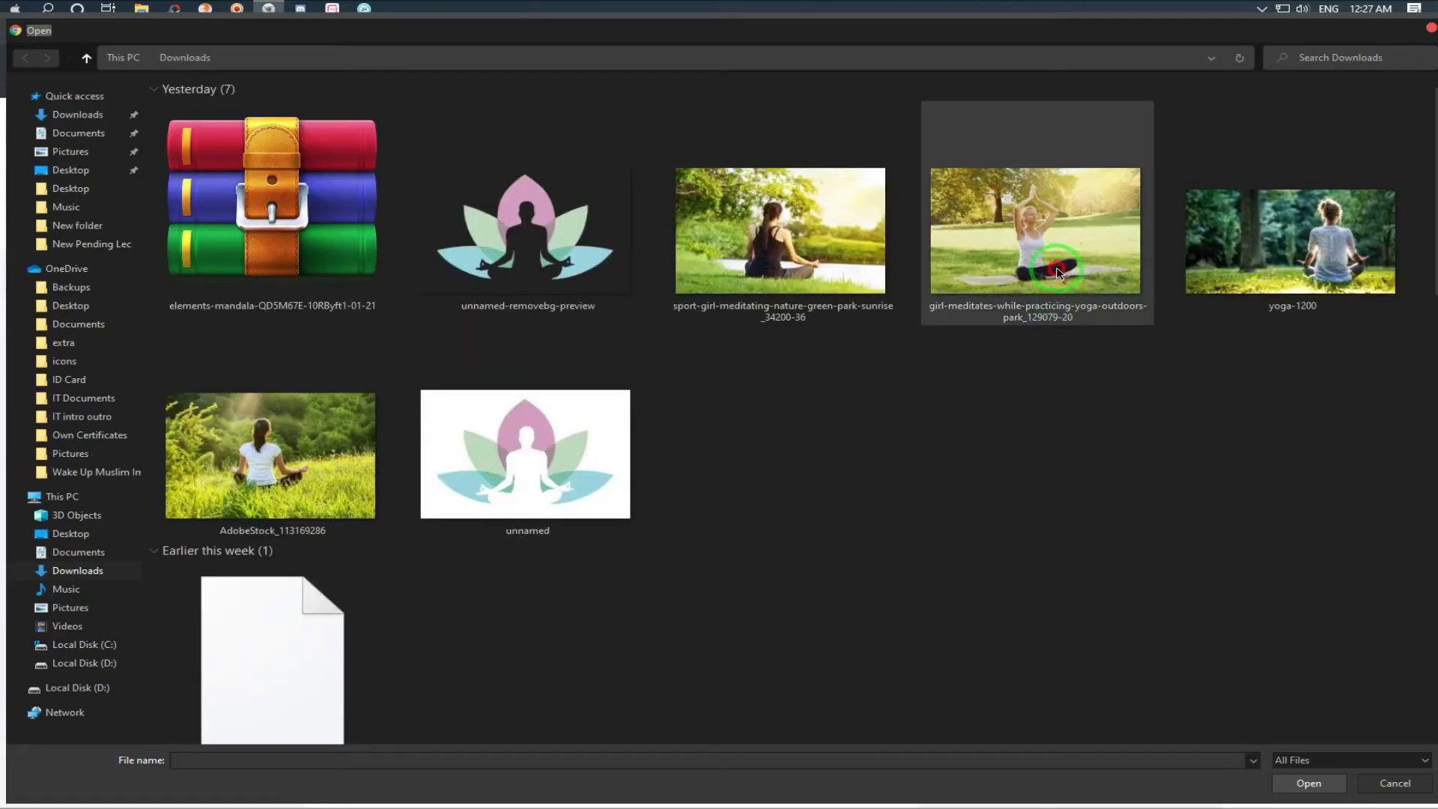
double_click(1058, 273)
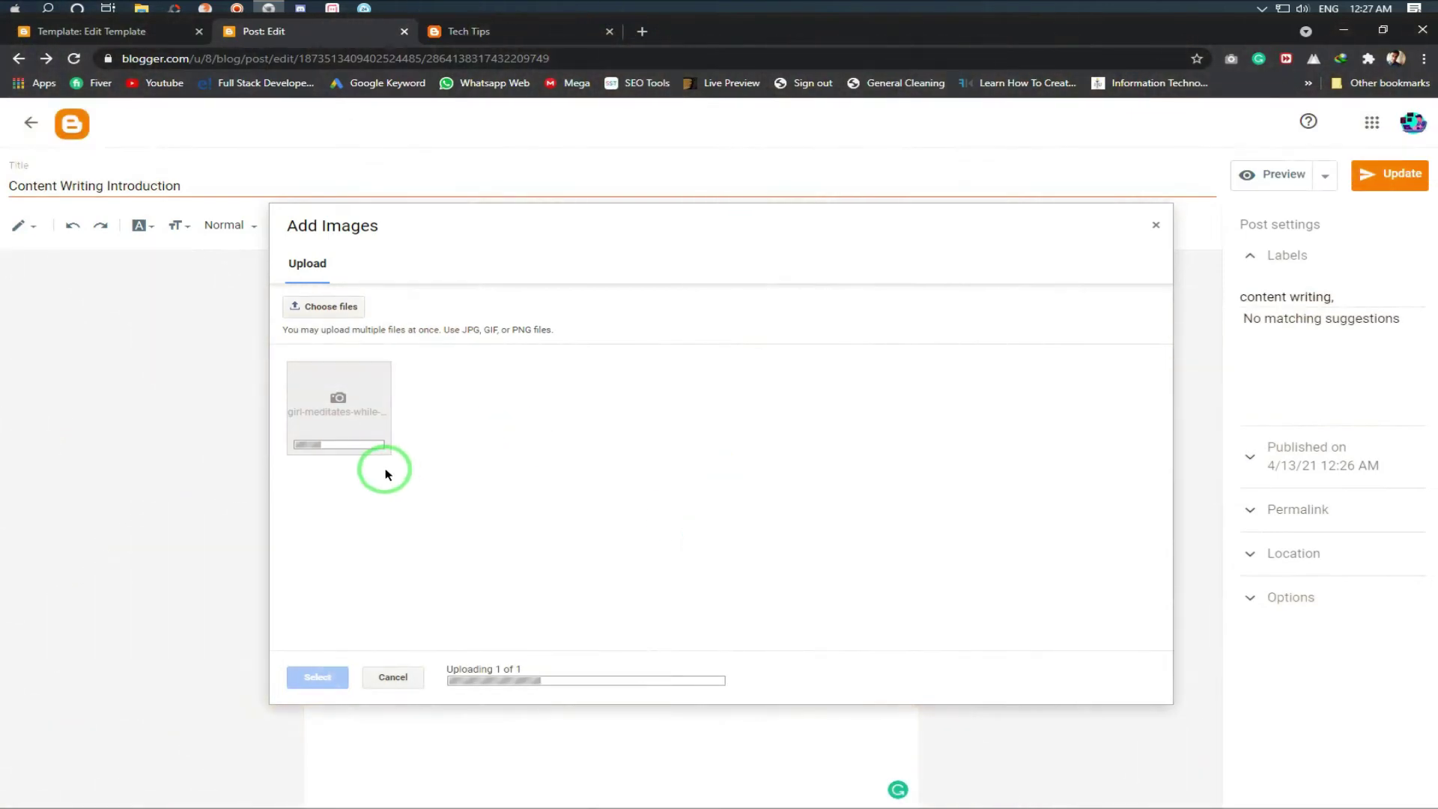
click(362, 386)
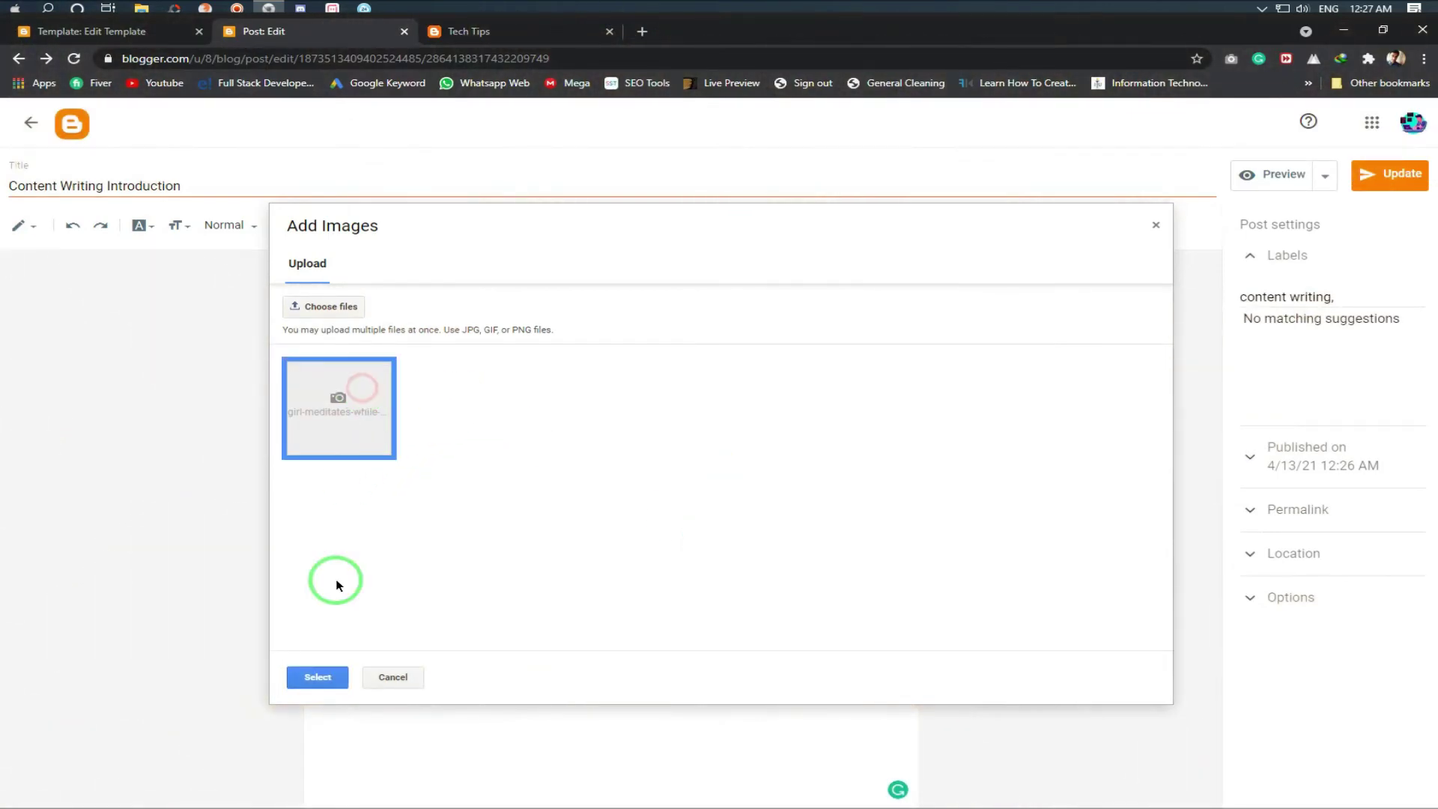
click(318, 676)
Left-align the yoga image beside the post text, update the "Content Writing Introduction" post and return to the posts list
click(492, 298)
click(1385, 184)
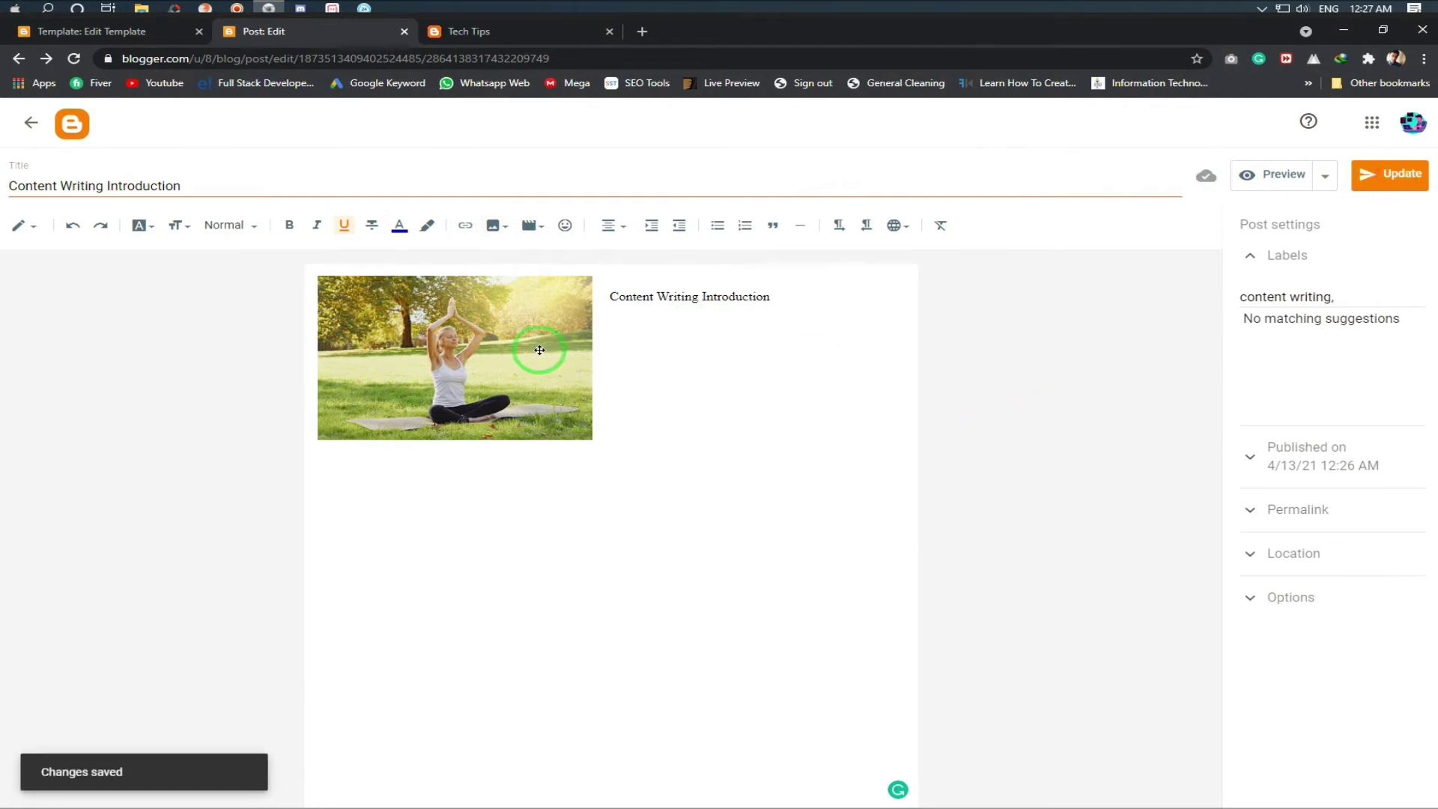
click(31, 123)
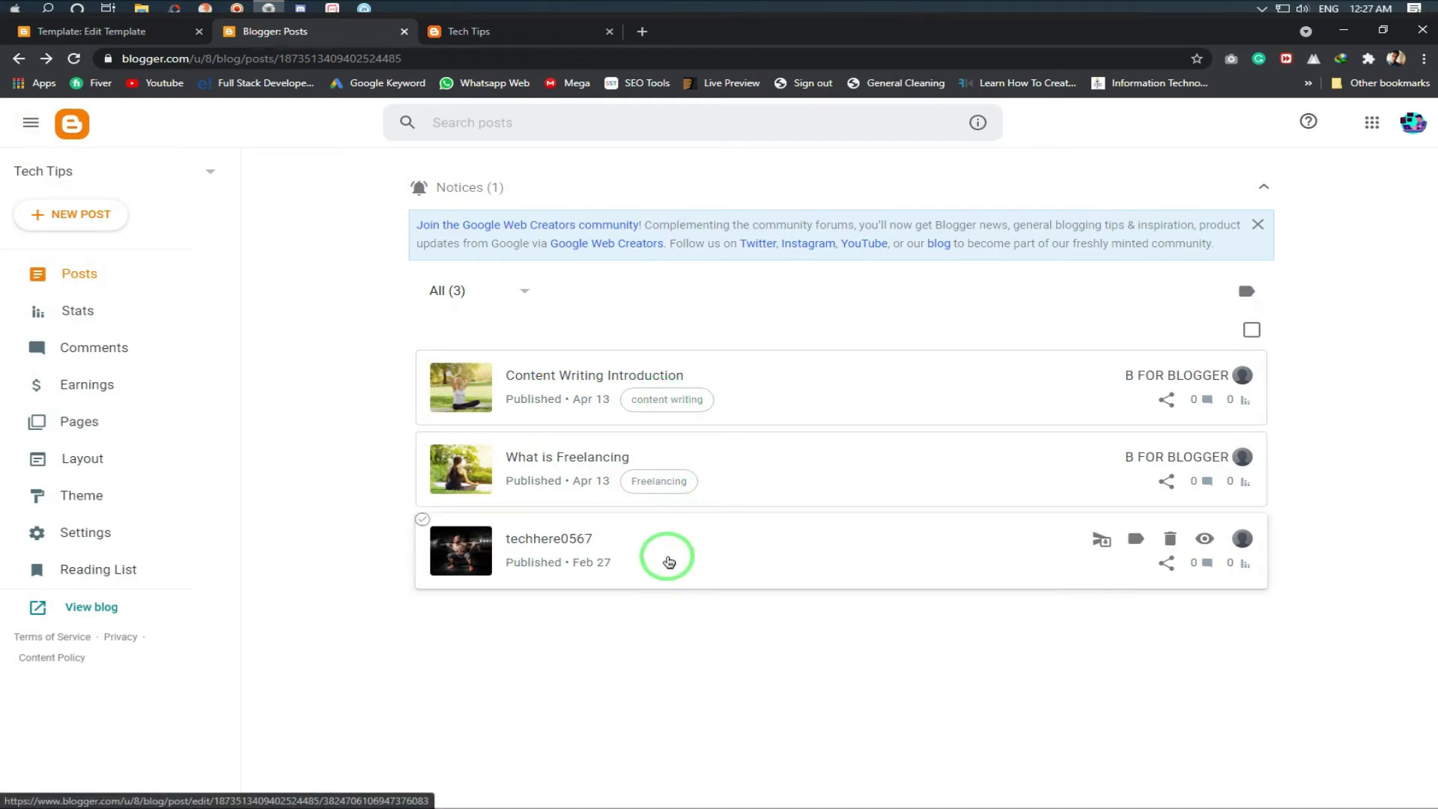
Compare the live blog's menu names and apply the label "Hacking" to the techhere0567 post
click(1135, 538)
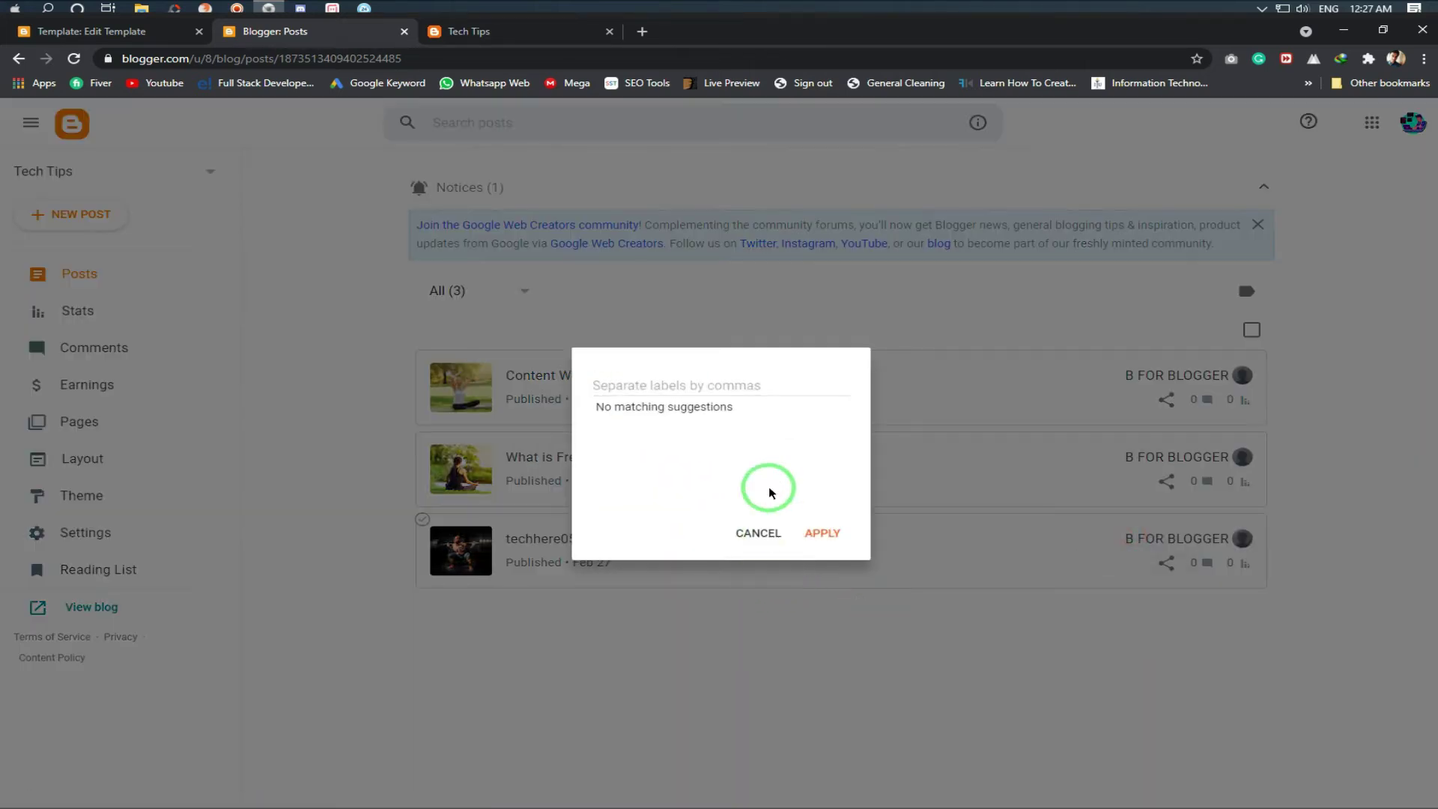
click(727, 386)
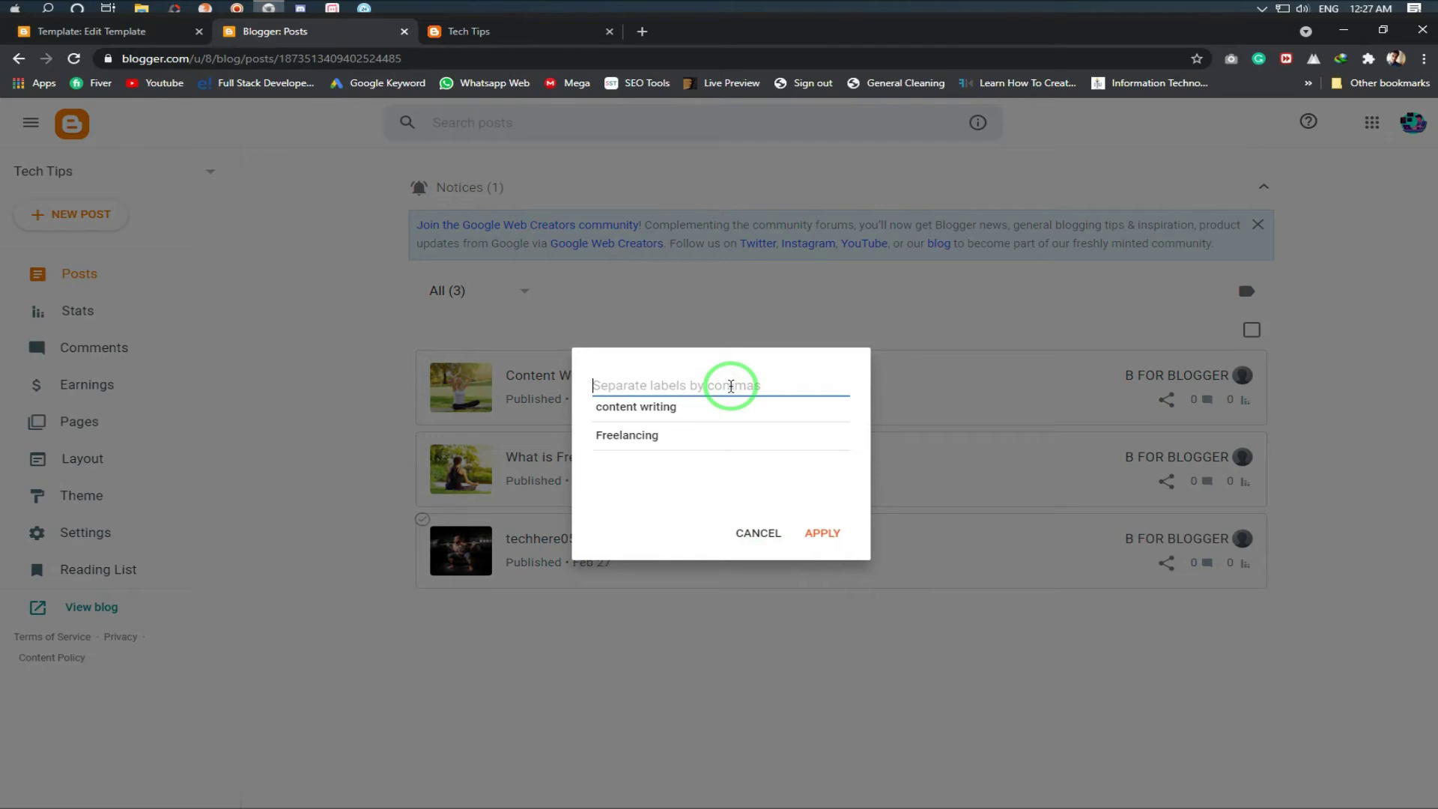
click(535, 45)
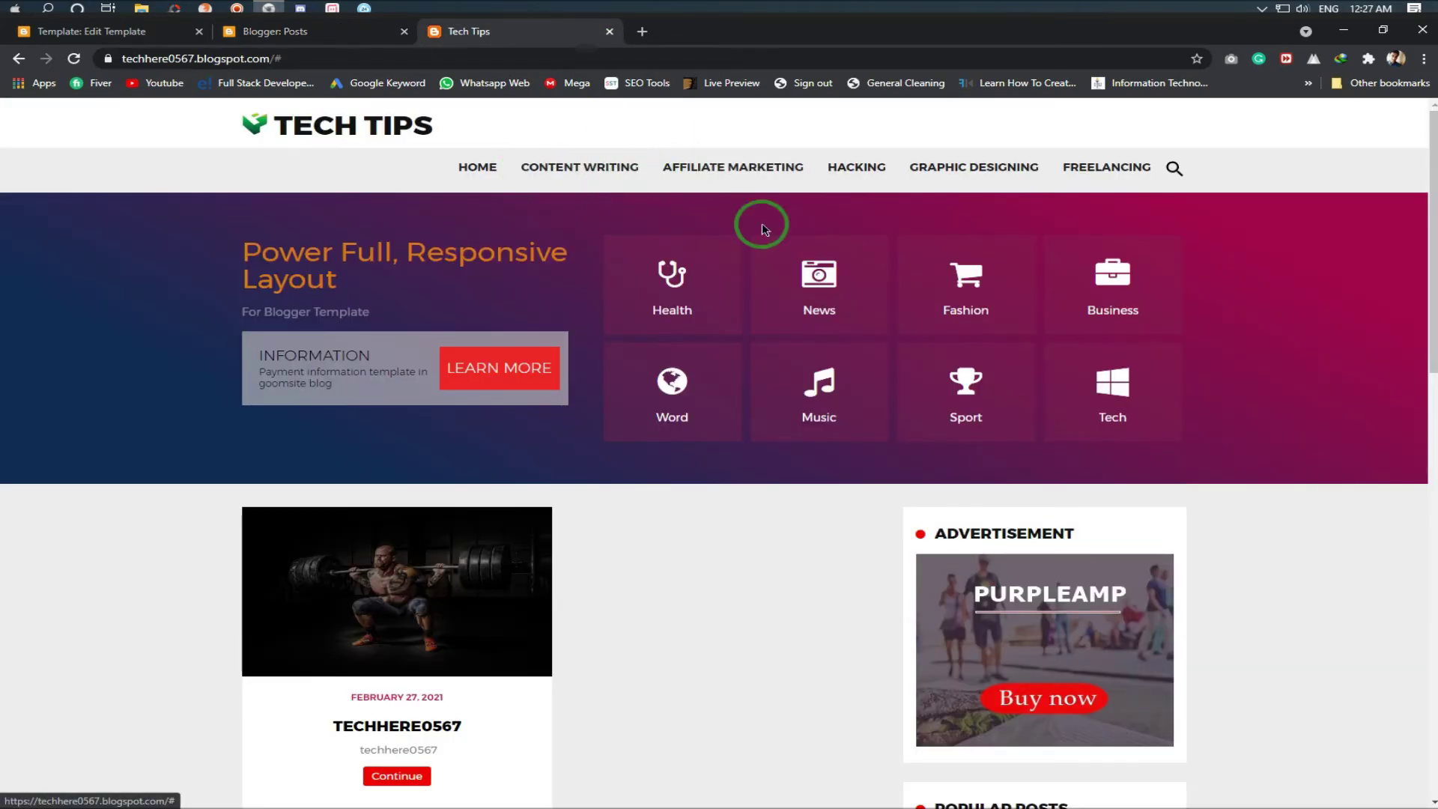
click(108, 32)
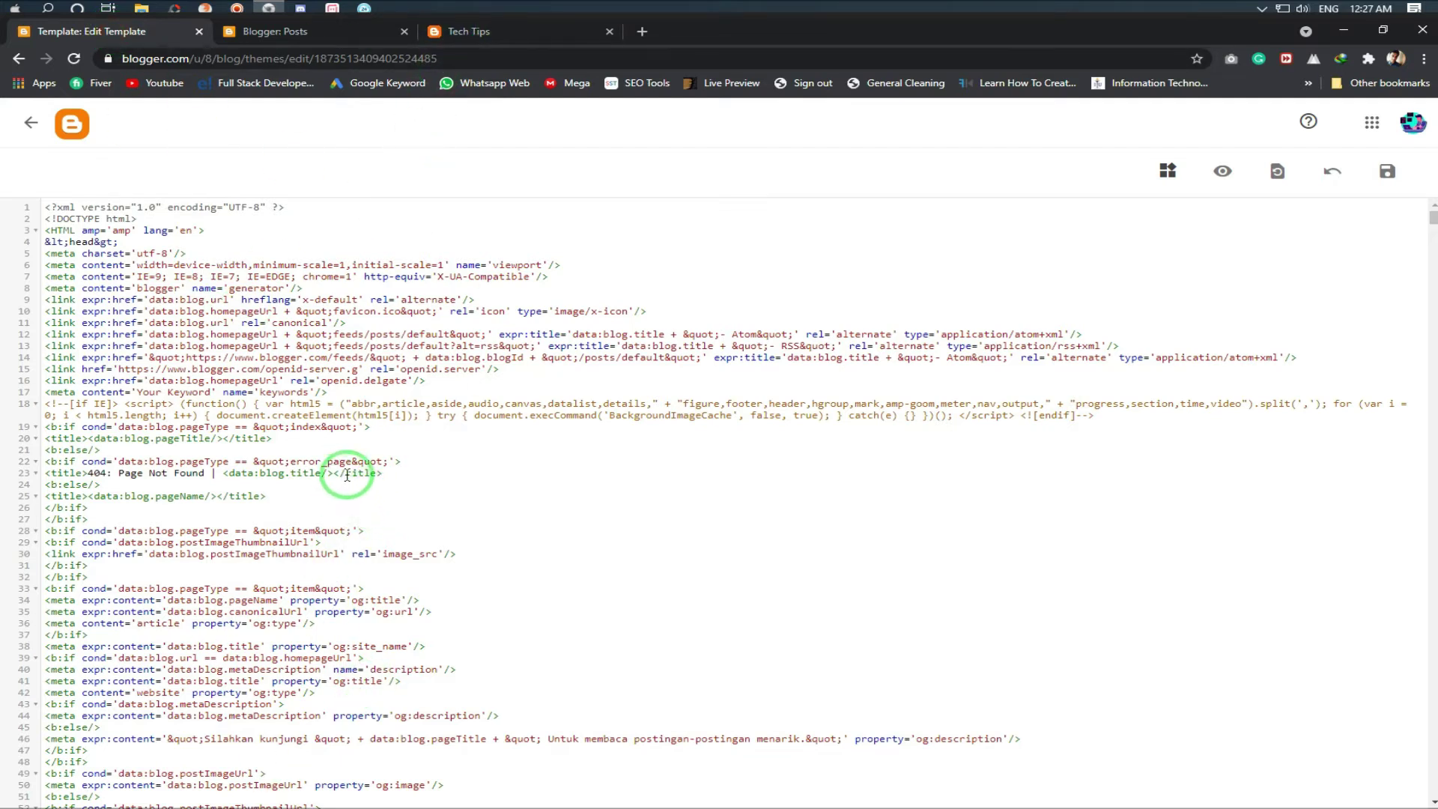
click(480, 33)
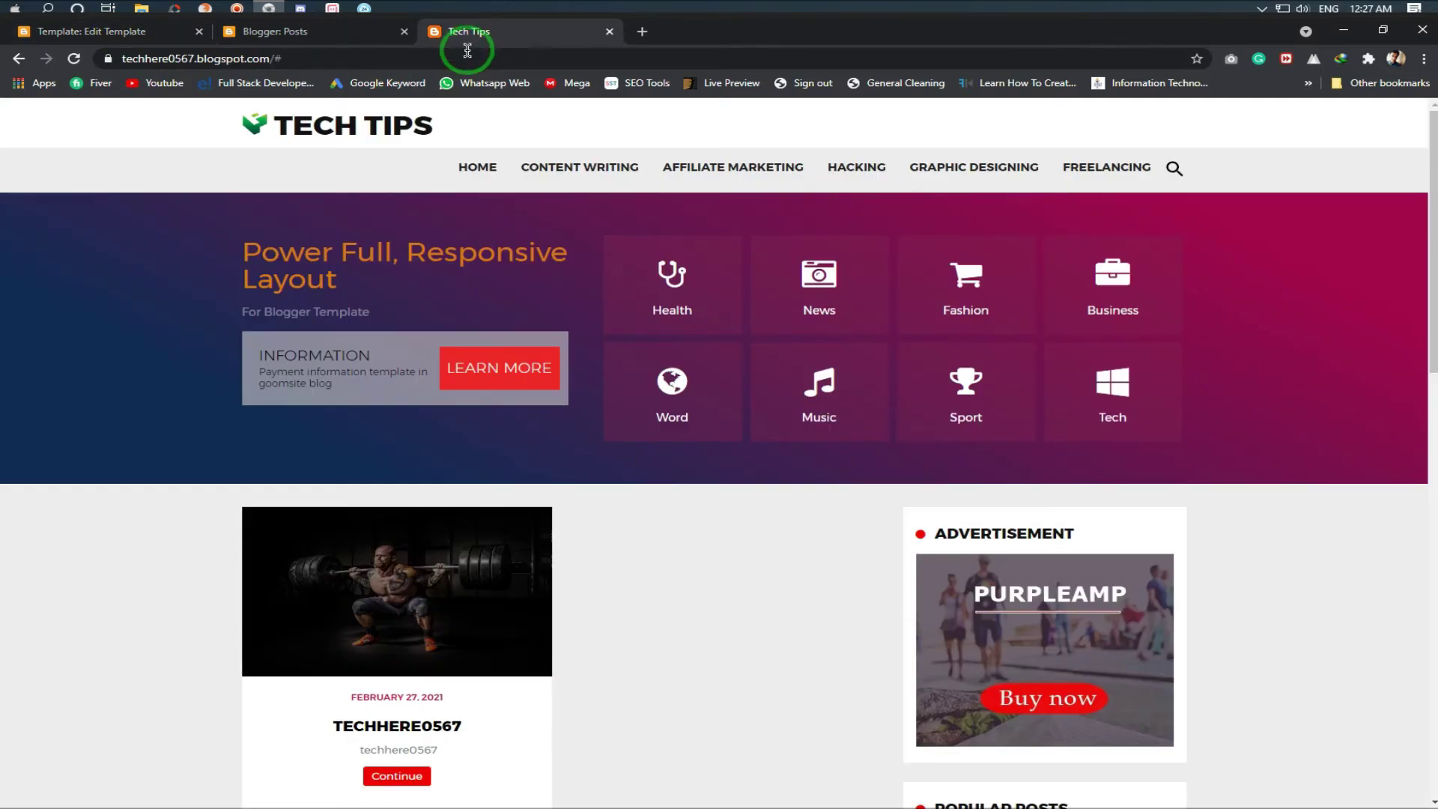
click(331, 33)
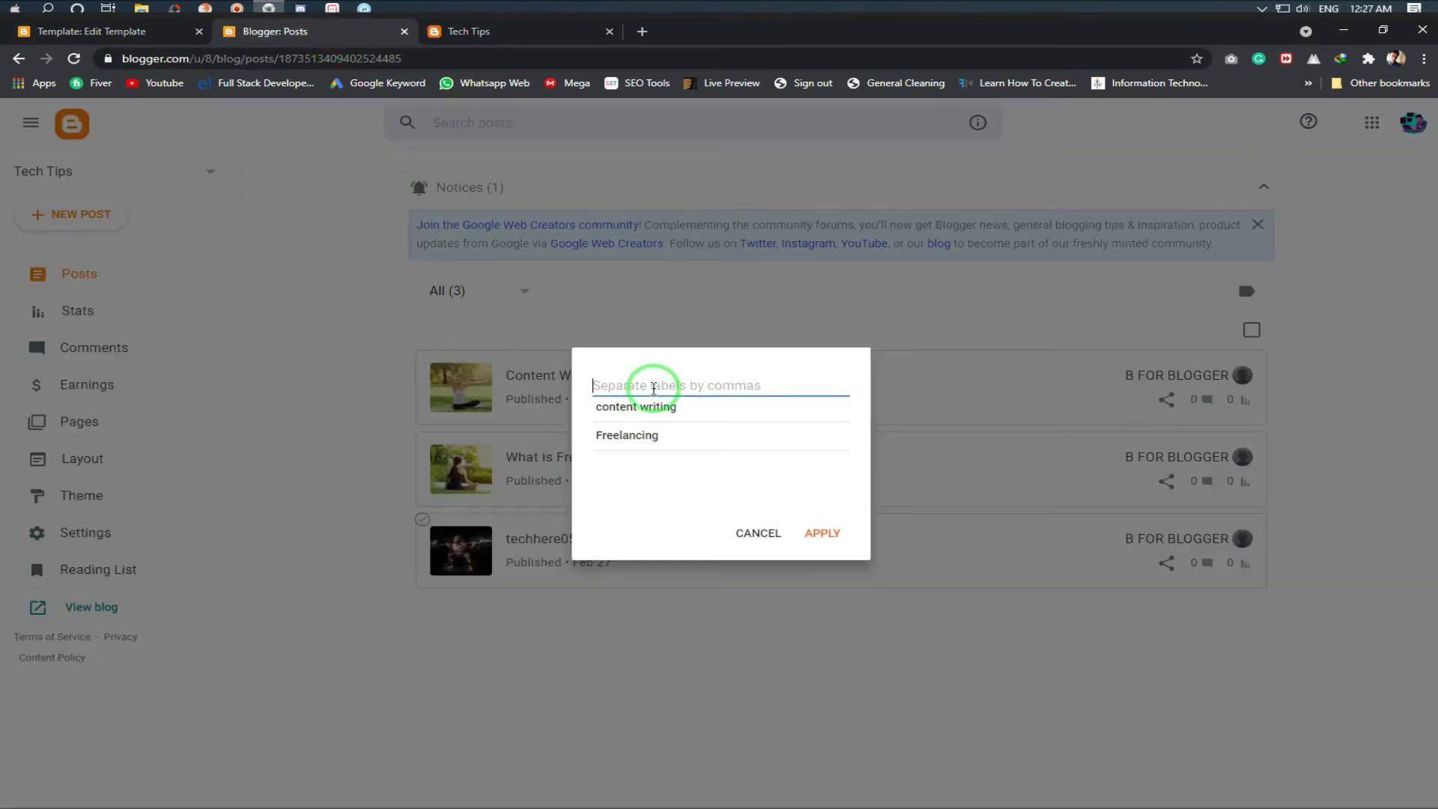
text(Hacking)
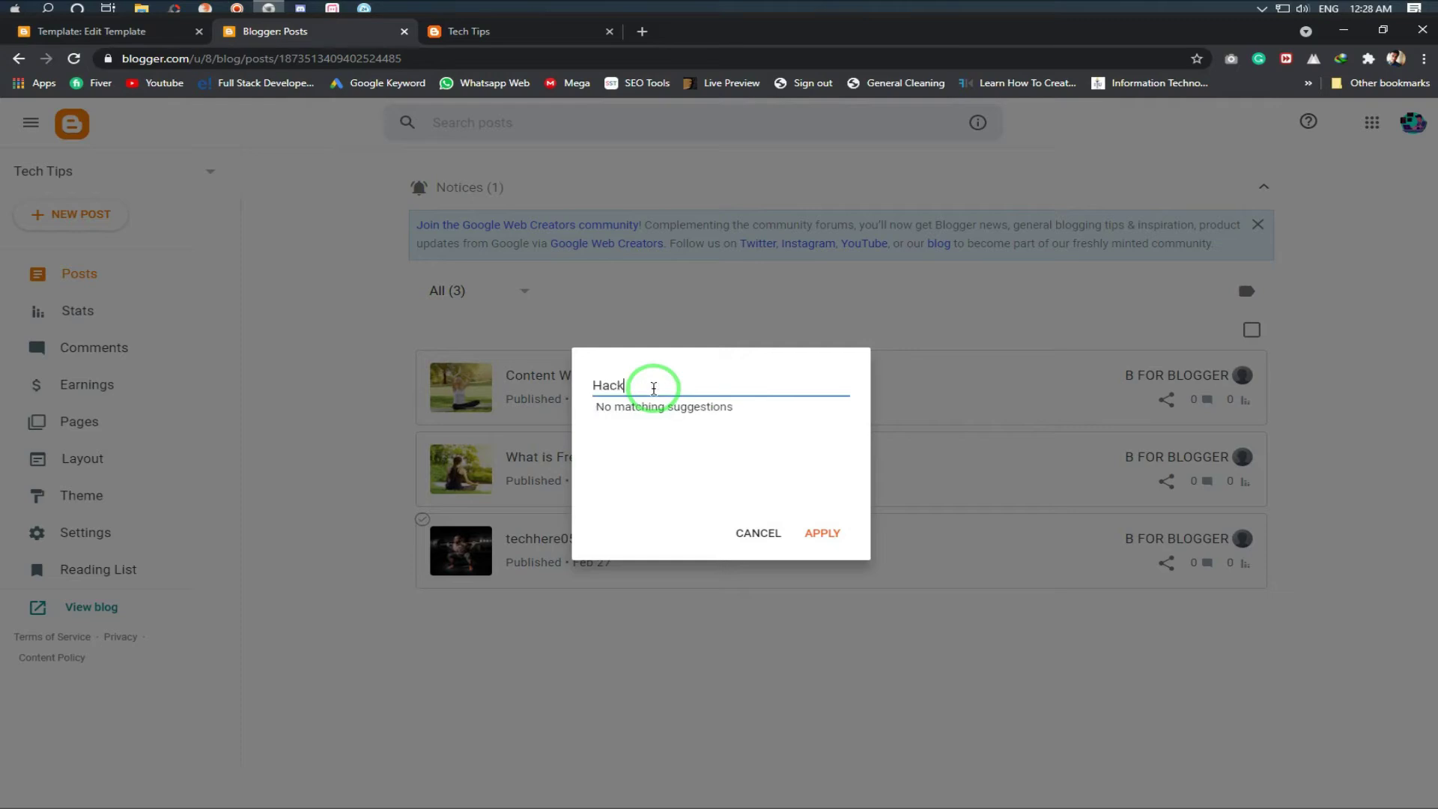
click(822, 532)
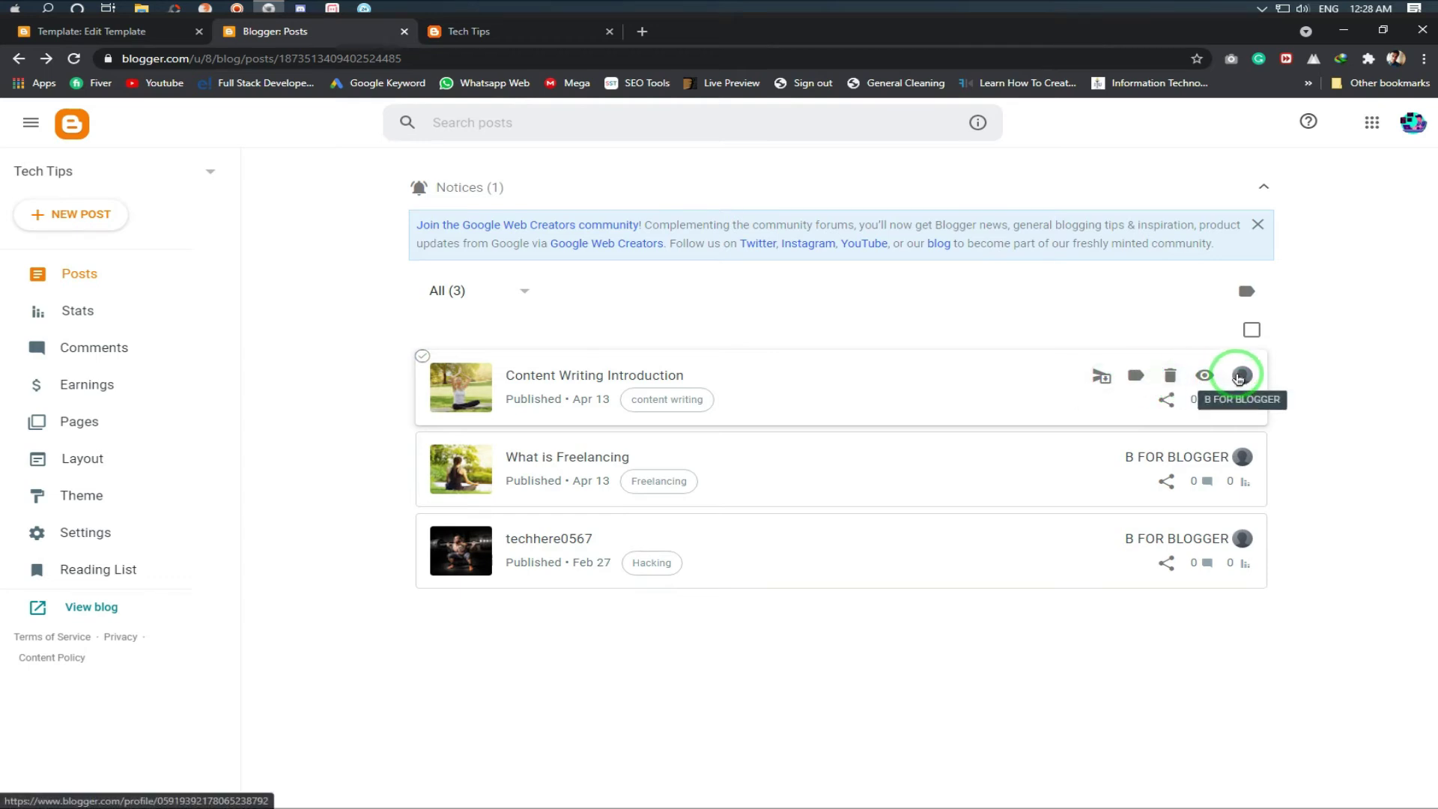
click(1251, 330)
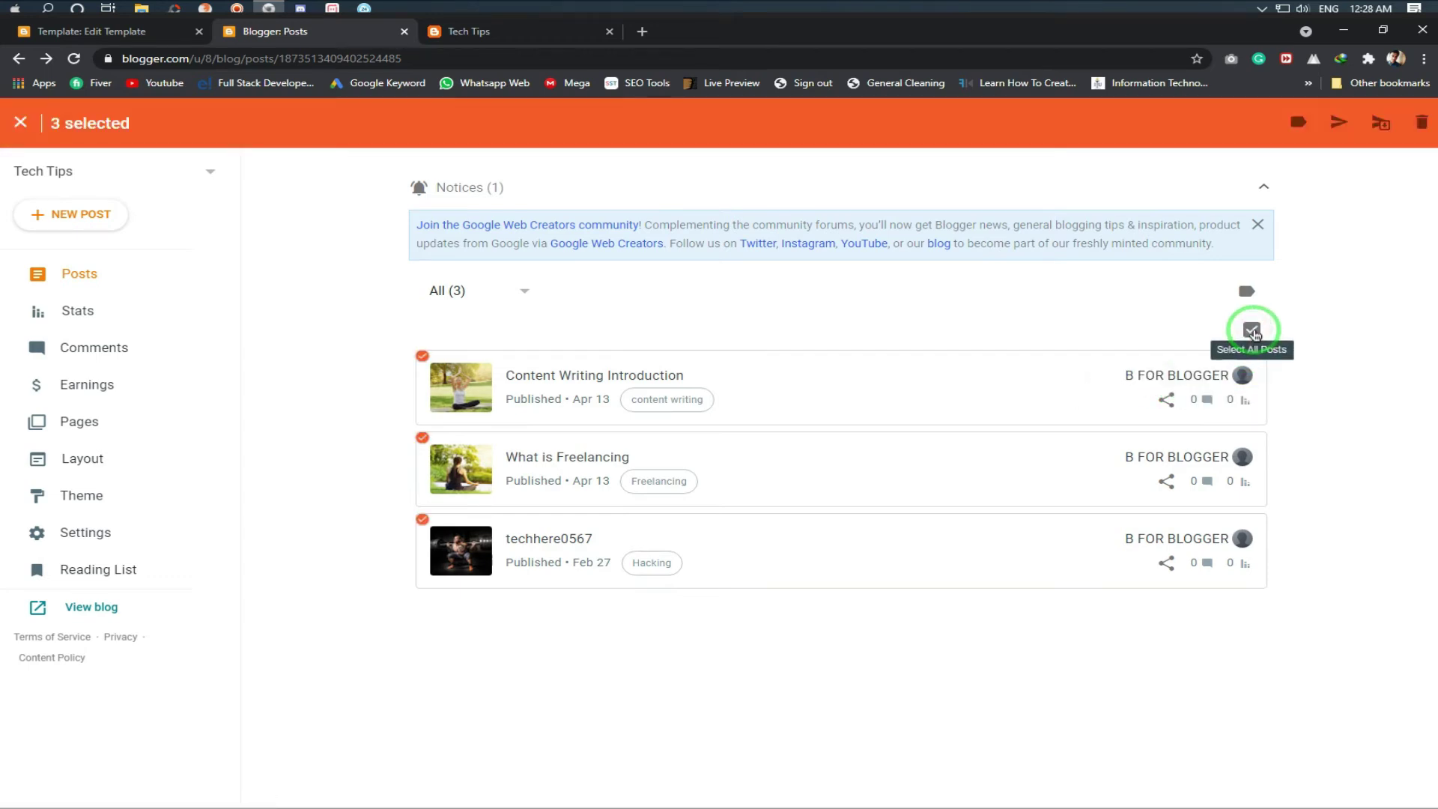
click(1251, 330)
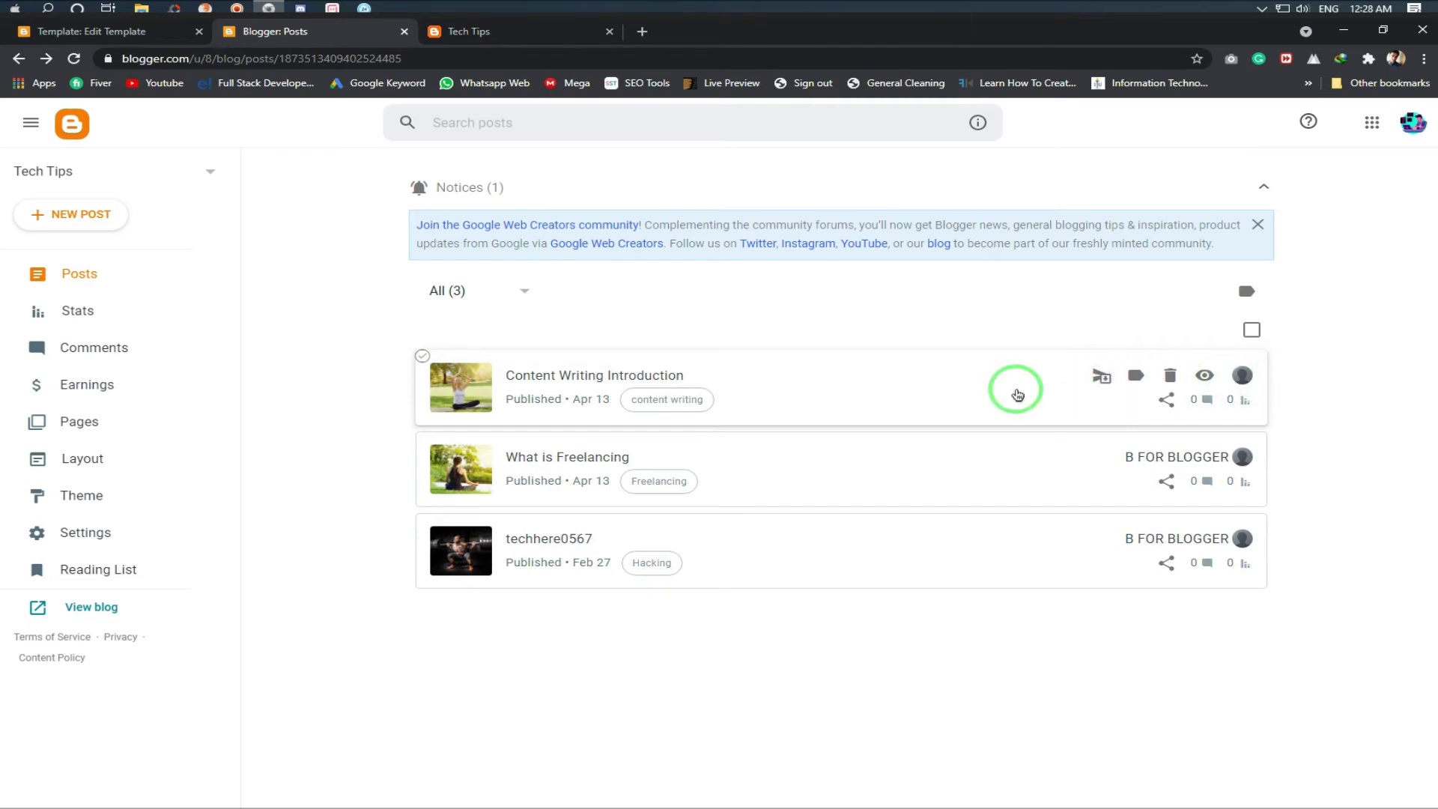
Create a new blog post titled "Affiliate Marketing" and copy the title into the post body
click(33, 224)
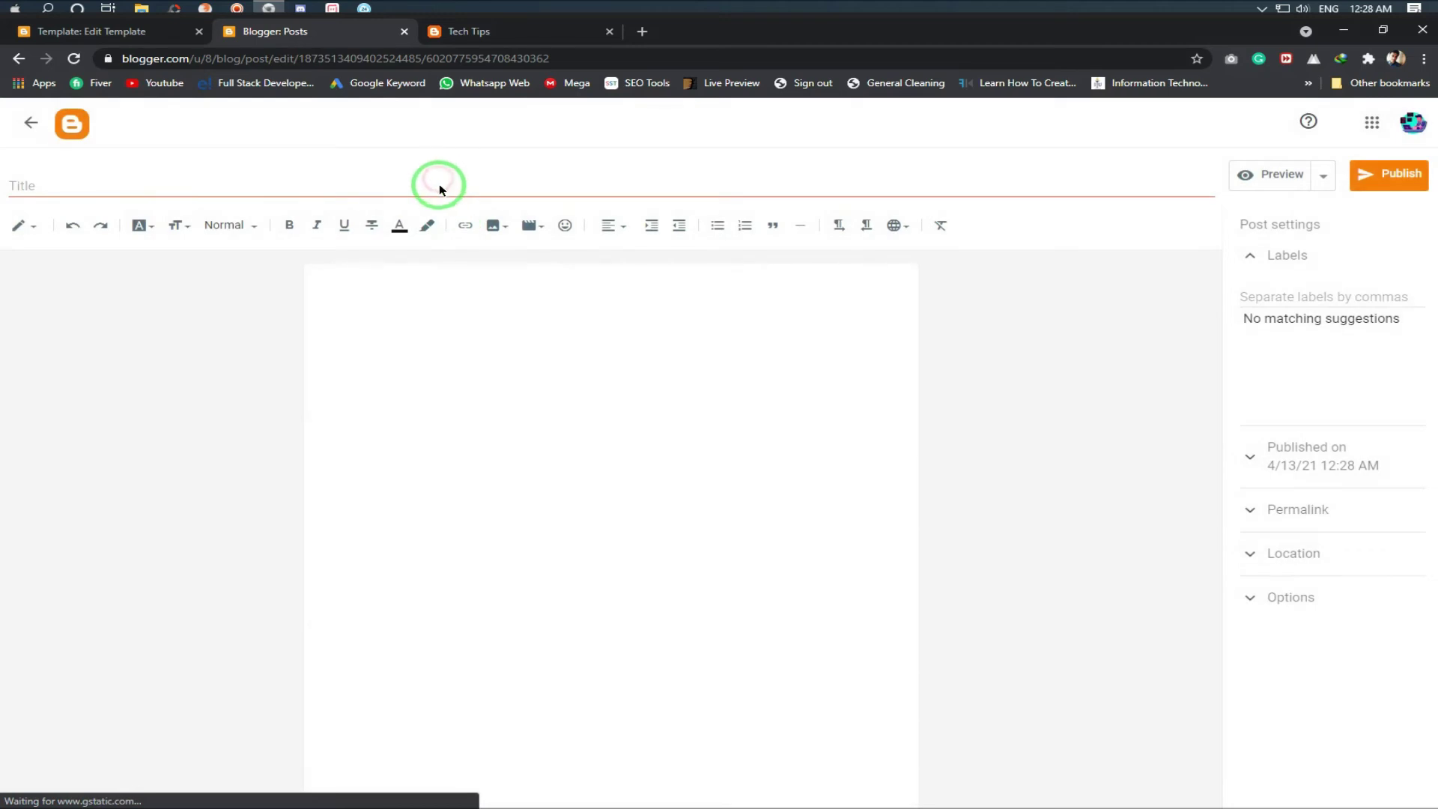
click(441, 188)
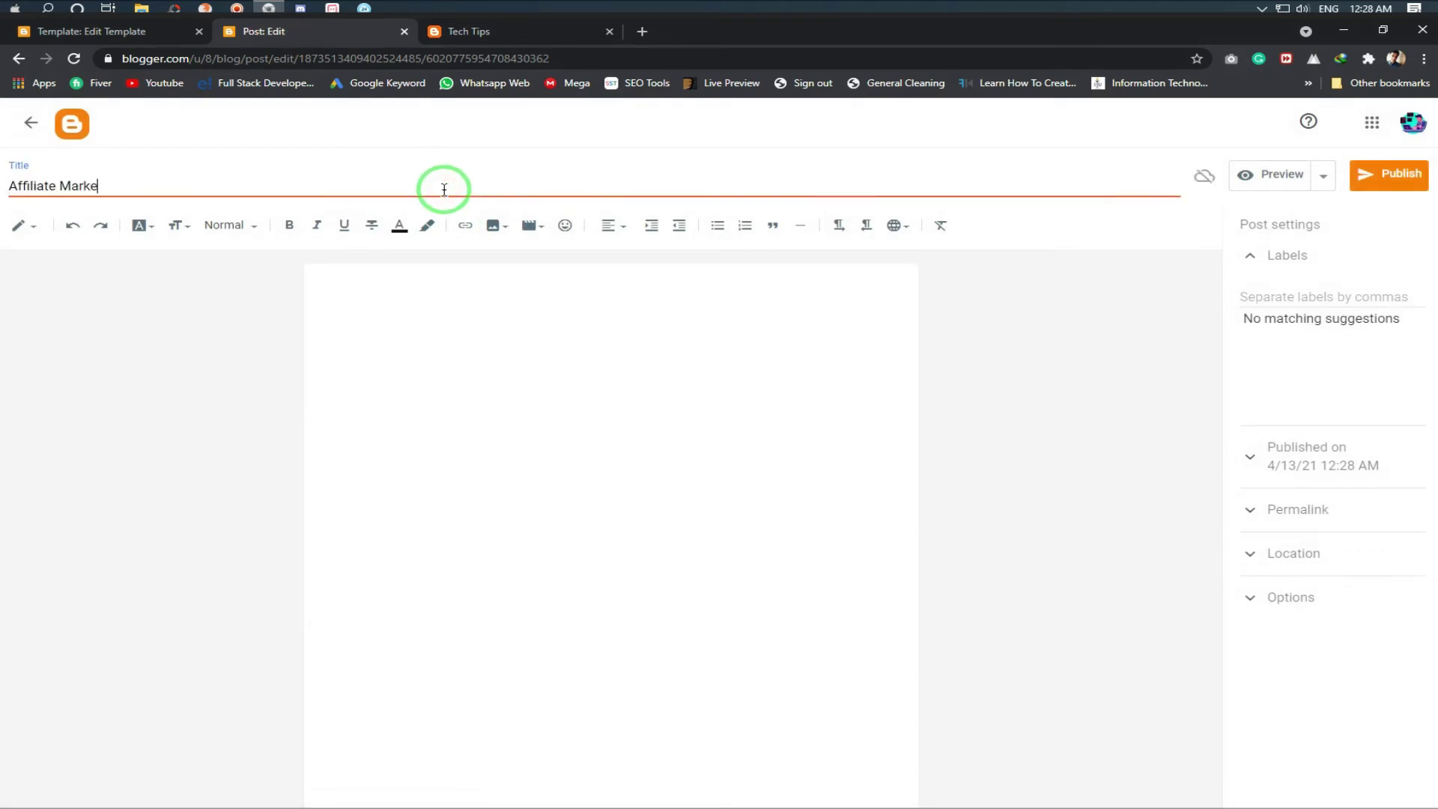
click(397, 302)
triple_click(10, 185)
key(ctrl+c)
click(417, 306)
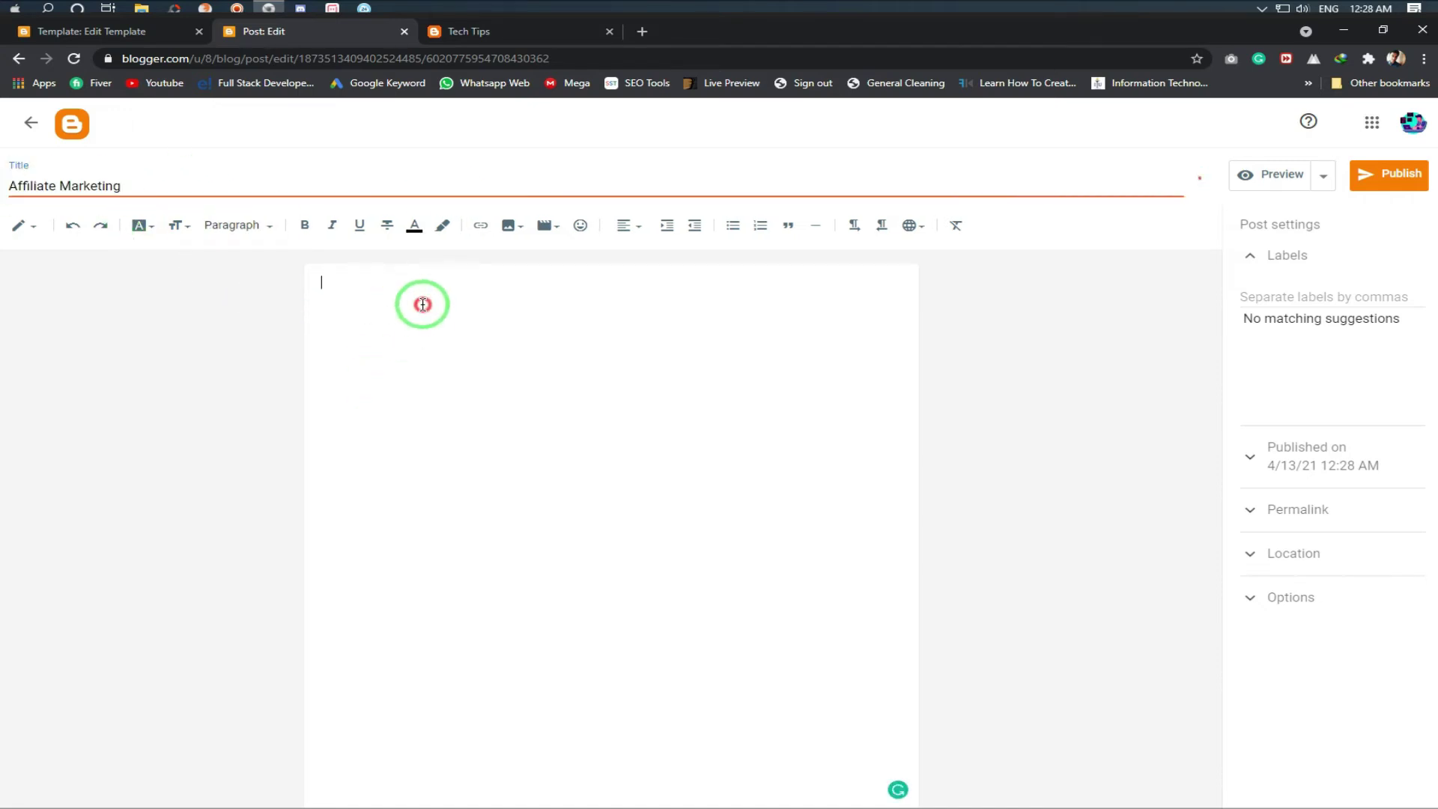
key(ctrl+v)
Upload yoga-1200 from the Downloads folder, insert it below the text of the "Affiliate Marketing" post and left-align it
click(512, 226)
click(443, 372)
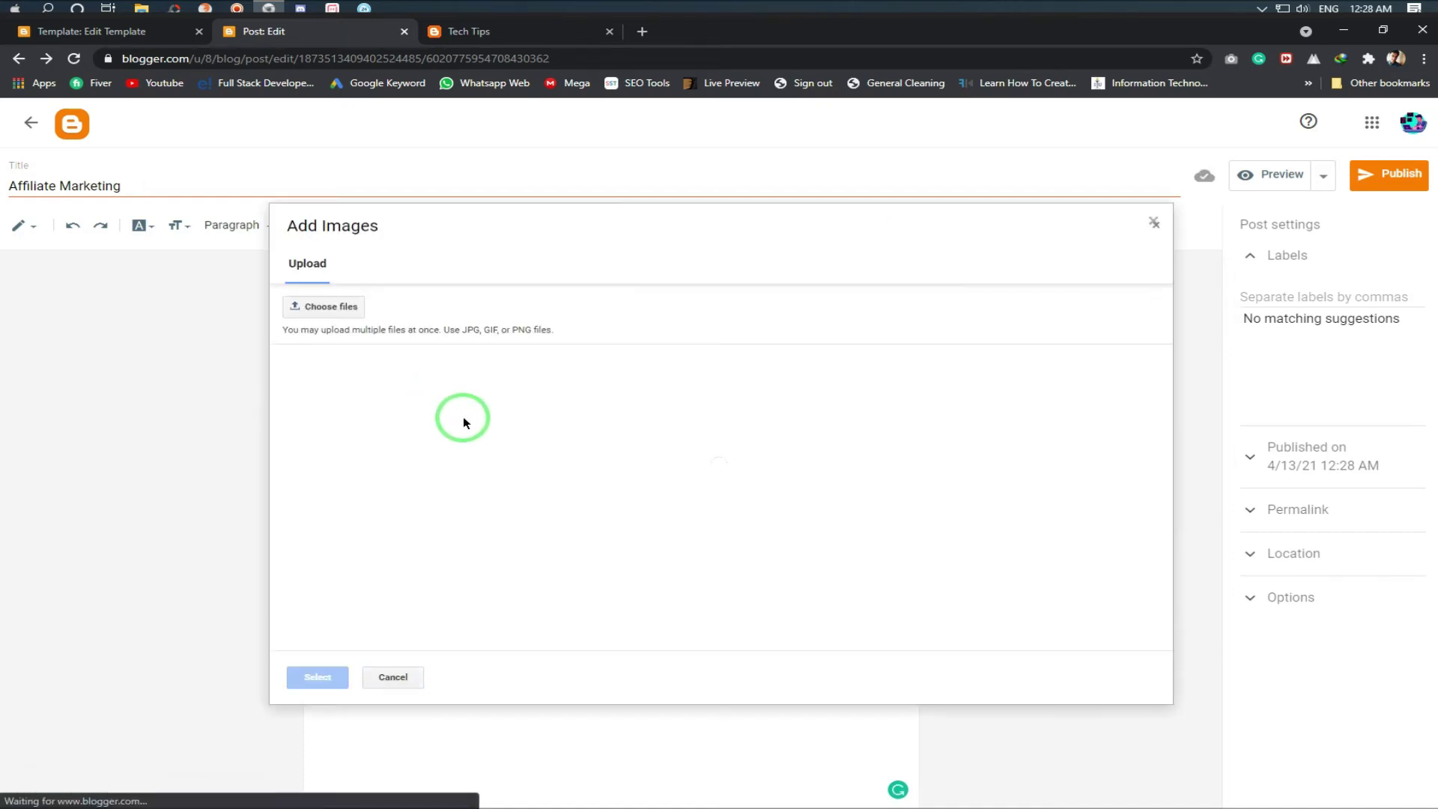
click(337, 307)
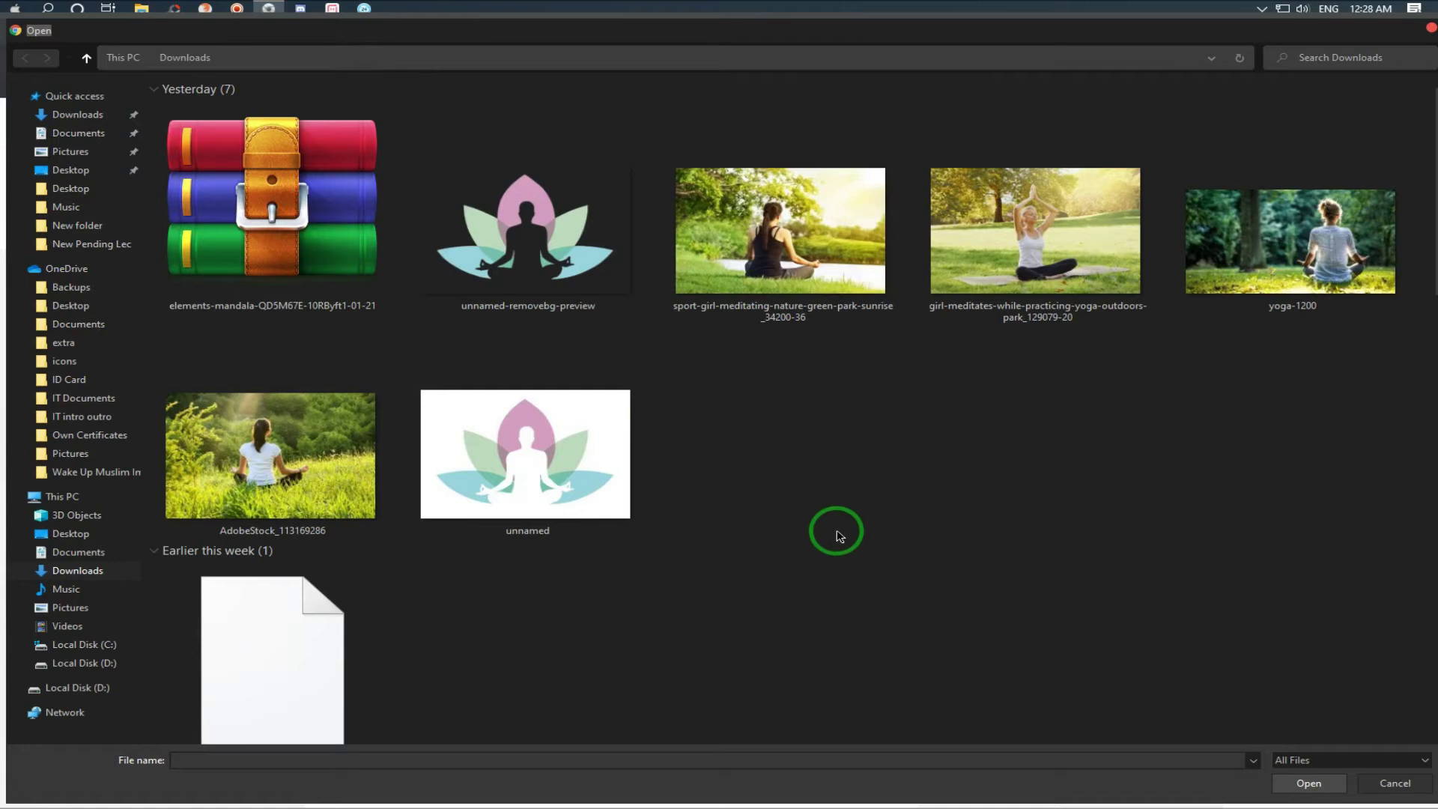
double_click(1357, 289)
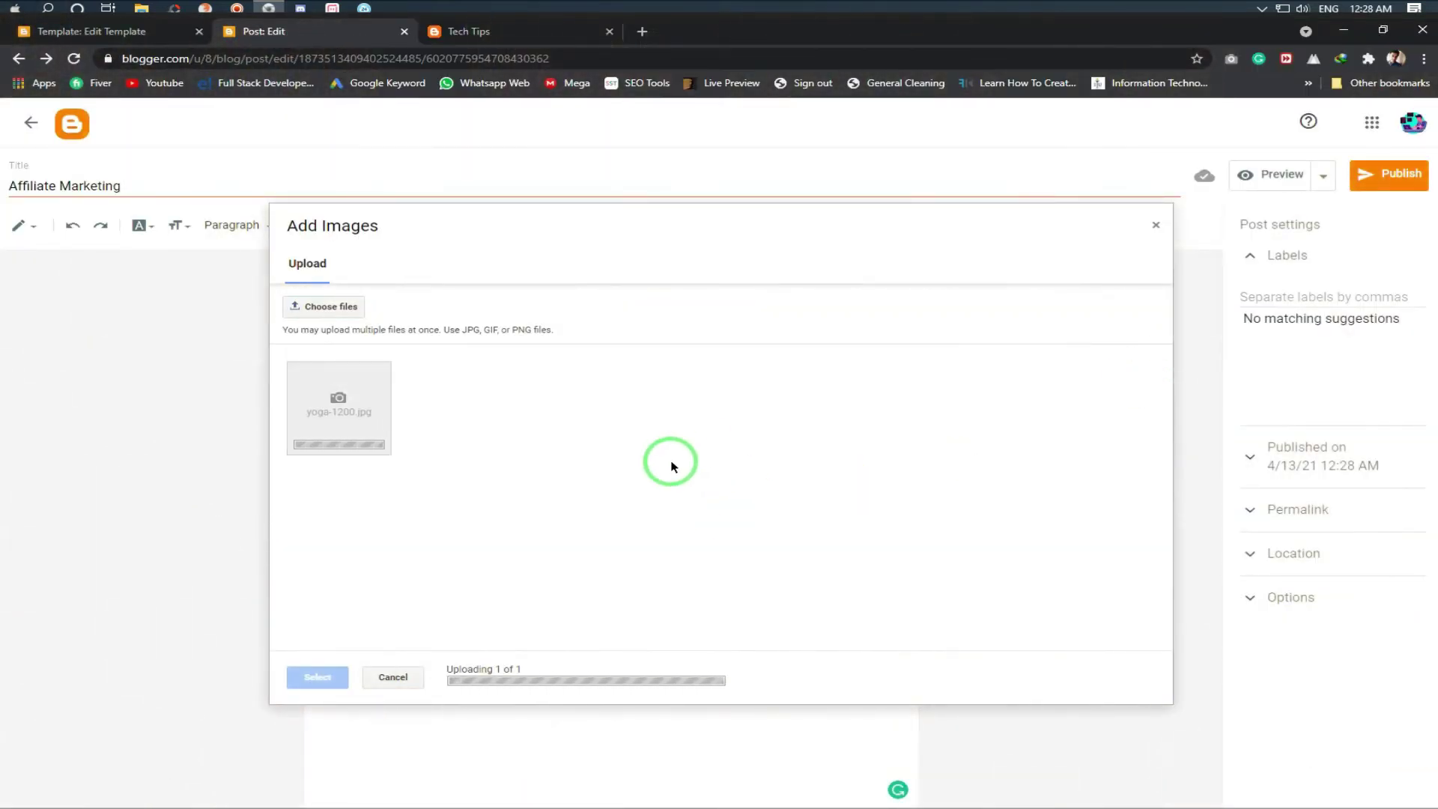
click(410, 449)
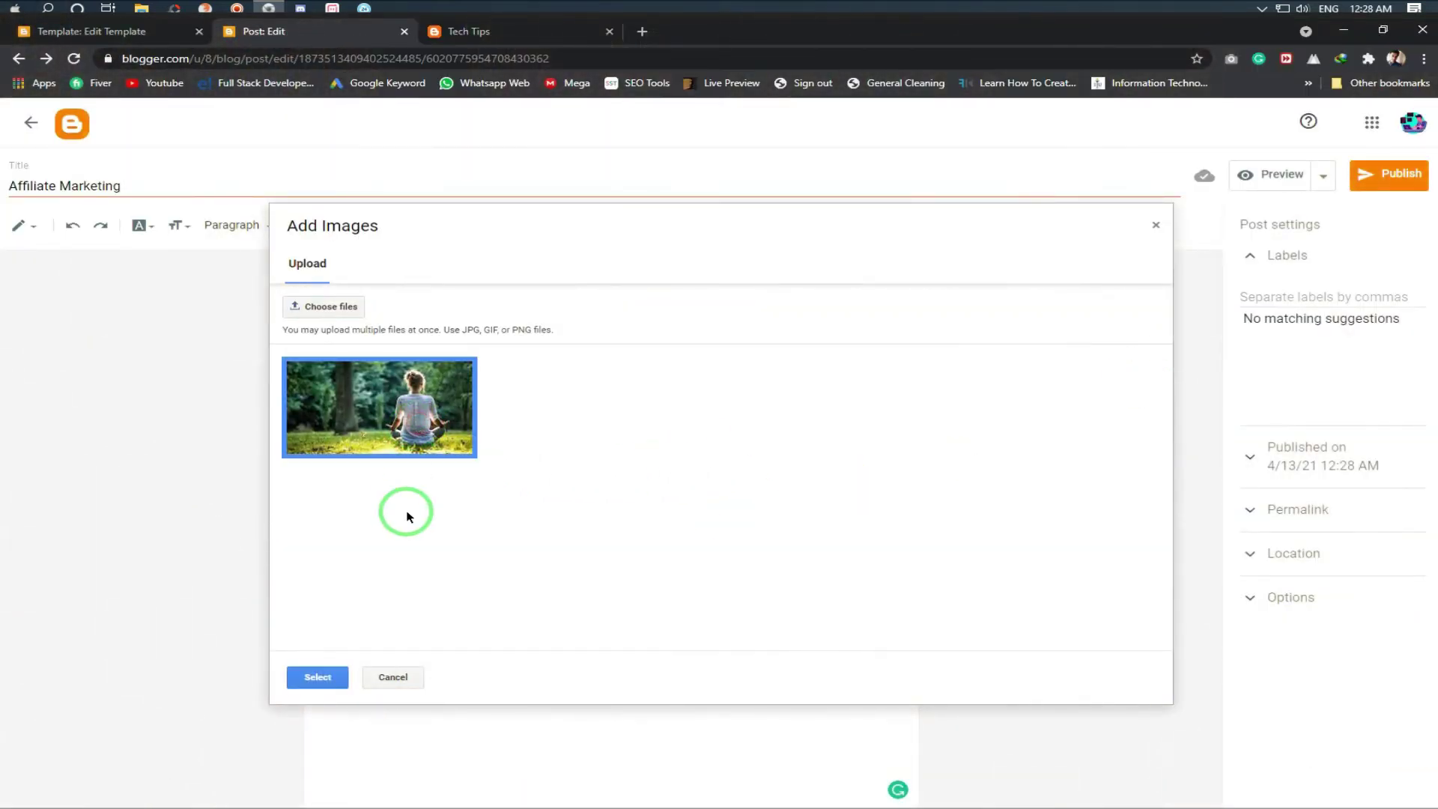
click(318, 677)
click(493, 312)
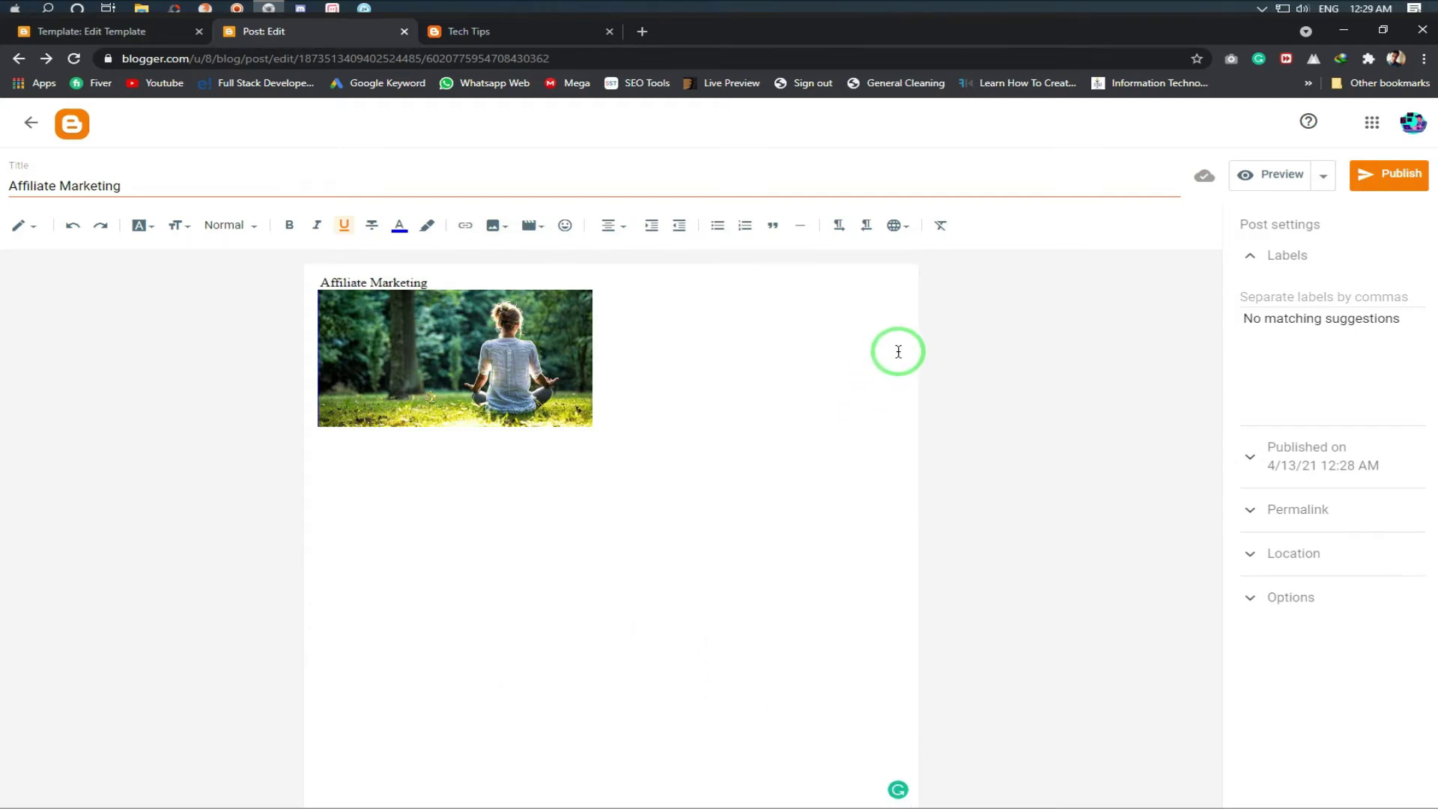
Copy the title "Affiliate Marketing" into the post's labels and publish the post
click(1358, 294)
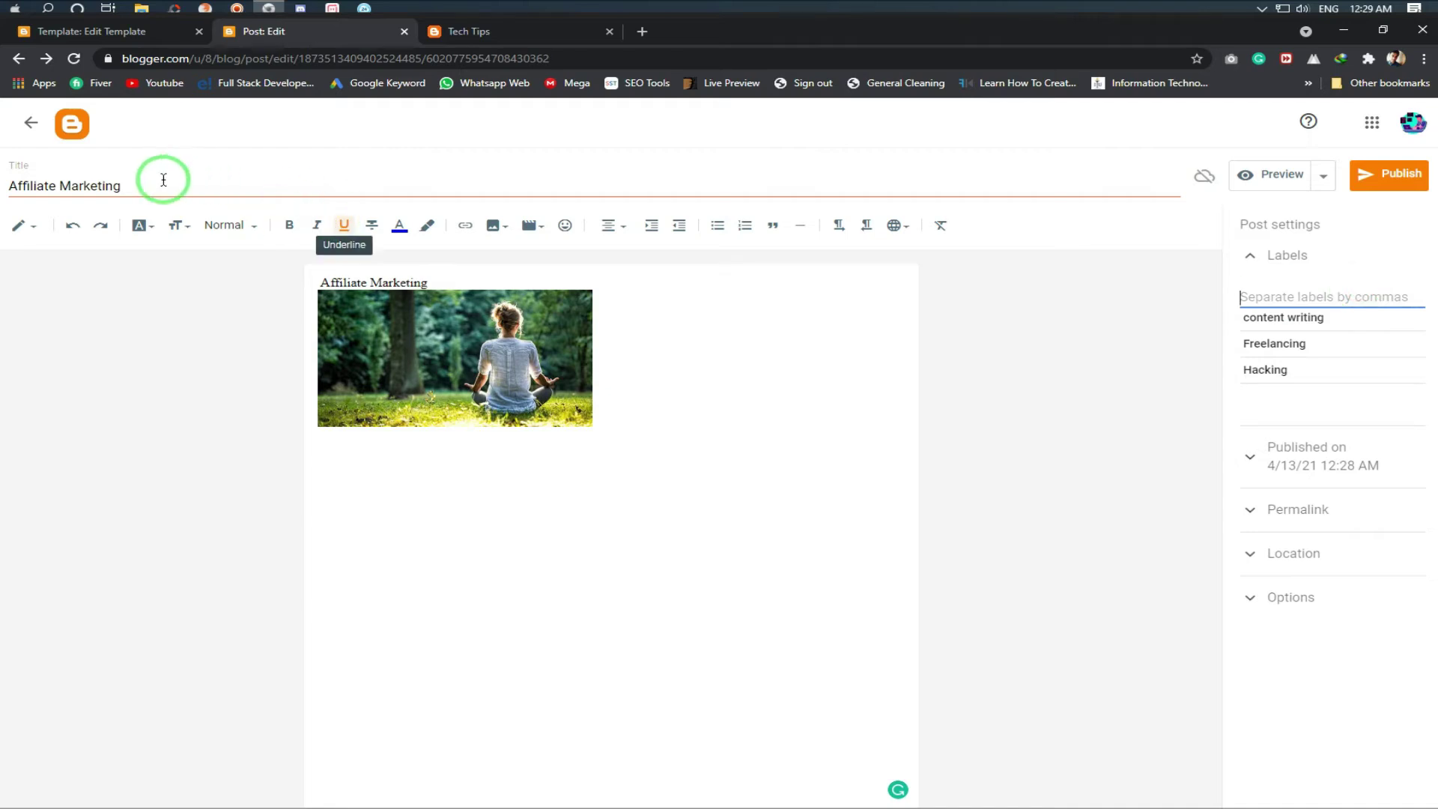
drag(163, 180, 8, 194)
right_click(97, 186)
click(167, 238)
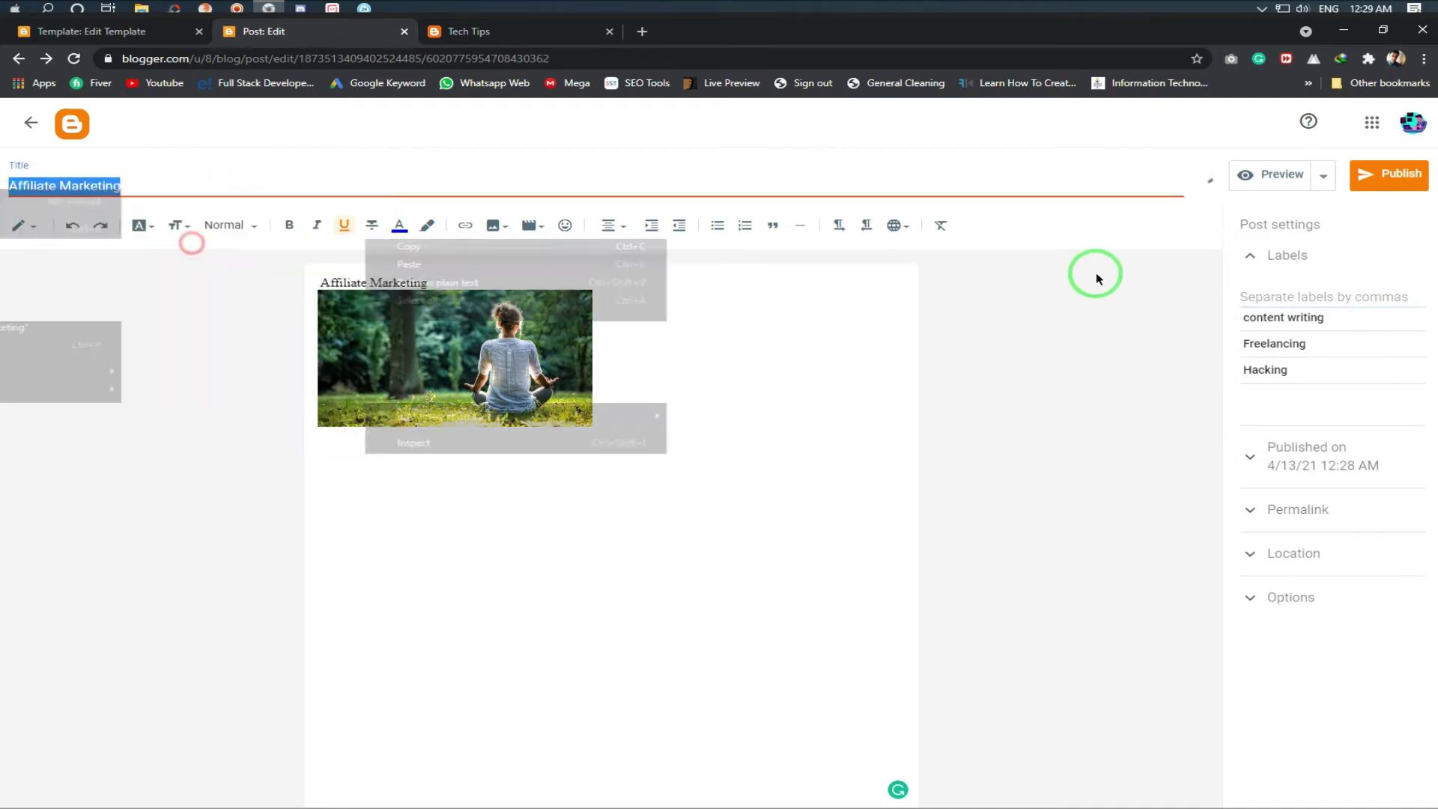
click(1275, 294)
right_click(1275, 295)
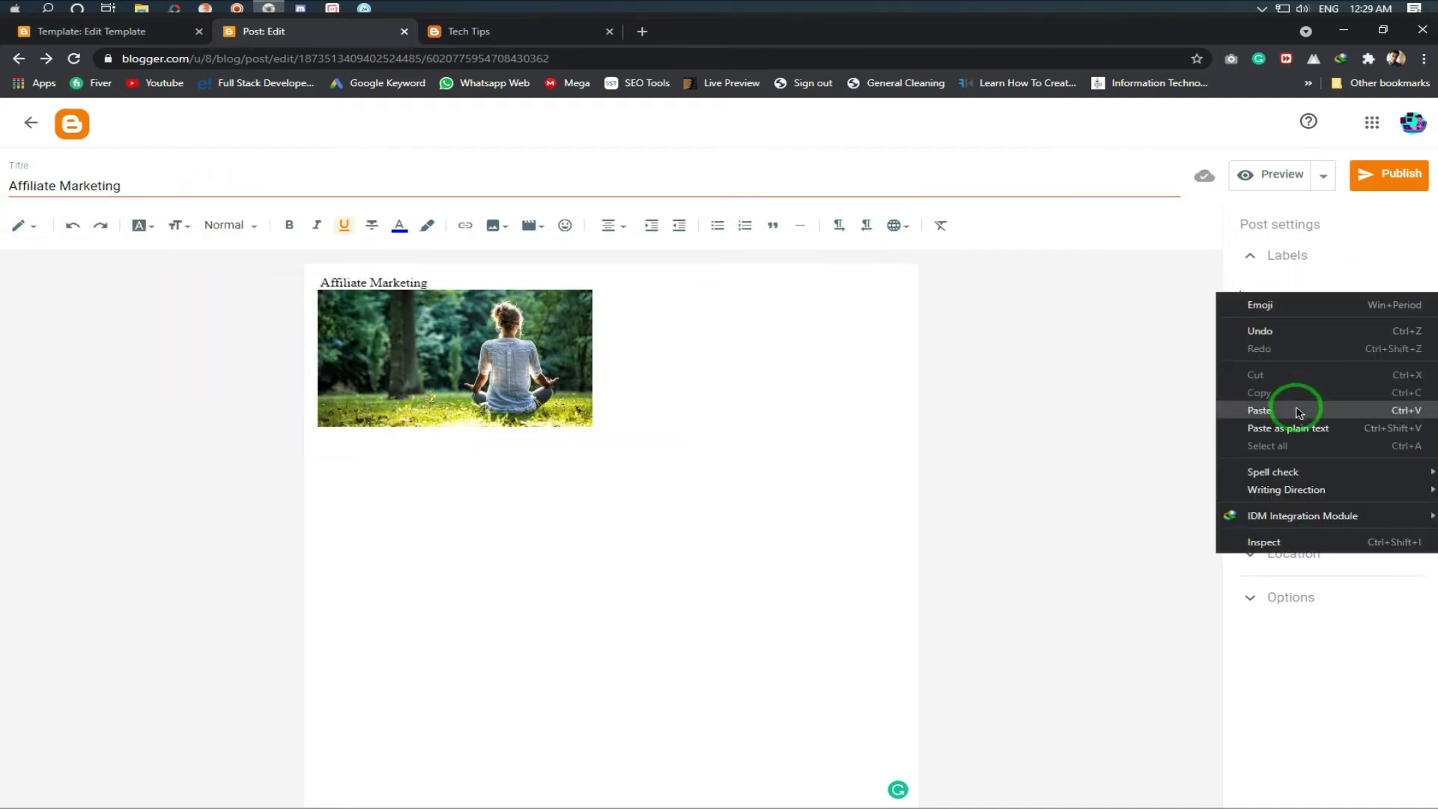
click(1293, 411)
click(1385, 180)
click(805, 487)
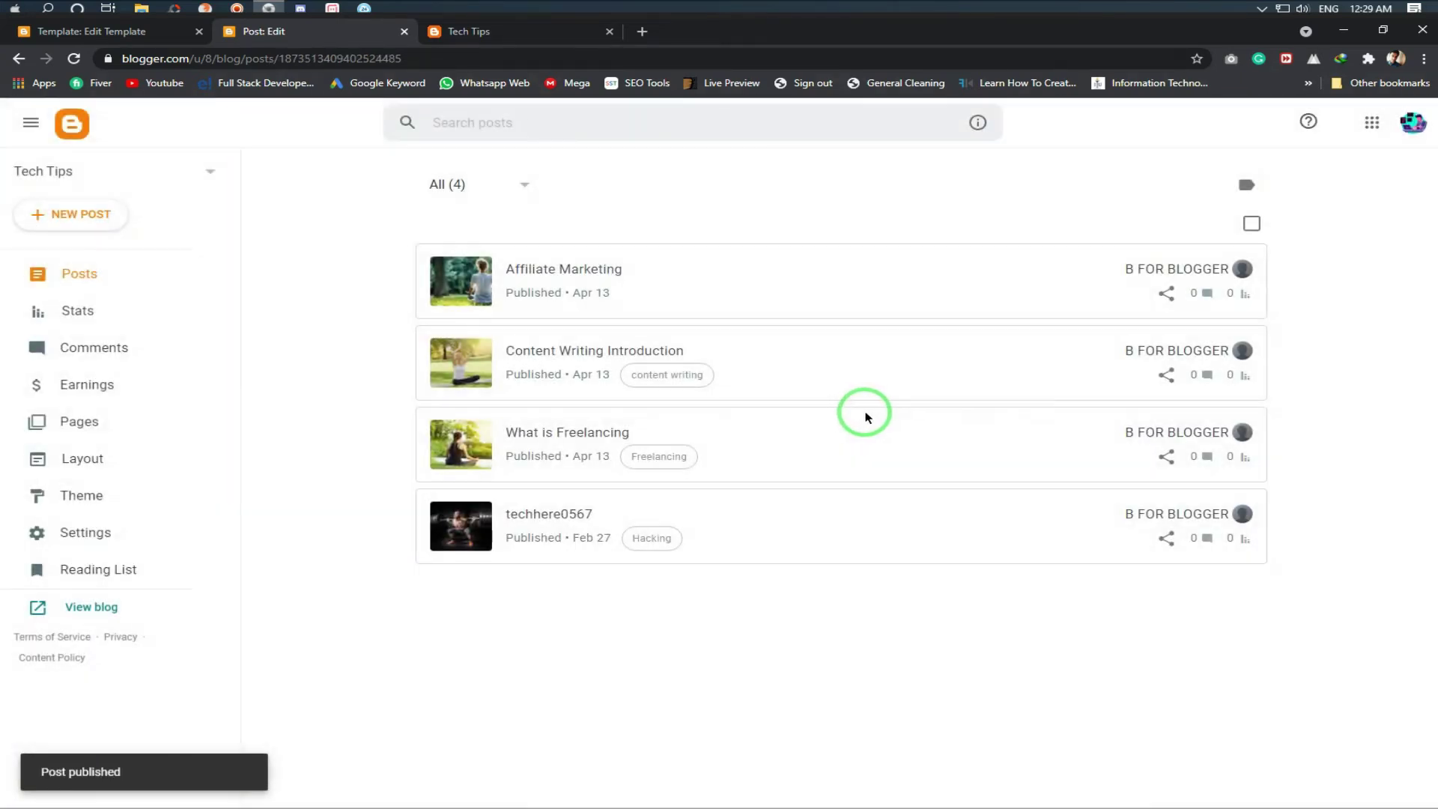
Reload the posts list and apply the label "Affiliate Marketing" to the "Affiliate Marketing" post
click(69, 59)
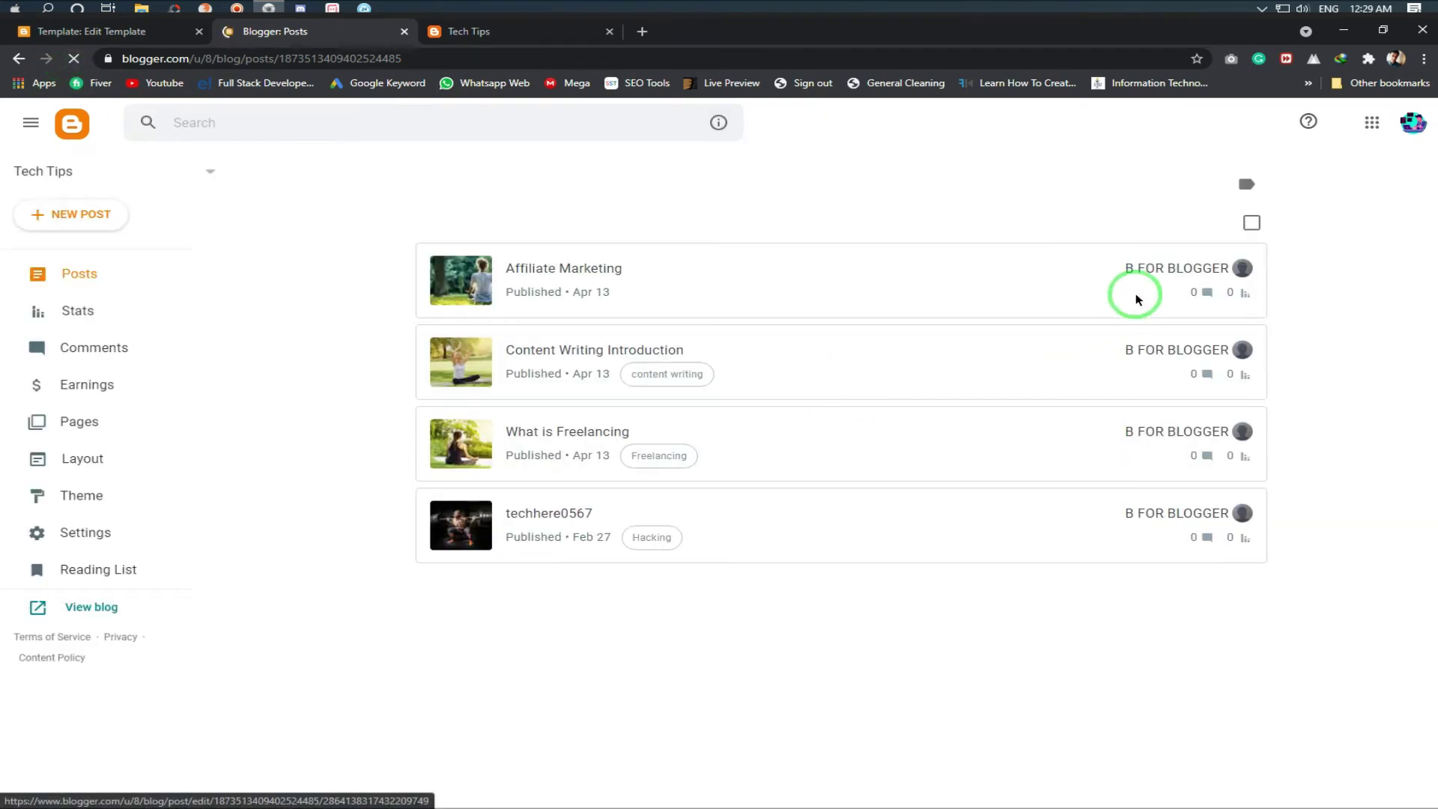
click(1132, 373)
click(786, 389)
right_click(788, 387)
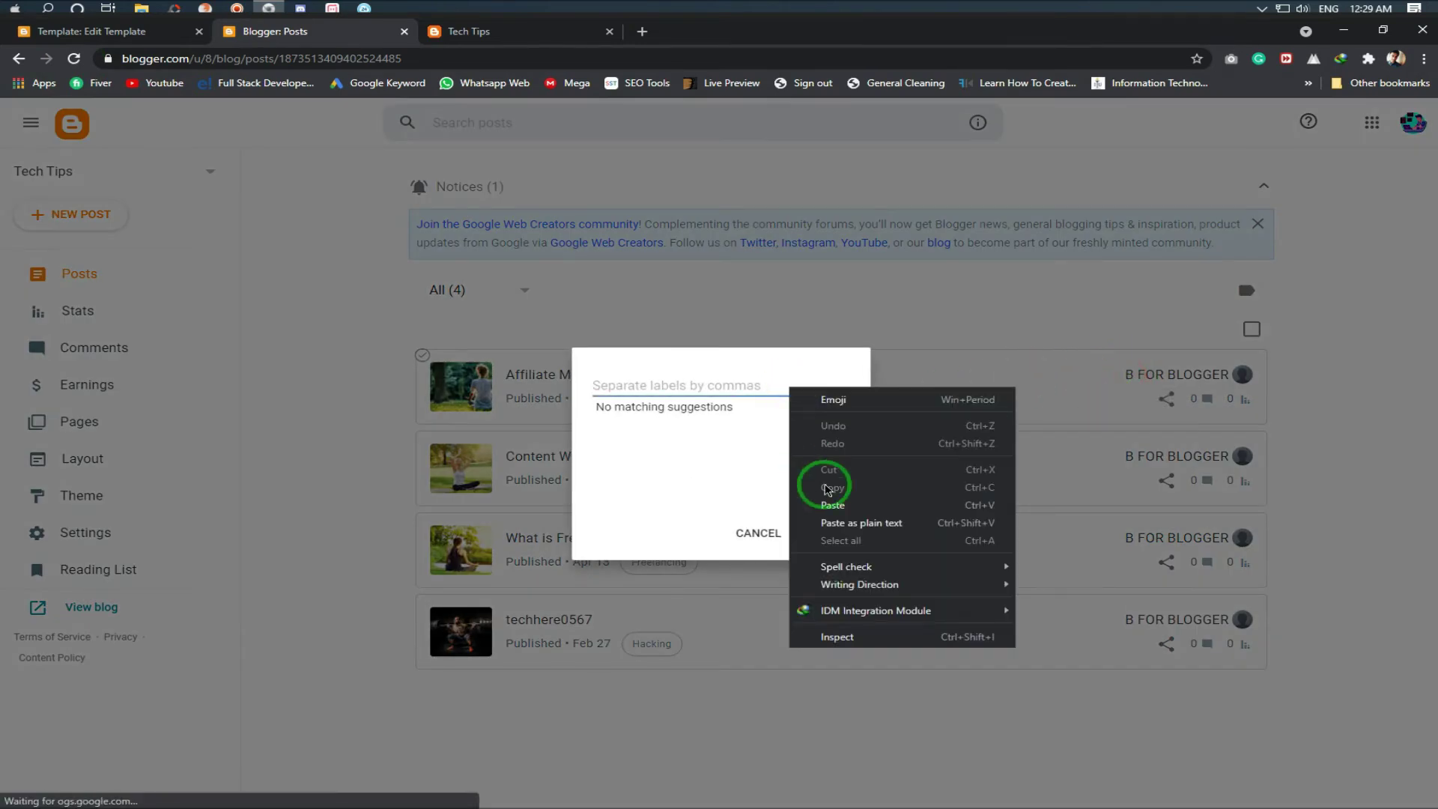
click(832, 505)
click(823, 532)
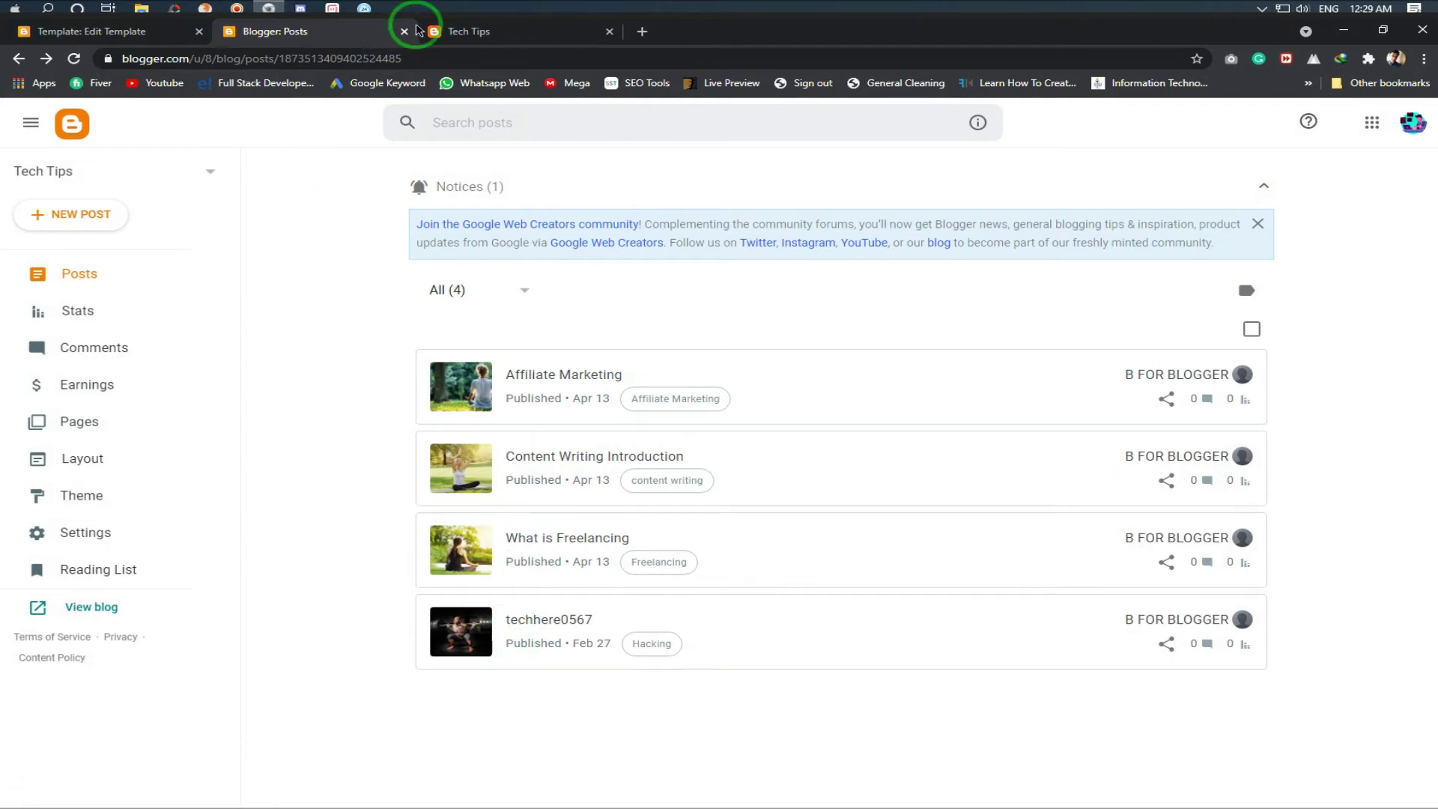
Check the live blog's menu and the theme code, and return to the posts list
click(485, 30)
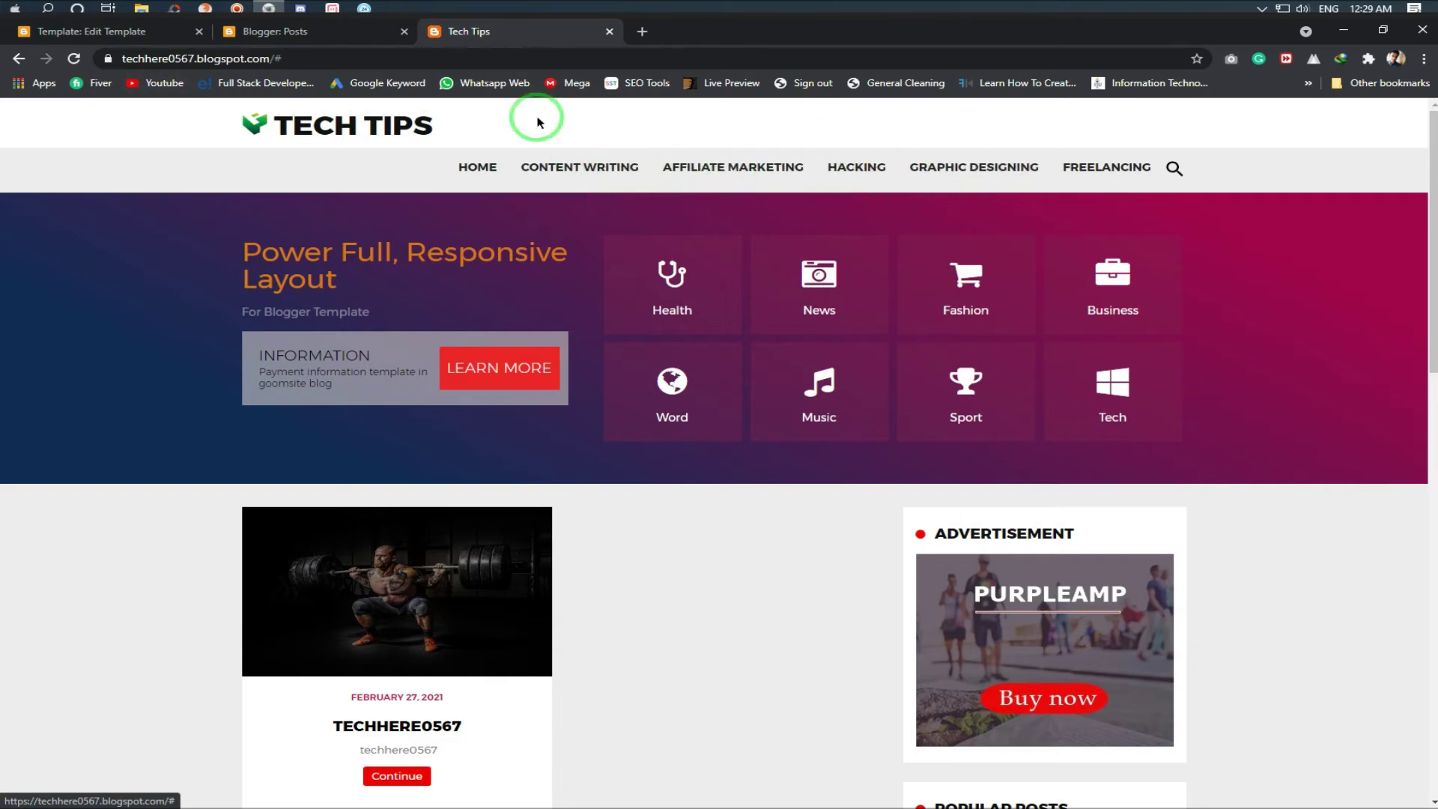
click(95, 33)
click(278, 31)
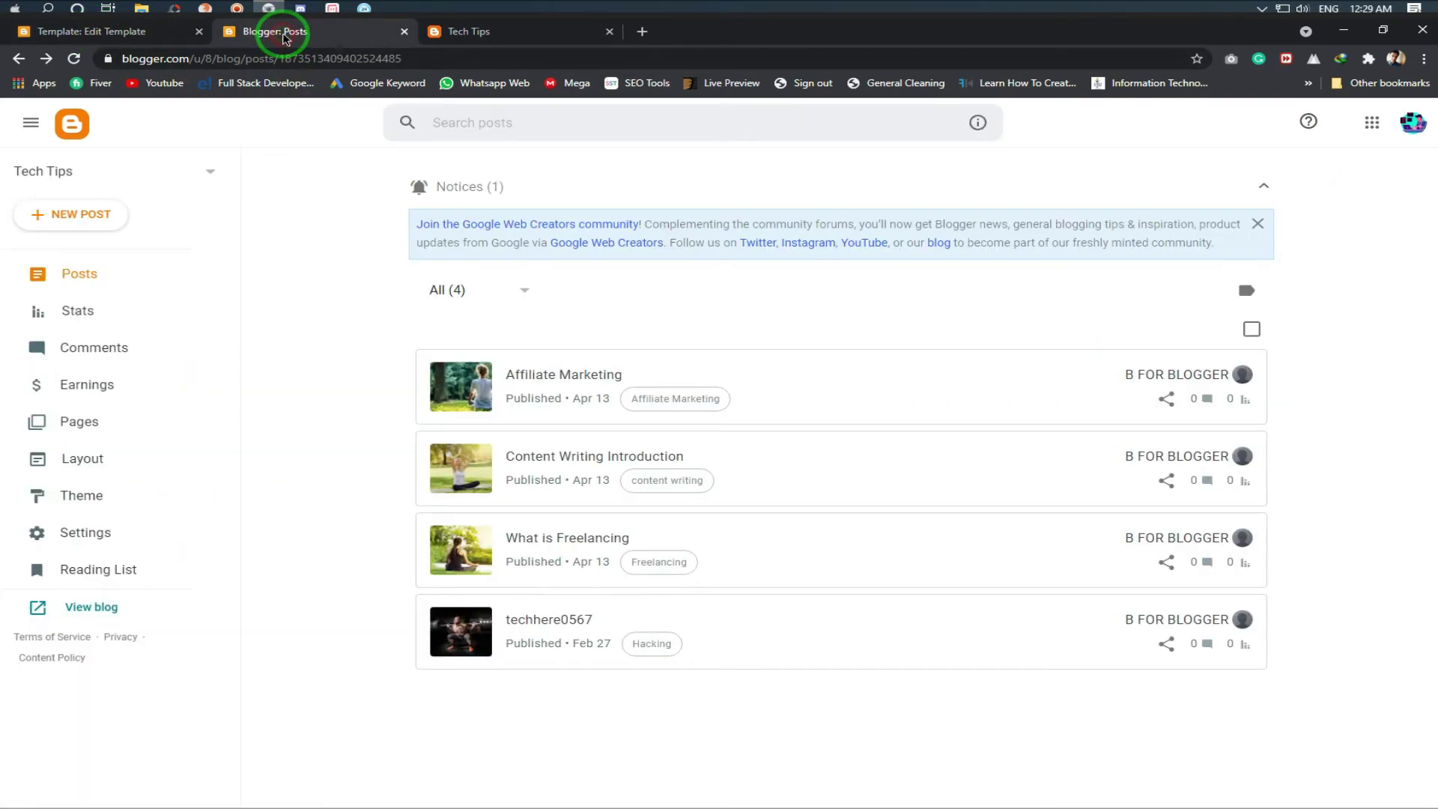
Create a new post titled "What is Graphic Designing" and copy the title into its body
click(82, 214)
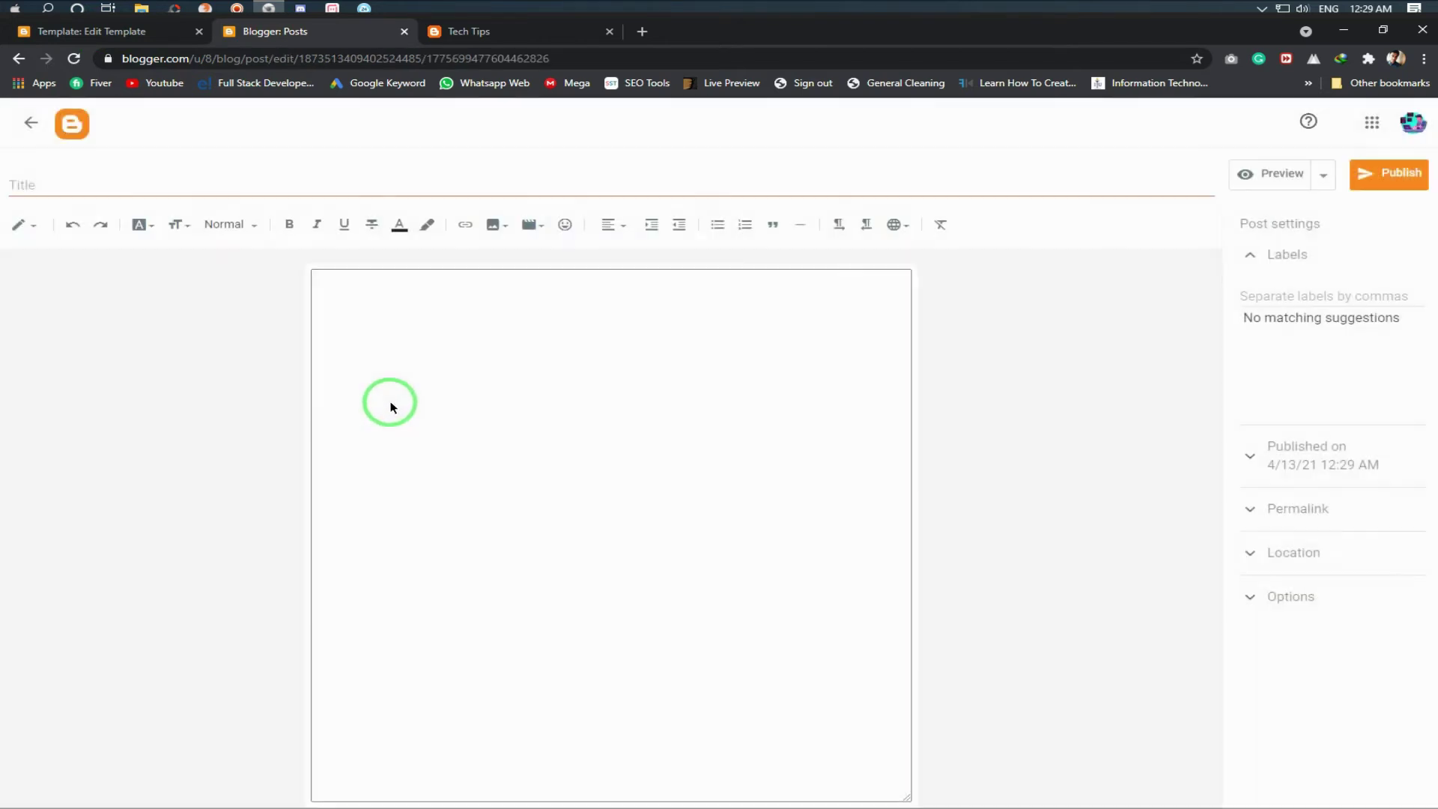
click(258, 187)
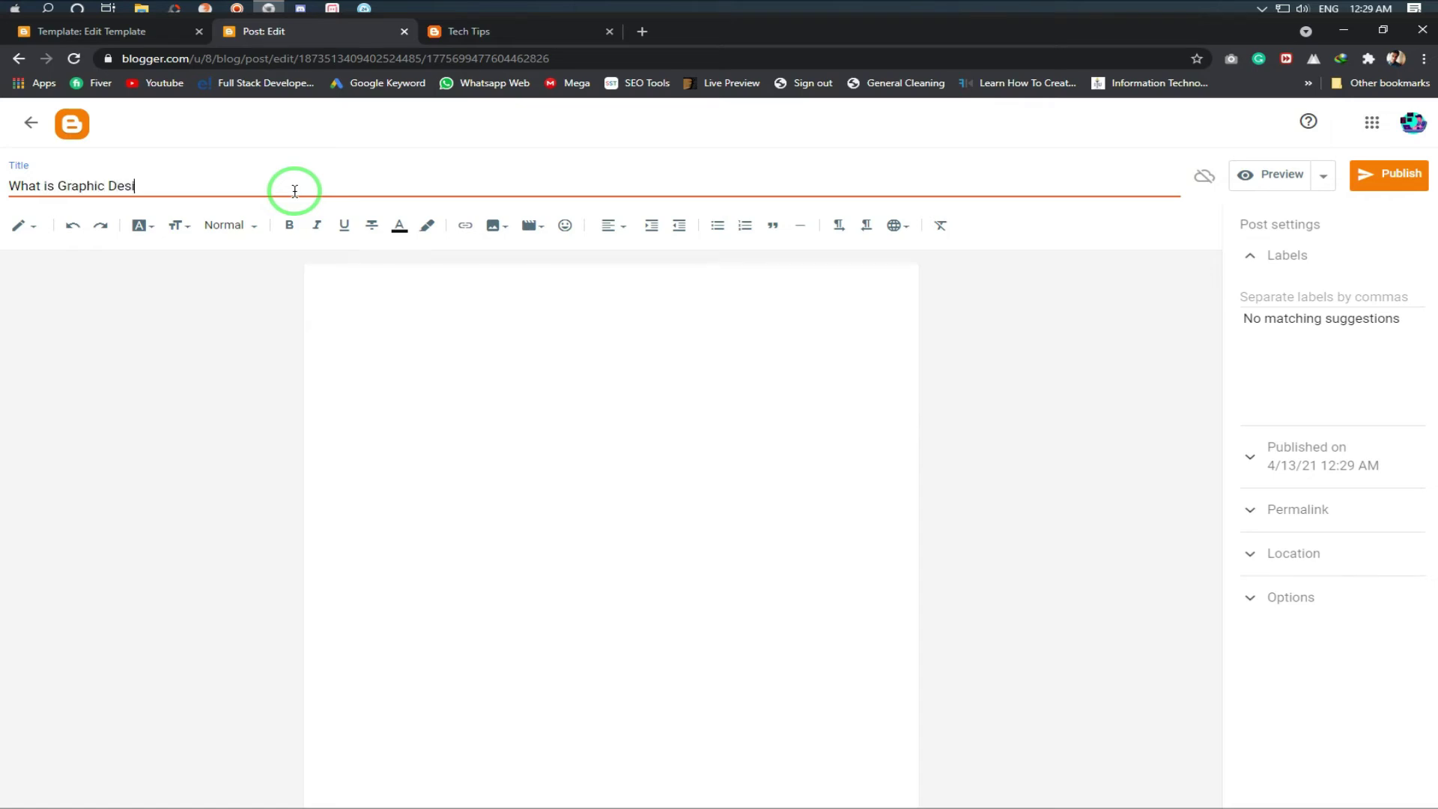
triple_click(294, 191)
key(BackSpace)
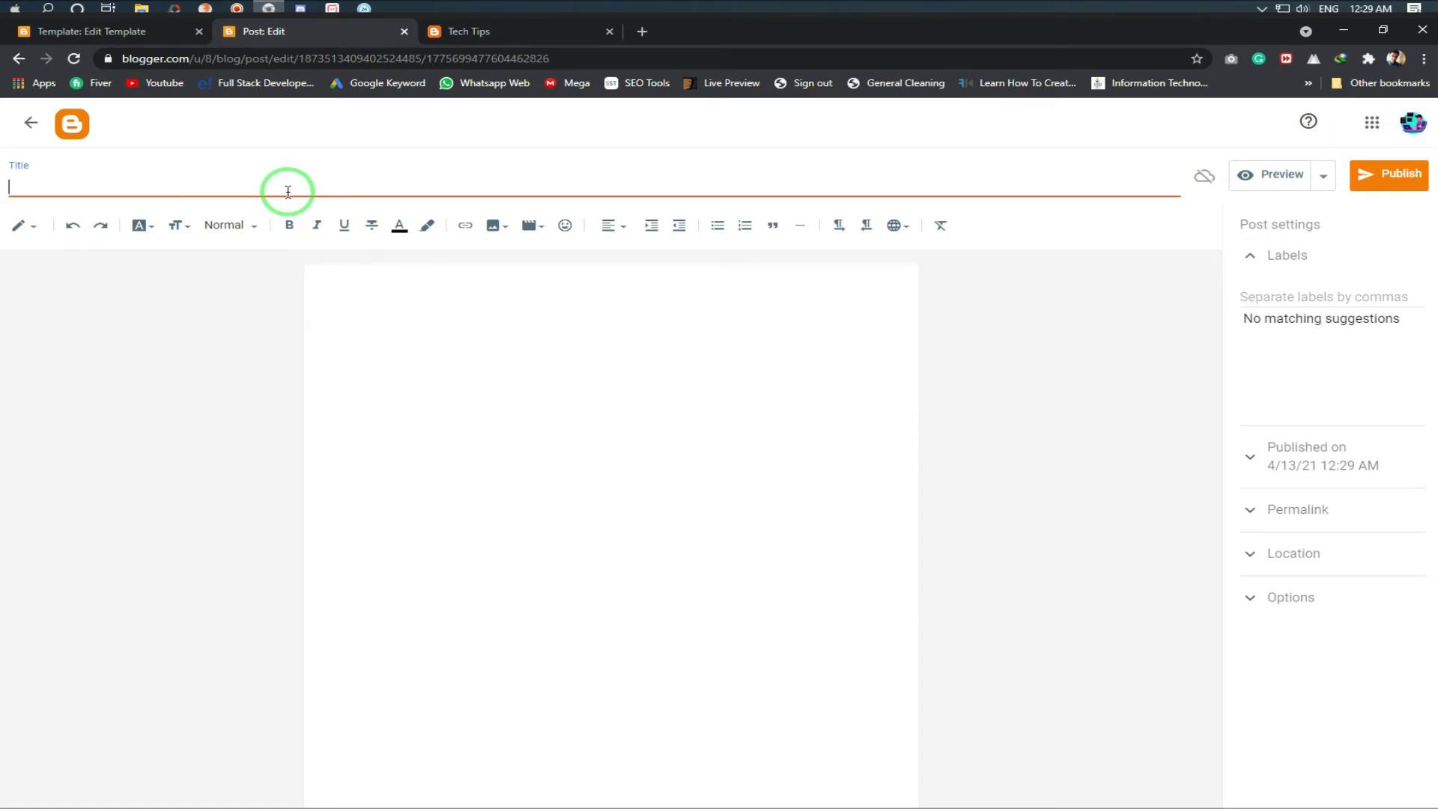
key(ctrl+z)
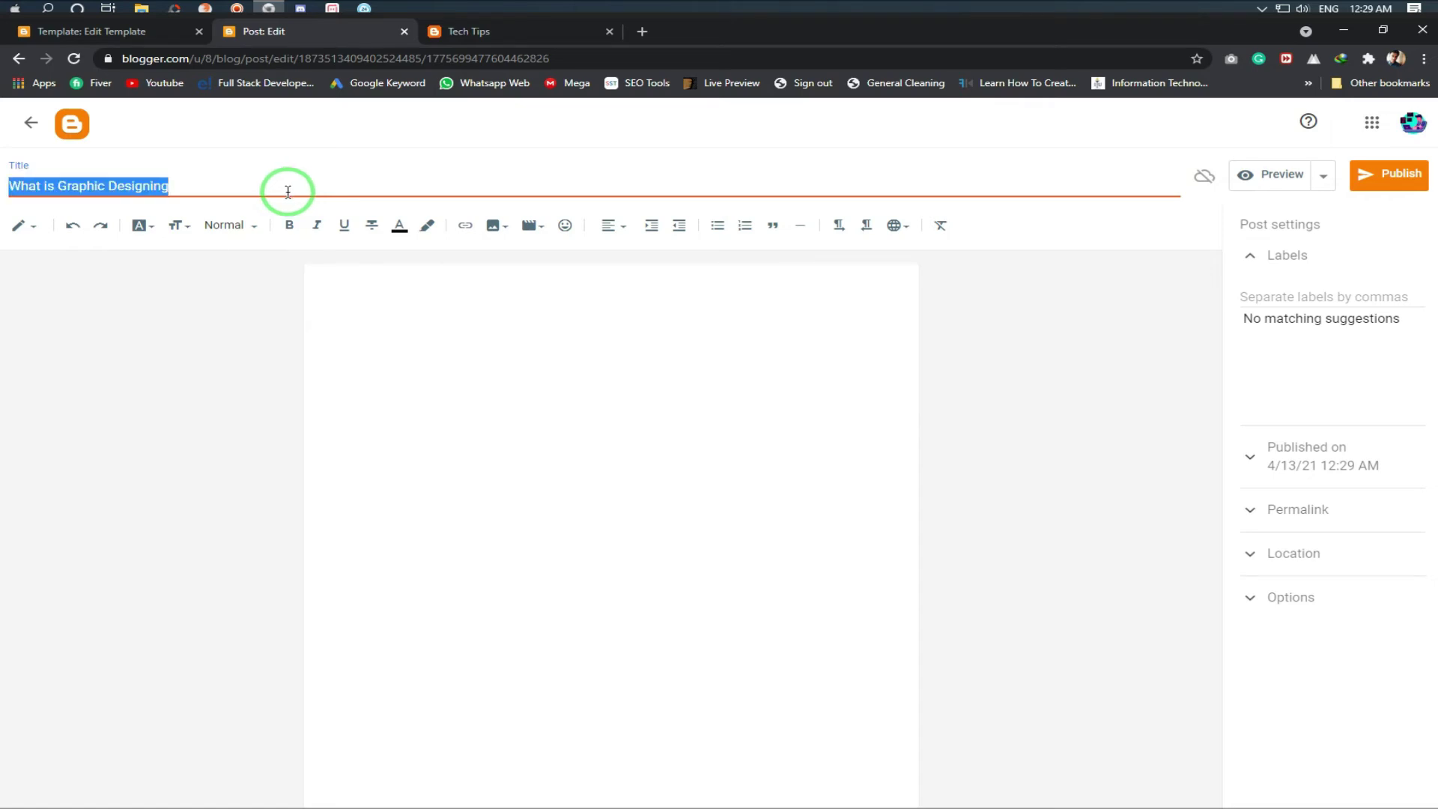
click(377, 361)
key(ctrl+v)
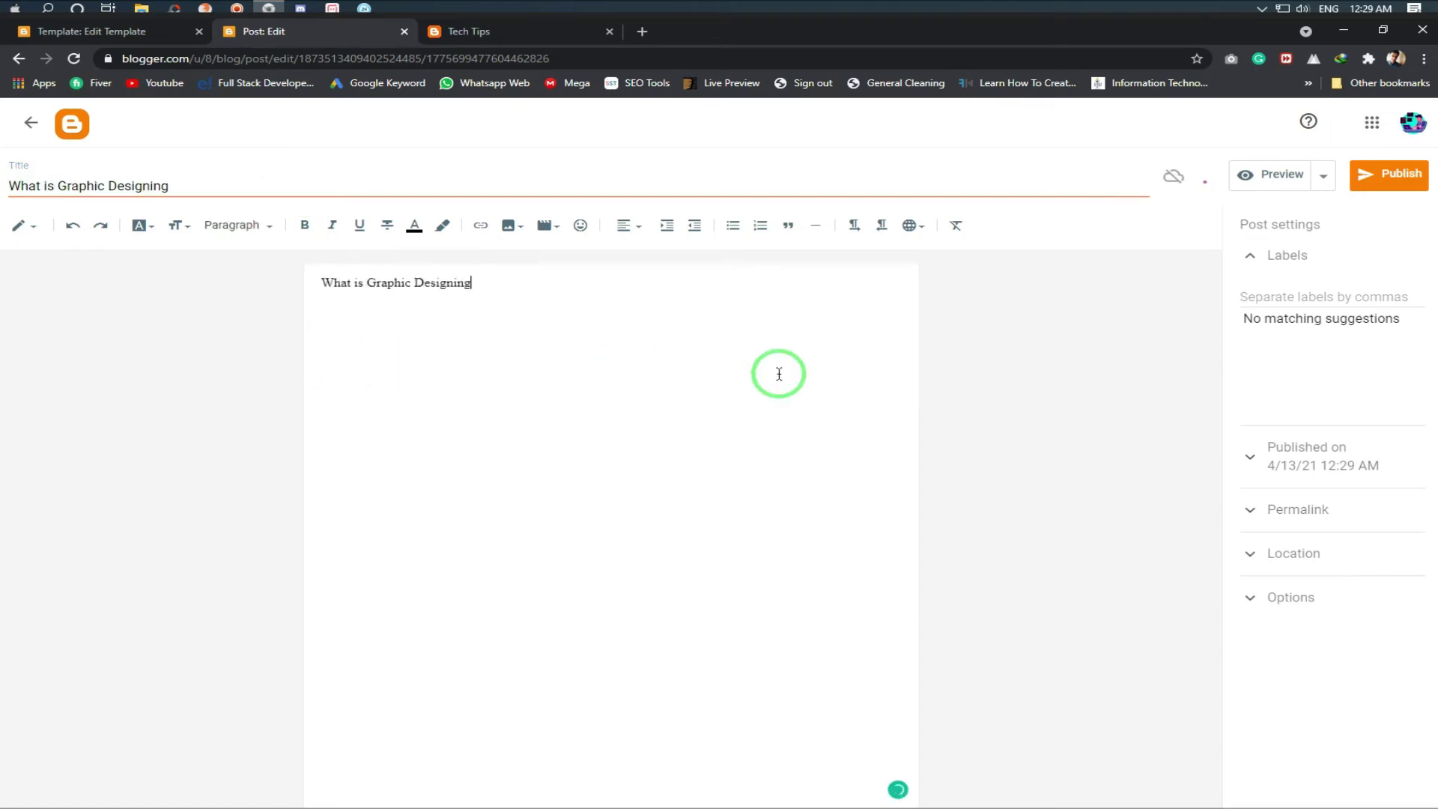
Label the post "What is Graphic Designing"
click(1284, 292)
key(ctrl+v)
text(,)
Upload AdobeStock_113169286 from the Downloads folder and insert it after the post's text
click(528, 228)
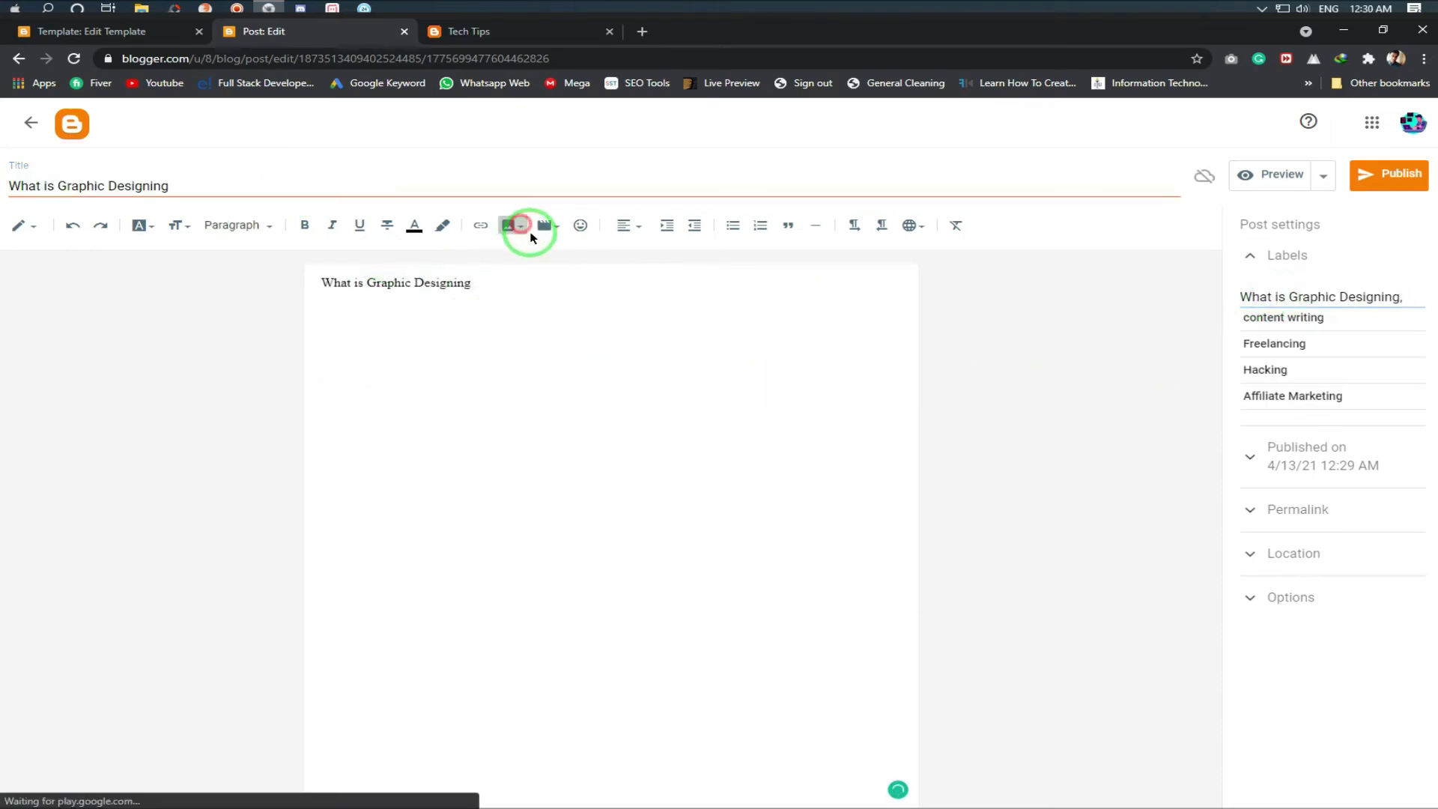
click(364, 443)
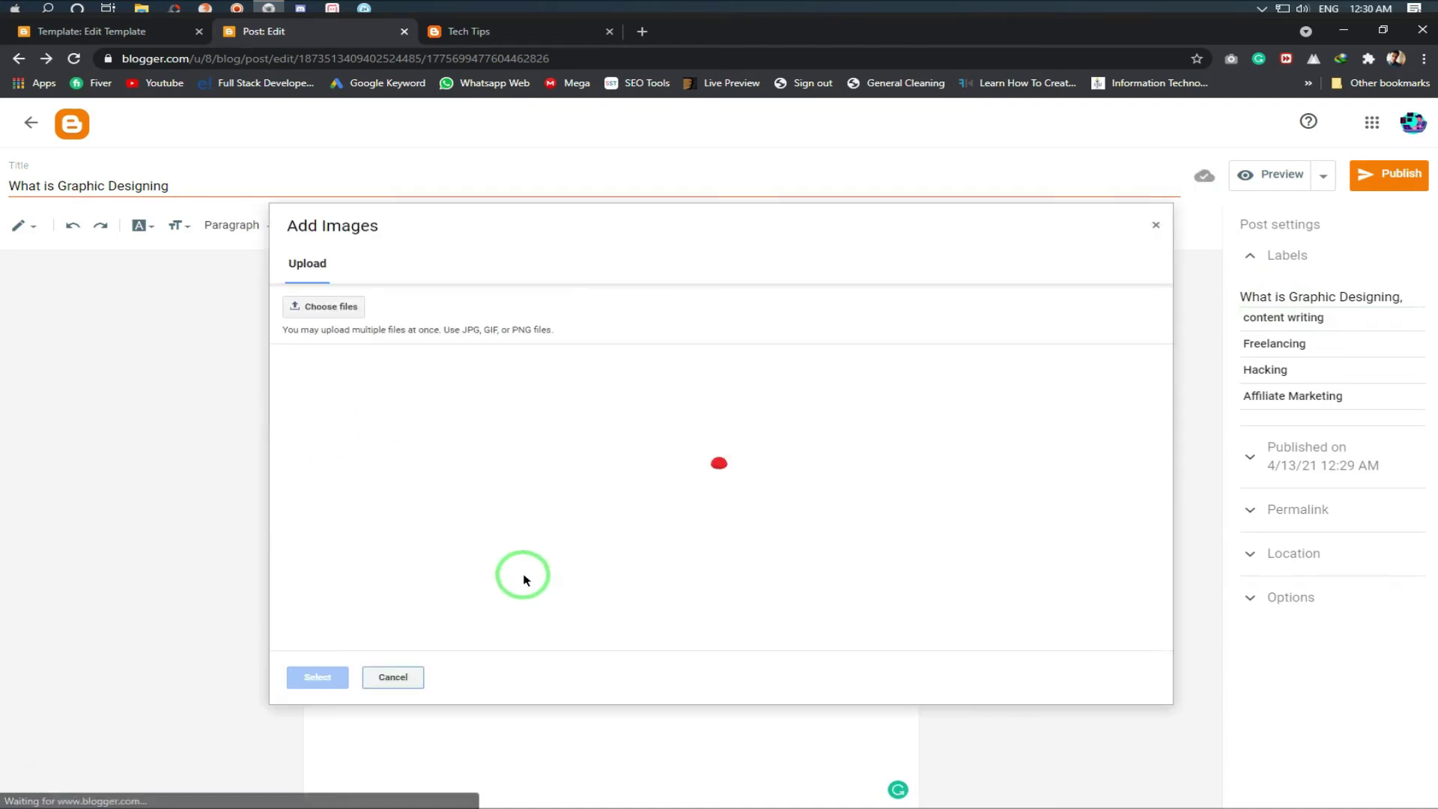
click(315, 306)
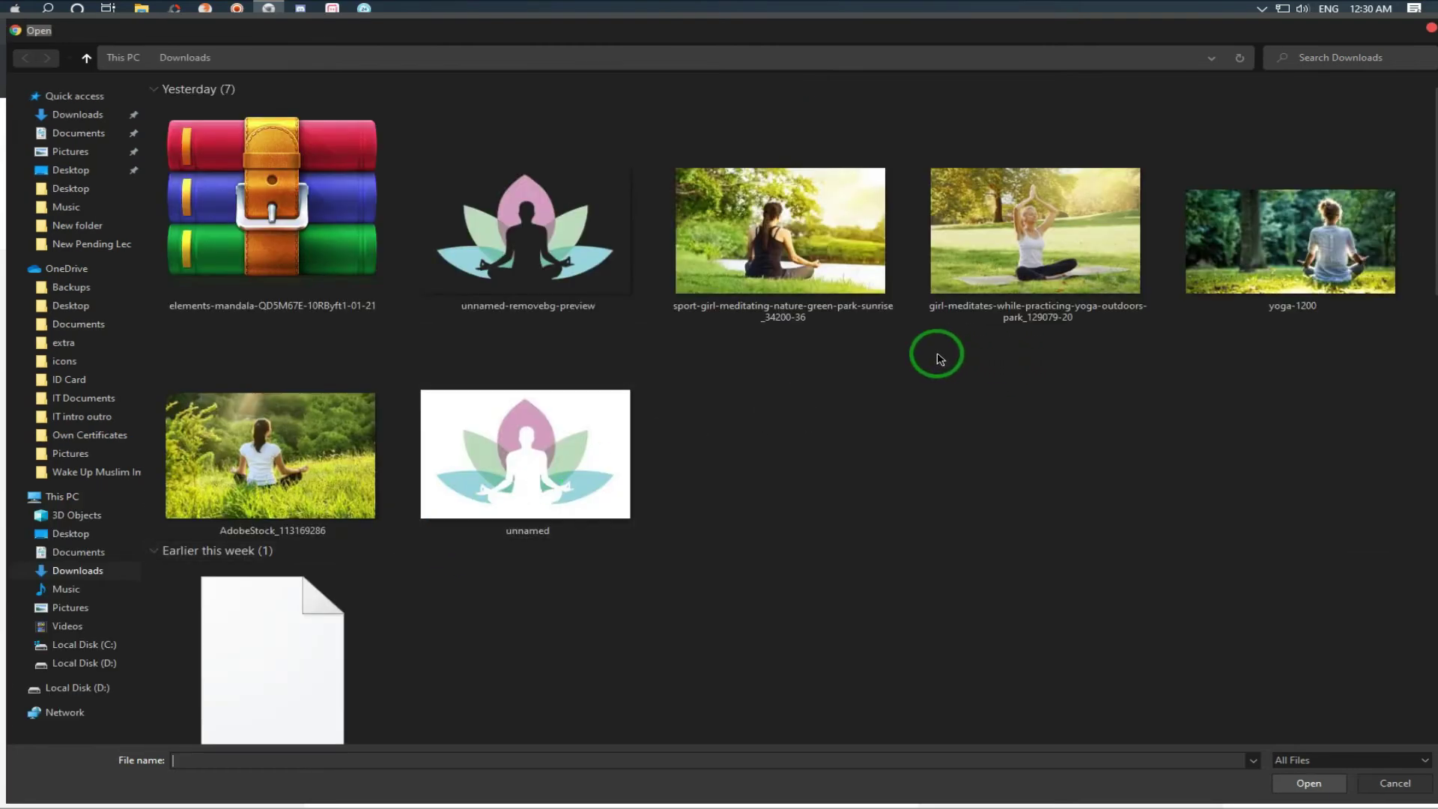
double_click(372, 443)
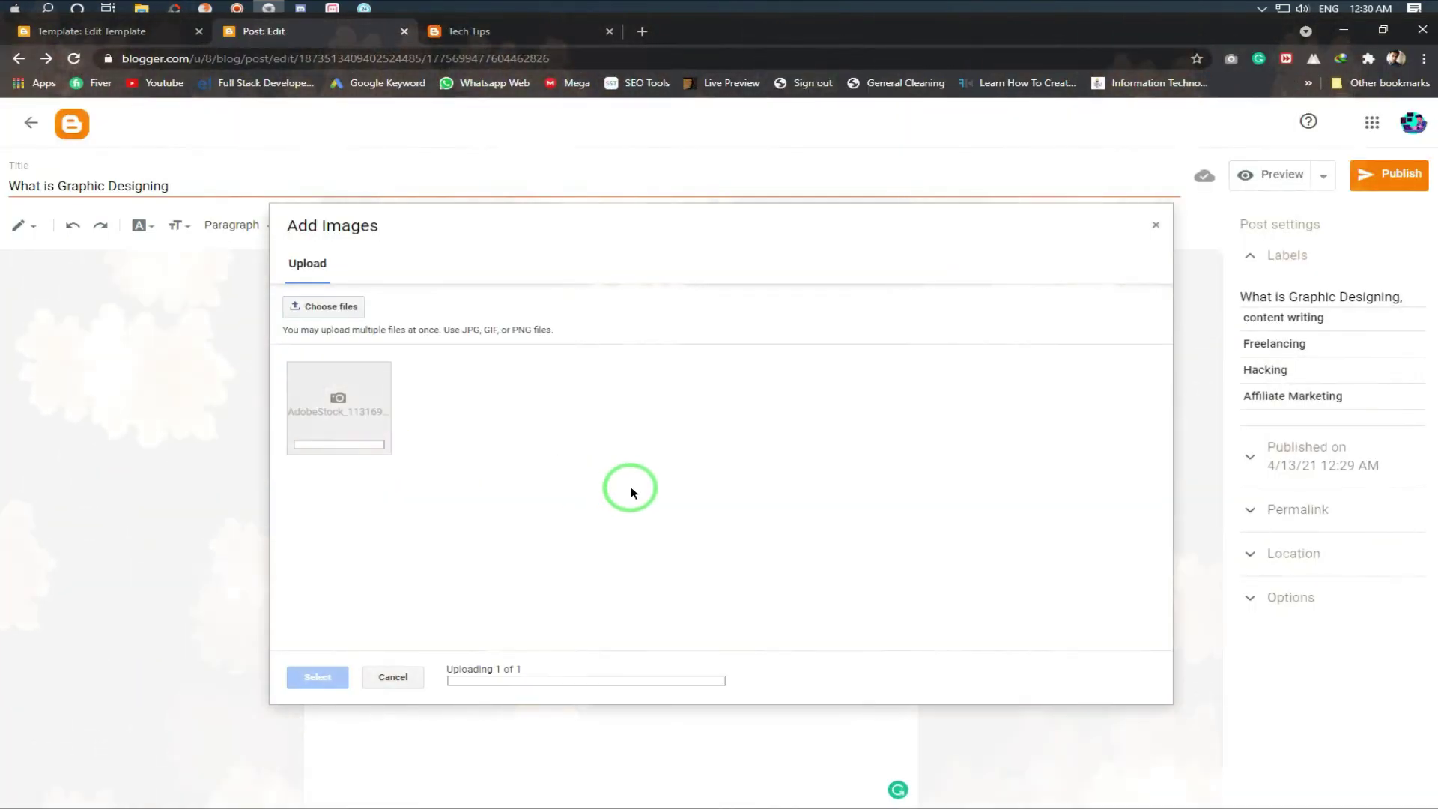
click(379, 417)
click(315, 676)
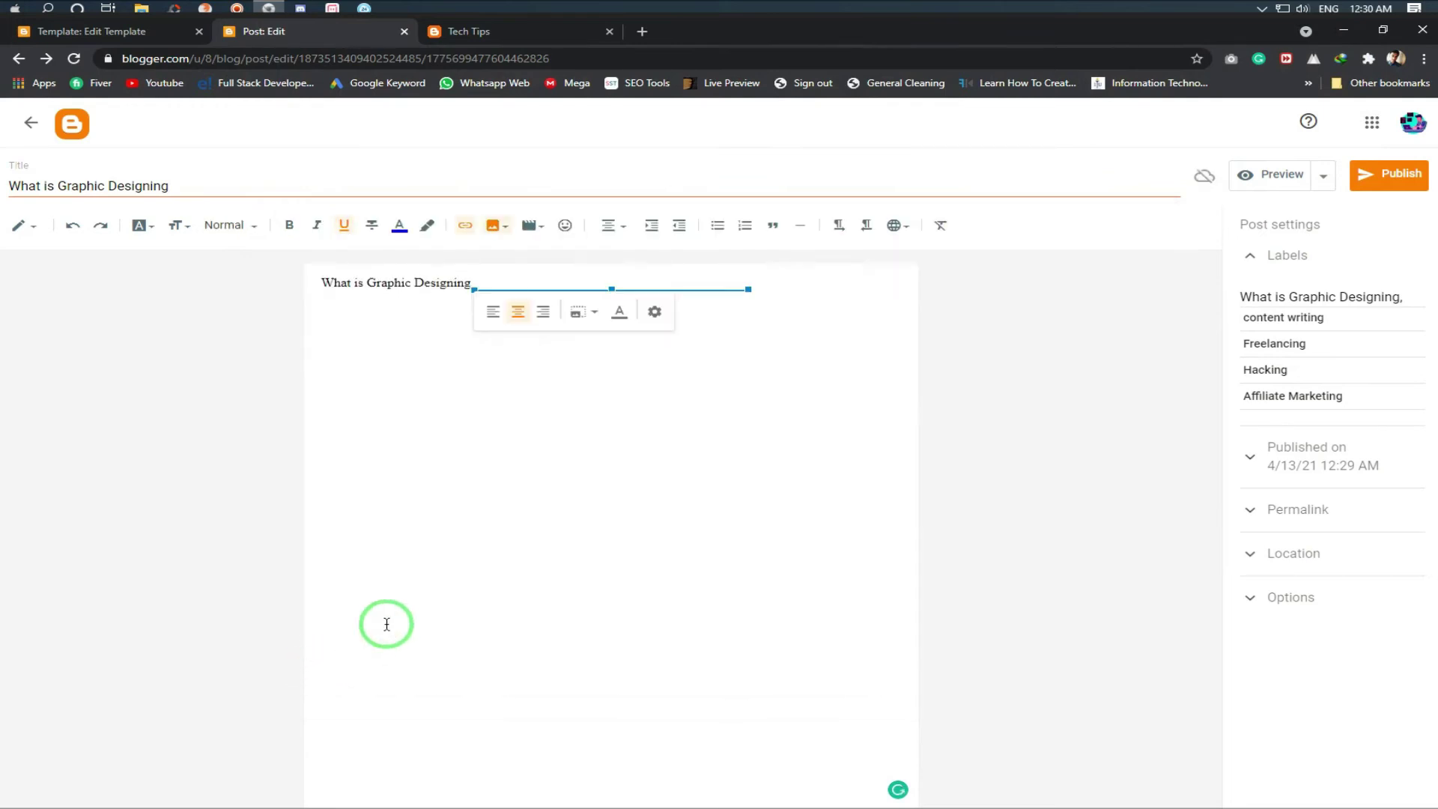
Left-align the inserted image and publish the "What is Graphic Designing" post
click(485, 309)
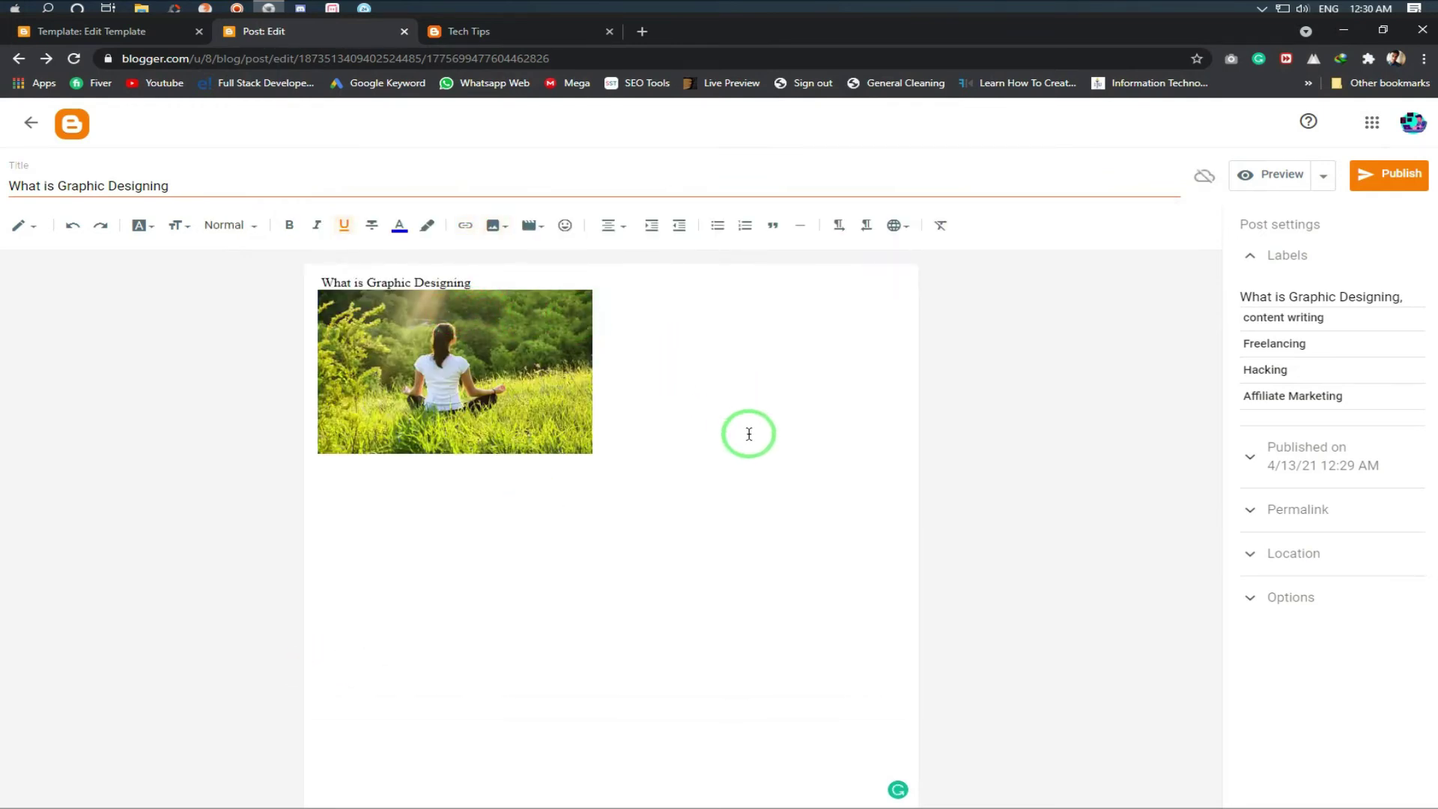
click(1385, 174)
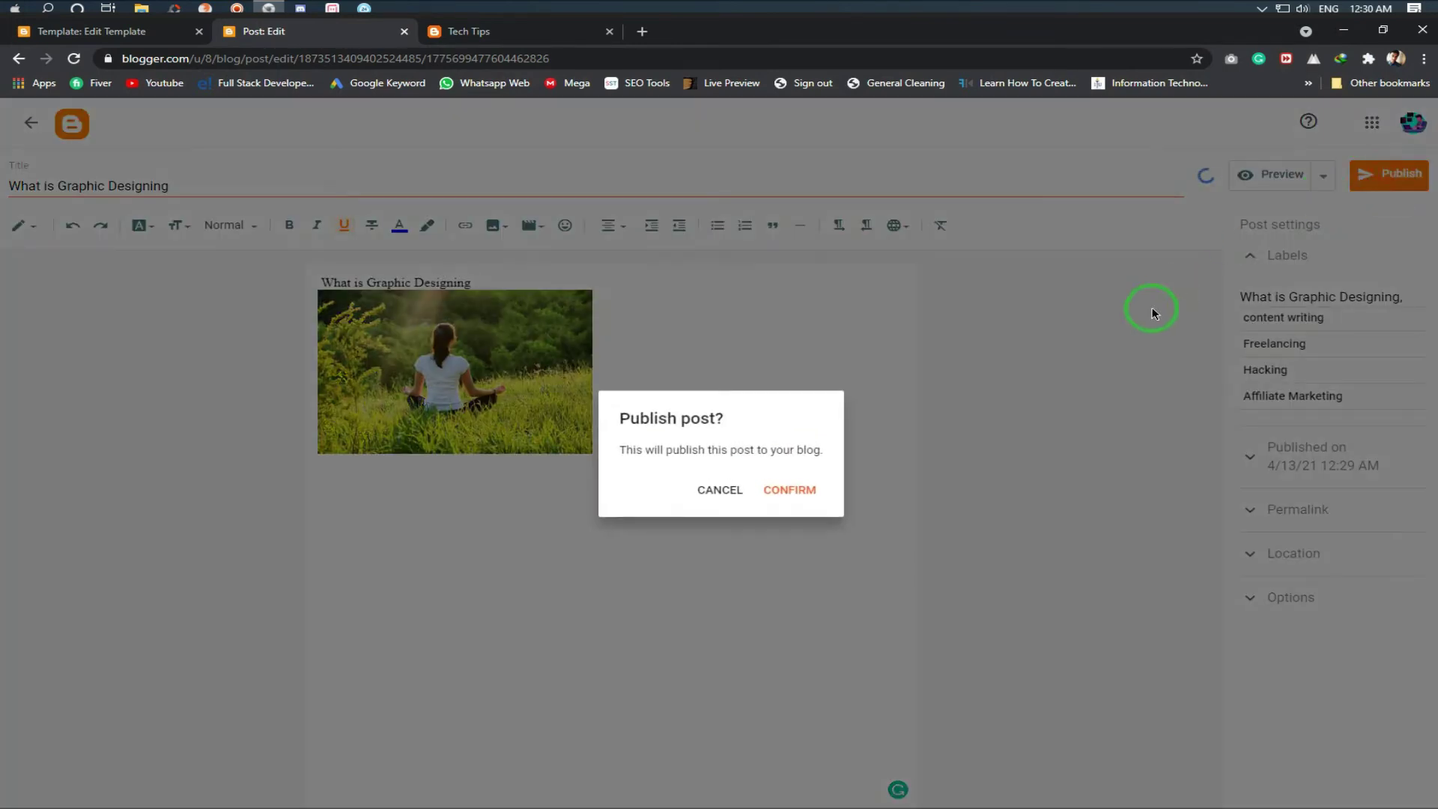
click(796, 491)
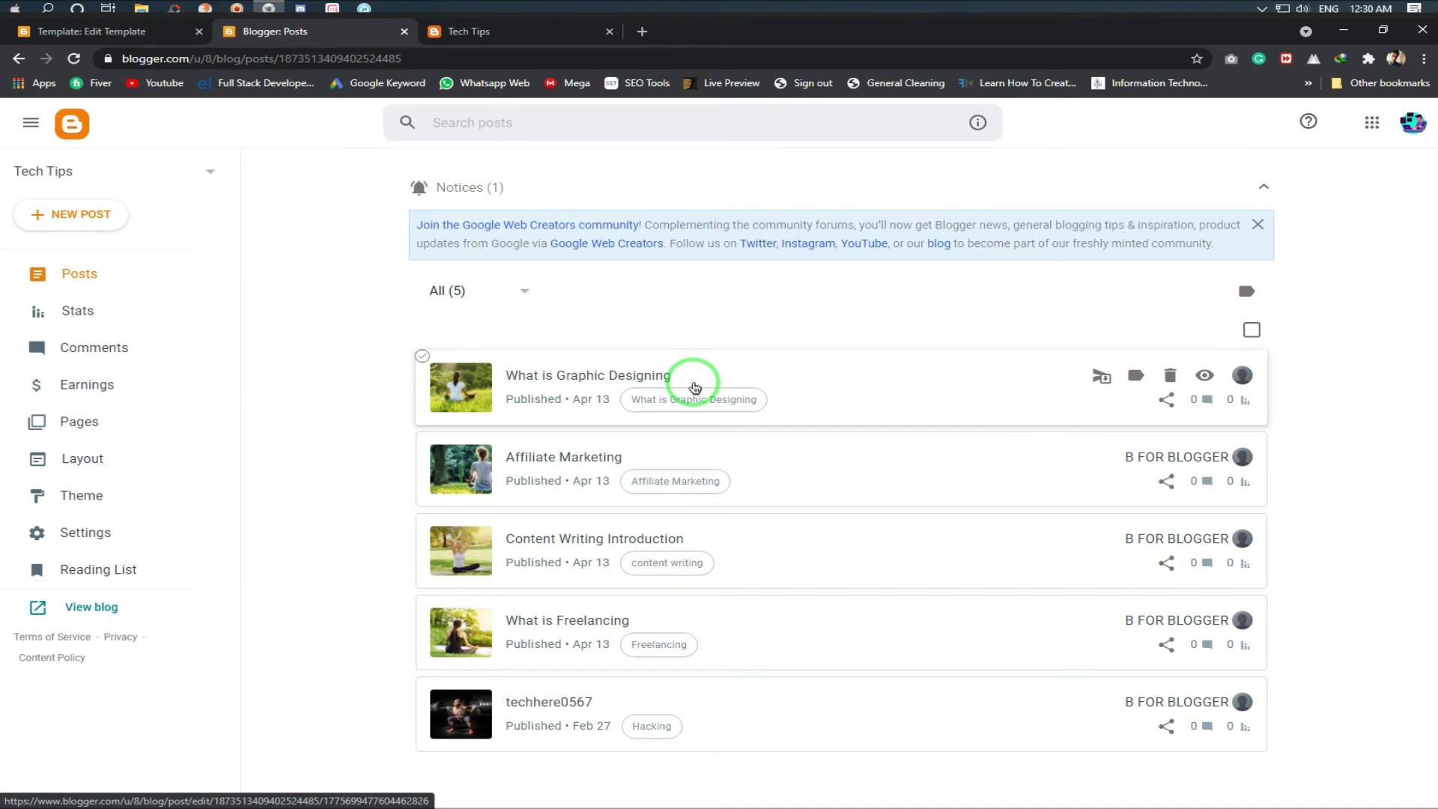
Compare the live blog's menu with the posts list and reload both pages
click(510, 34)
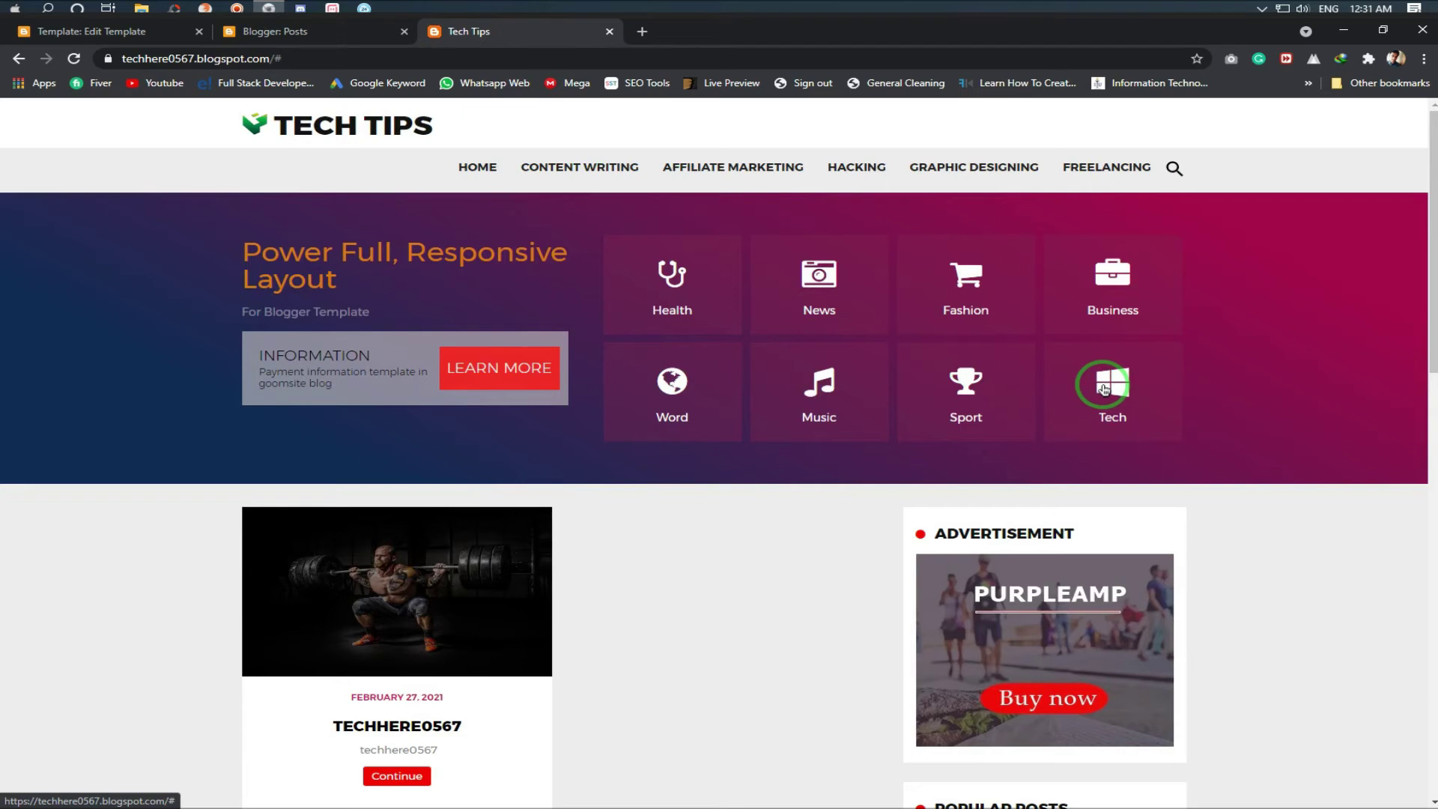
scroll(1120, 294, down, 1)
scroll(1146, 298, up, 1)
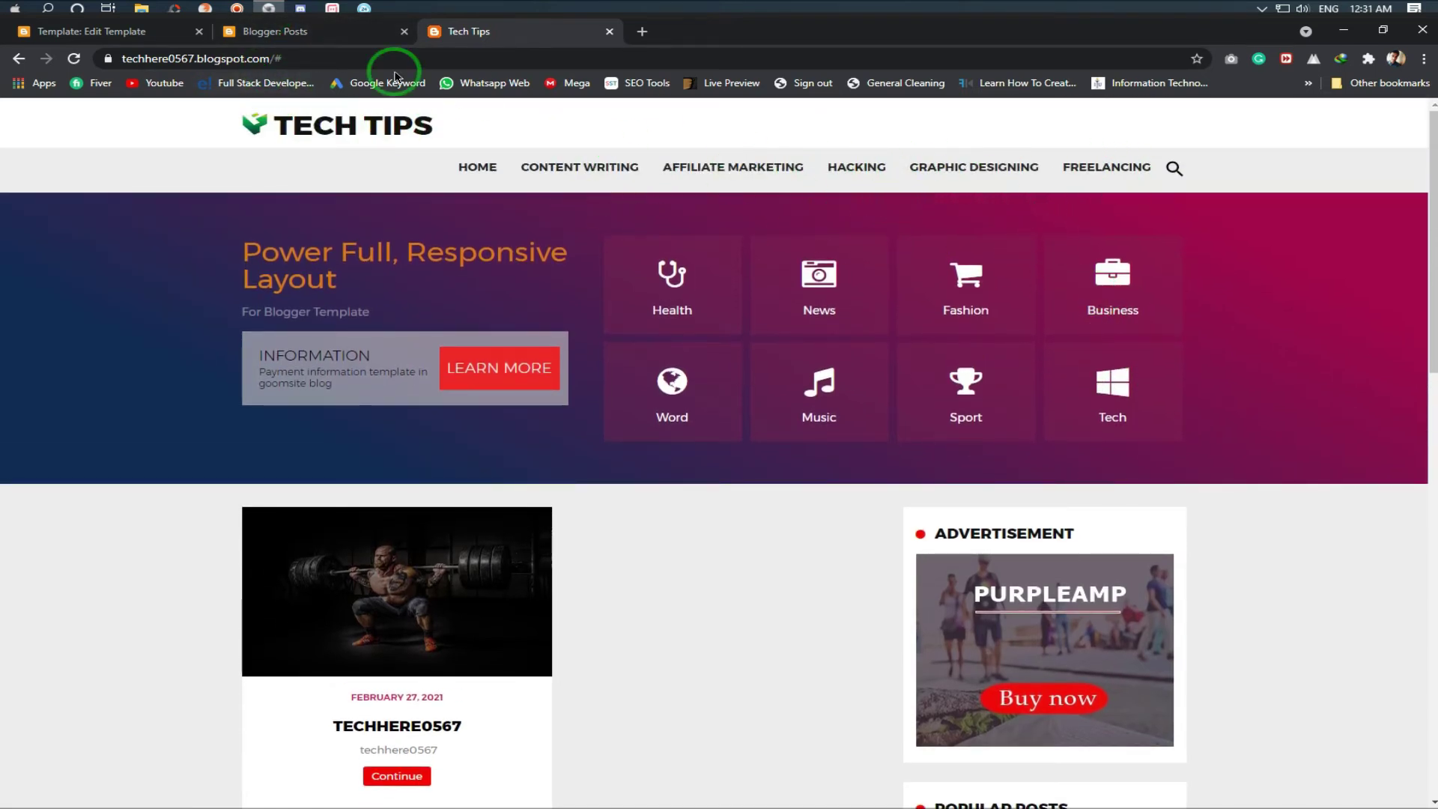
click(334, 37)
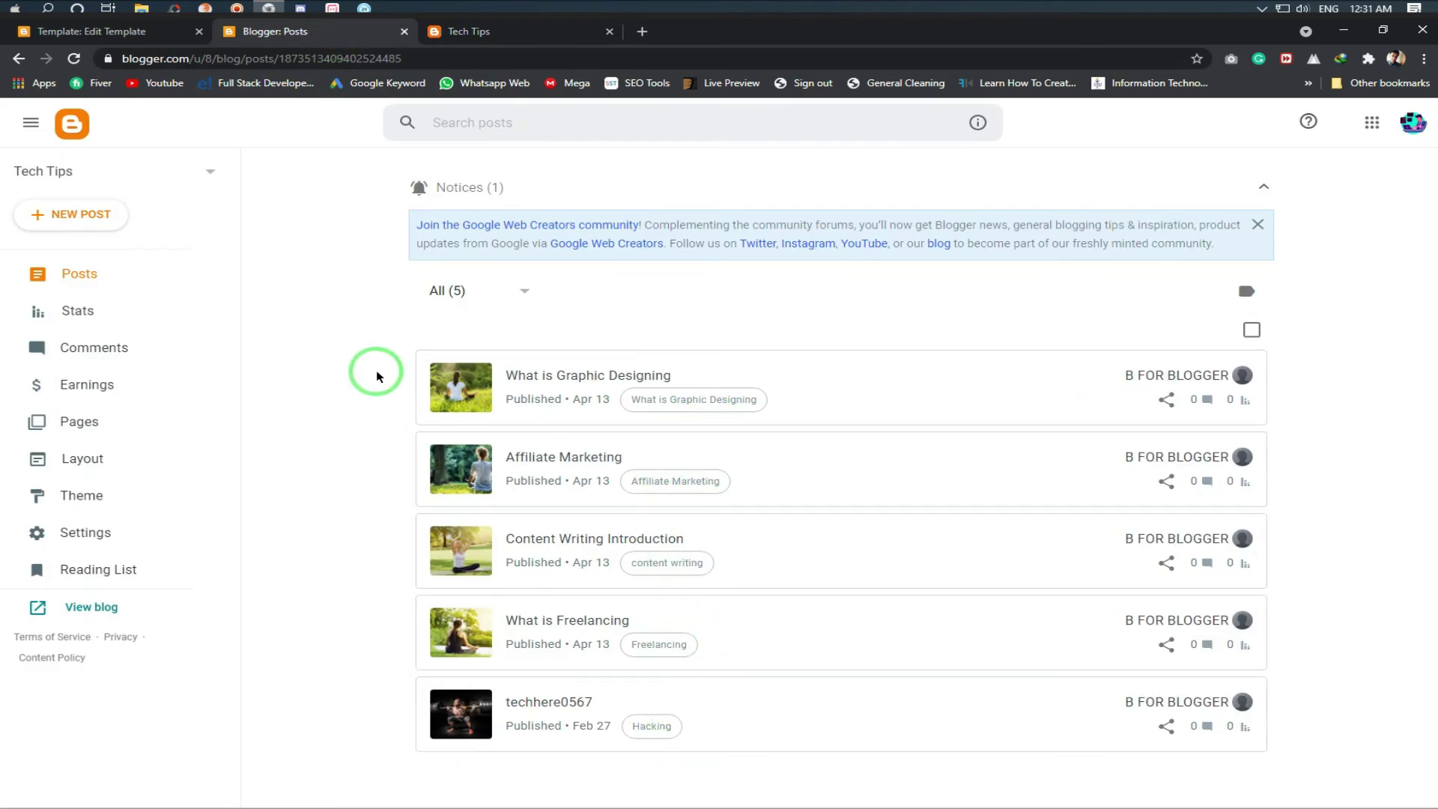
click(75, 59)
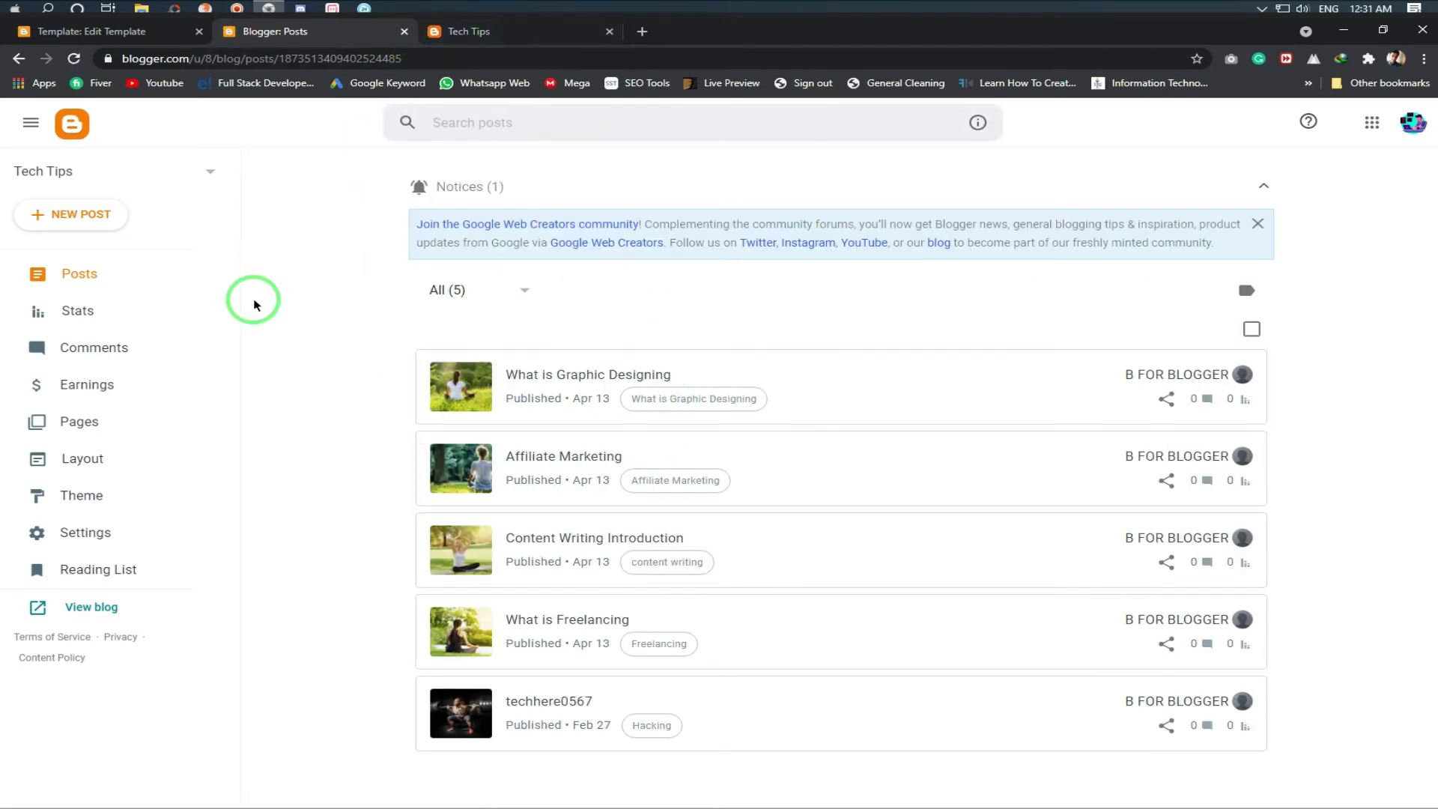
click(473, 31)
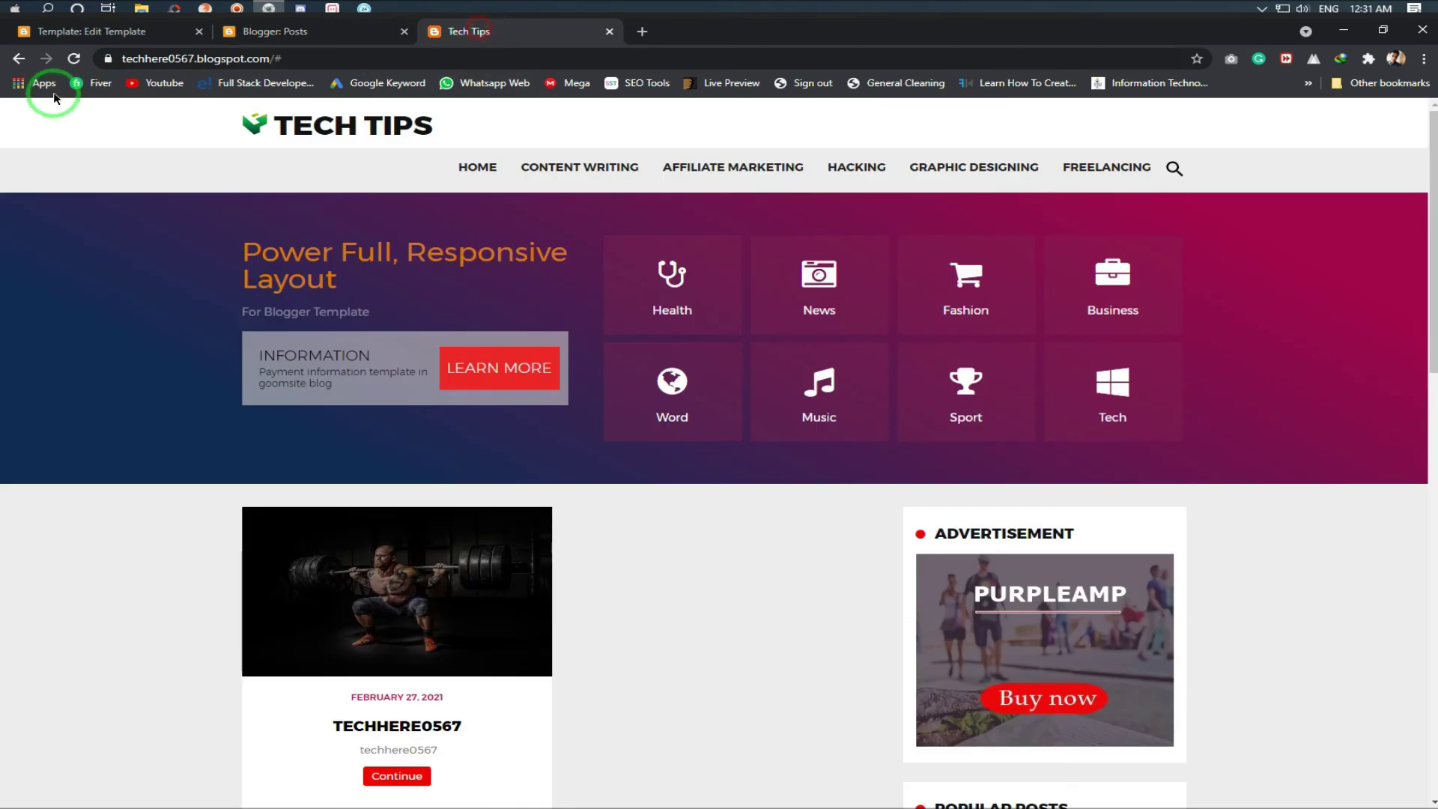
click(75, 59)
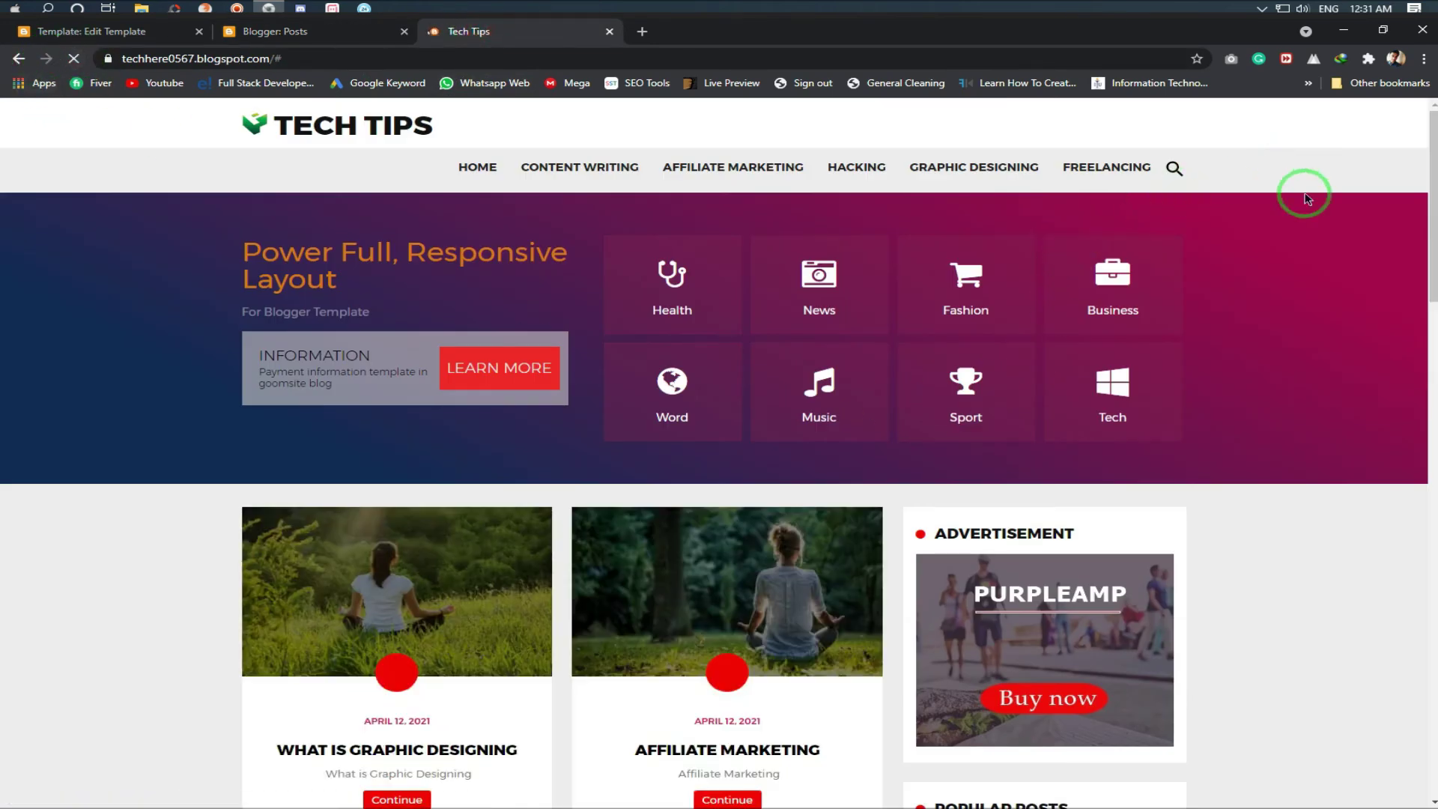
Examine the post cards and the label list on the live blog's homepage
scroll(1161, 330, down, 10)
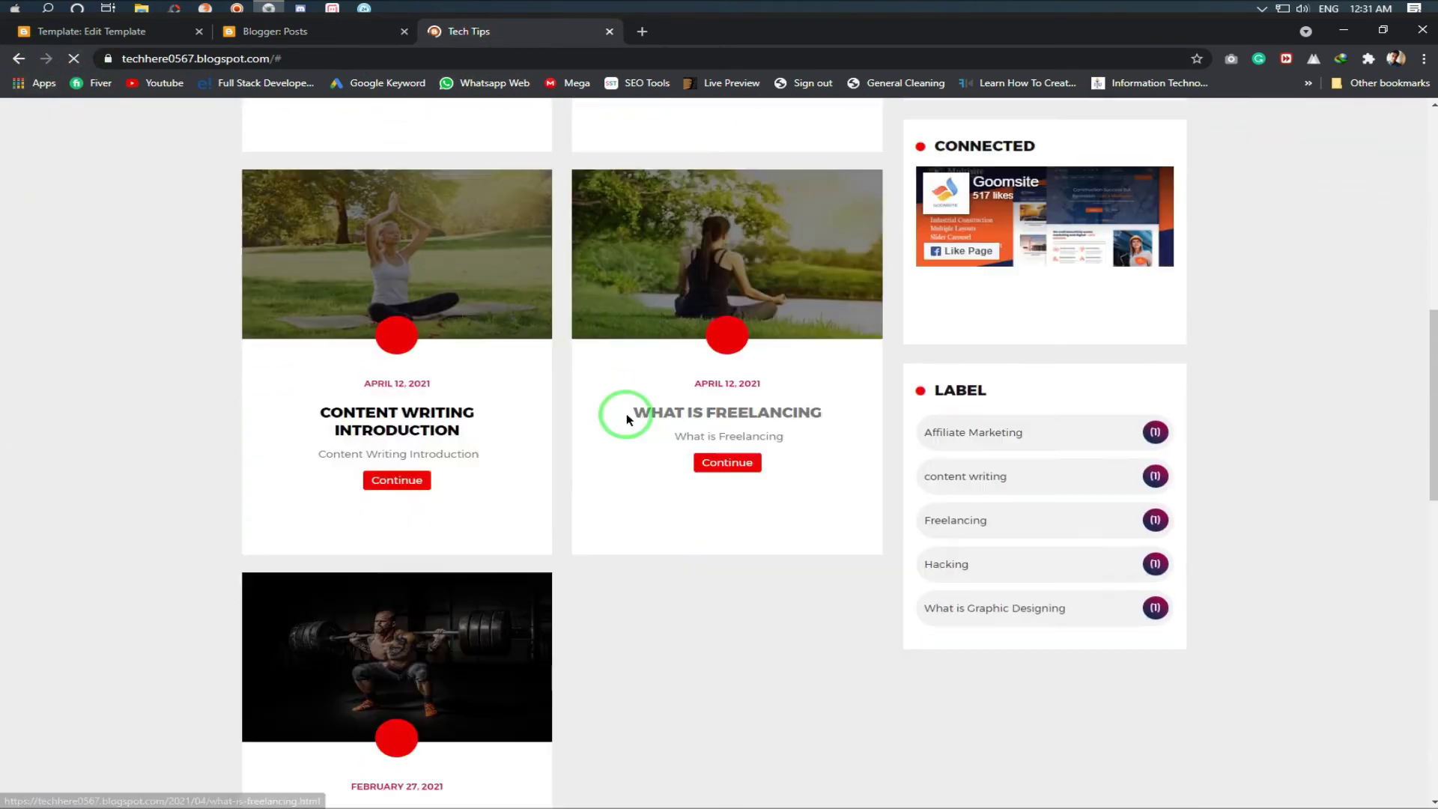
scroll(680, 494, up, 10)
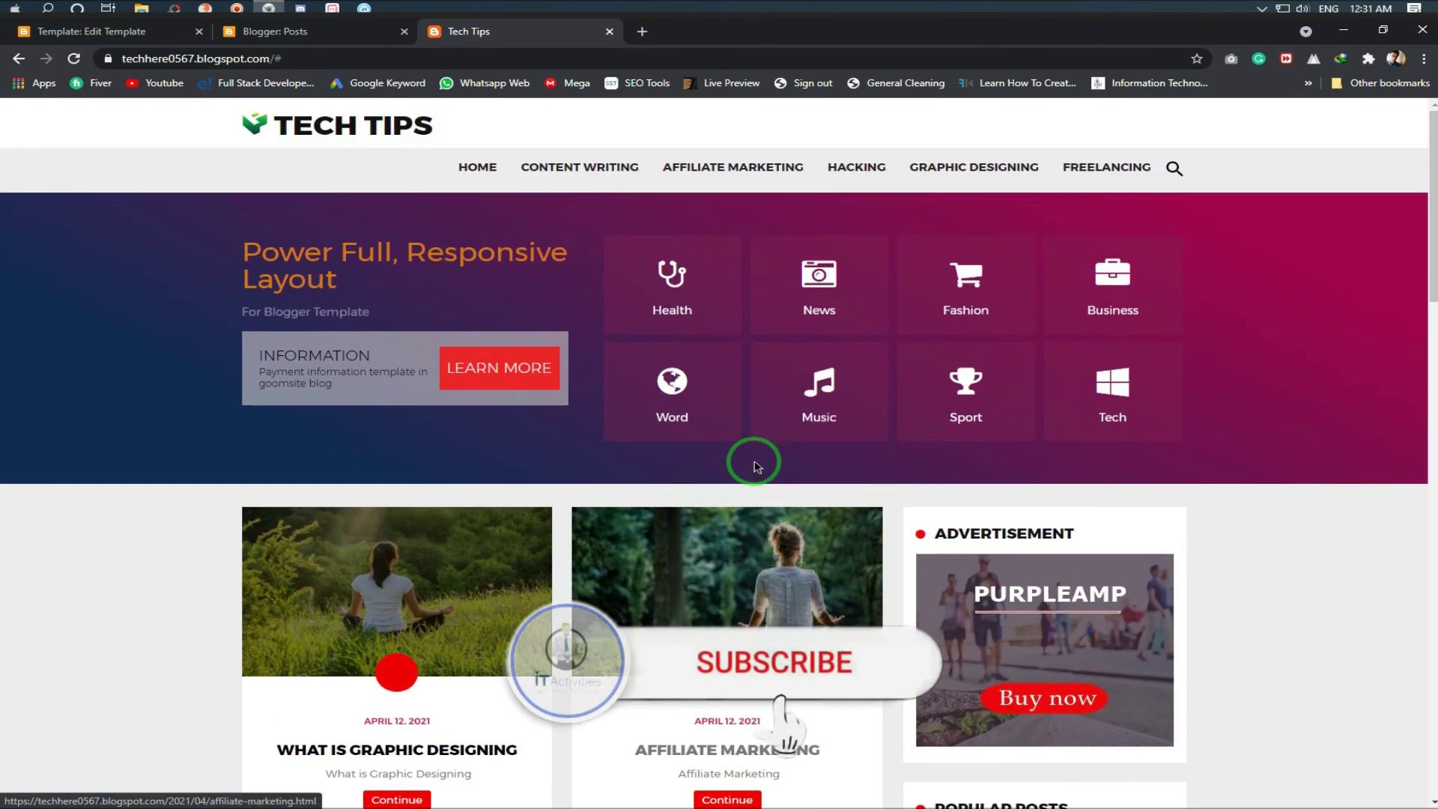
scroll(472, 496, down, 5)
scroll(475, 487, up, 5)
scroll(470, 479, down, 1)
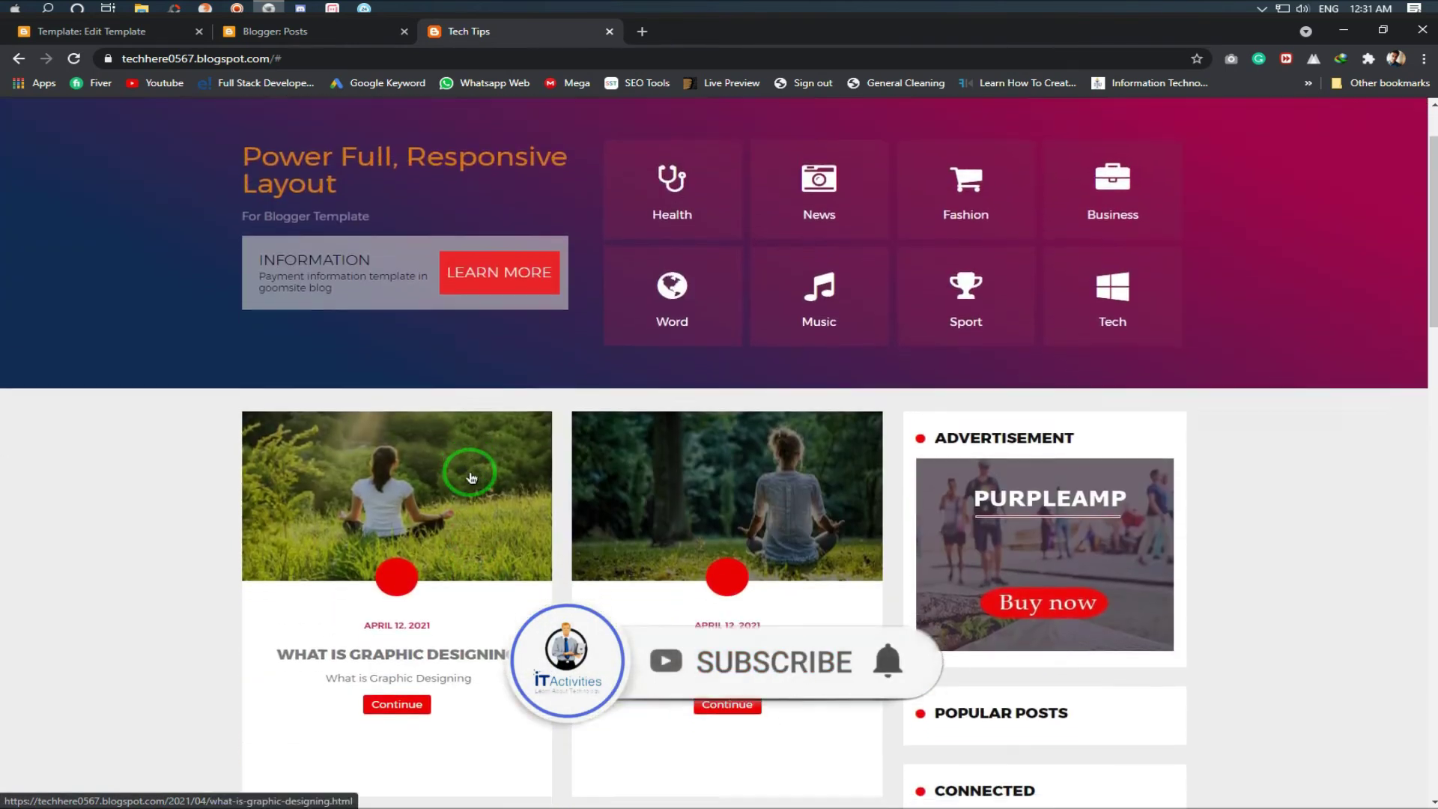
scroll(470, 477, down, 3)
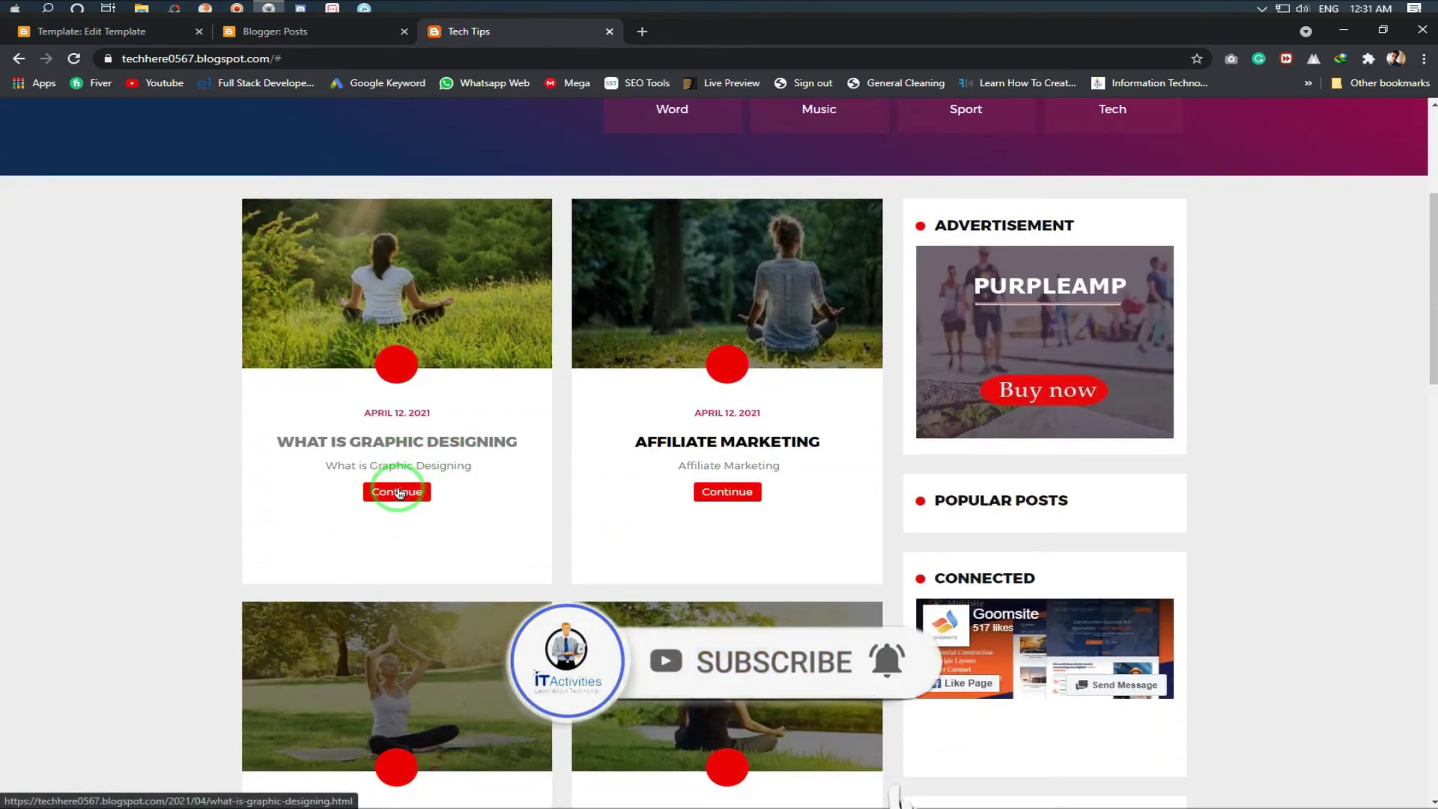
scroll(441, 442, up, 4)
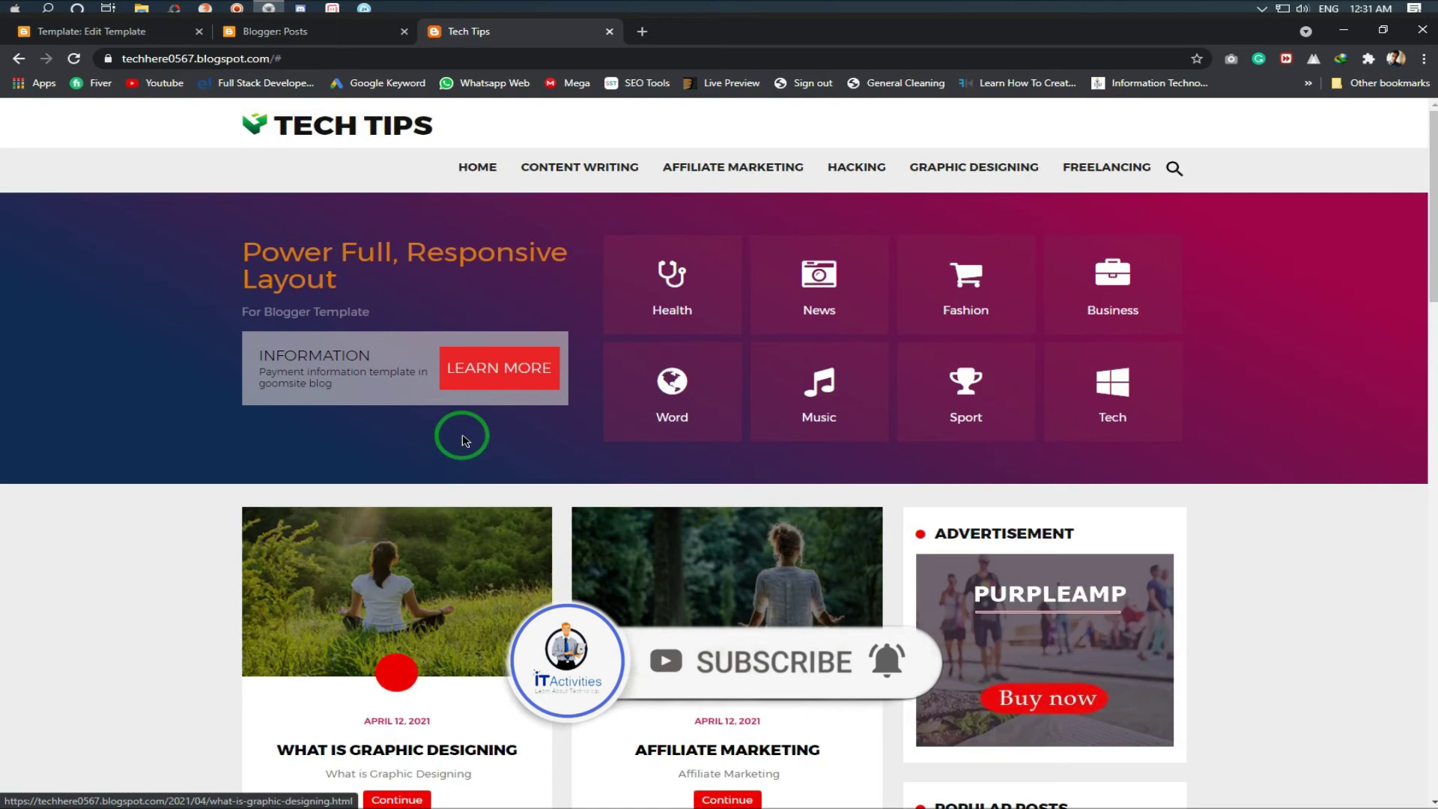
Test the Graphic Designing menu item on the live blog and check which posts it shows
click(974, 167)
scroll(974, 166, down, 10)
scroll(968, 218, up, 8)
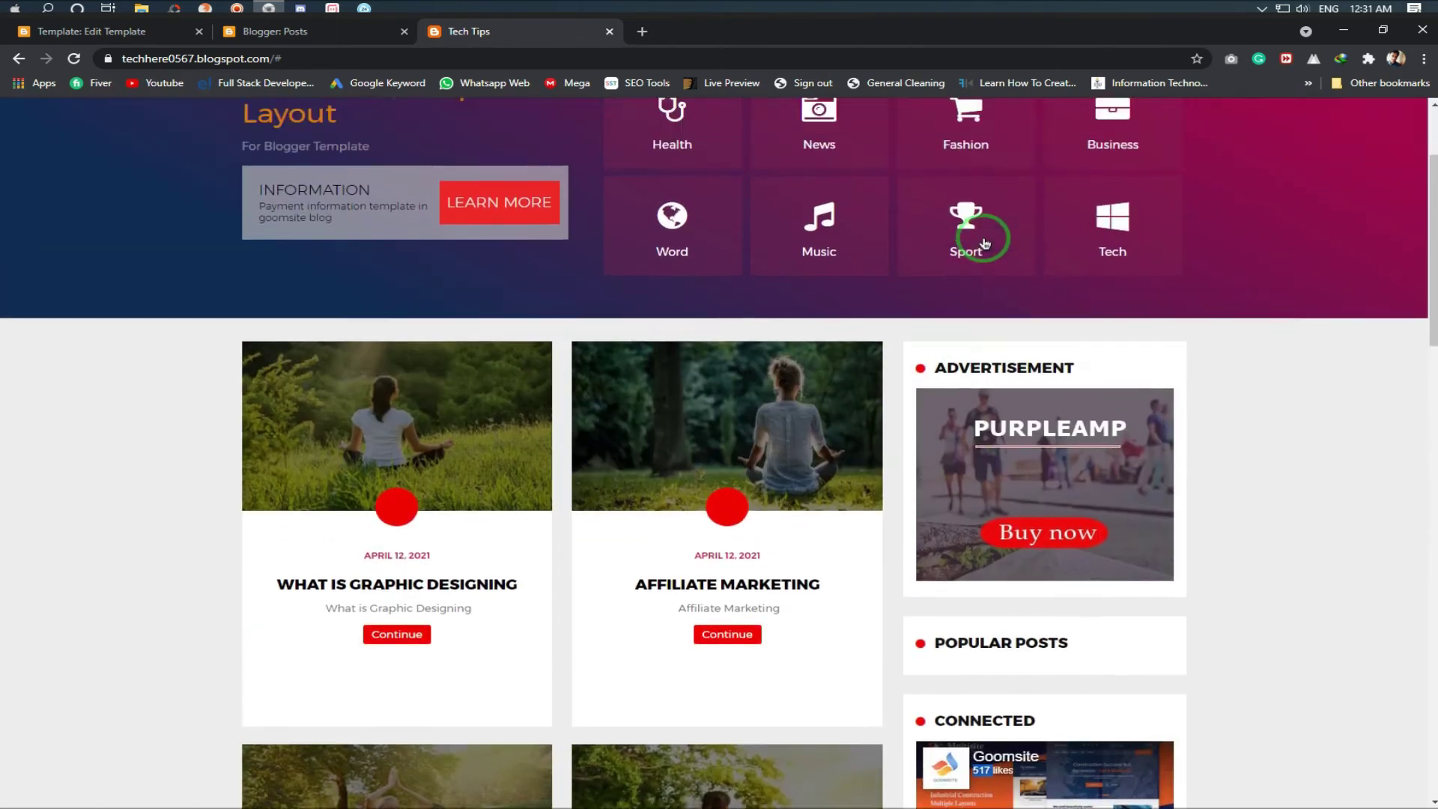
scroll(983, 243, up, 3)
click(975, 178)
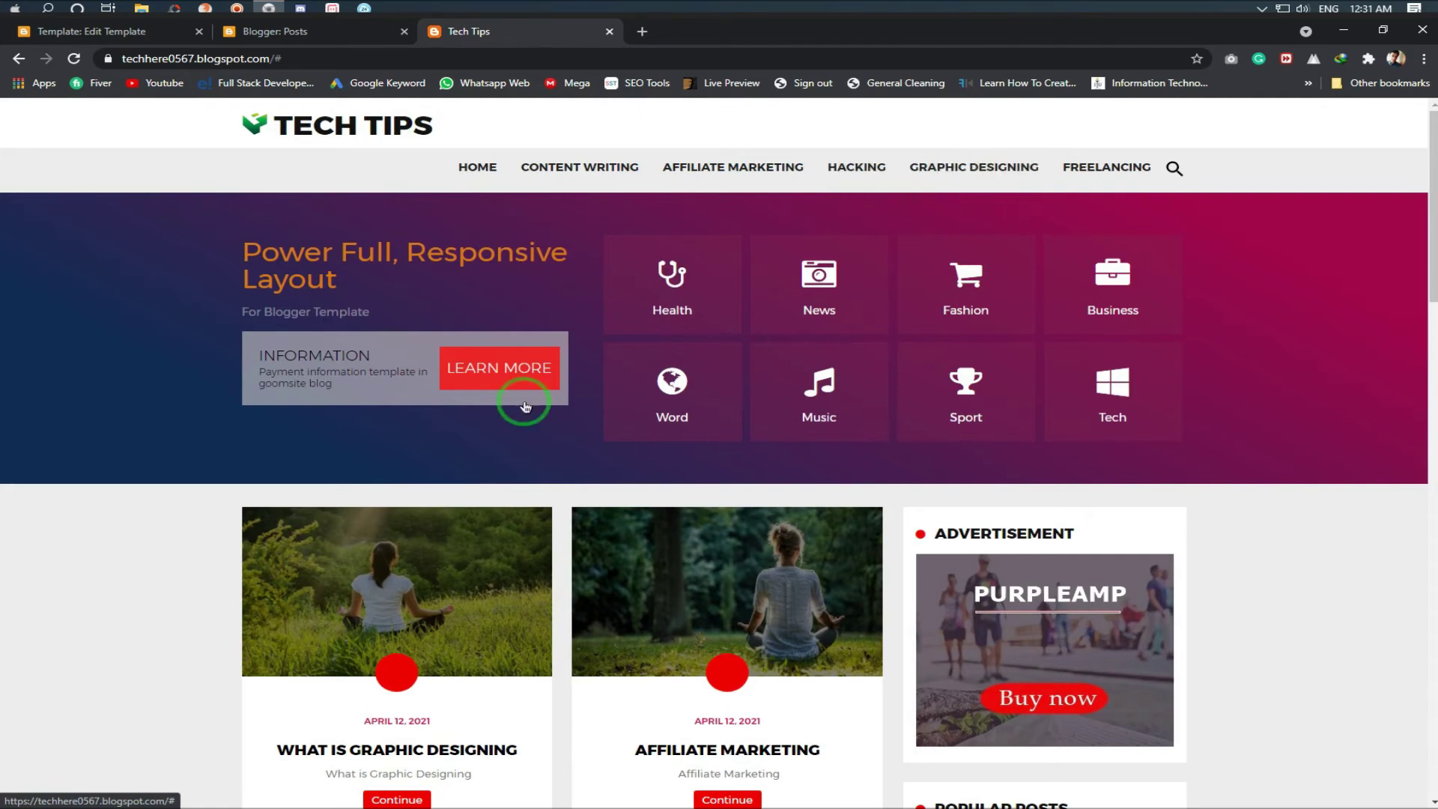
scroll(462, 427, down, 4)
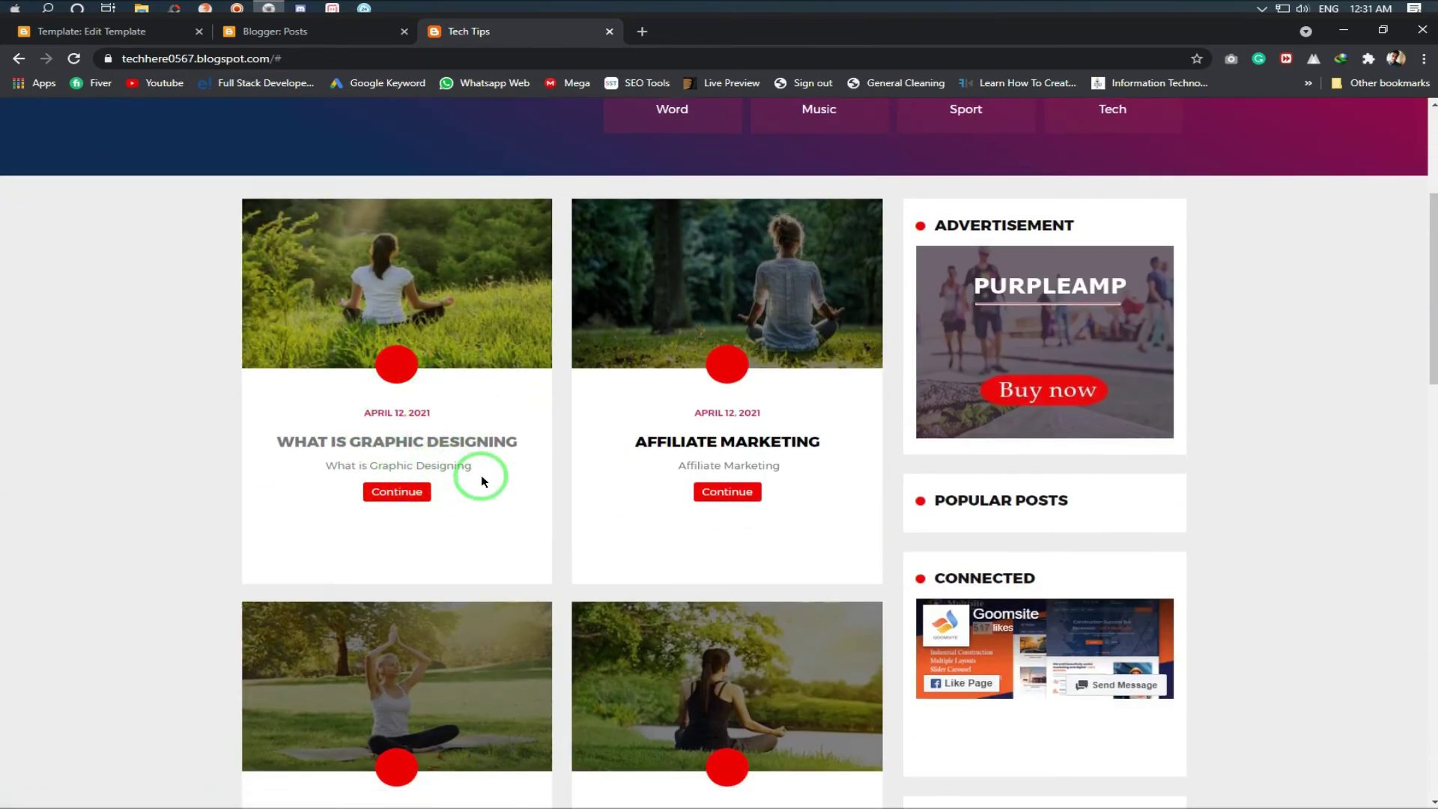
scroll(483, 480, up, 4)
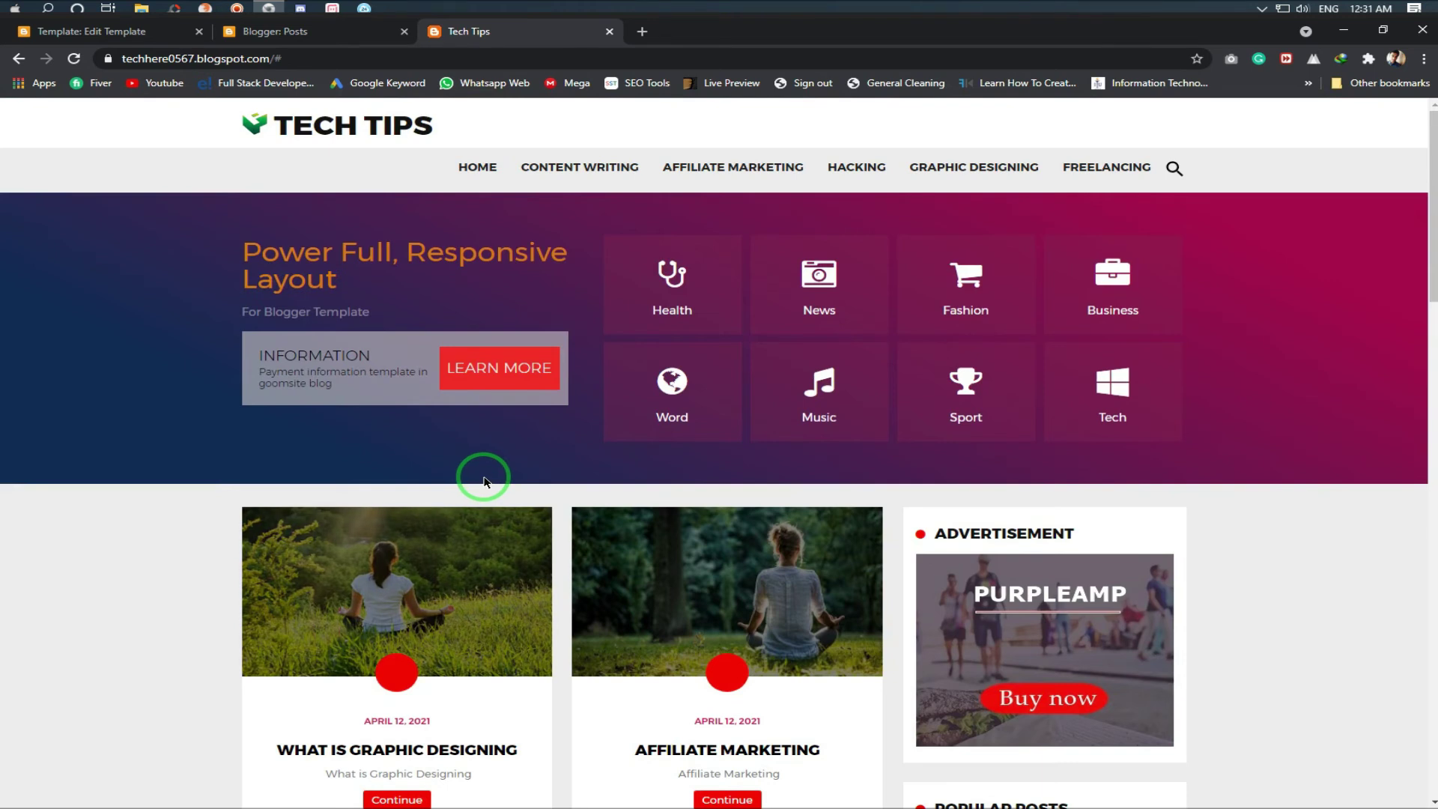
Open the "What is Graphic Designing" post from the homepage and review its content and the label list
scroll(462, 480, down, 4)
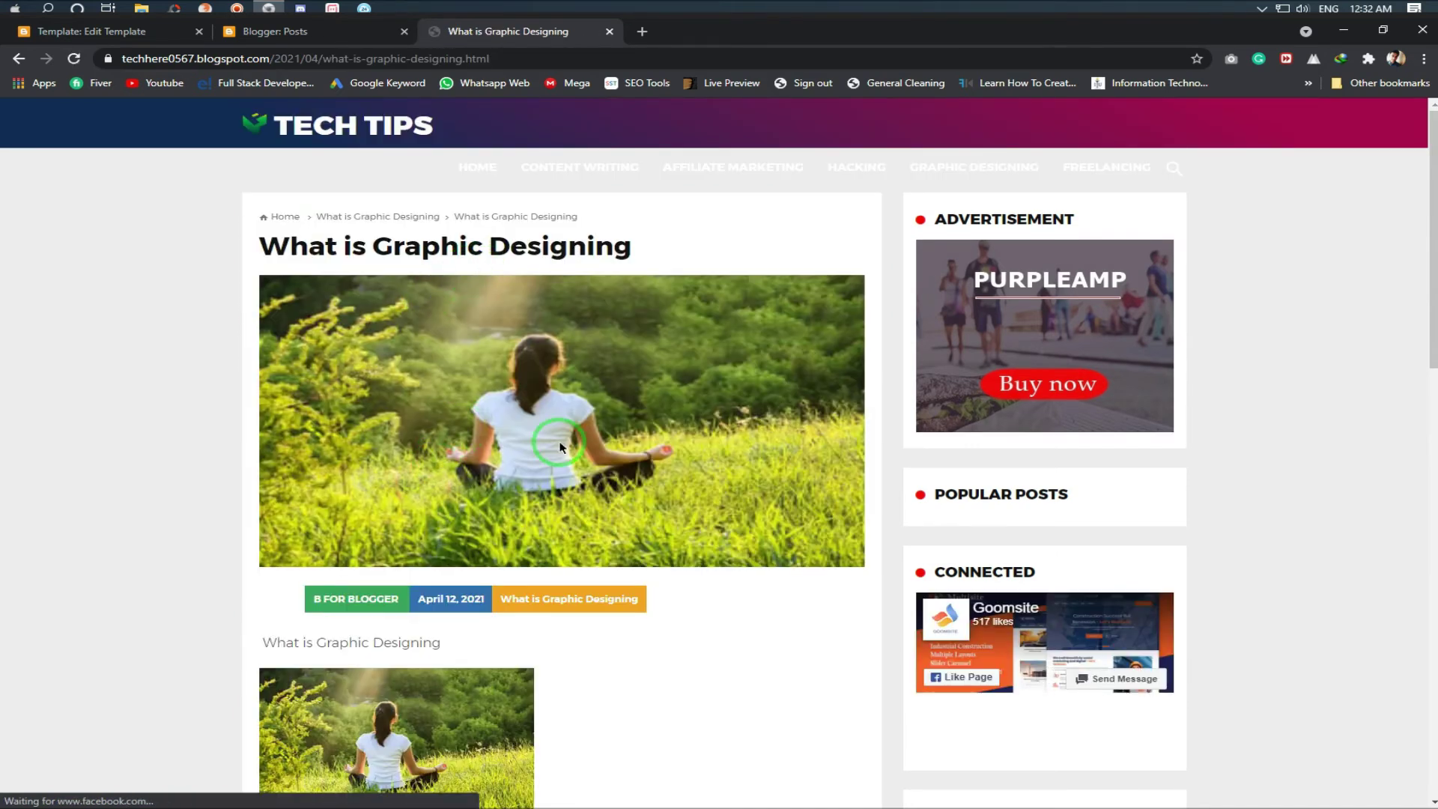
scroll(503, 423, down, 3)
scroll(558, 393, down, 2)
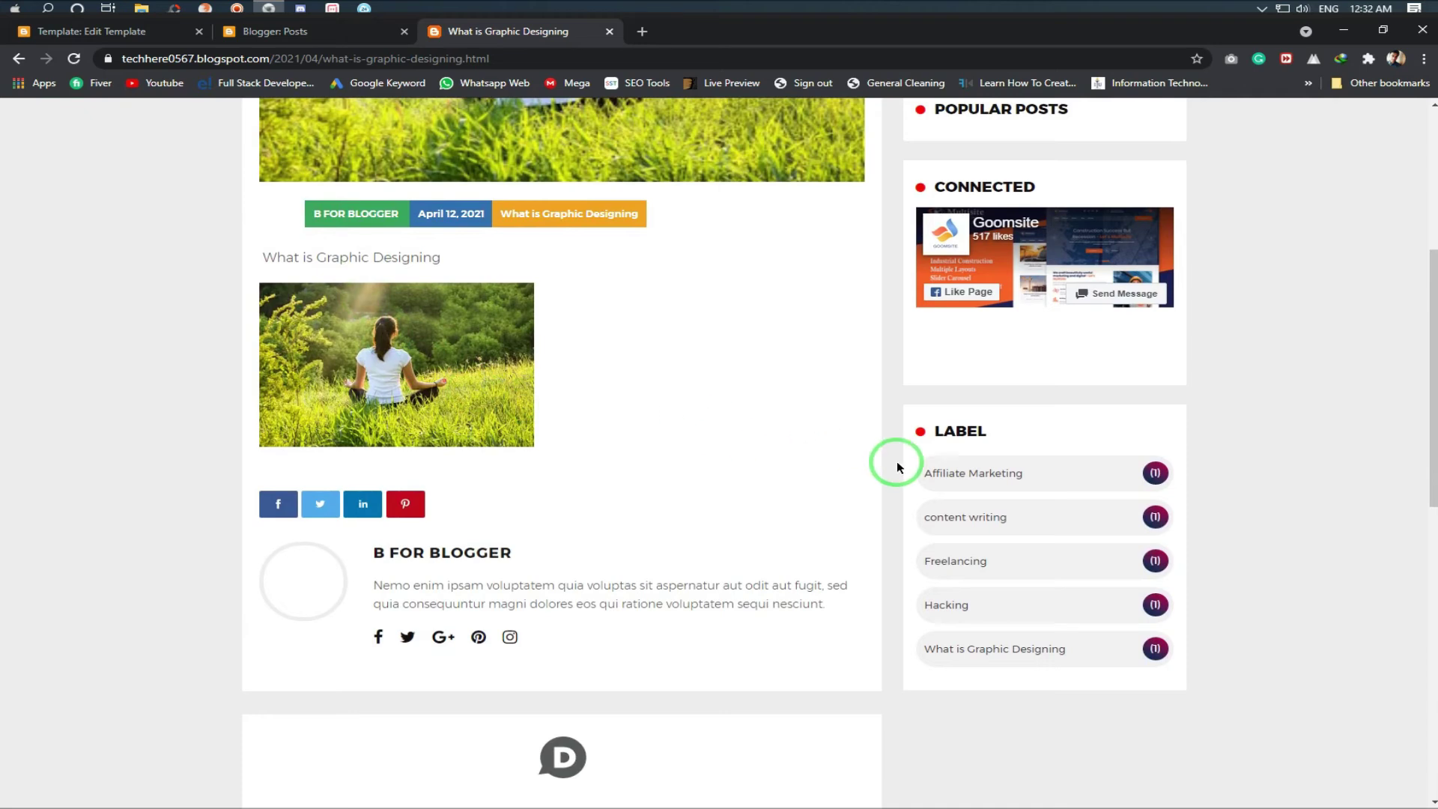
Open the "What is Graphic Designing" label page and examine the posts listed there
click(1004, 654)
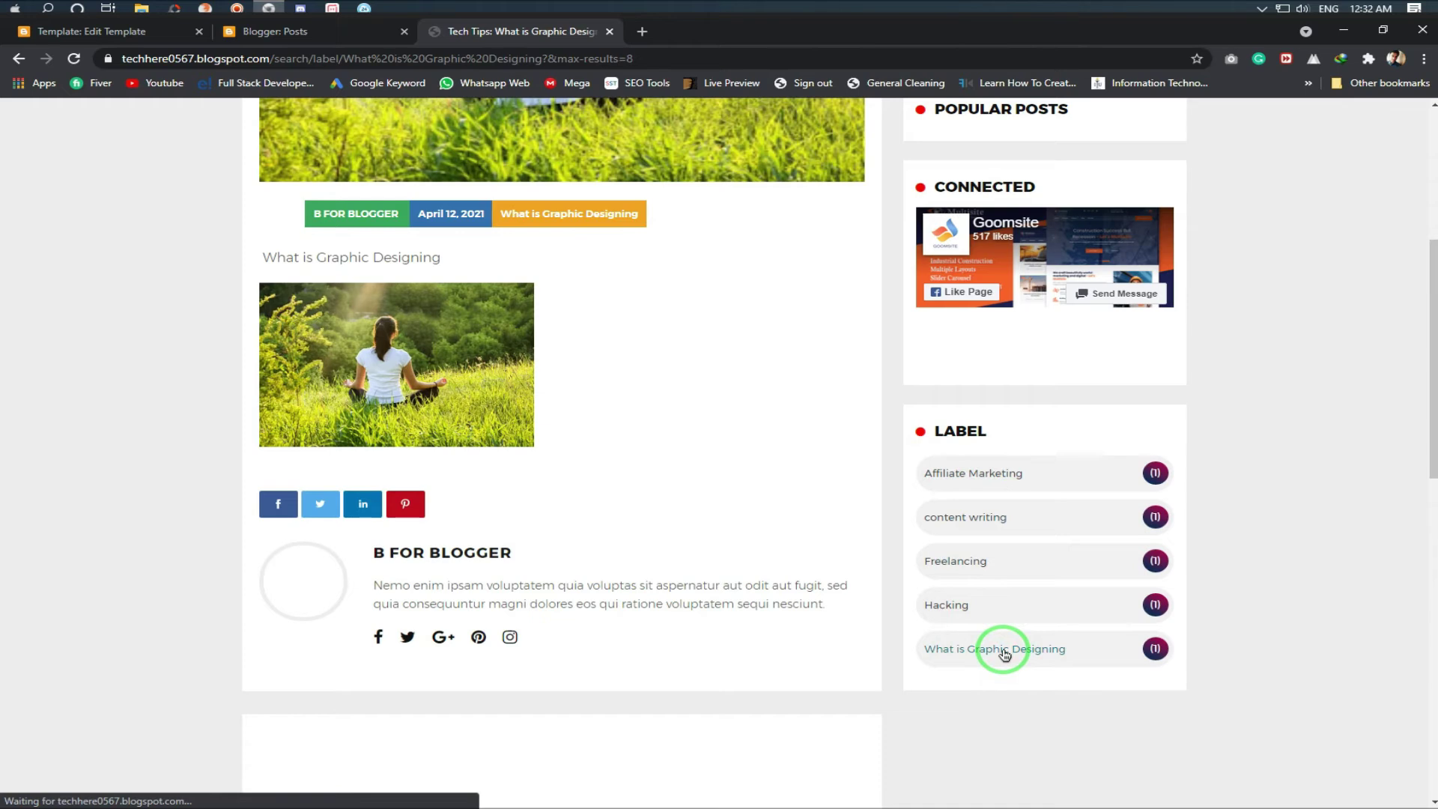
scroll(808, 579, down, 6)
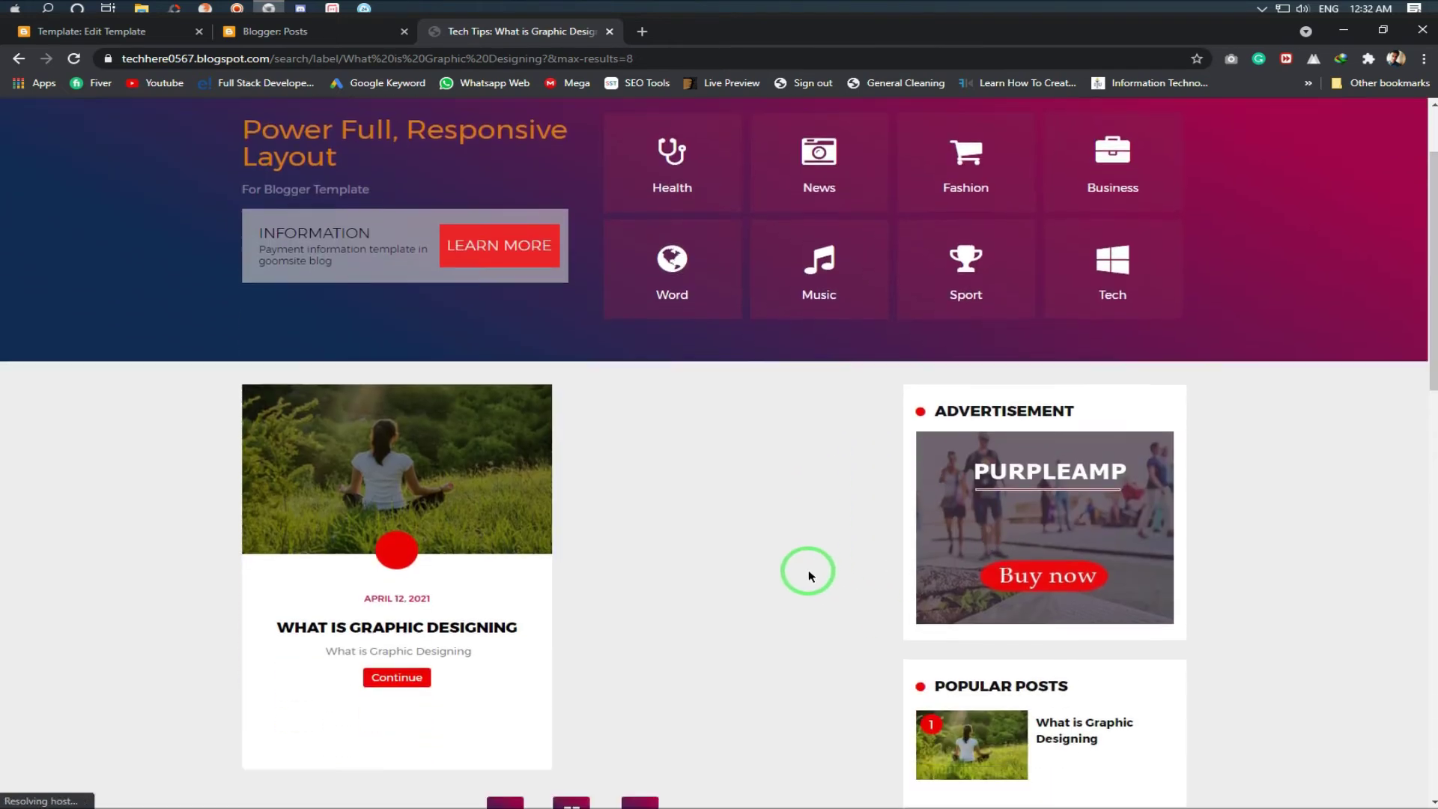
scroll(809, 576, up, 6)
scroll(809, 573, down, 2)
scroll(809, 573, down, 6)
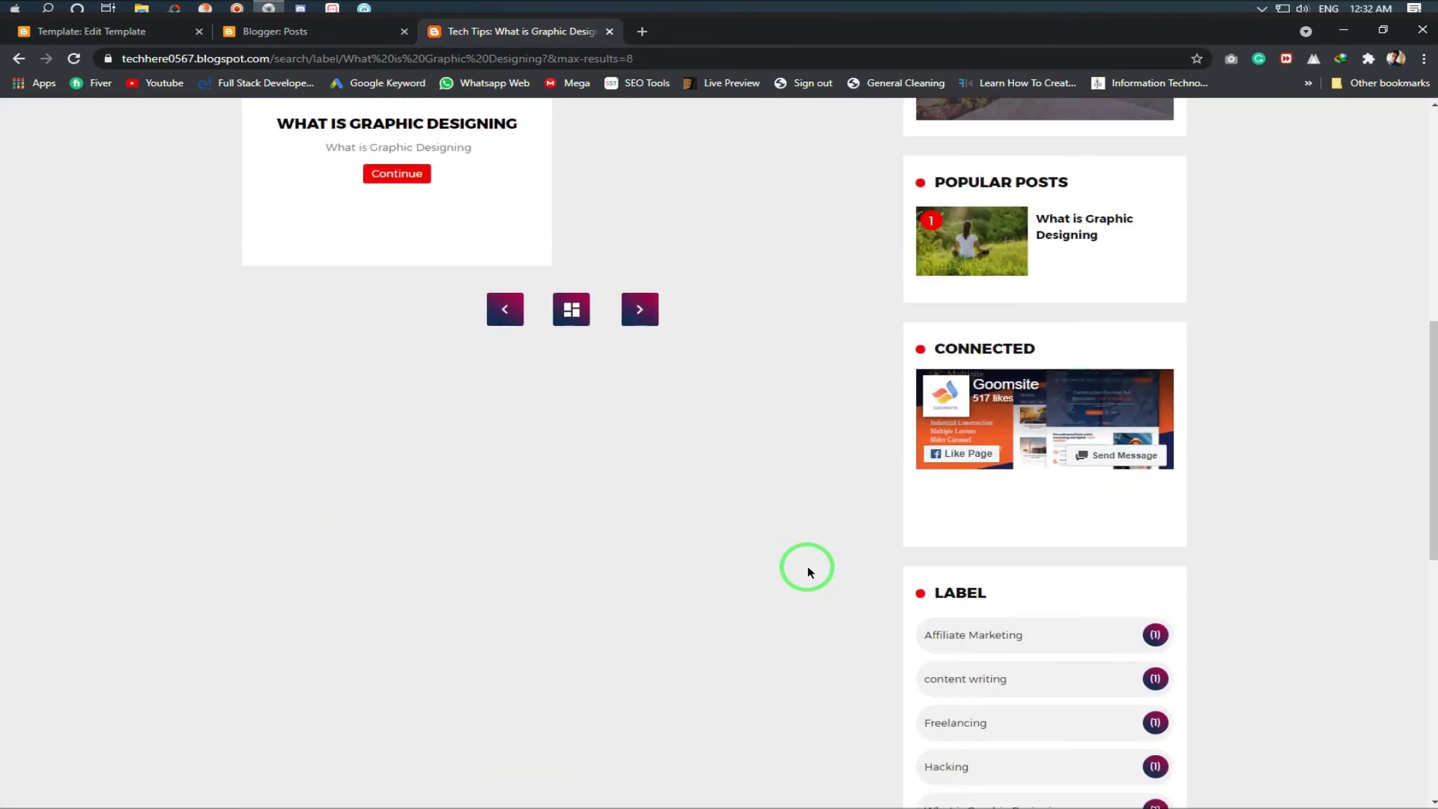
scroll(808, 569, up, 5)
scroll(807, 568, down, 1)
scroll(807, 567, down, 1)
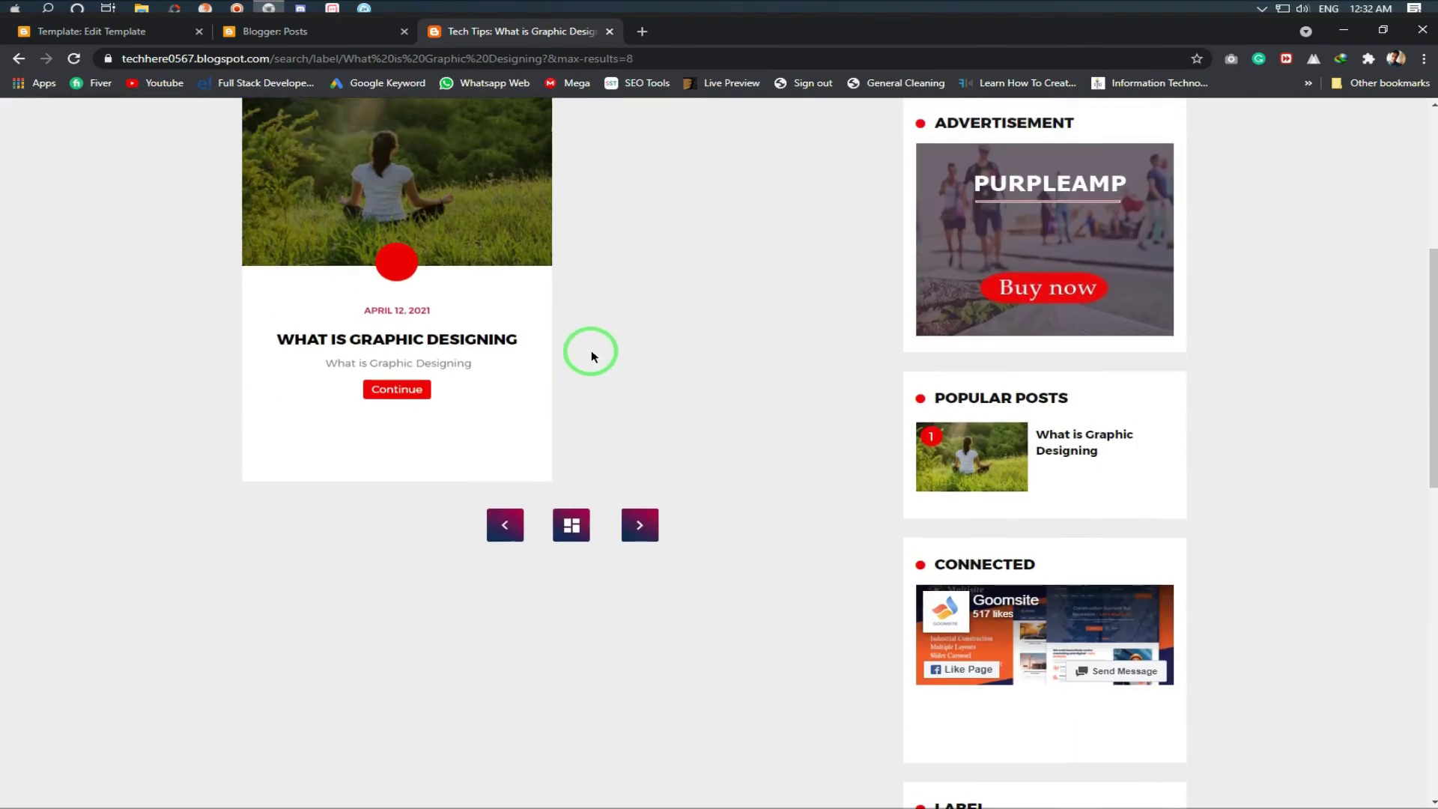
scroll(674, 501, up, 4)
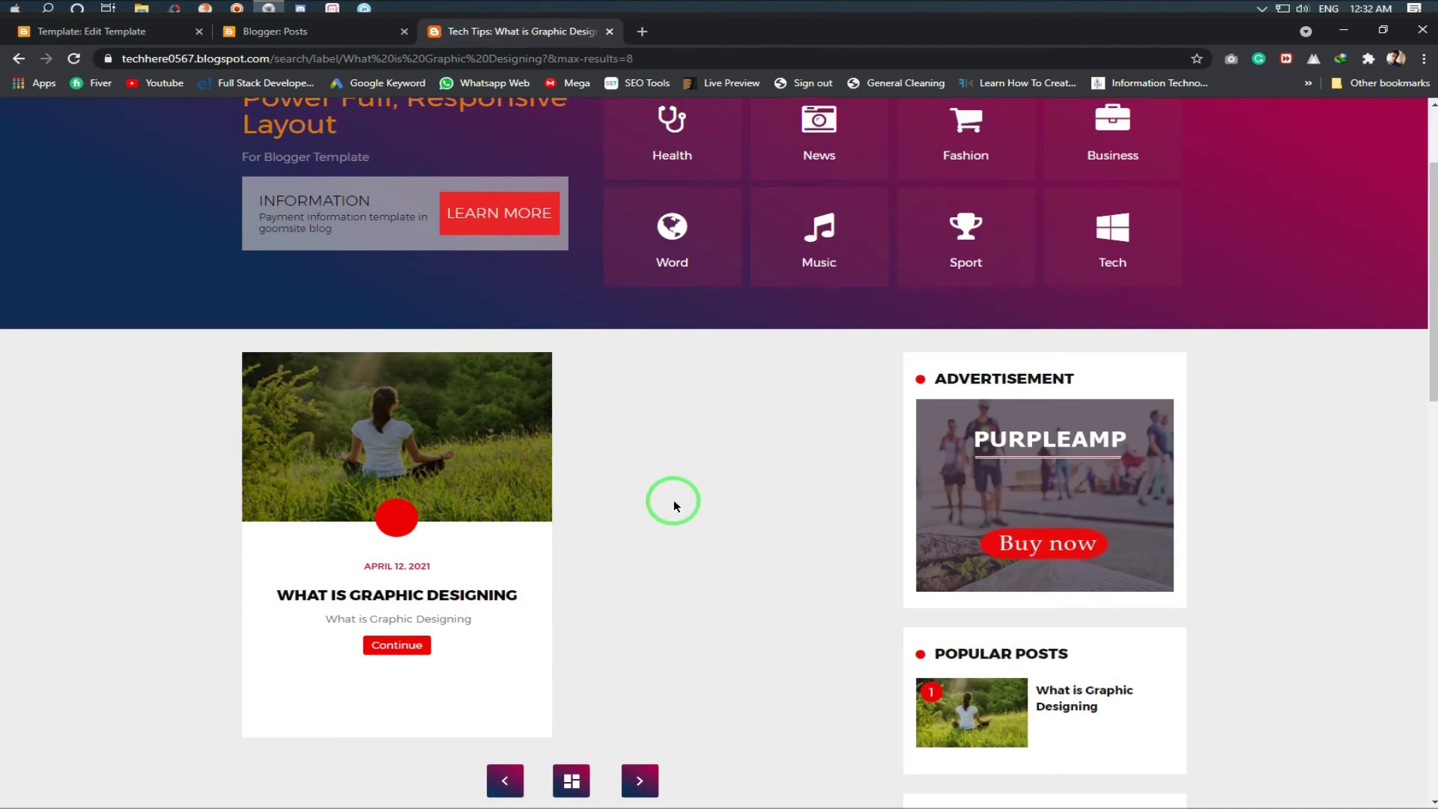
Reload the "What is Graphic Designing" label page from the blog's label list and copy its web address
scroll(672, 501, down, 6)
scroll(672, 500, up, 8)
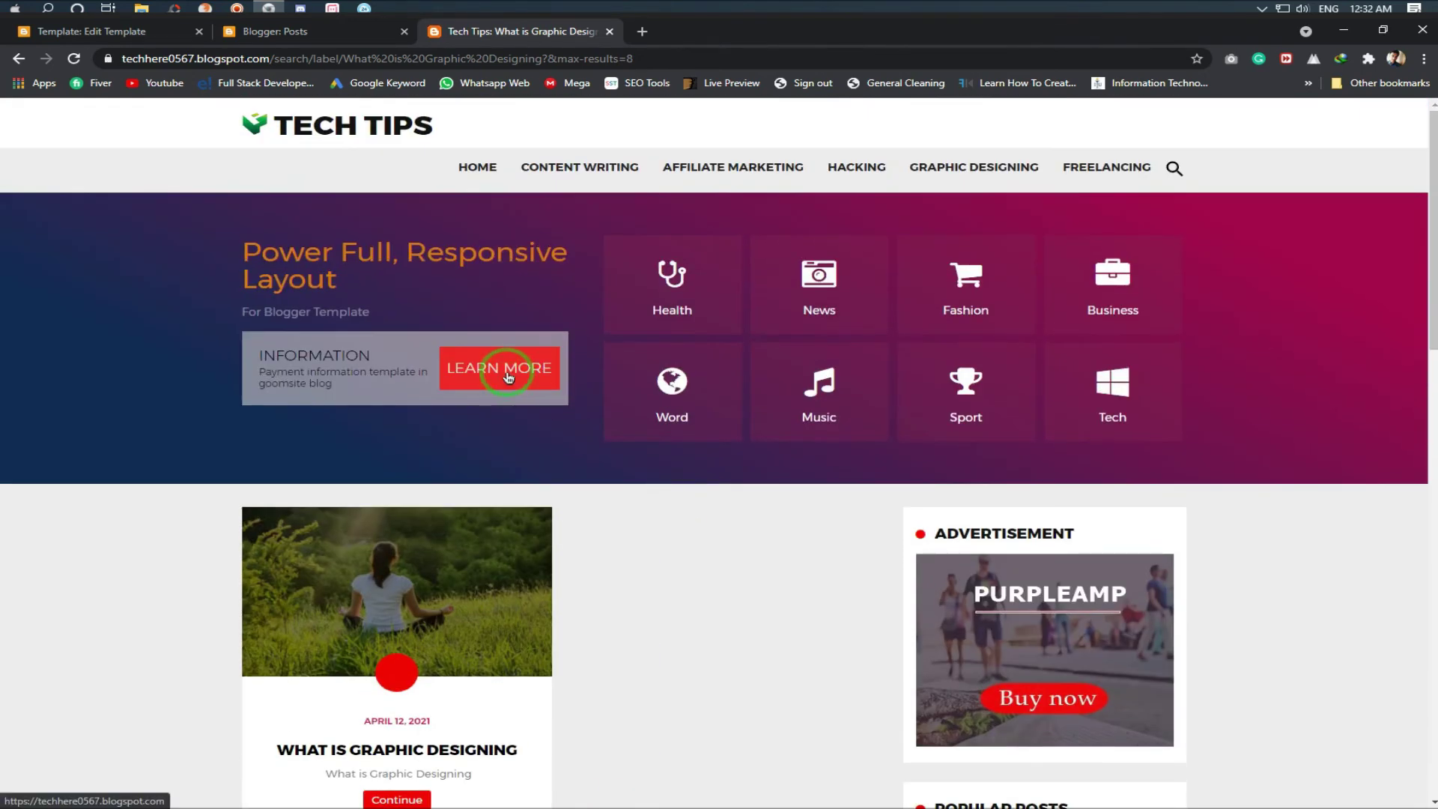
scroll(502, 363, down, 8)
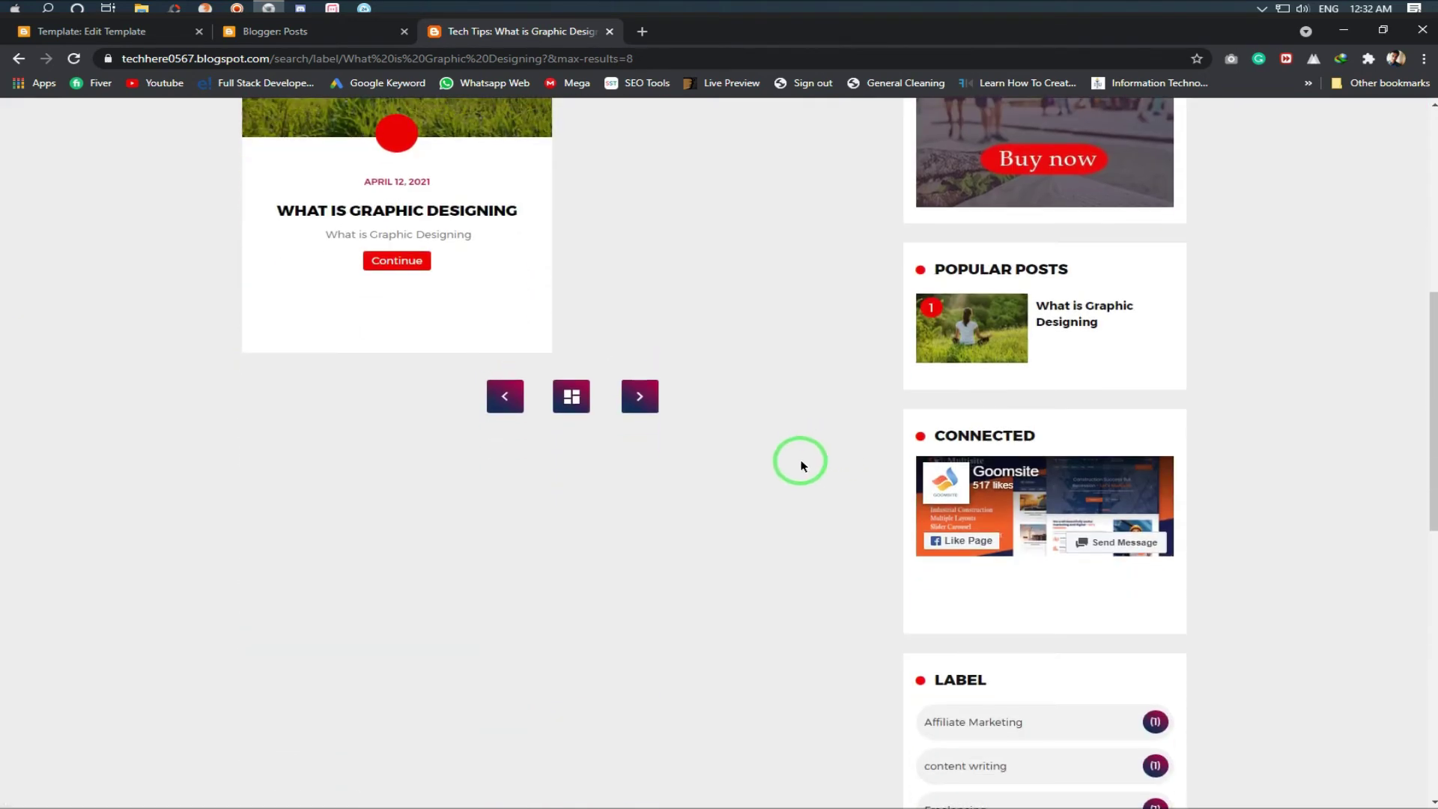
scroll(809, 461, down, 1)
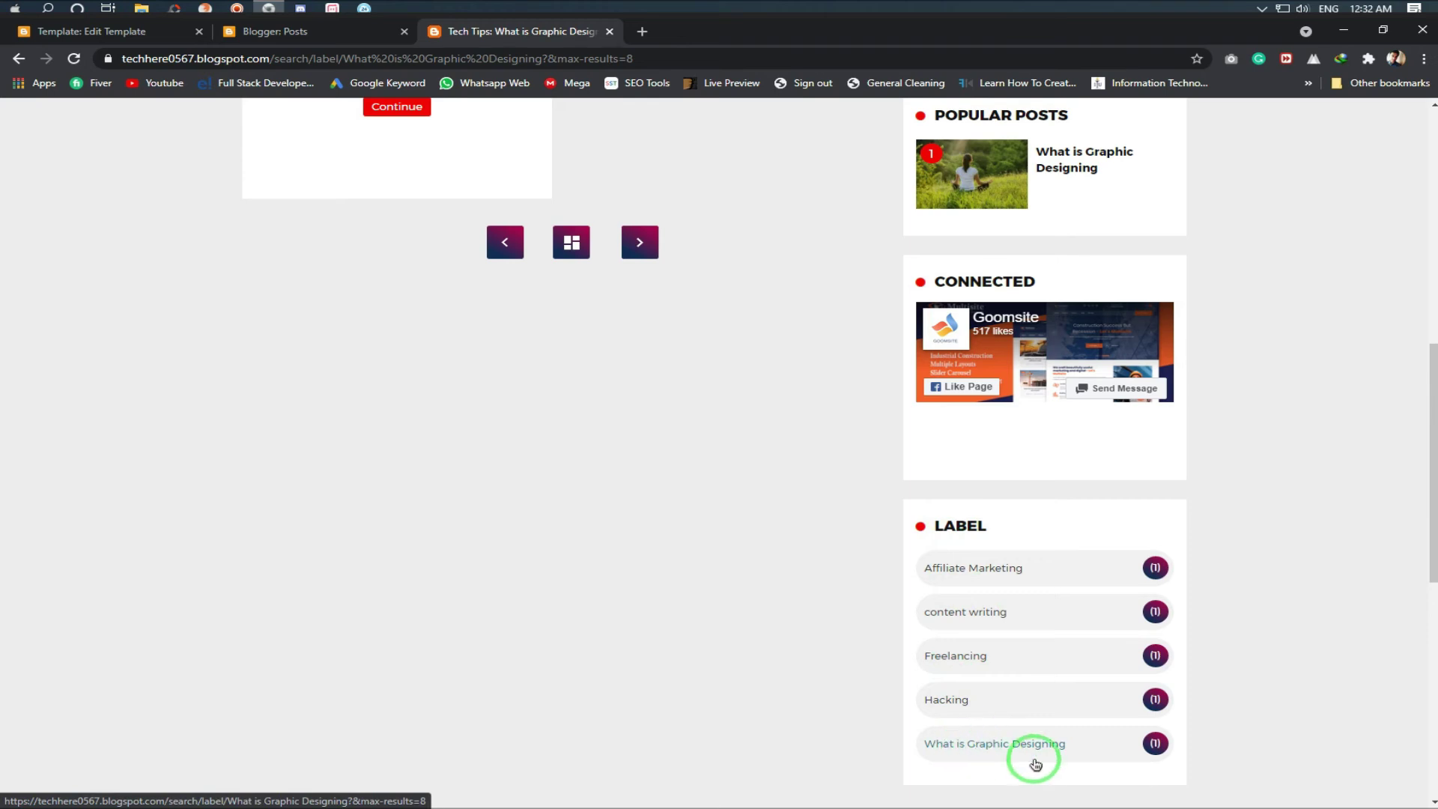
click(978, 736)
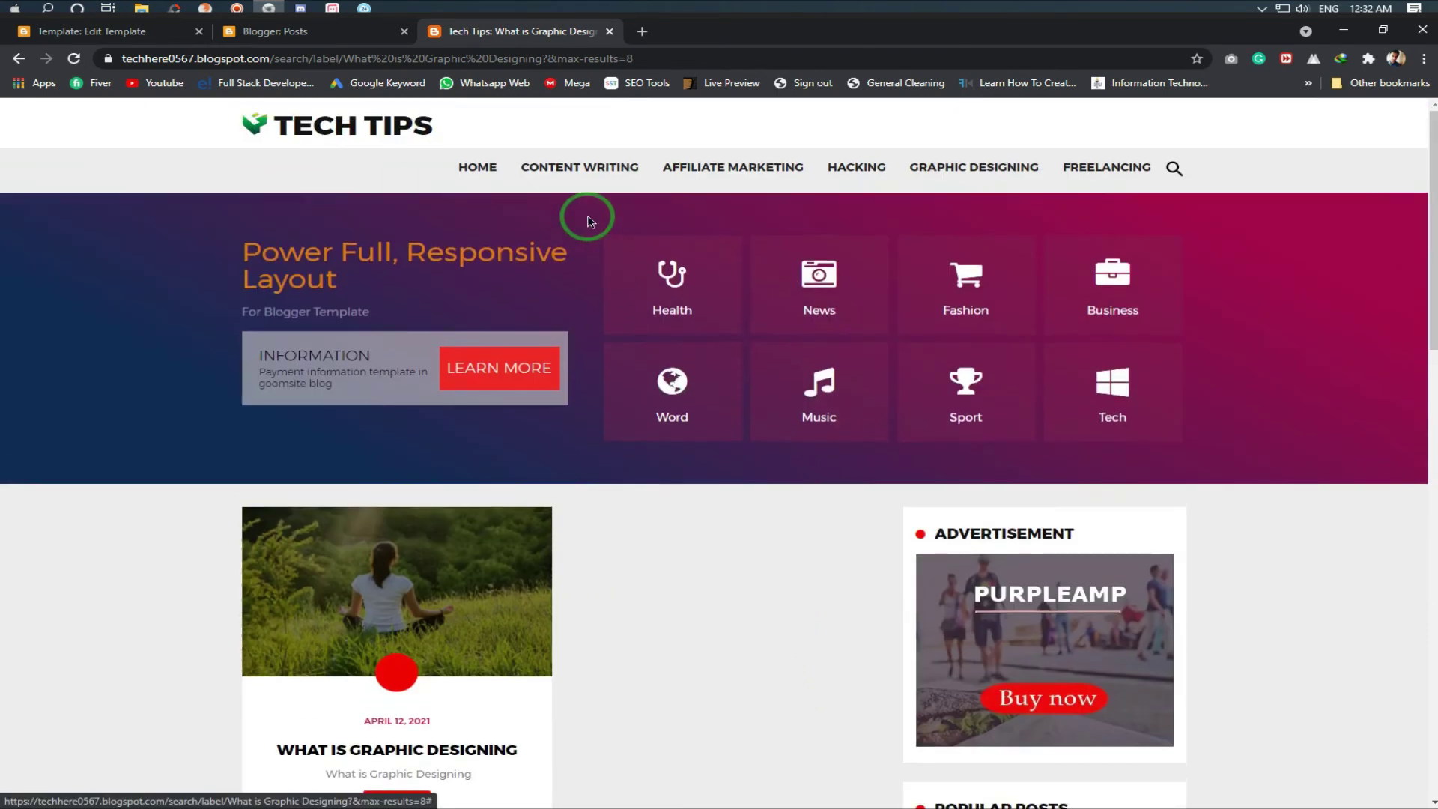
click(488, 58)
right_click(488, 59)
click(546, 134)
scroll(327, 166, down, 3)
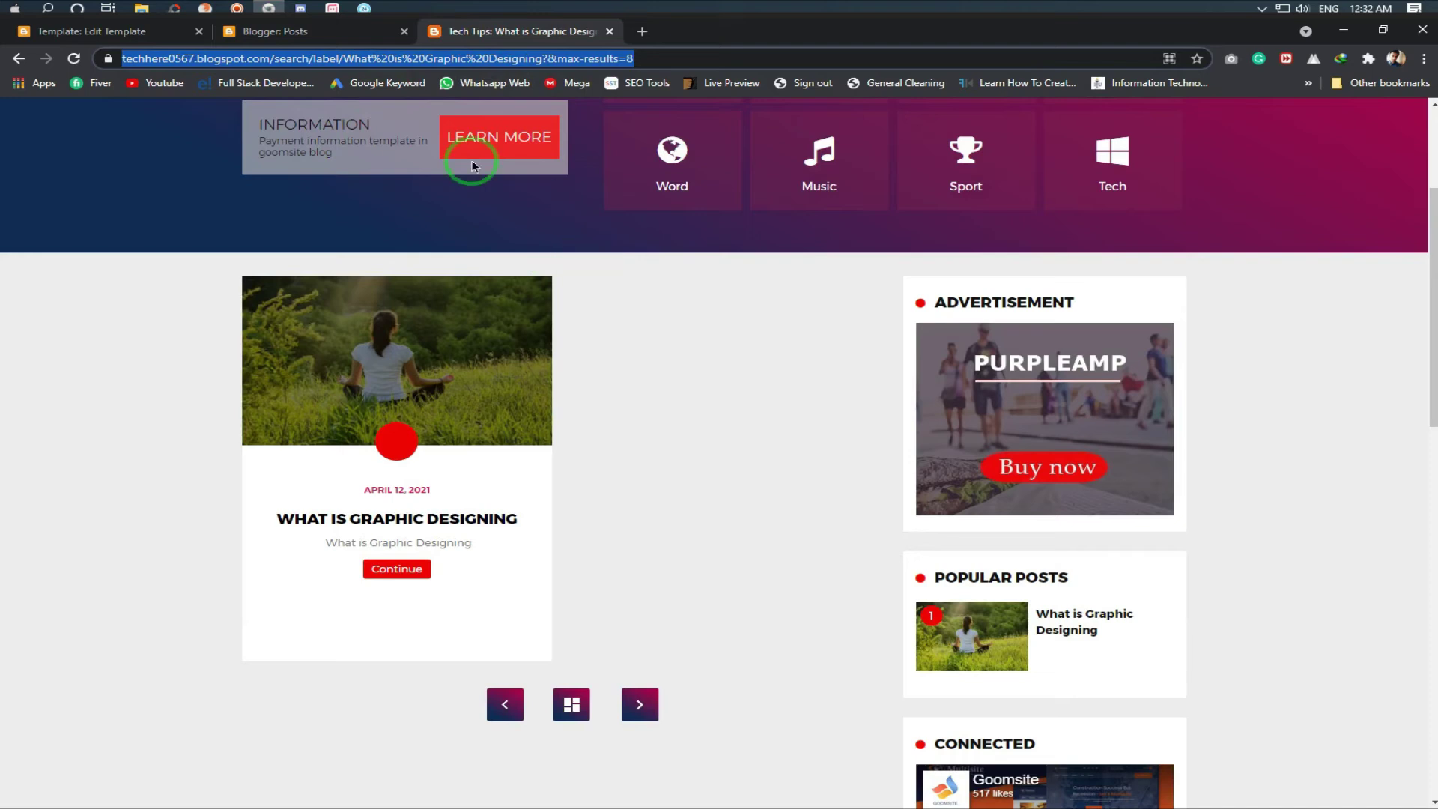
Search the theme's HTML for "menu" and go to the navigation menu's list items
click(273, 33)
click(184, 36)
key(ctrl+f)
text(menu)
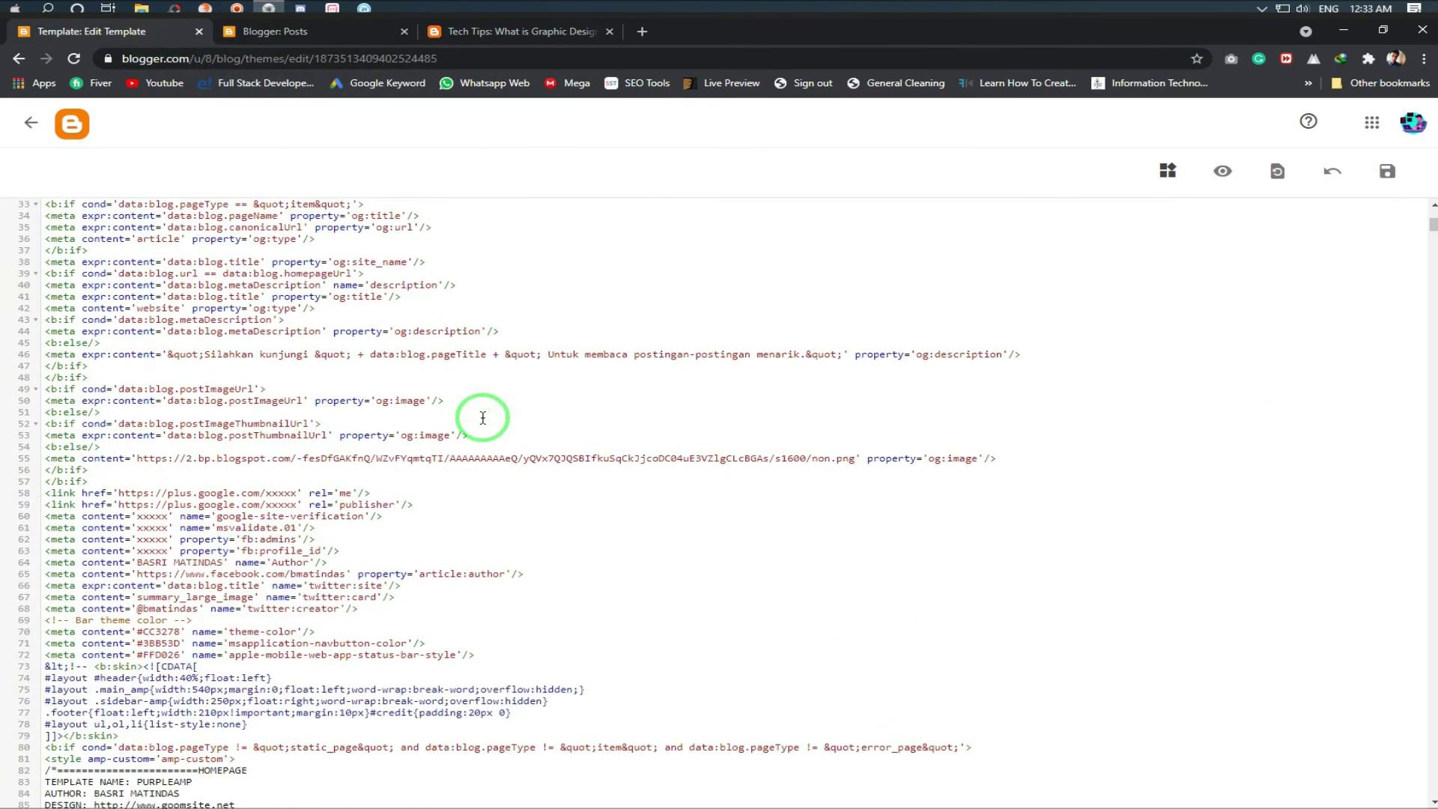
click(191, 339)
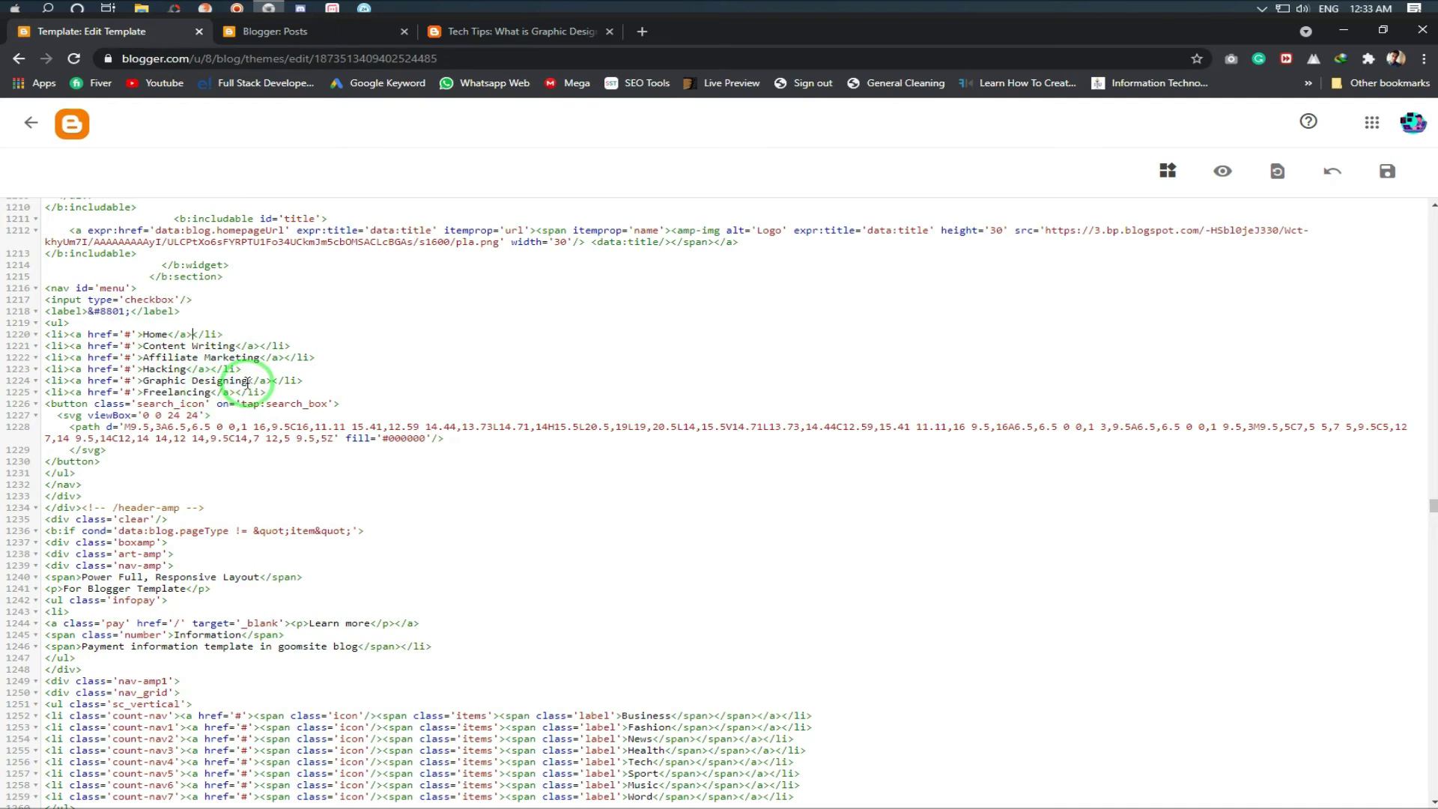
Replace the # link of the Graphic Designing menu item with the copied "What is Graphic Designing" label page address
right_click(126, 380)
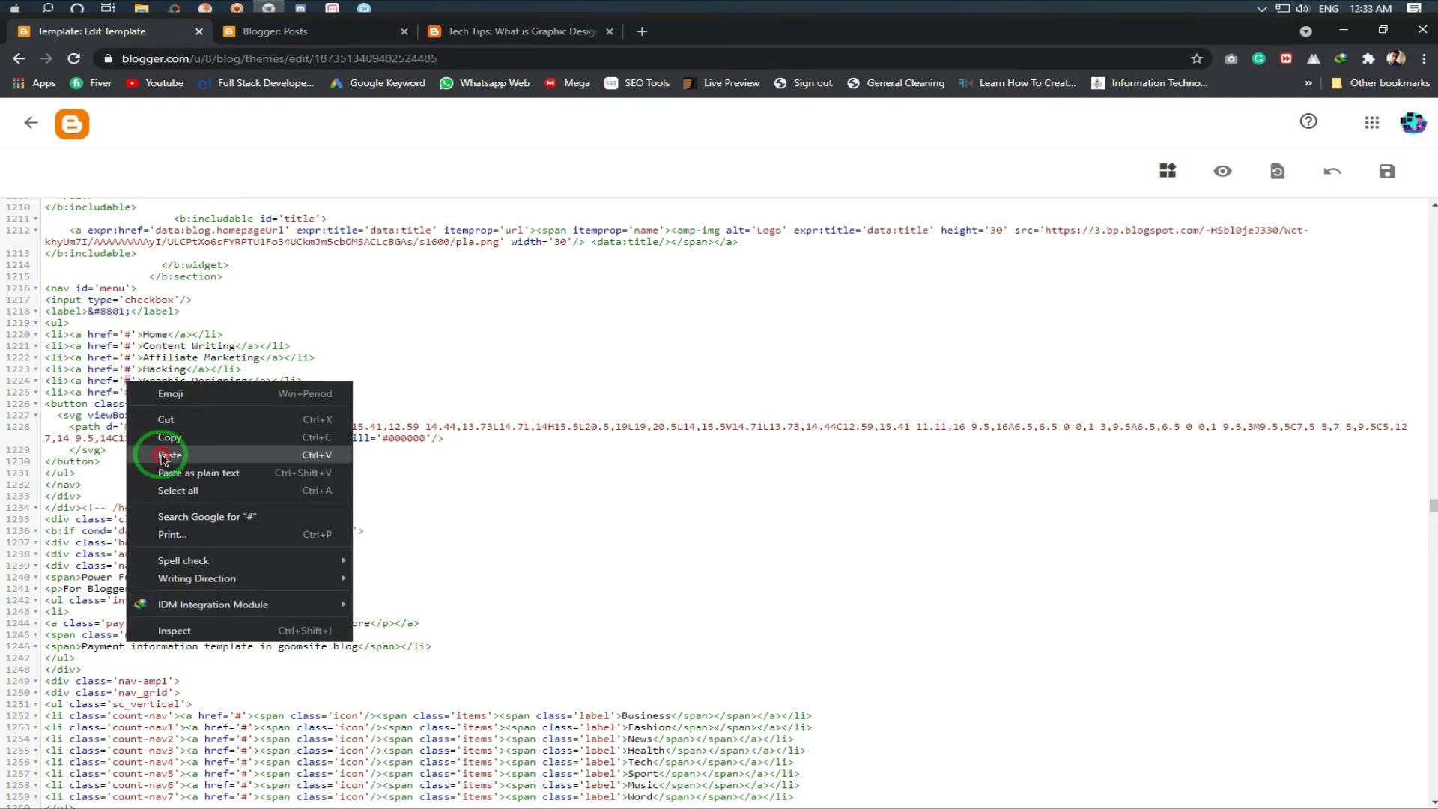
click(162, 455)
drag(721, 380, 815, 380)
drag(694, 380, 176, 380)
click(365, 360)
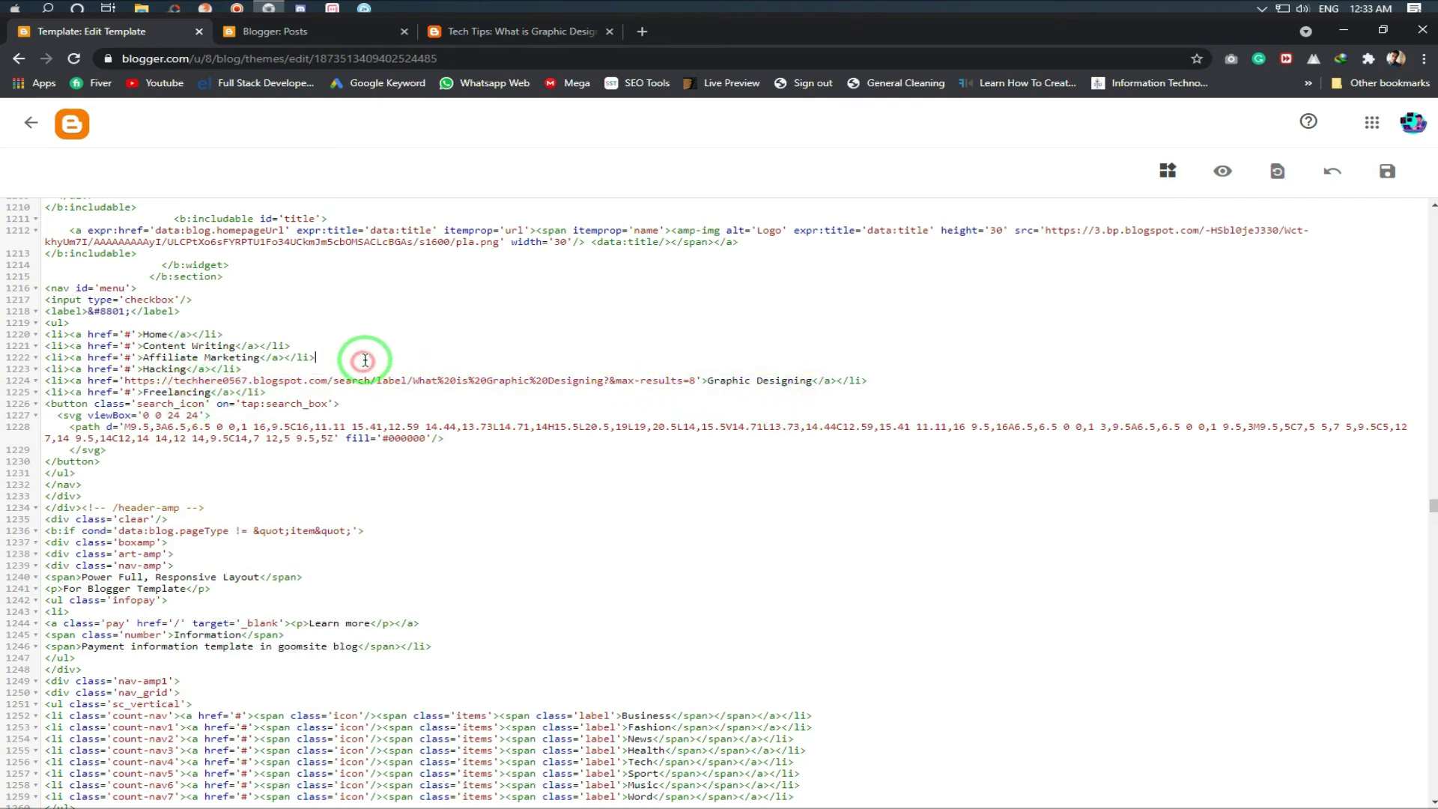
Open the live blog's homepage from the Blogger posts page and copy its web address
click(461, 31)
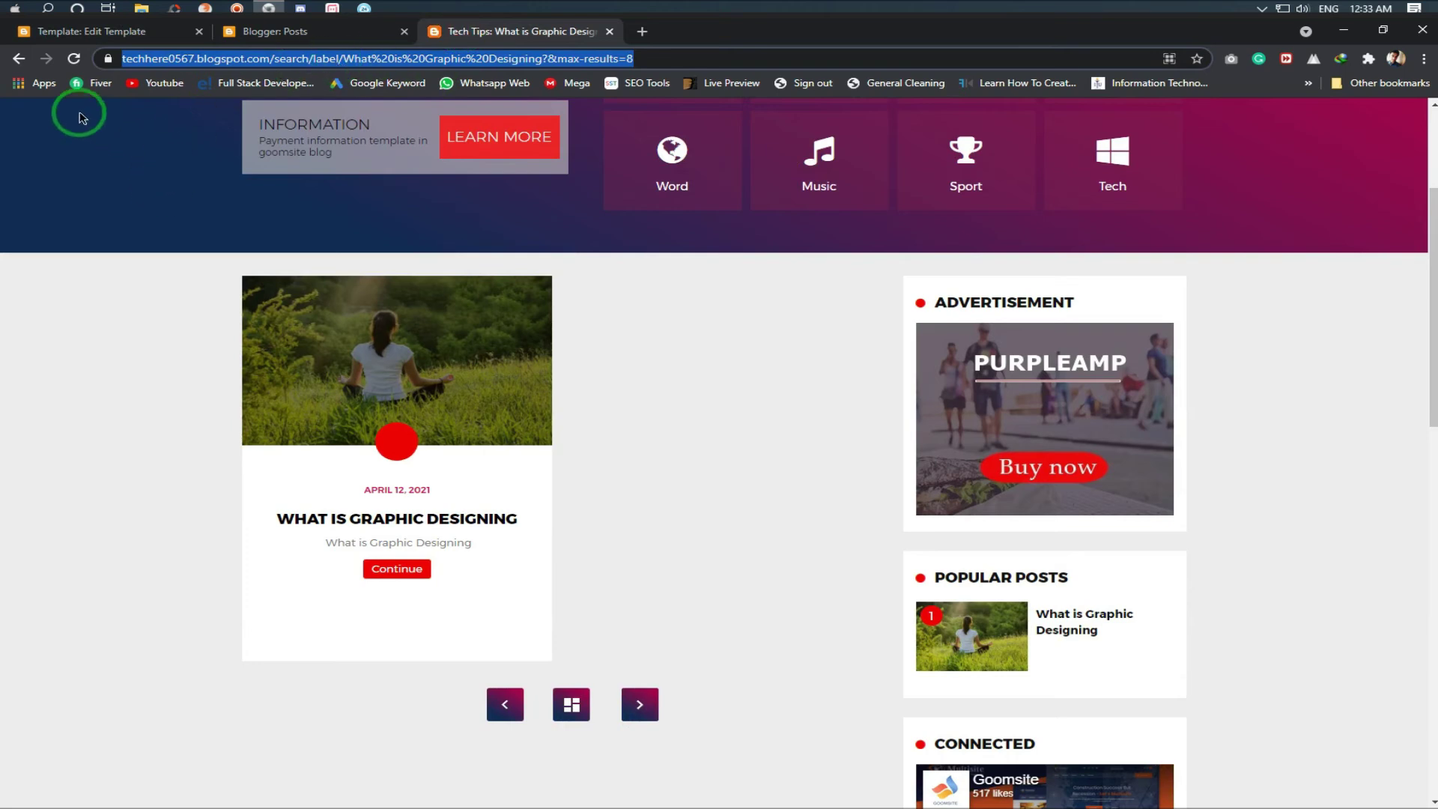
scroll(591, 346, up, 3)
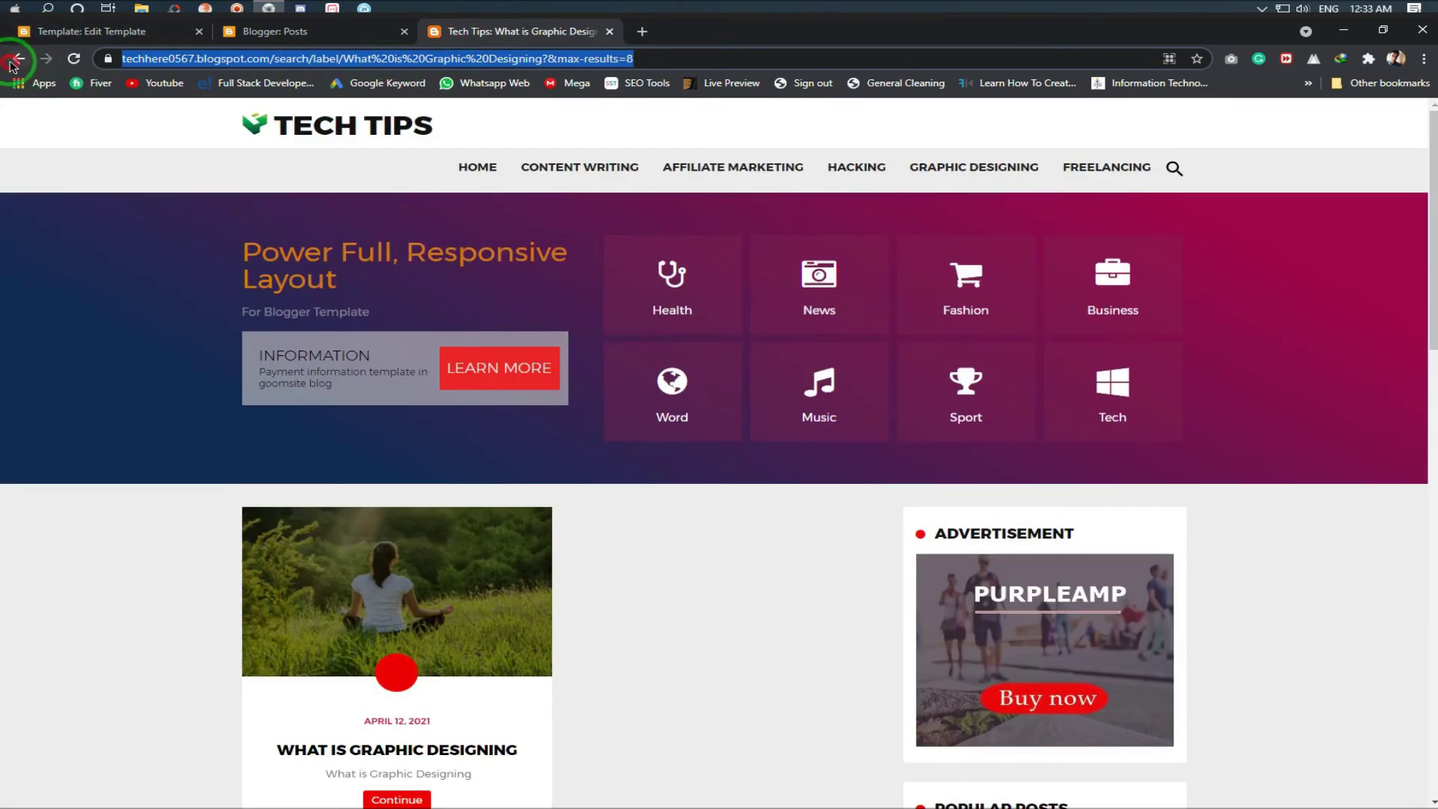
click(17, 60)
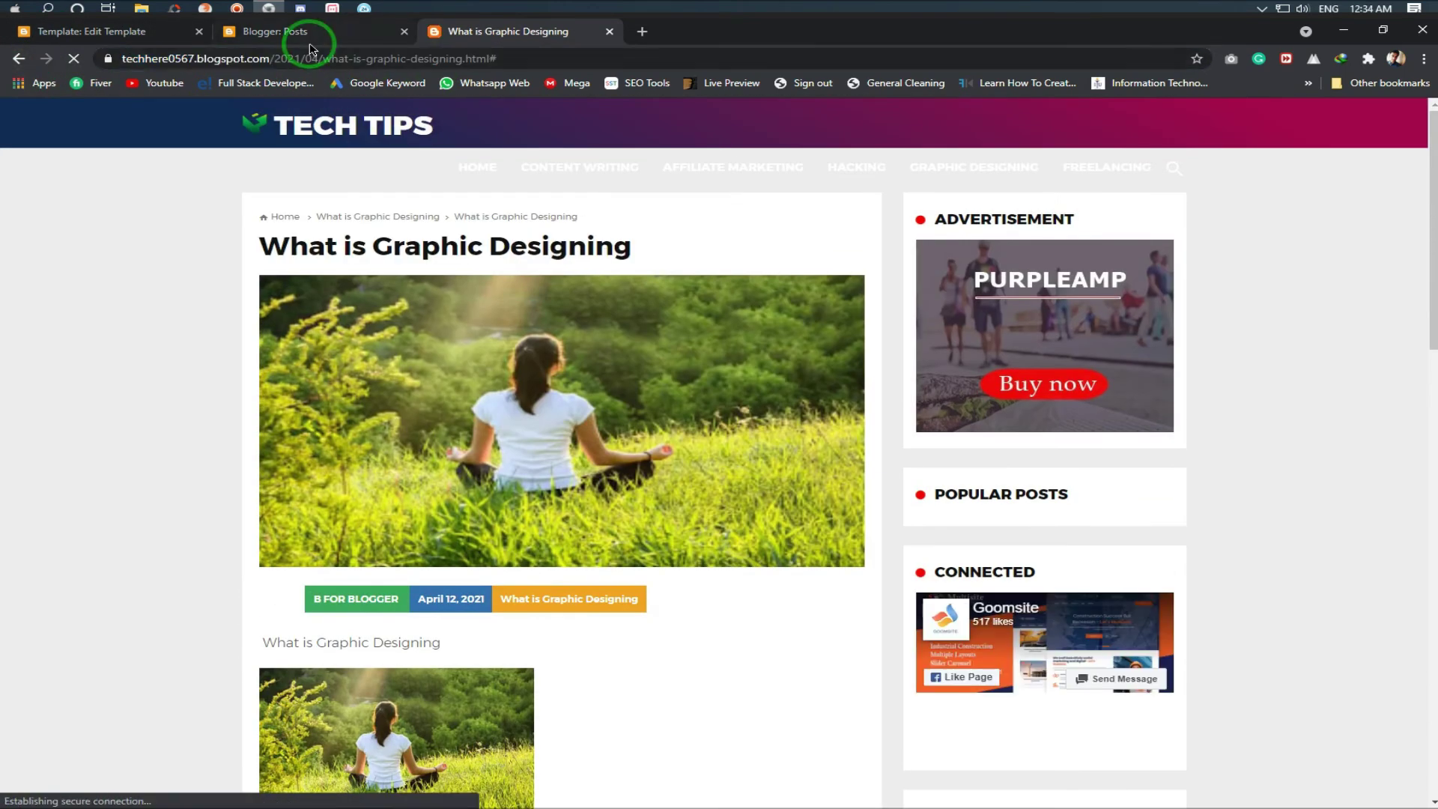
click(309, 43)
click(102, 626)
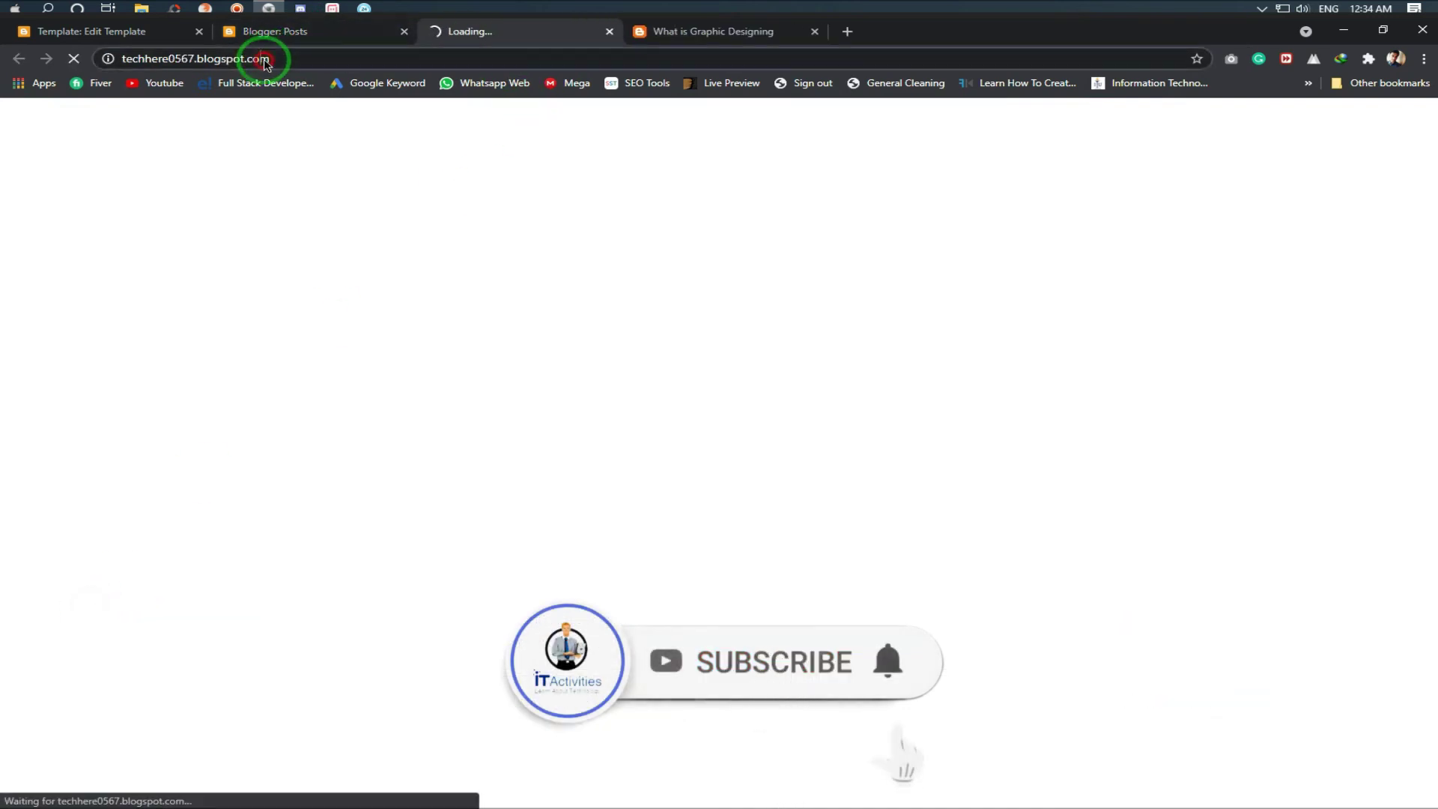
click(264, 60)
right_click(264, 60)
click(346, 142)
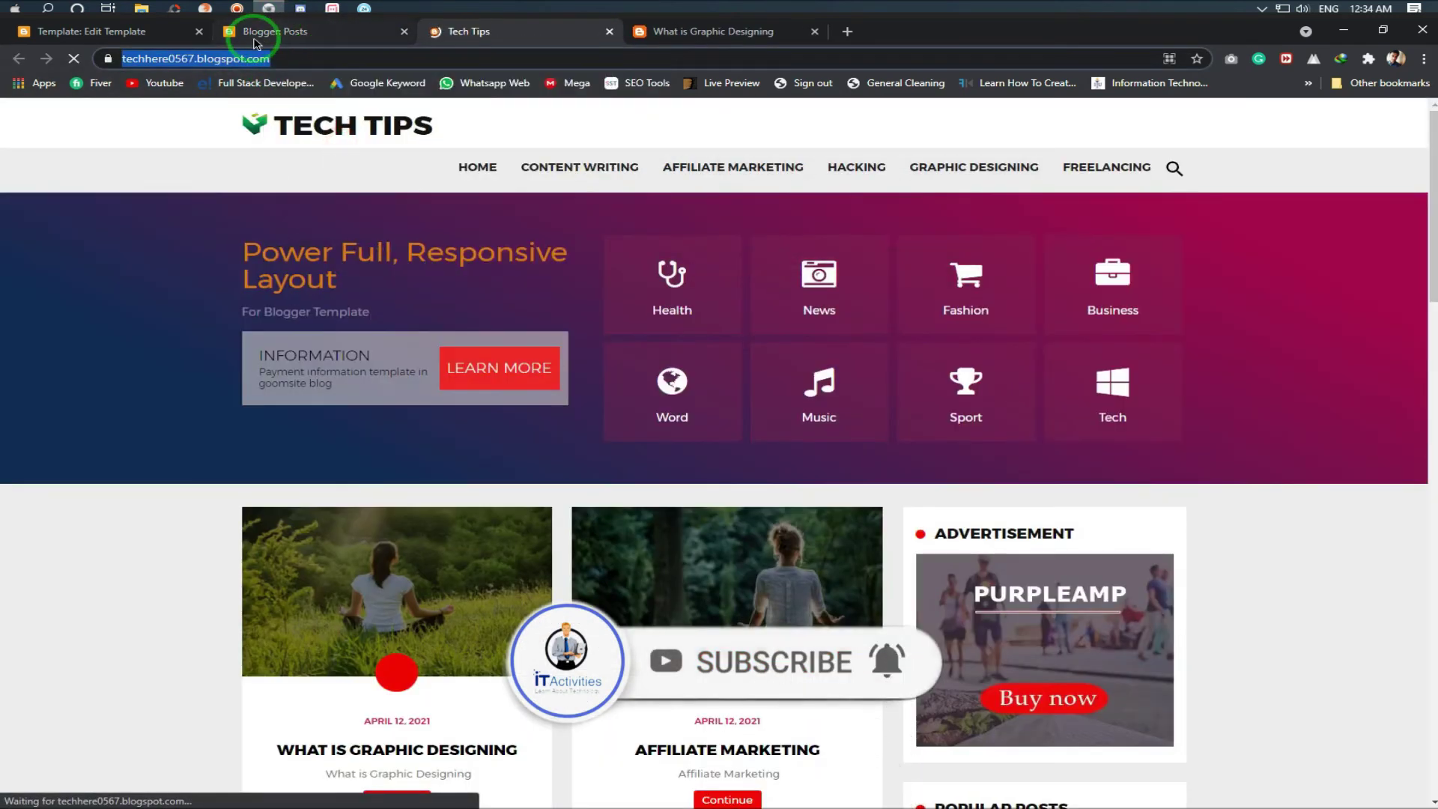
click(150, 32)
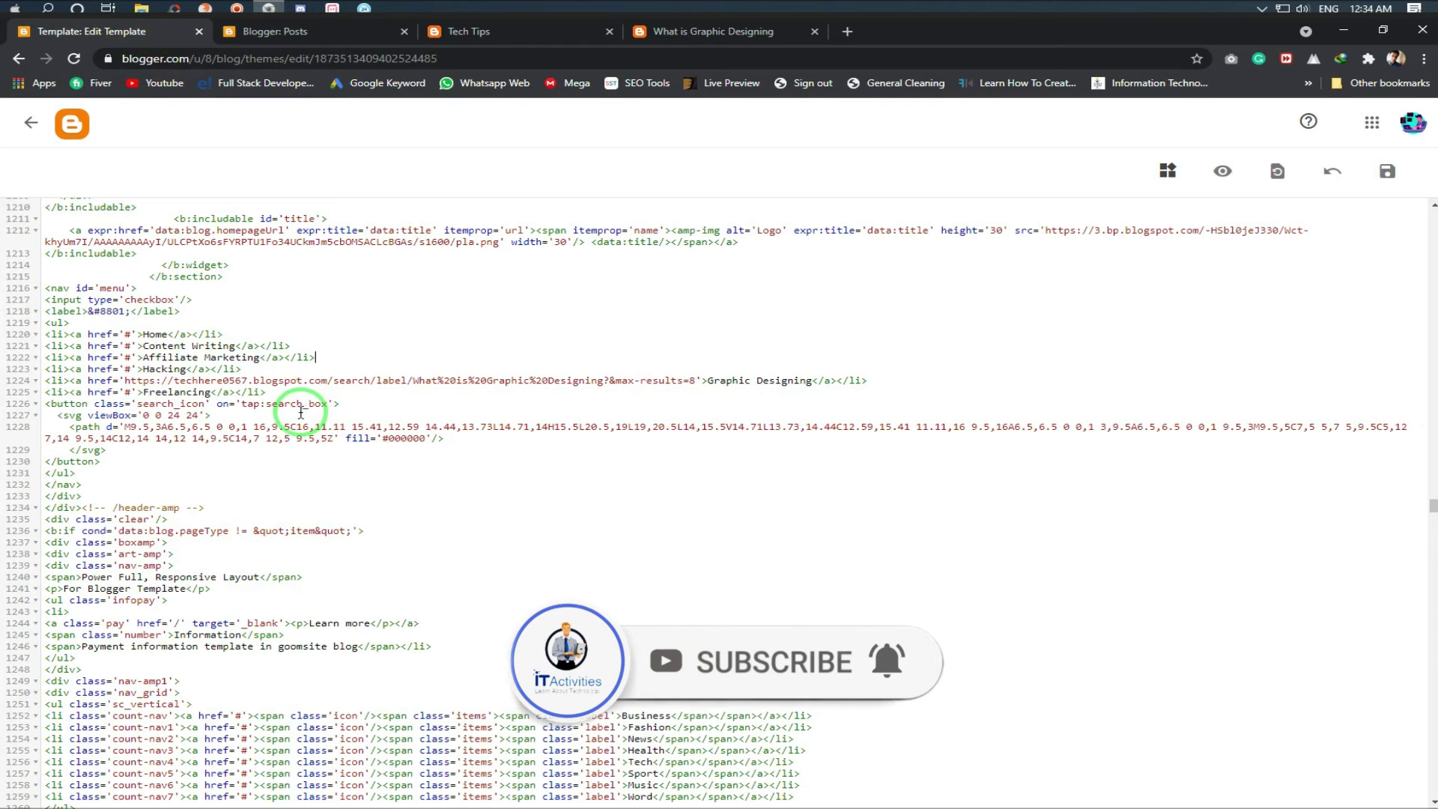
scroll(314, 434, up, 2)
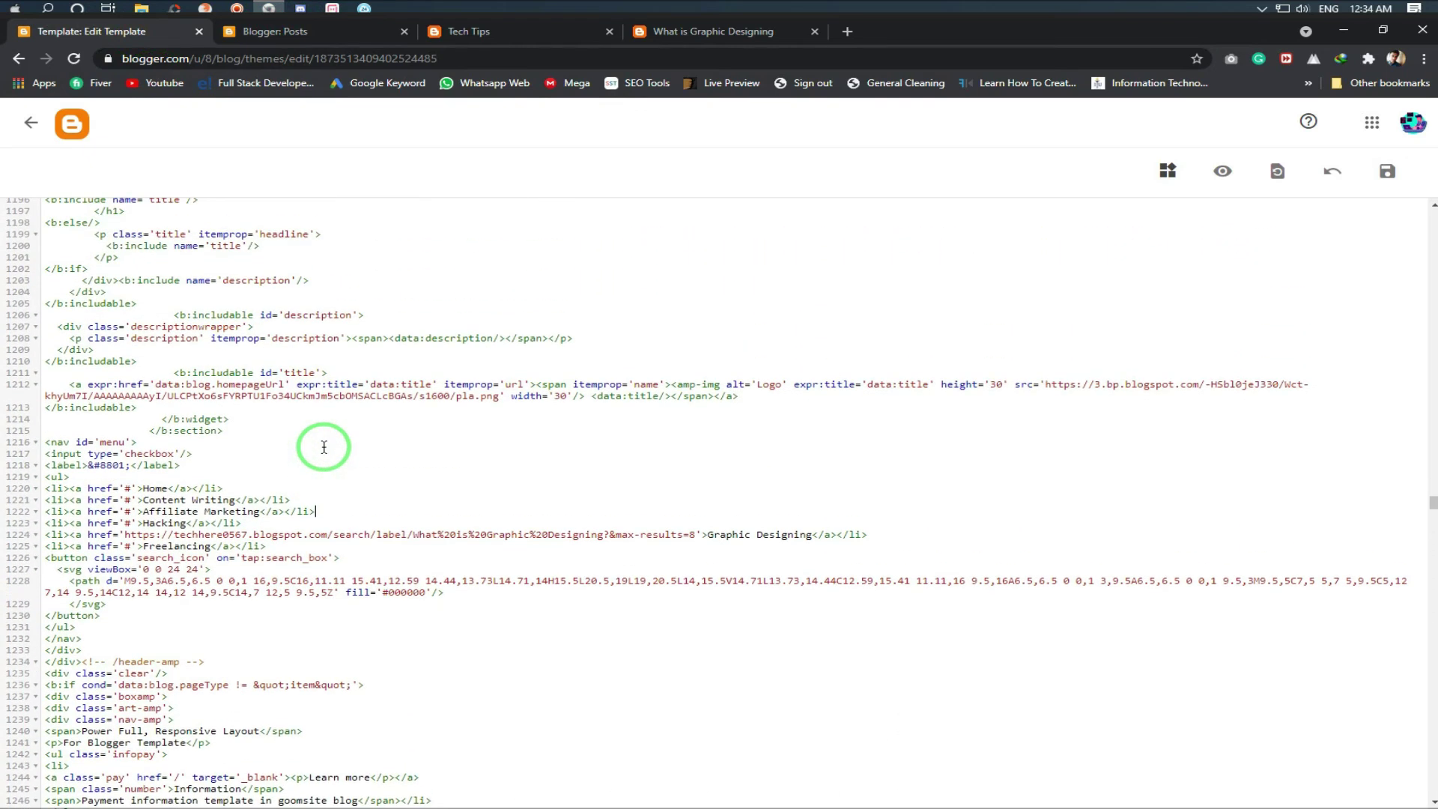
scroll(323, 447, up, 2)
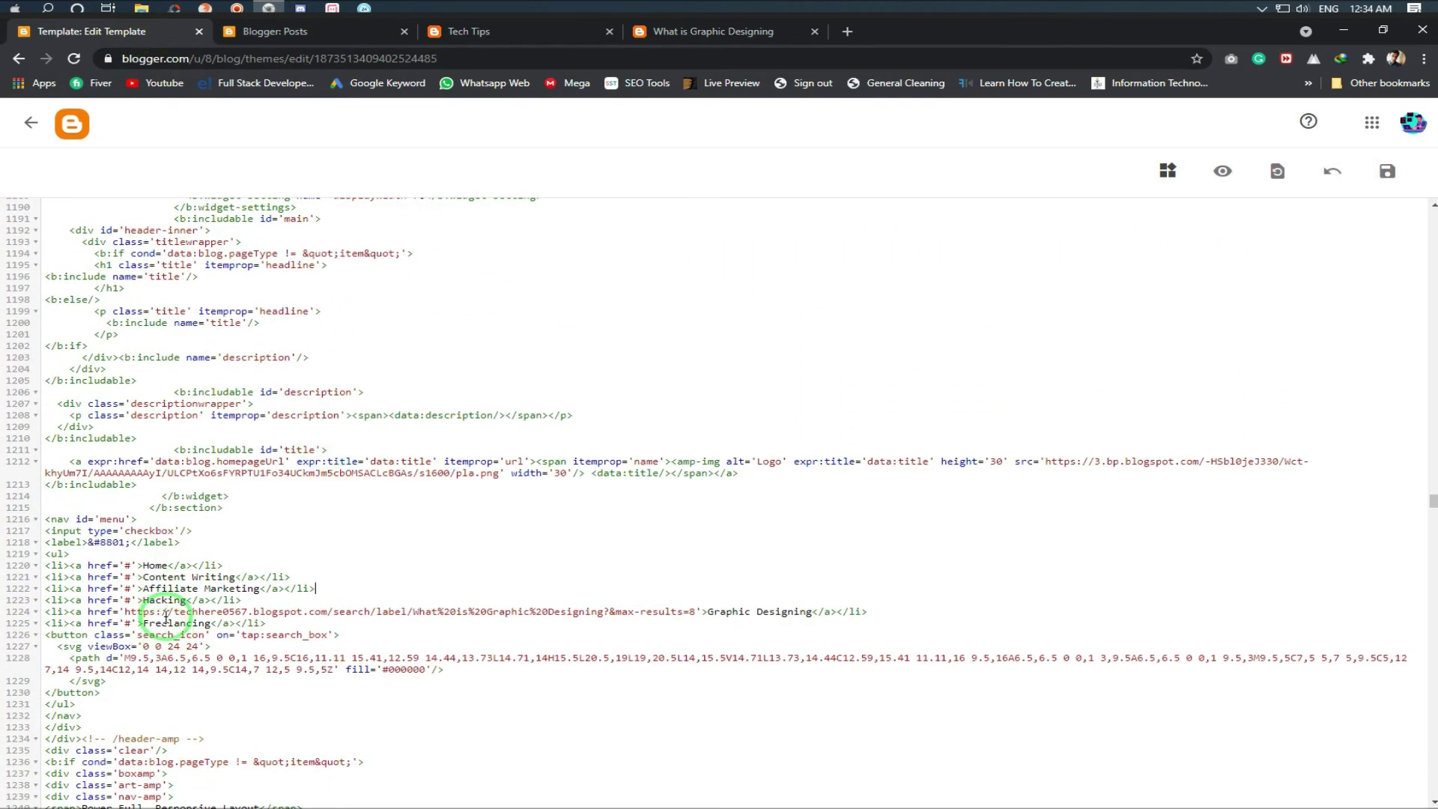
scroll(173, 587, down, 2)
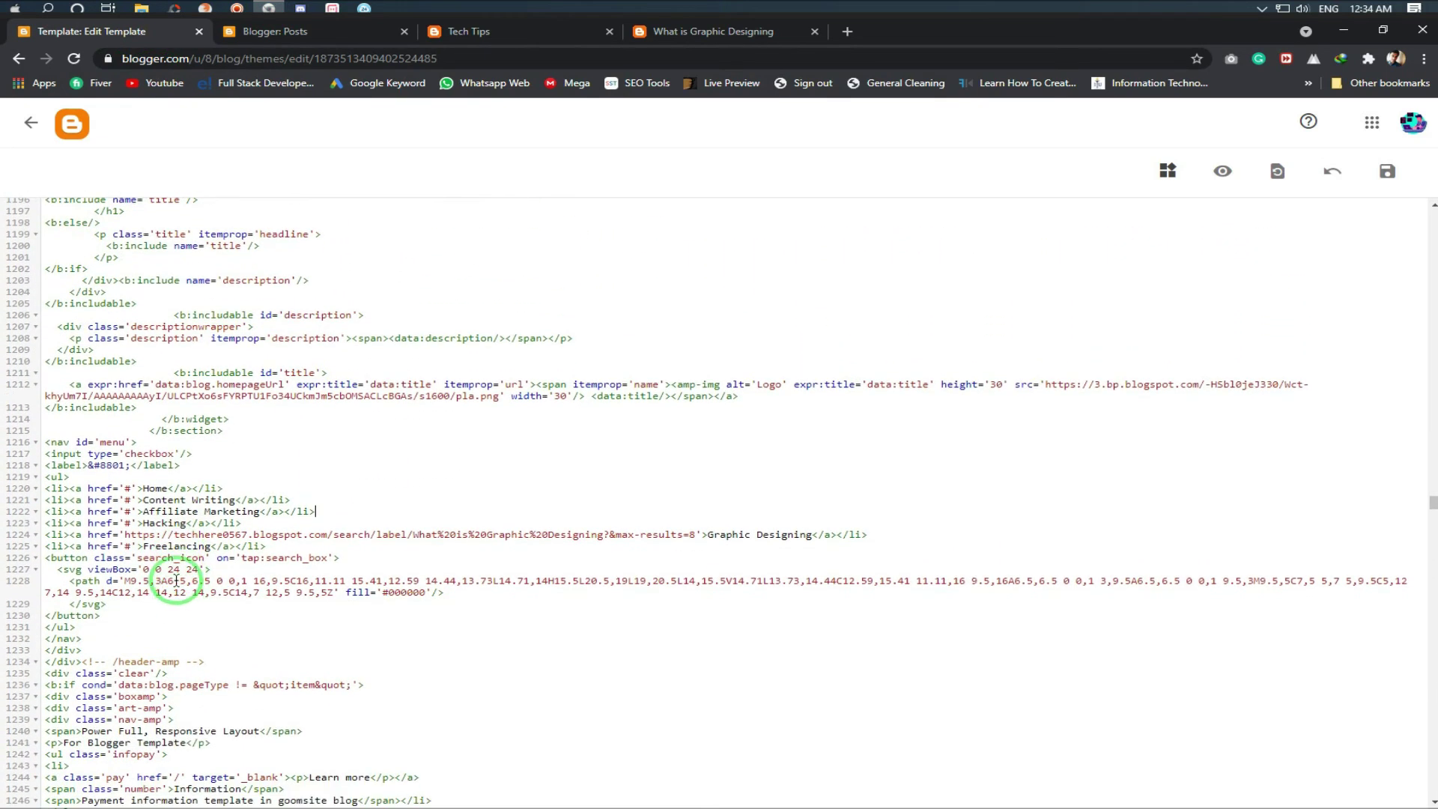
right_click(127, 491)
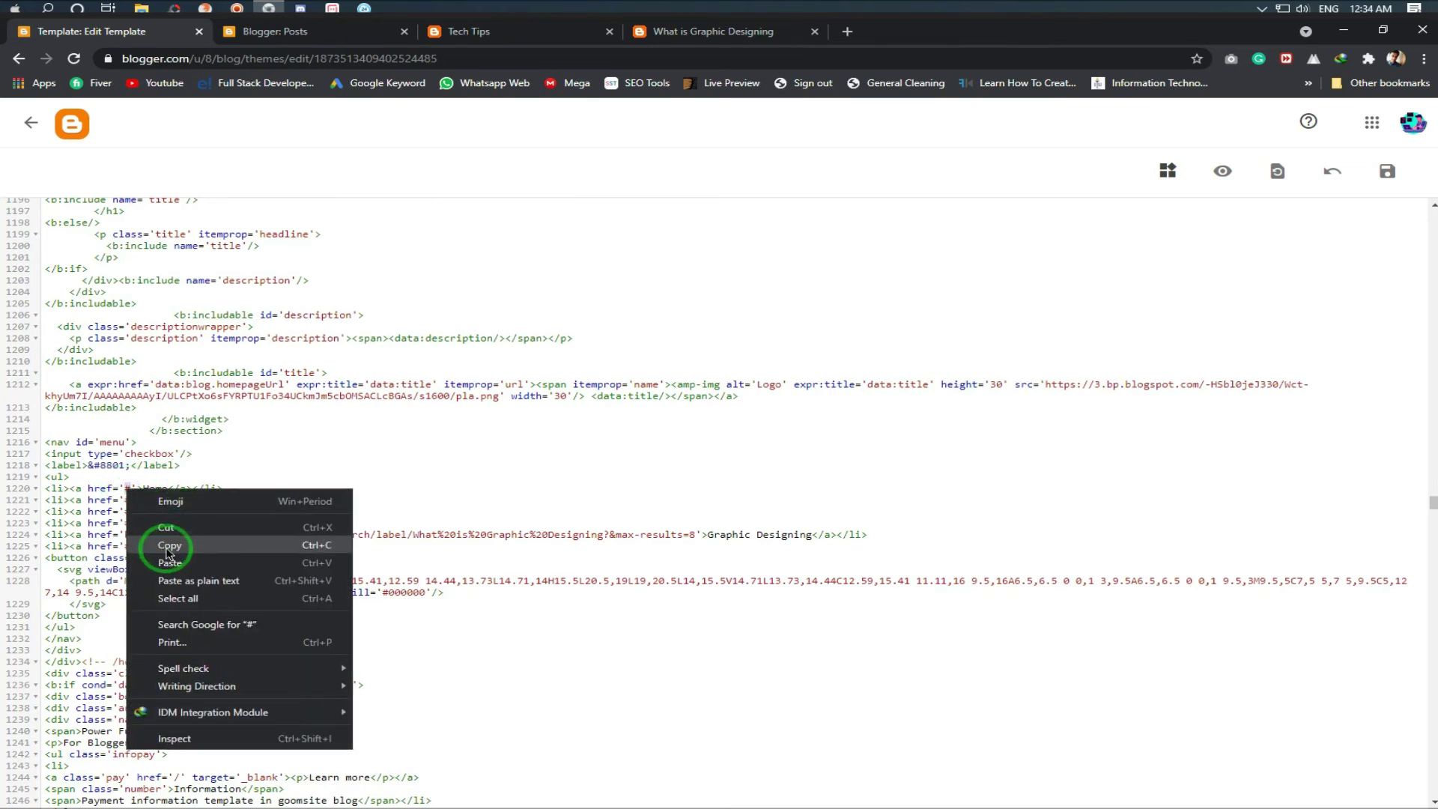
click(128, 569)
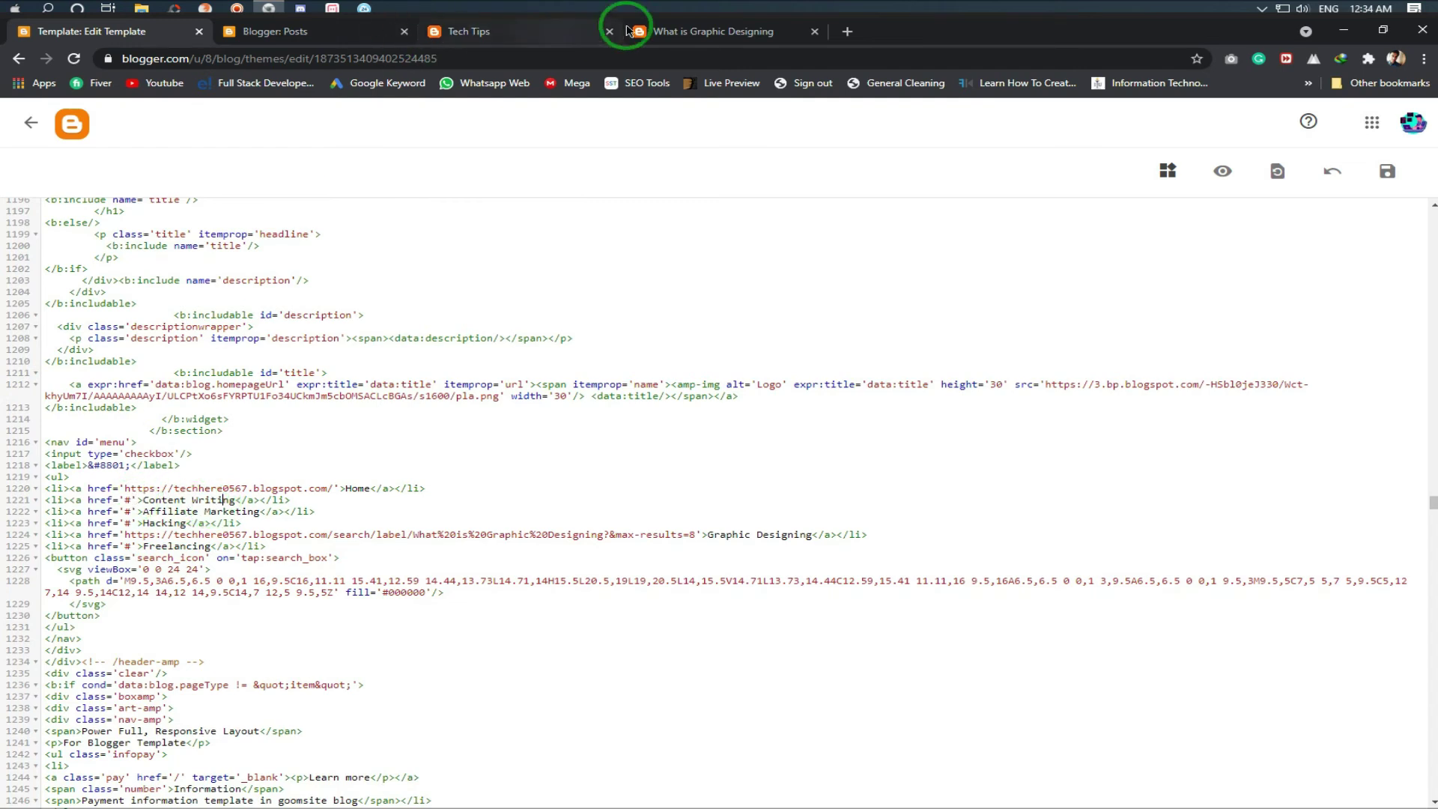
Open the "content writing" label page from the live blog's label list and copy its web address
click(536, 29)
scroll(921, 397, down, 3)
scroll(922, 397, down, 8)
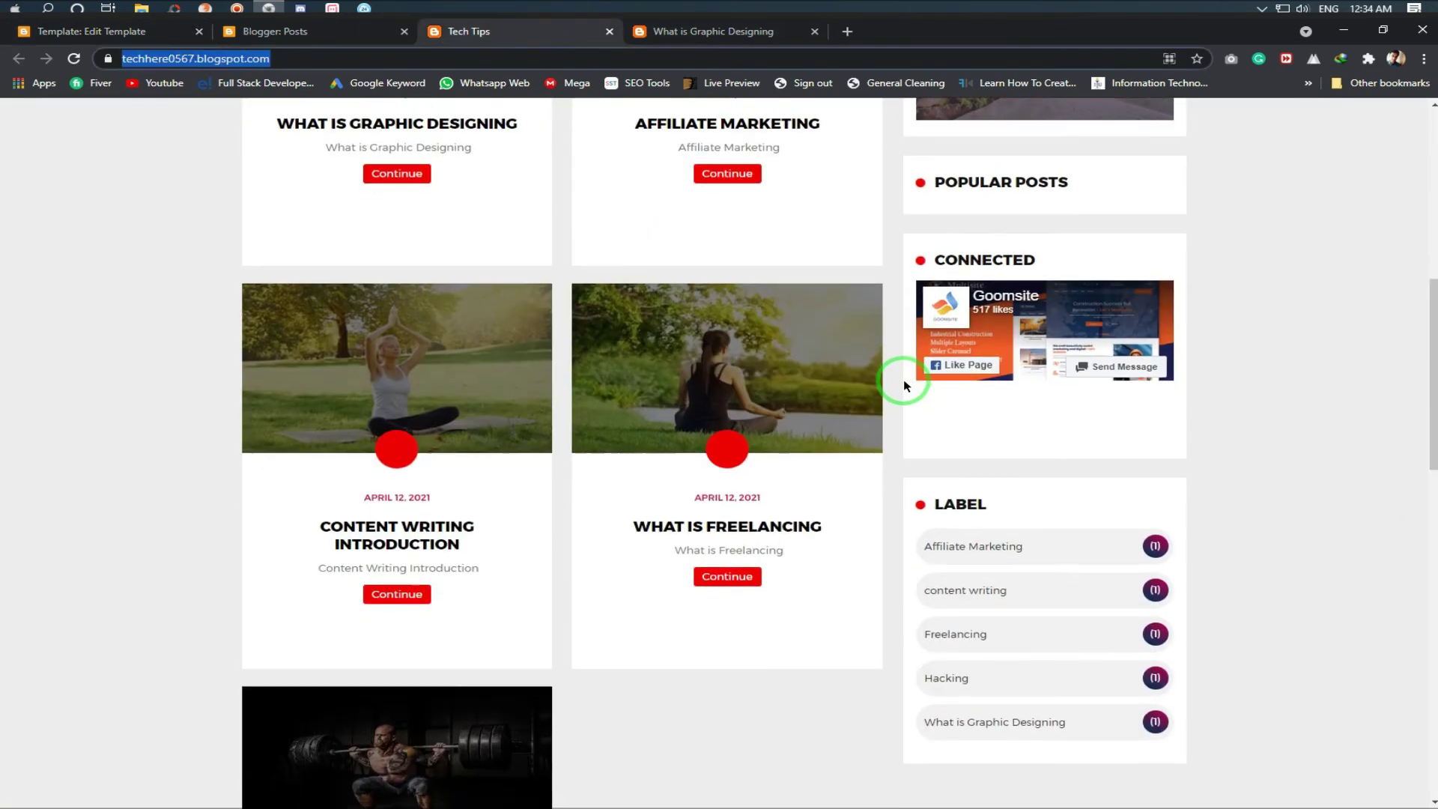
click(965, 375)
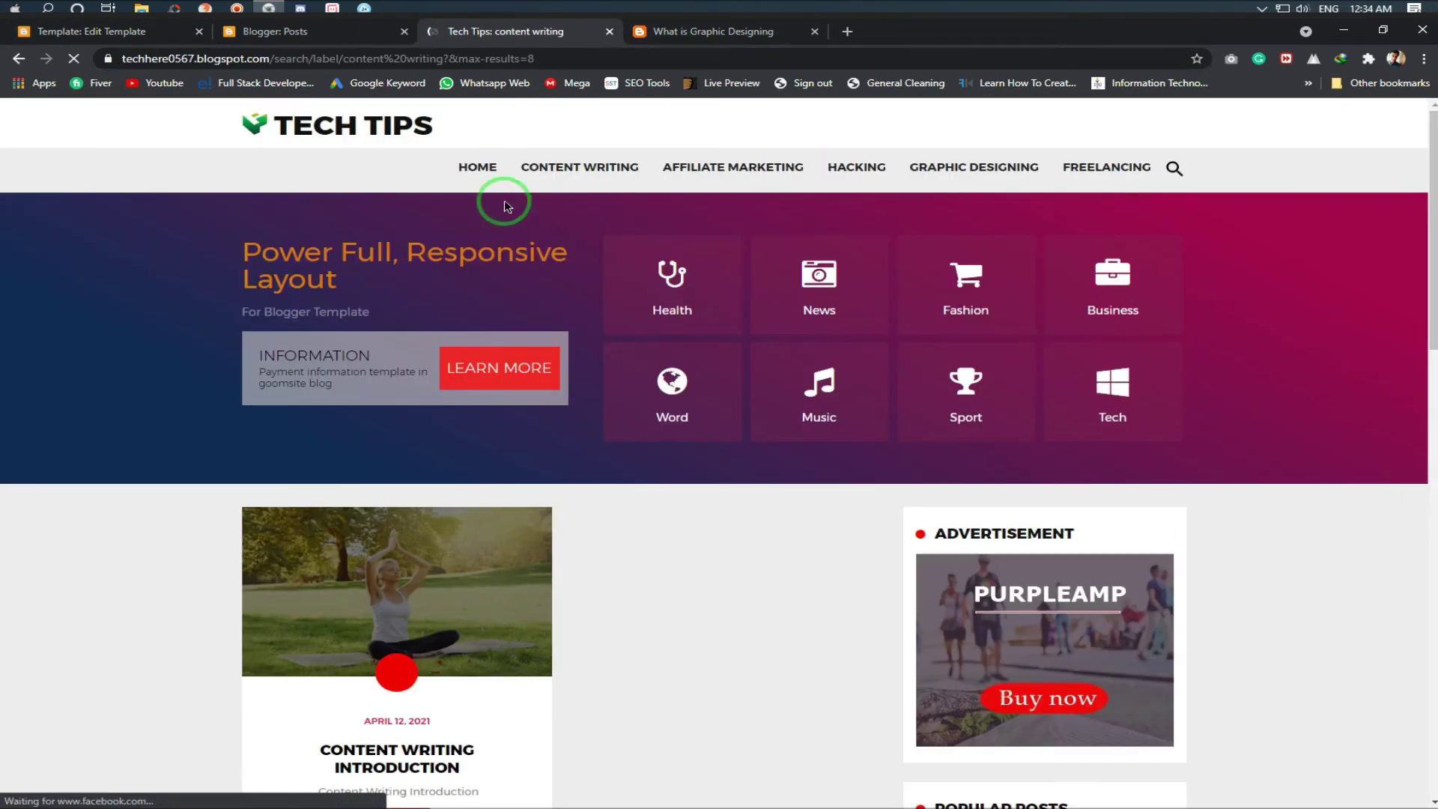
click(449, 58)
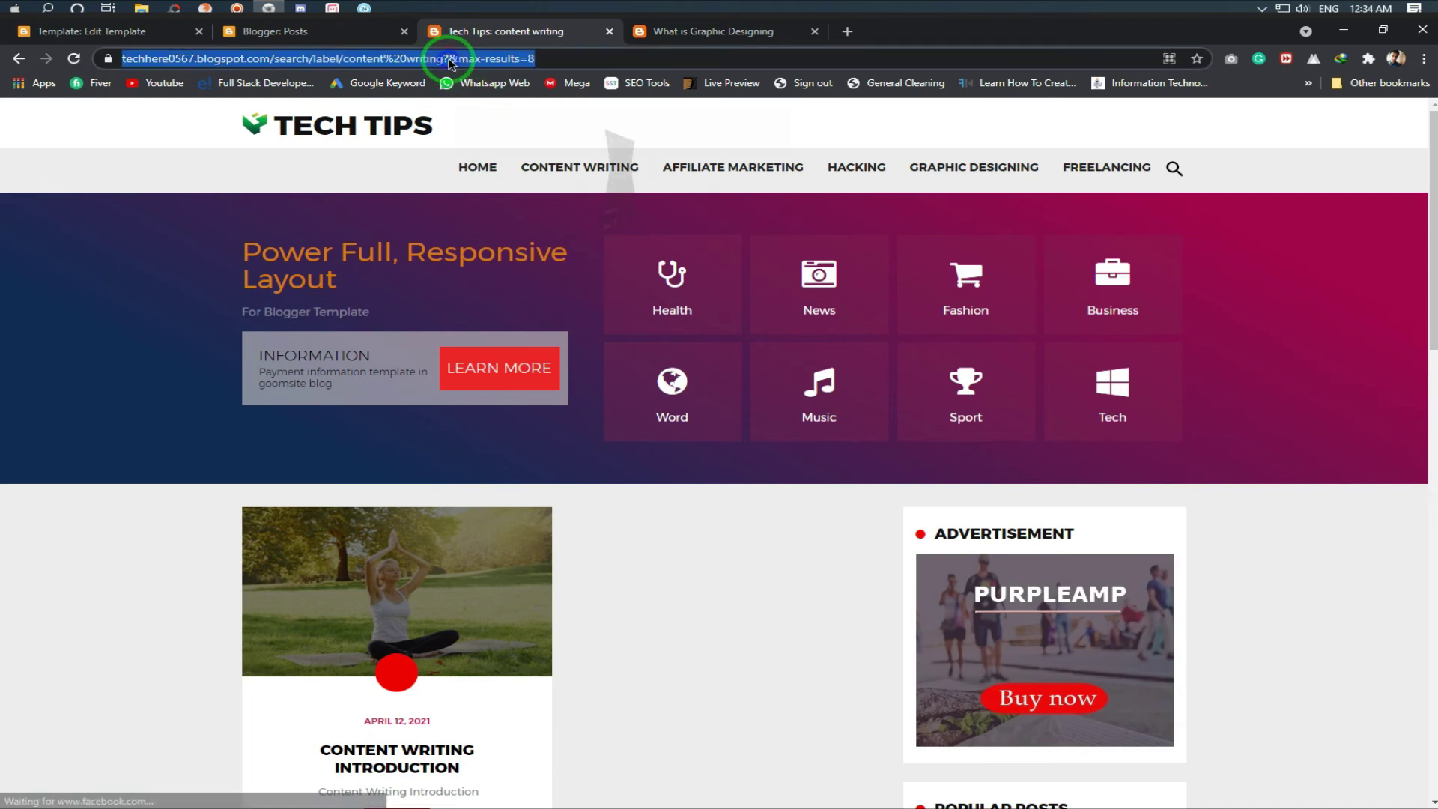
right_click(450, 60)
click(503, 148)
Replace the # link of the Content Writing menu item in the theme code with the copied label page address
drag(90, 31, 270, 31)
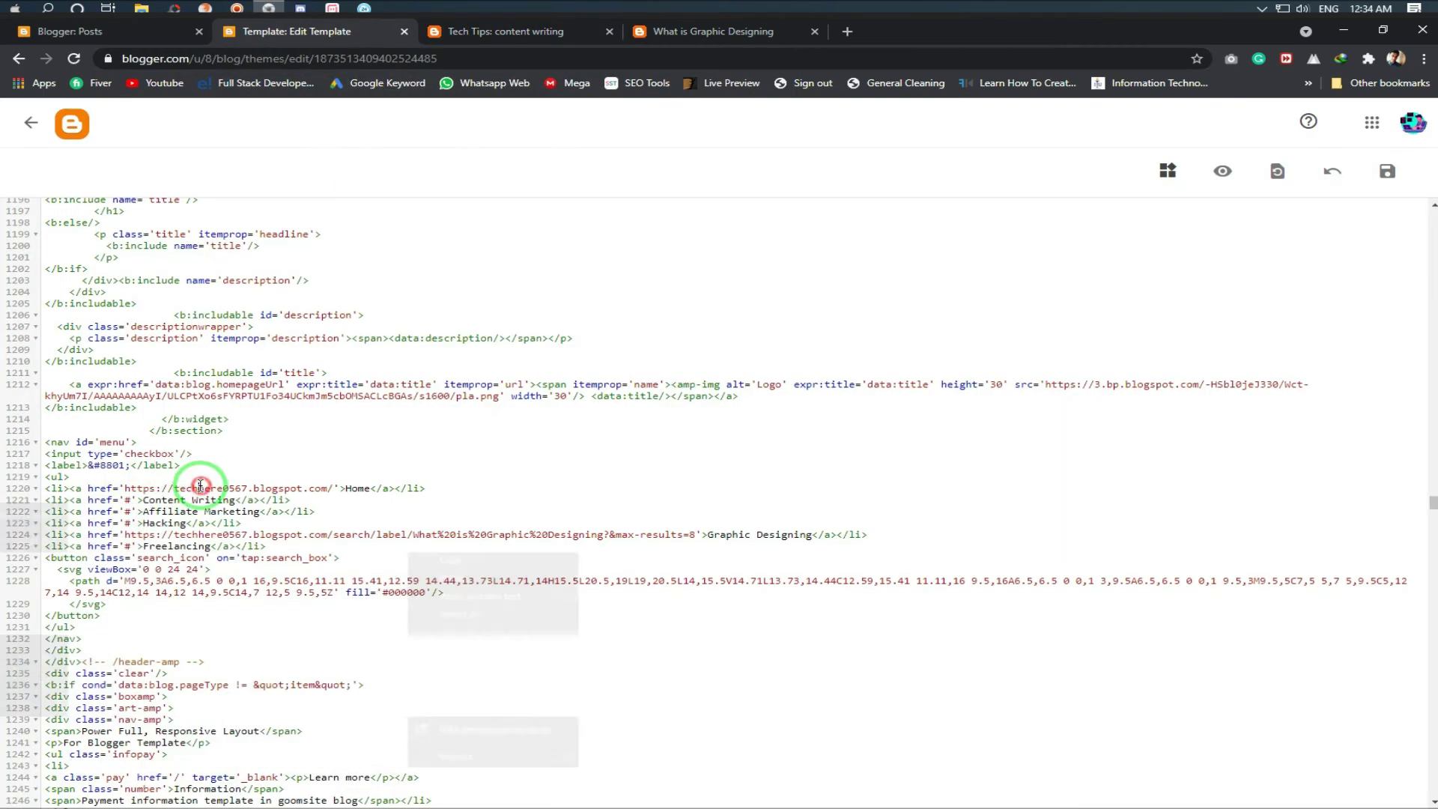
double_click(127, 501)
right_click(127, 500)
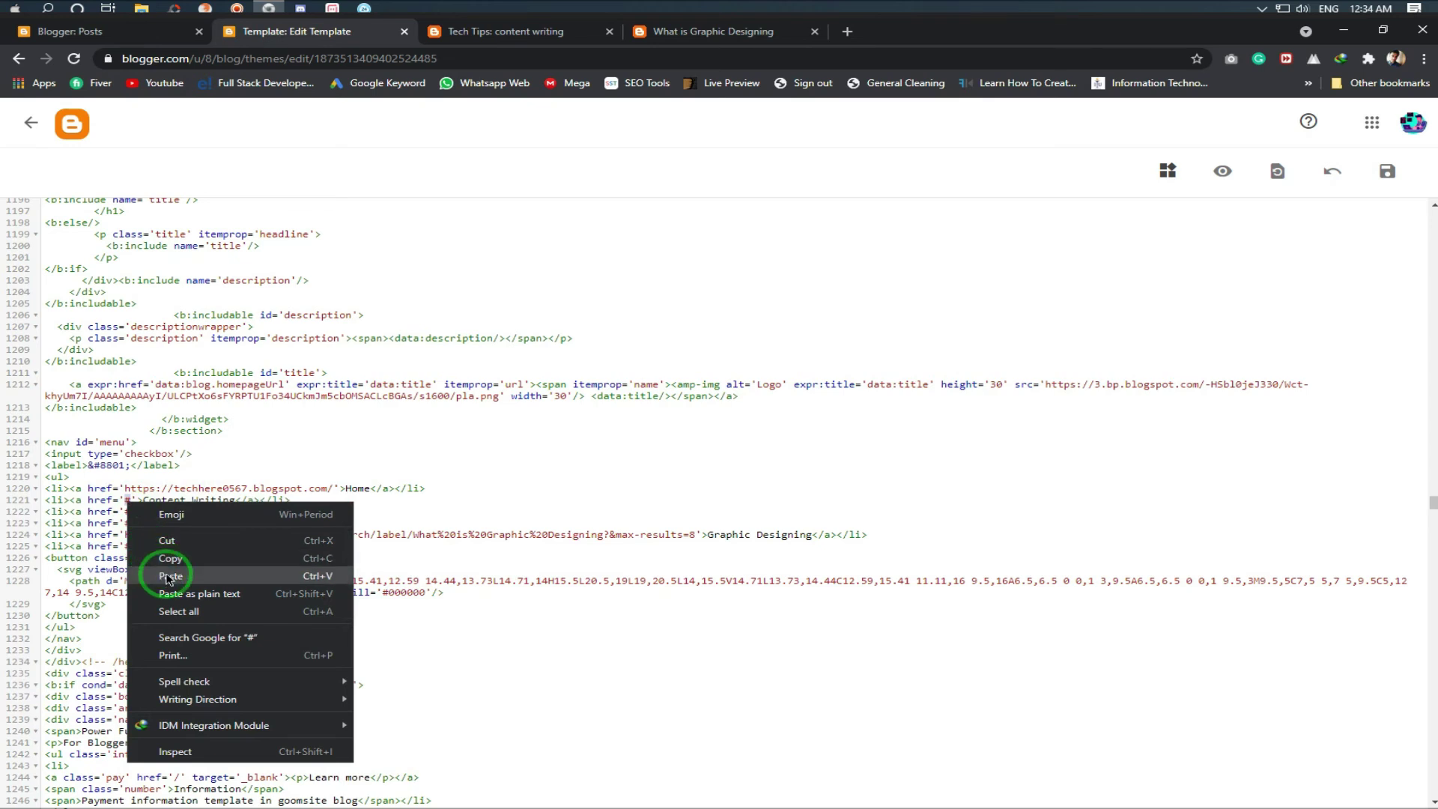
click(166, 570)
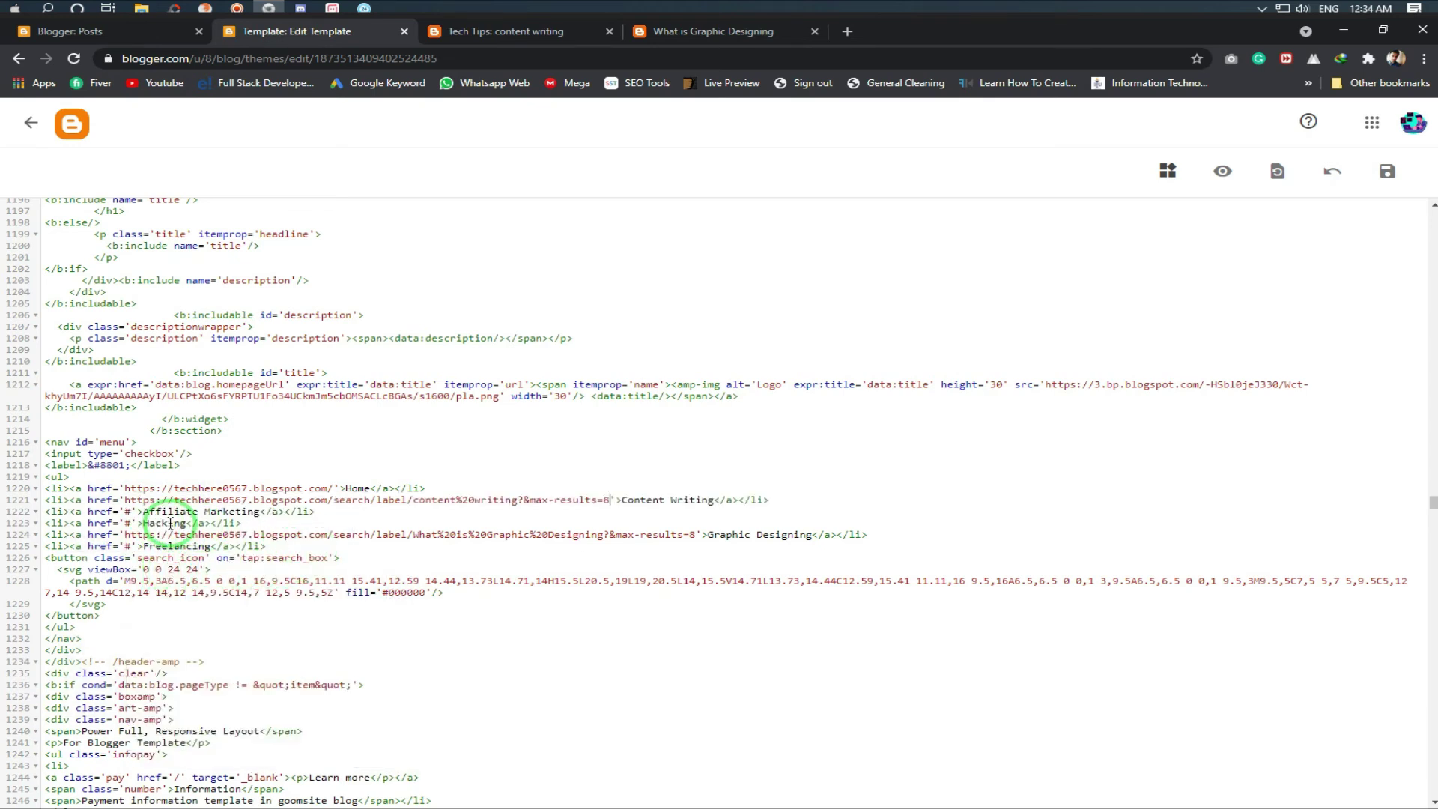
Open the "Affiliate Marketing" label page from the graphic designing post's label list and copy its web address
click(683, 33)
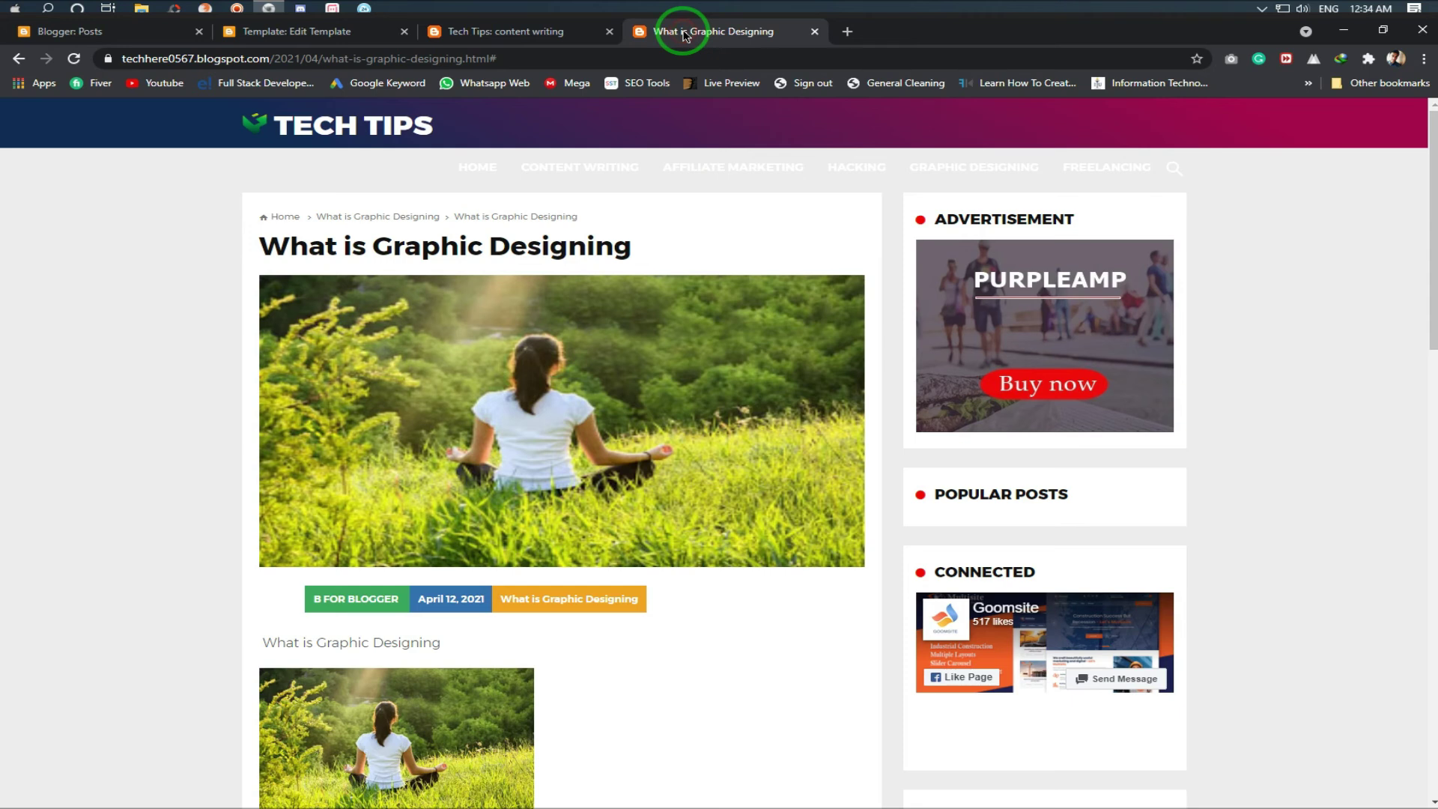
scroll(899, 554, down, 6)
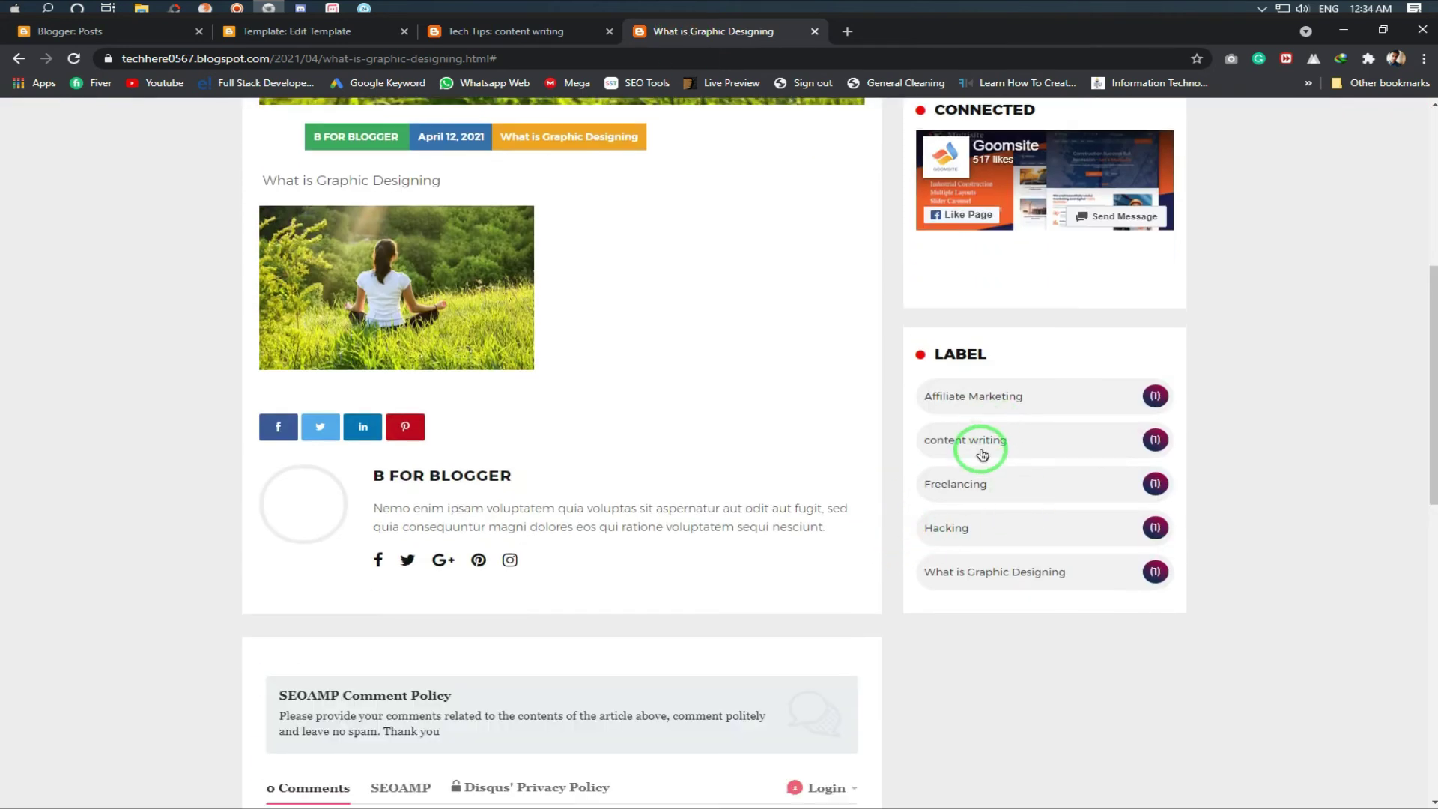
click(1004, 398)
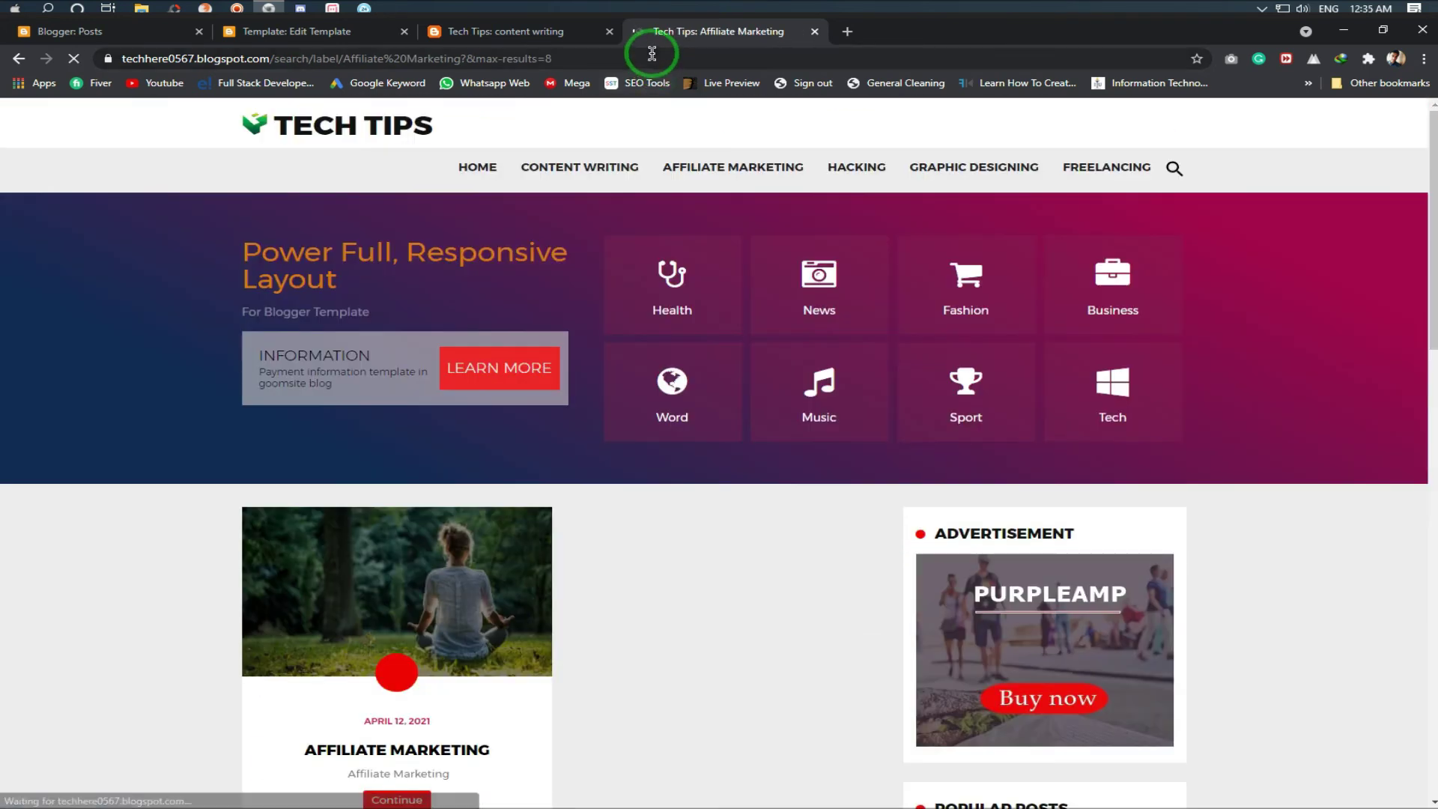
click(652, 53)
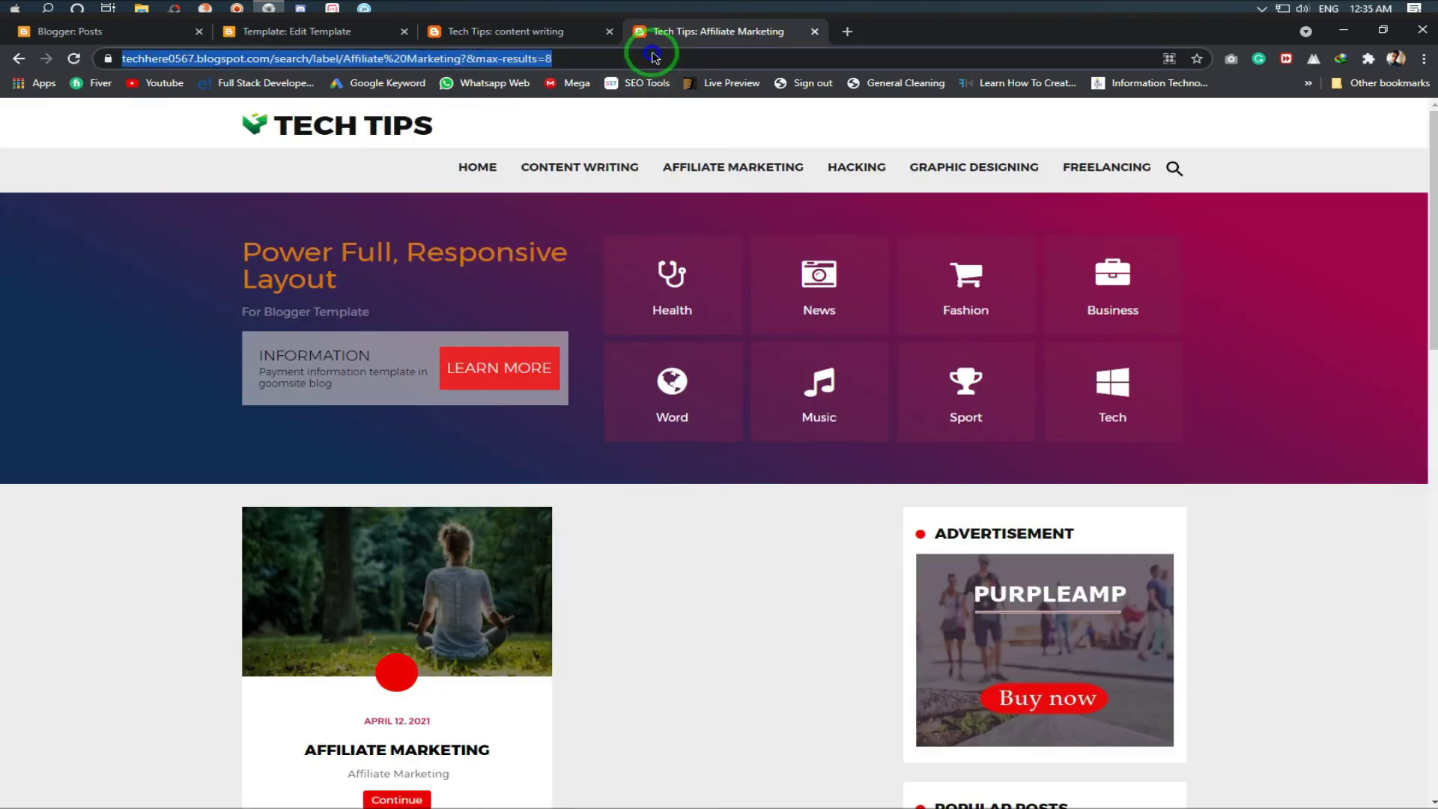
right_click(652, 58)
click(684, 138)
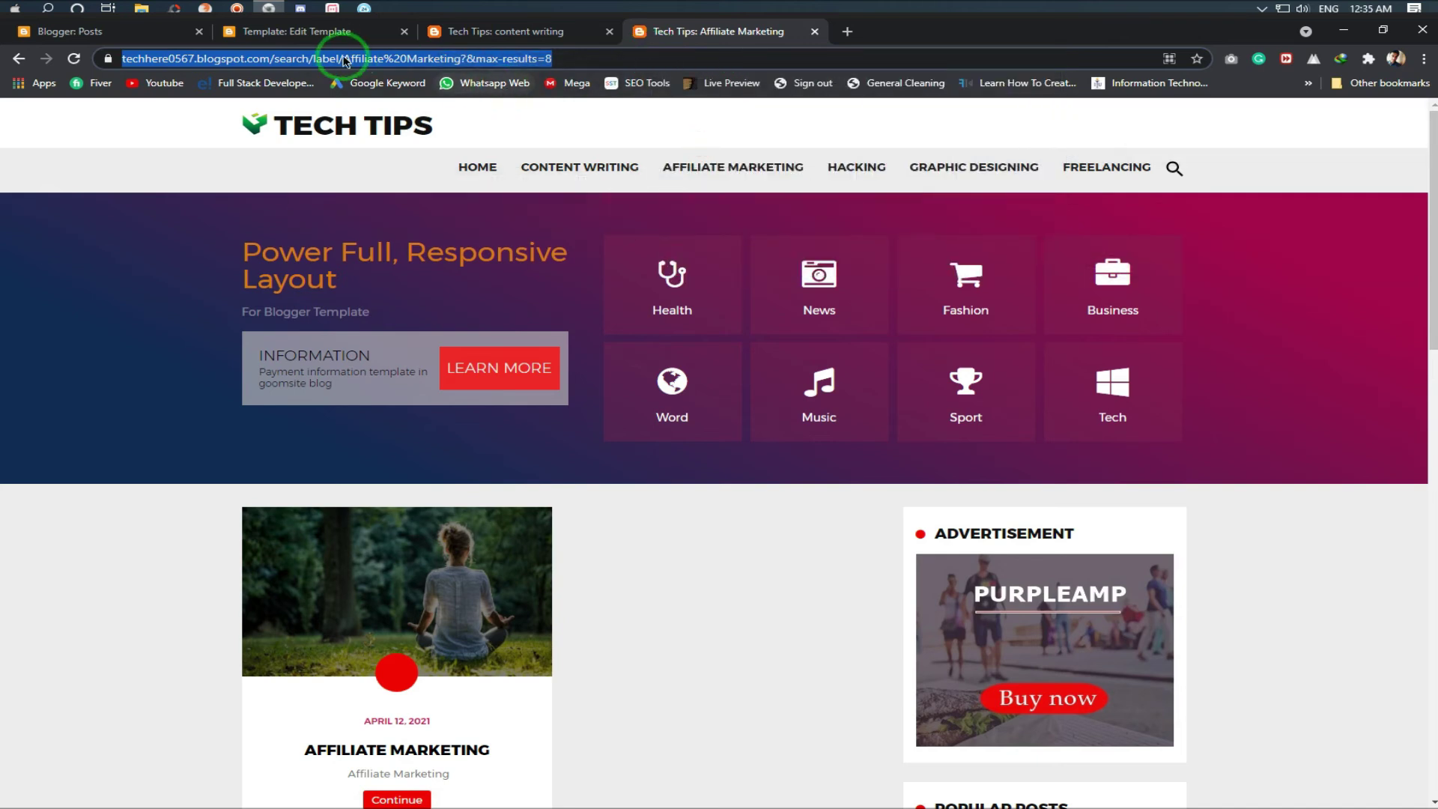
Replace the # link of the Affiliate Marketing menu item in the theme code with the copied label page address
click(299, 31)
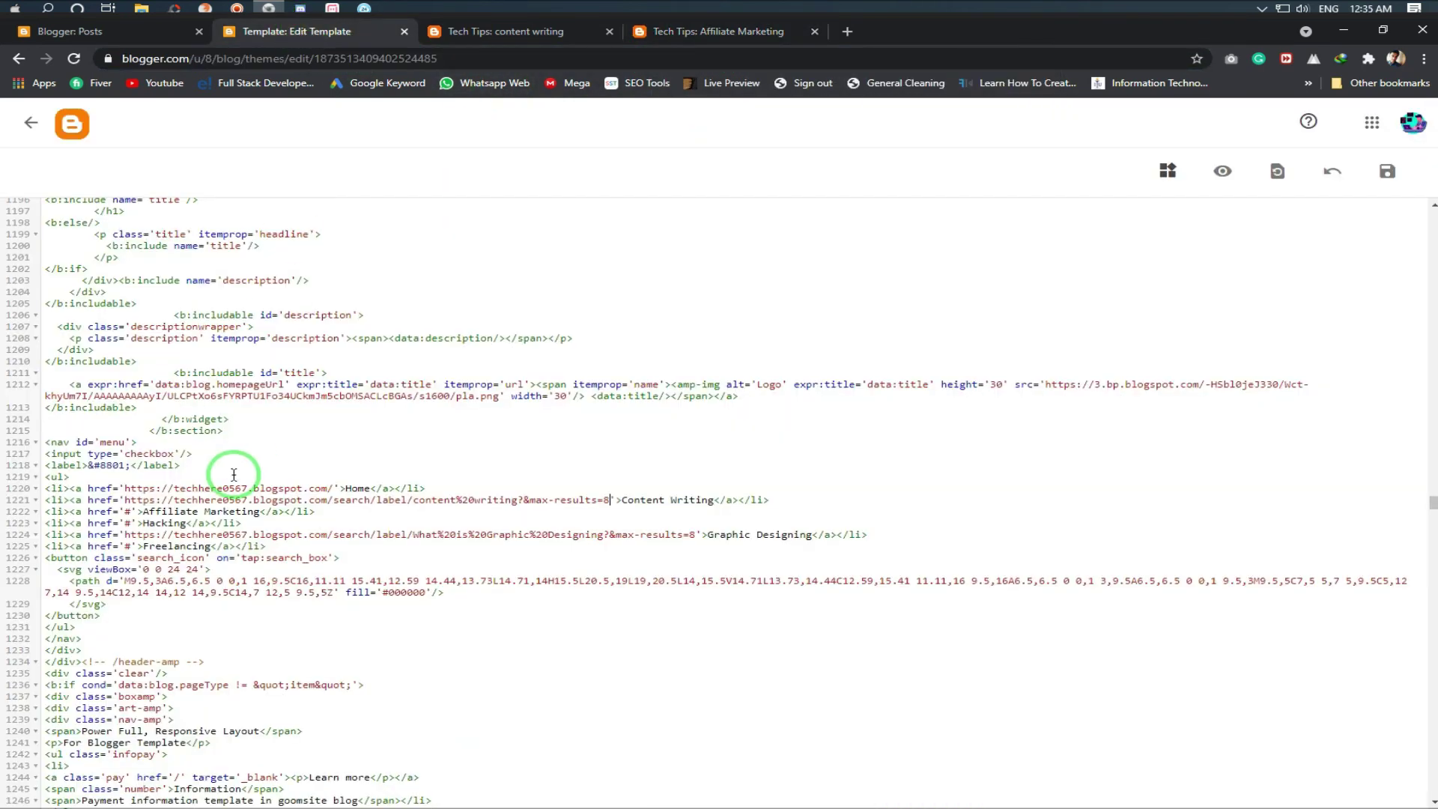
right_click(129, 515)
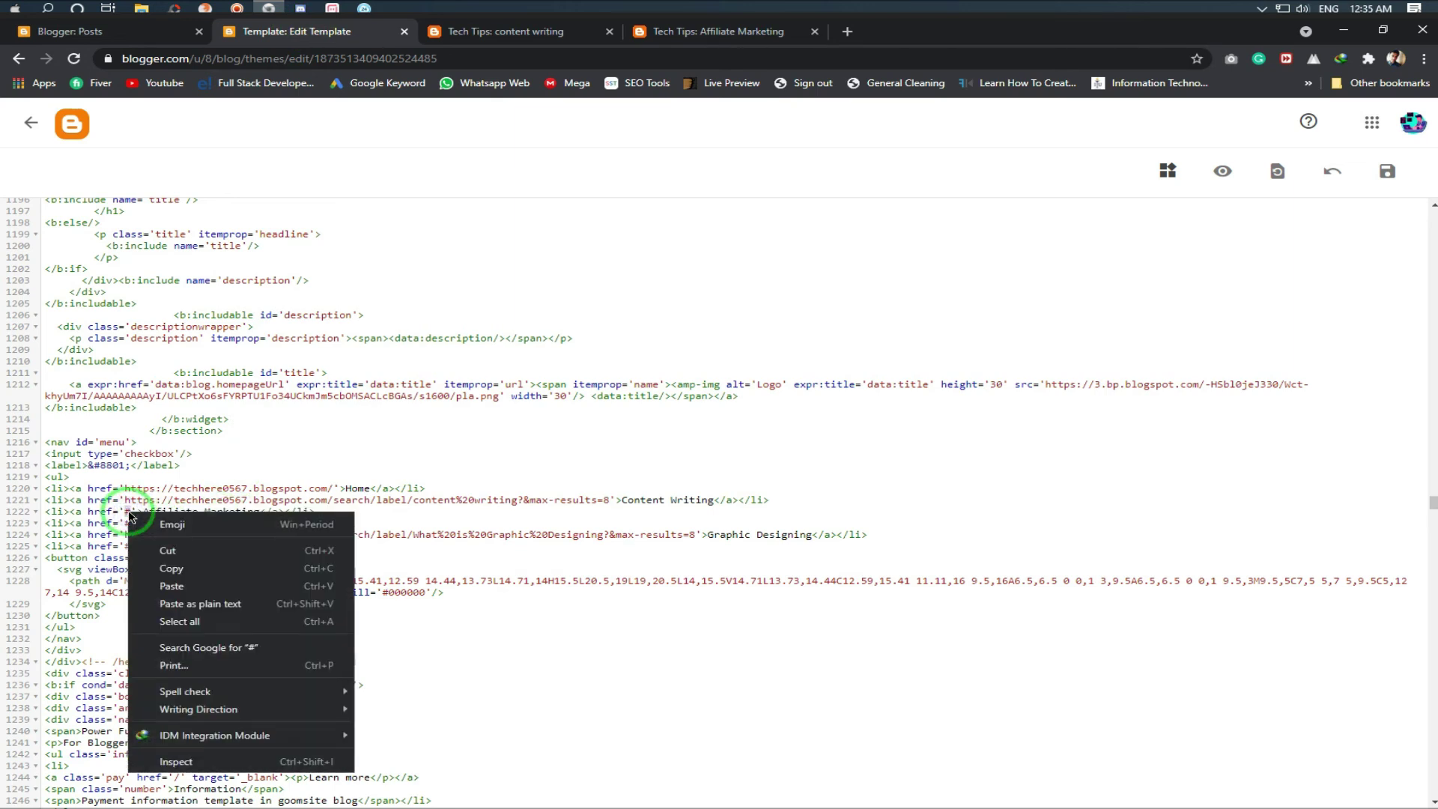
click(160, 586)
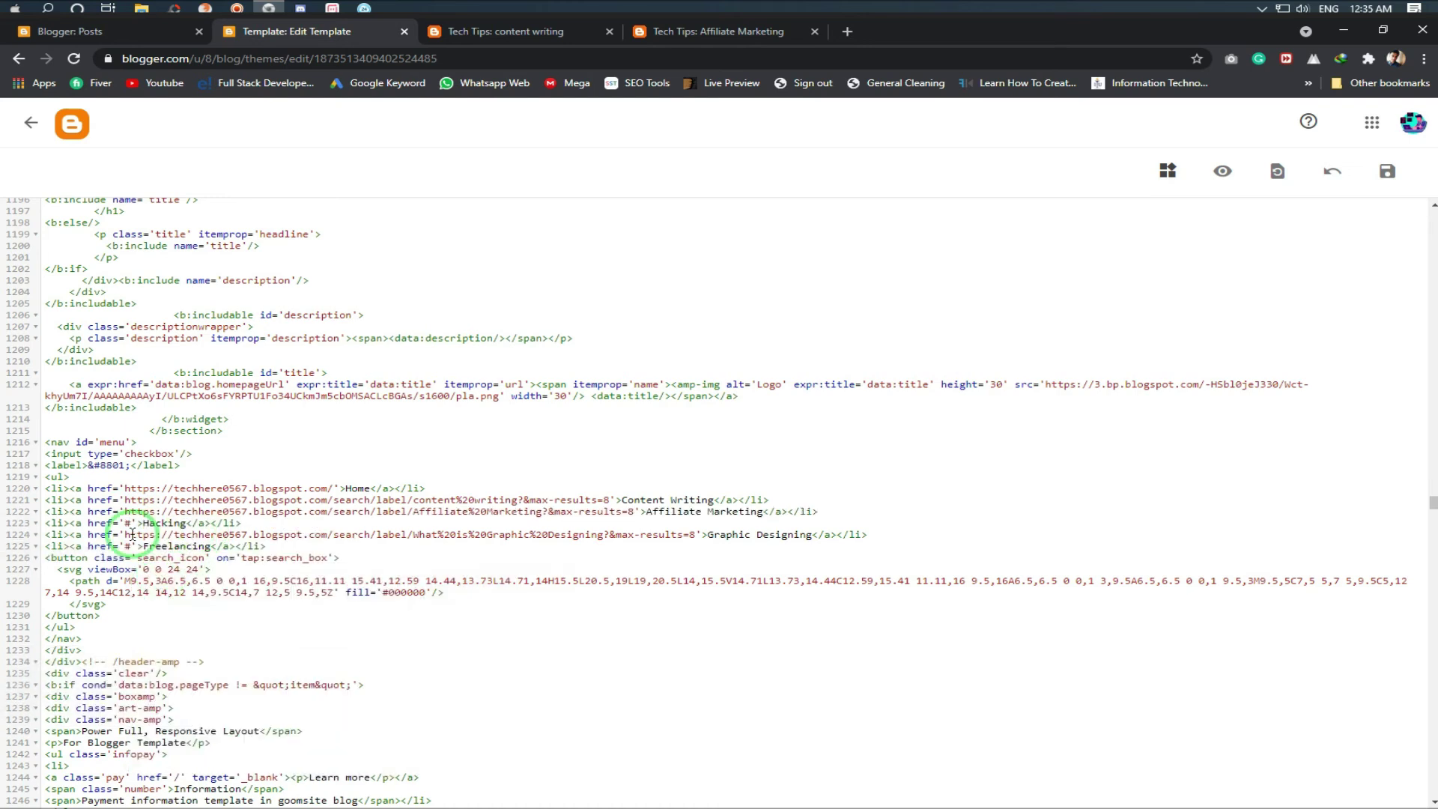
Open the "Hacking" label page from the live blog's label list and copy its web address
click(697, 32)
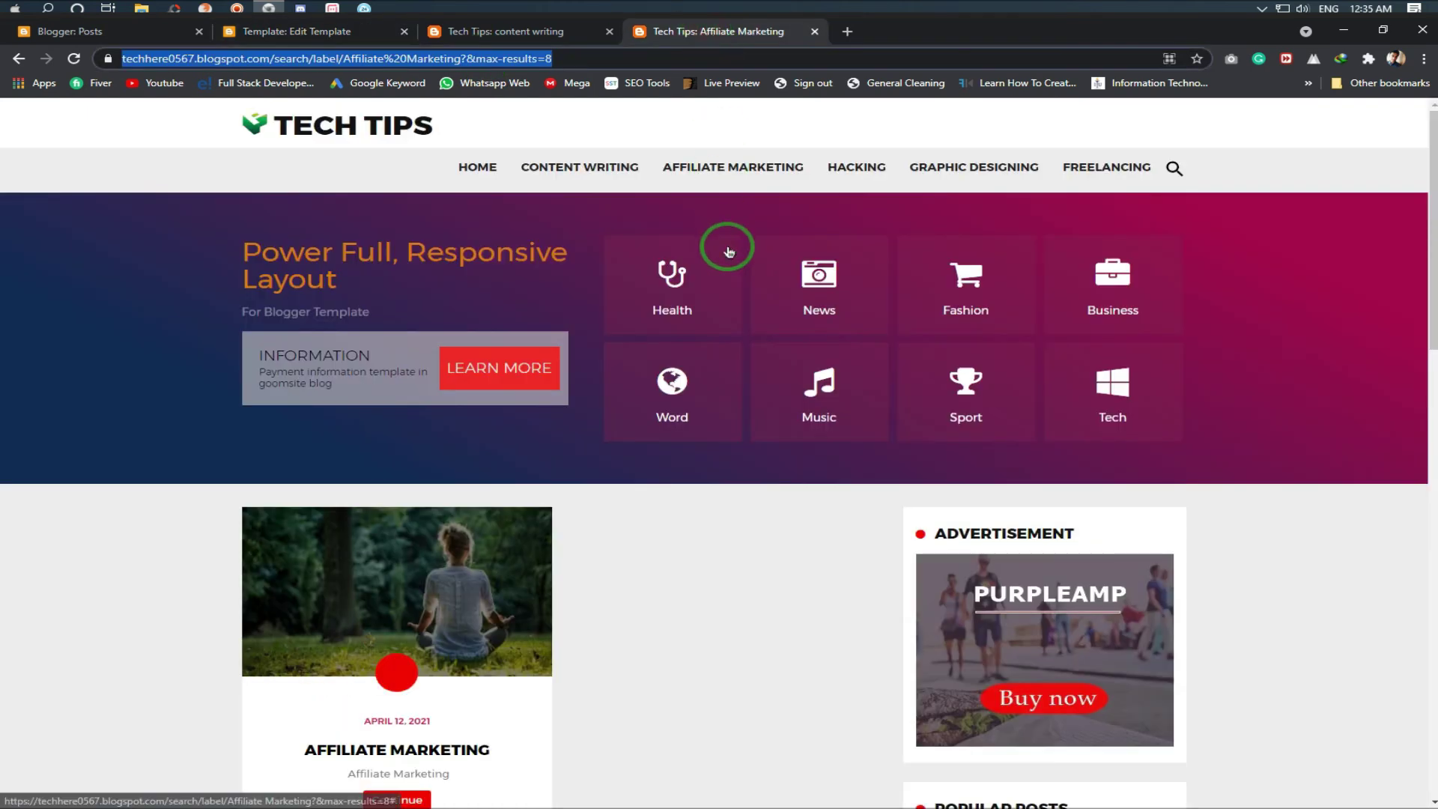
scroll(879, 497, down, 5)
scroll(879, 497, up, 5)
scroll(947, 405, down, 10)
click(951, 314)
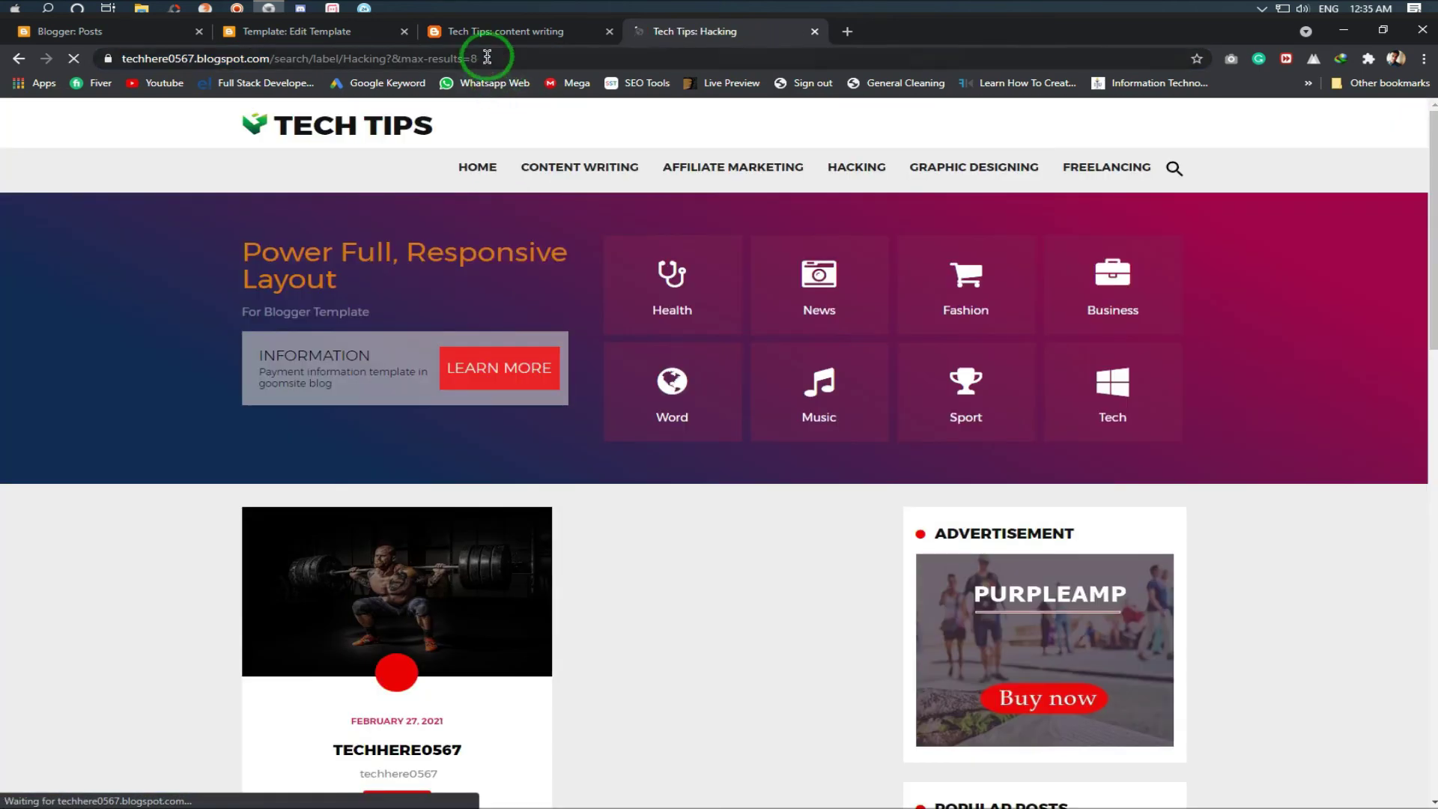
click(486, 58)
right_click(486, 58)
click(546, 128)
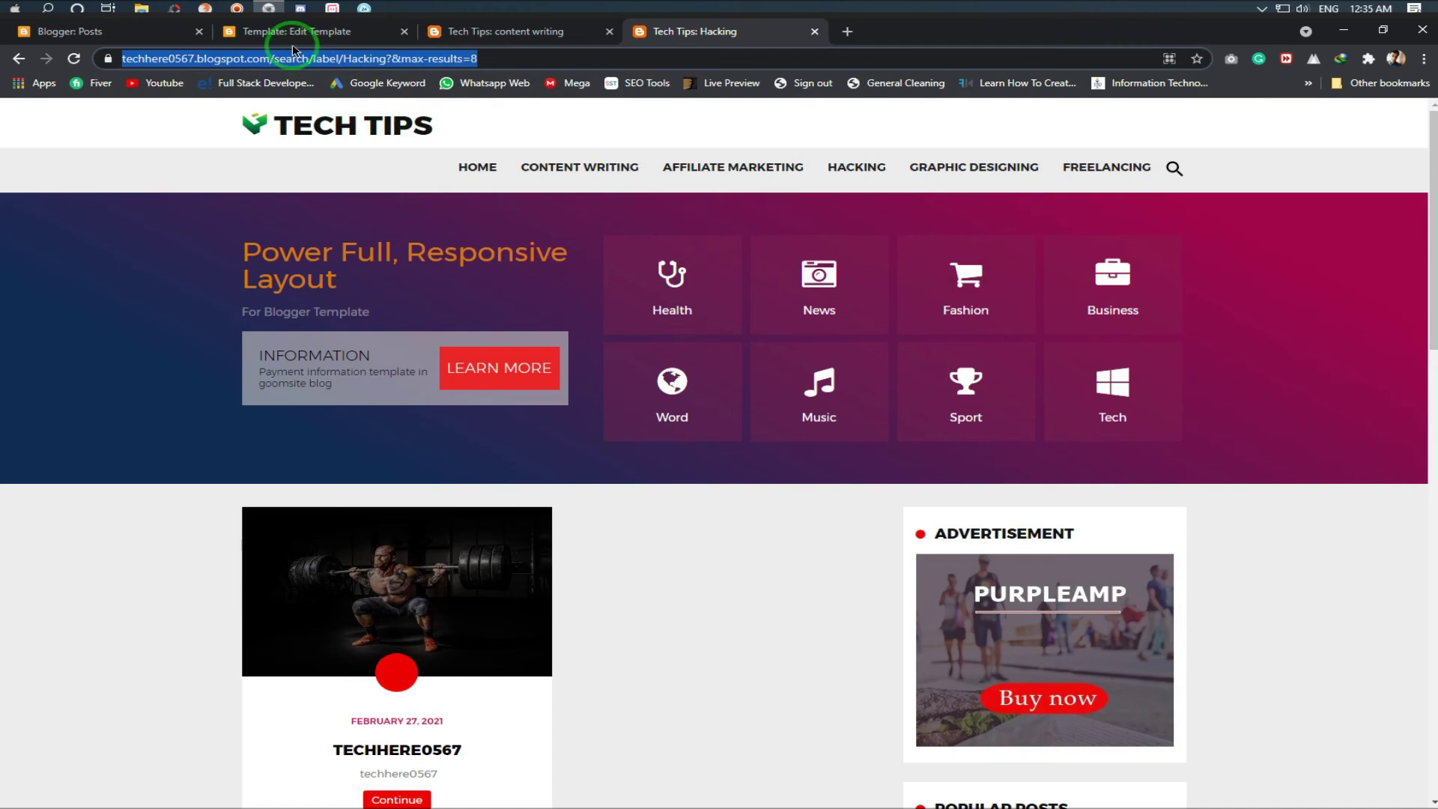
Replace the # link of the Hacking menu item in the theme code with the copied label page address
click(292, 47)
click(160, 688)
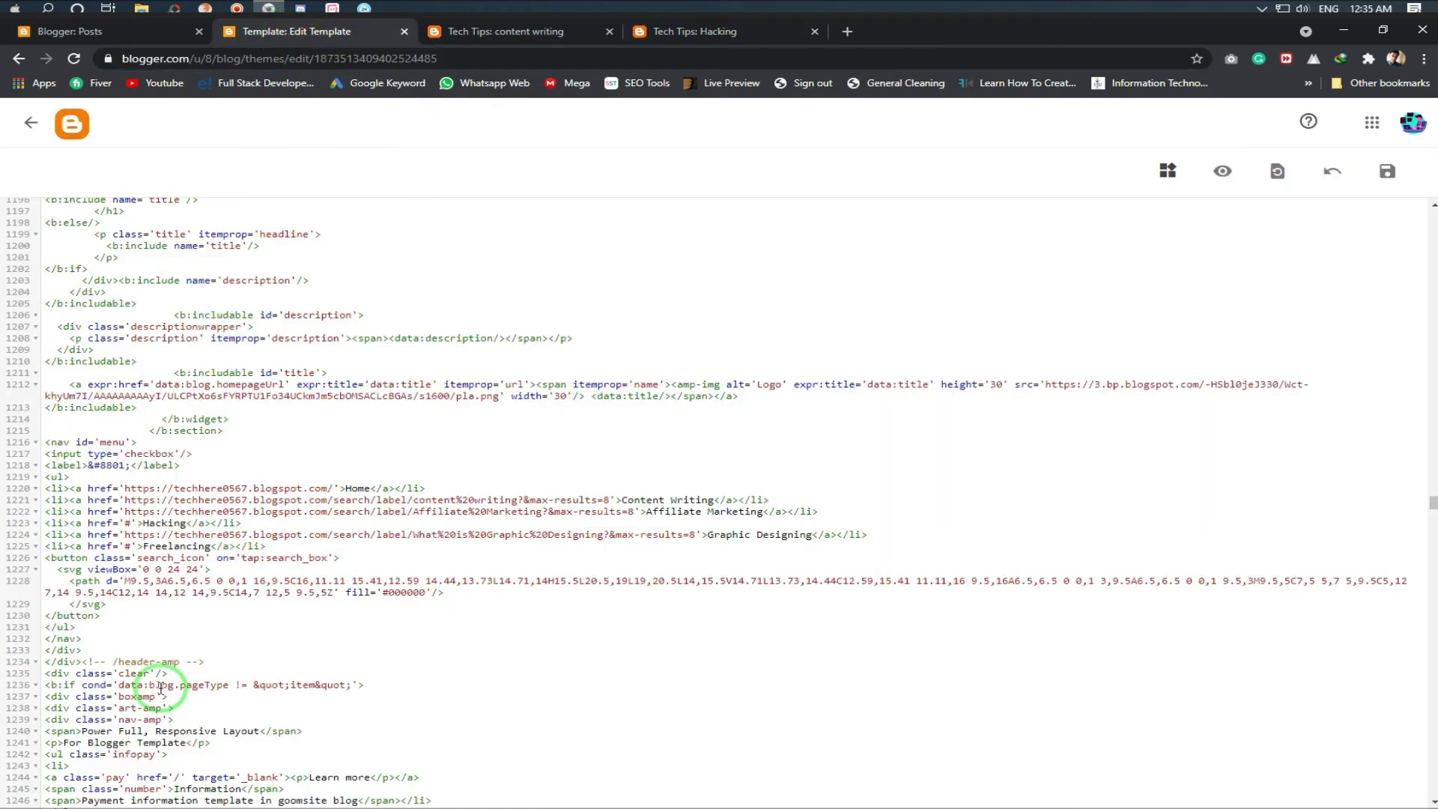
right_click(127, 522)
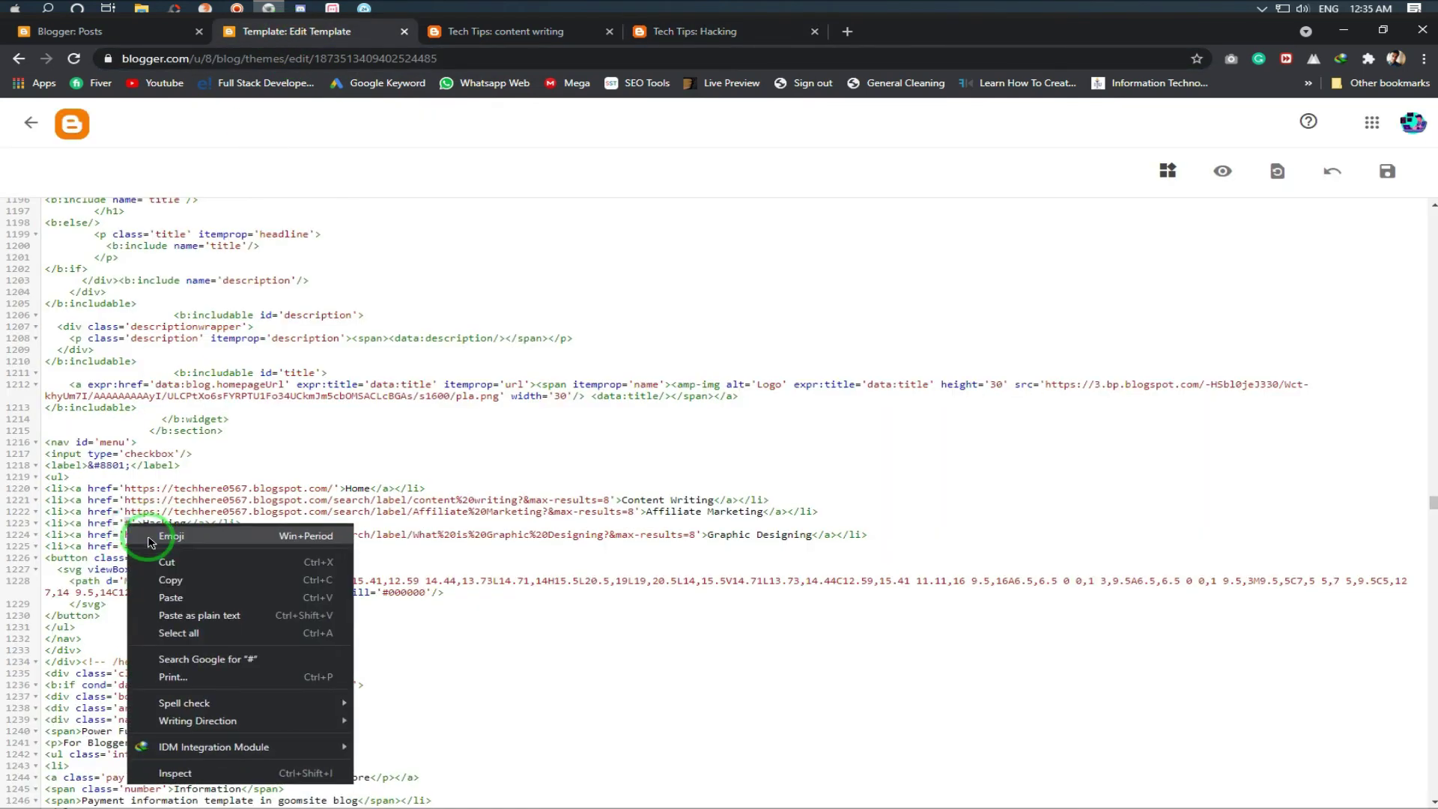
click(158, 595)
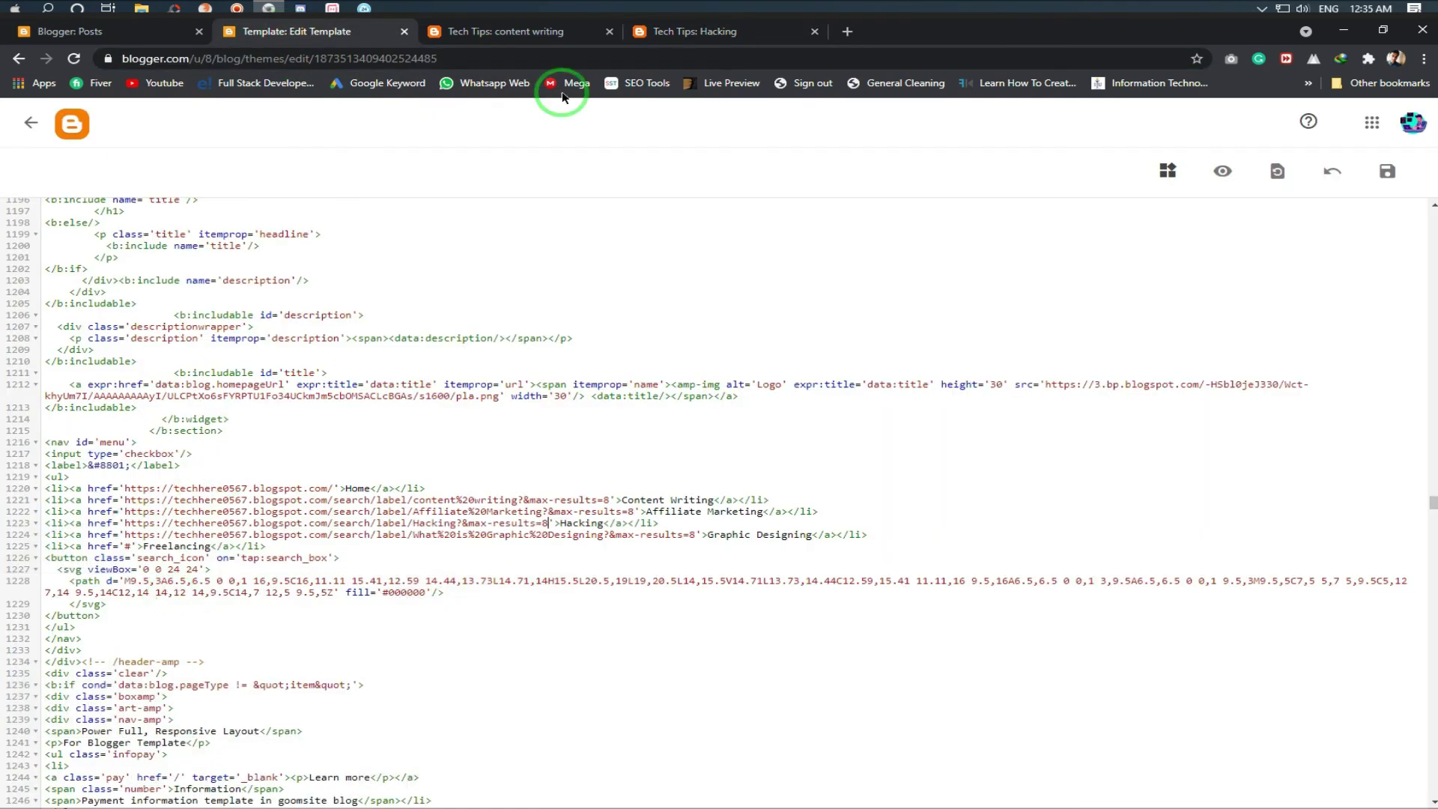
Open the "Freelancing" label page from the live blog's label list and copy its web address
click(658, 31)
scroll(1003, 552, down, 9)
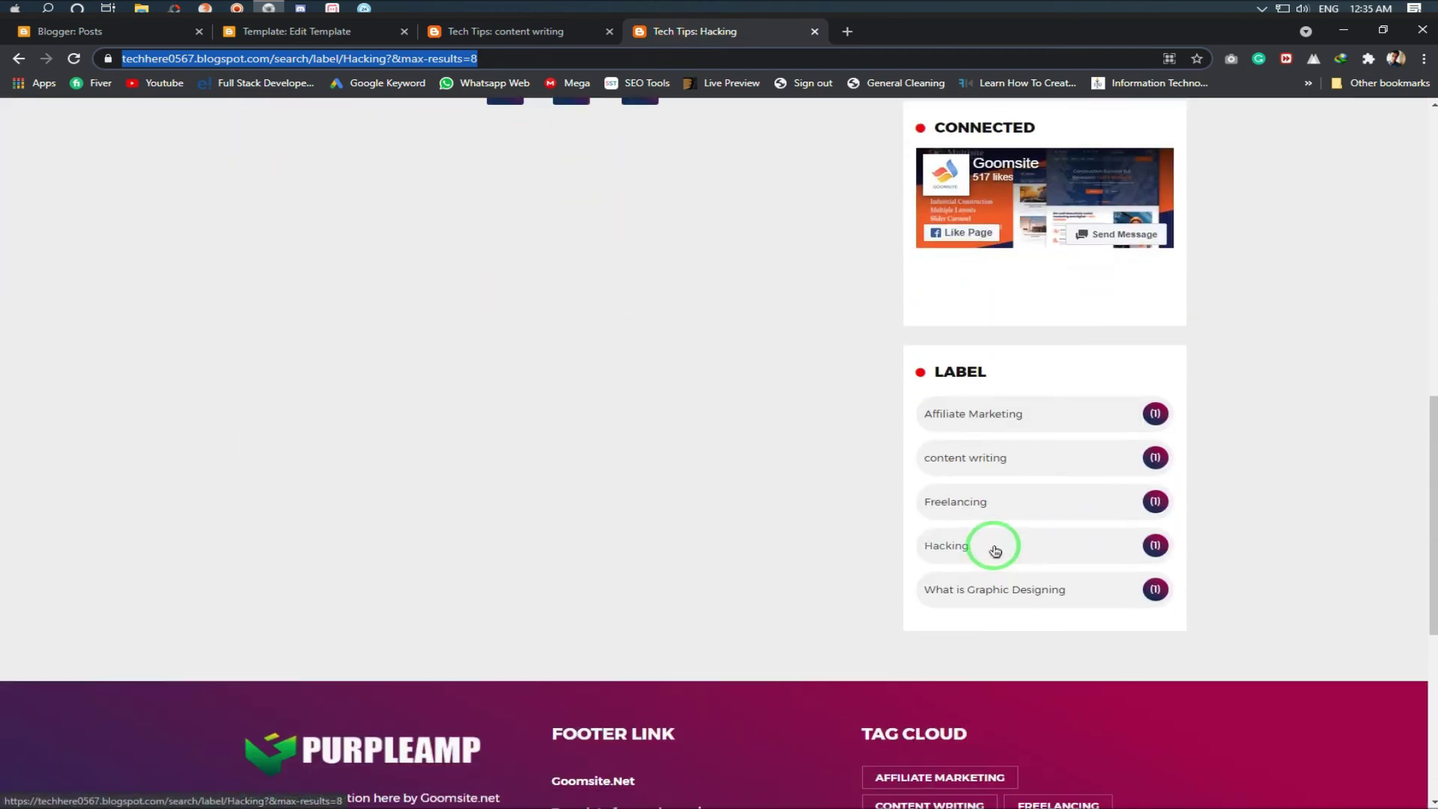
click(971, 503)
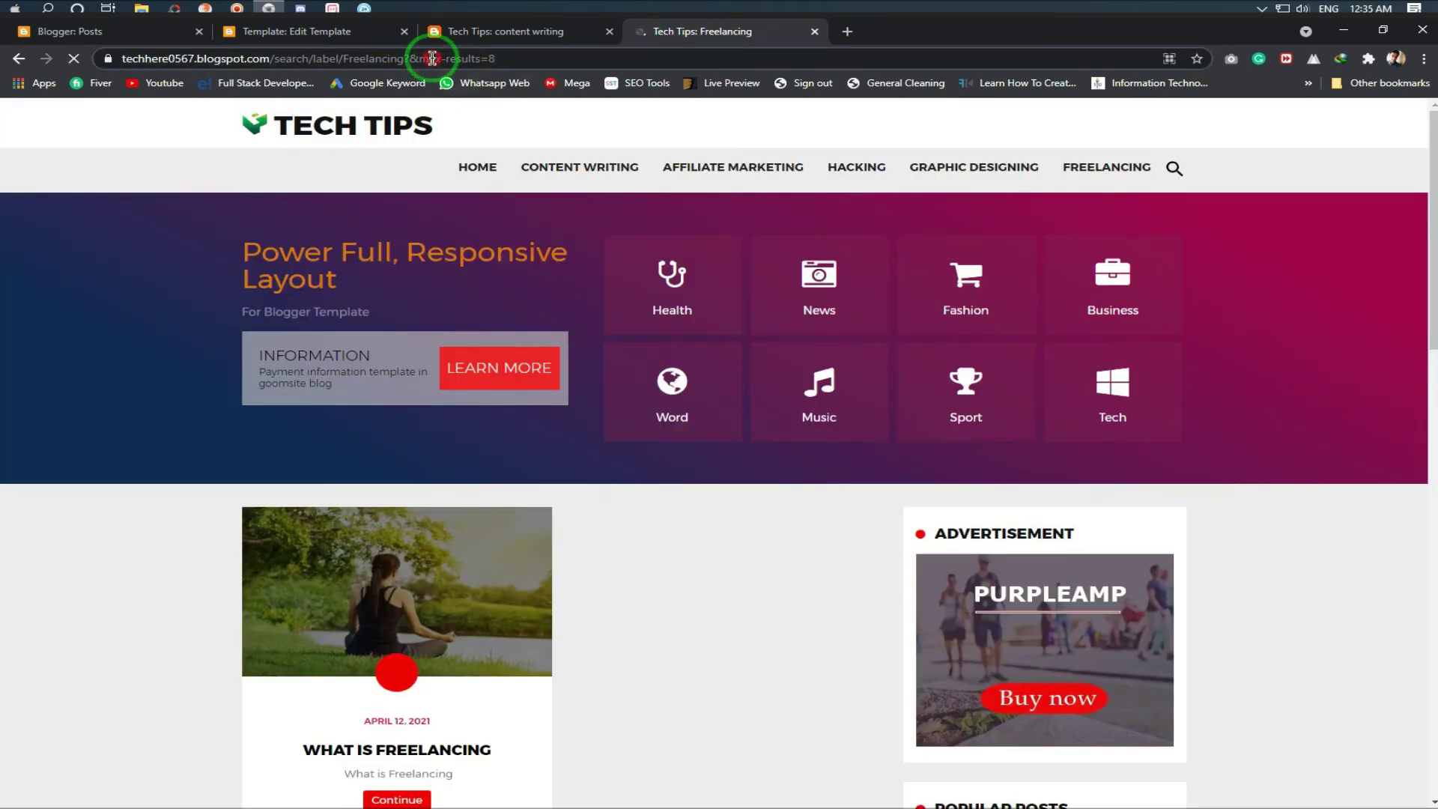
click(432, 58)
right_click(420, 58)
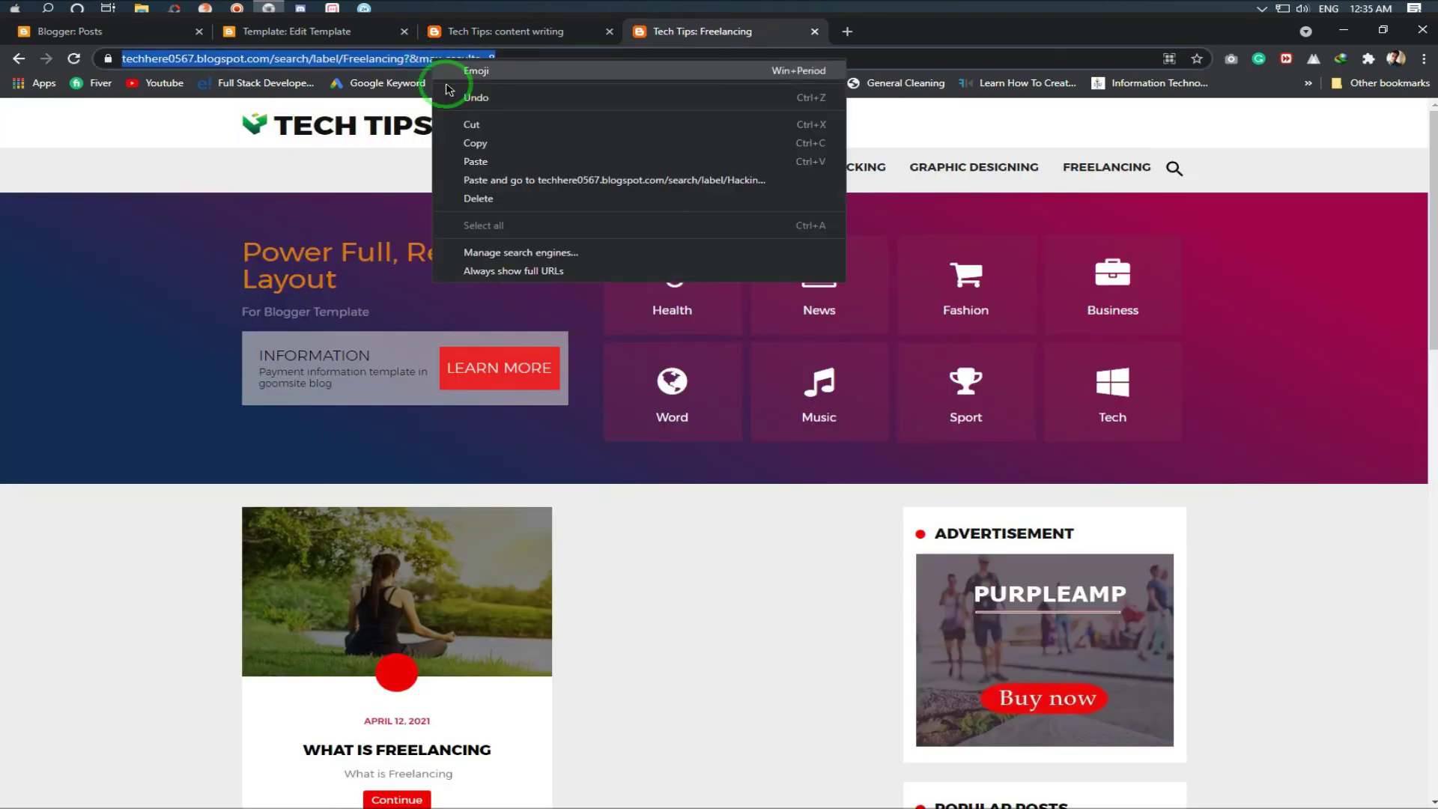
click(477, 144)
Replace the # link of the Freelancing menu item with the copied label page address and save the theme
click(291, 36)
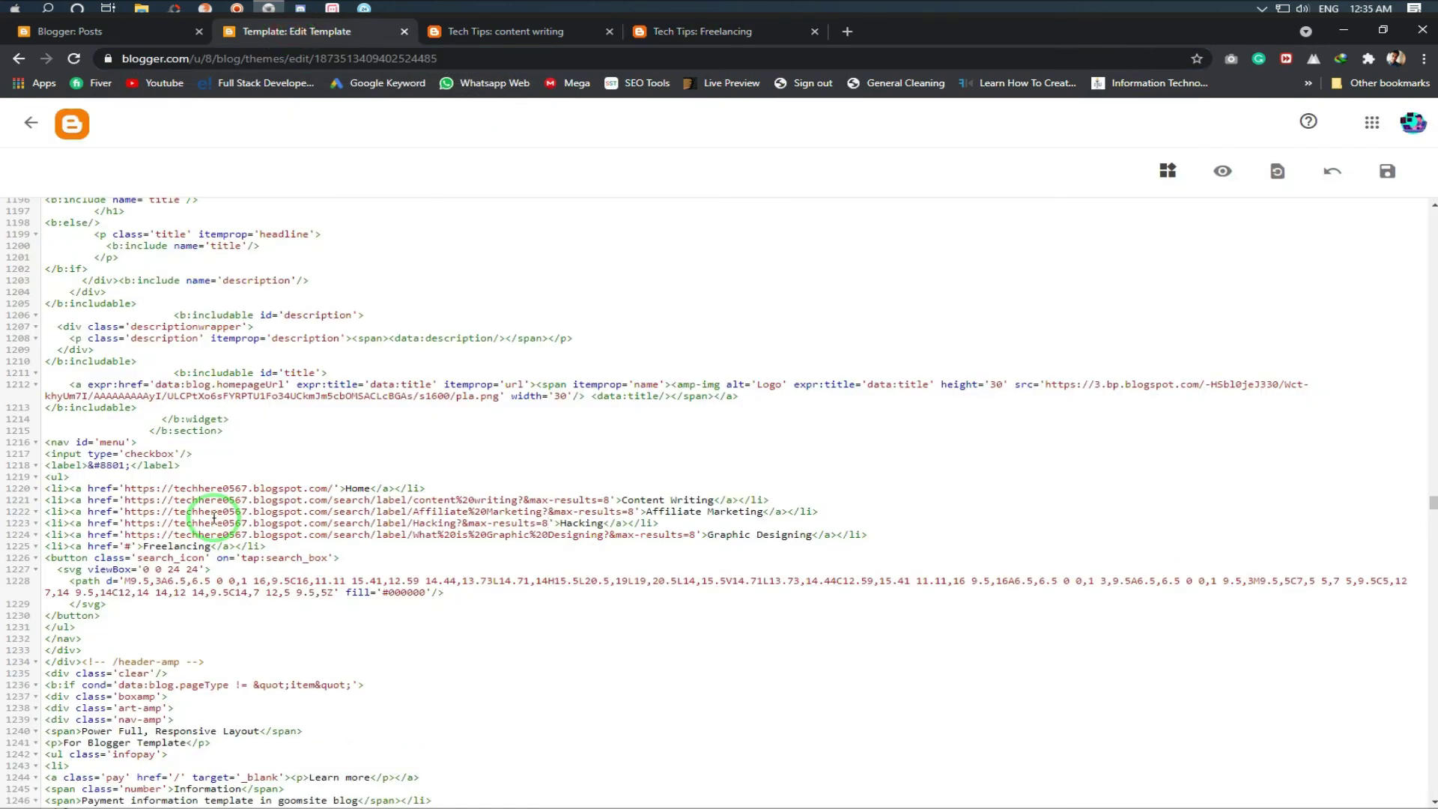
right_click(126, 546)
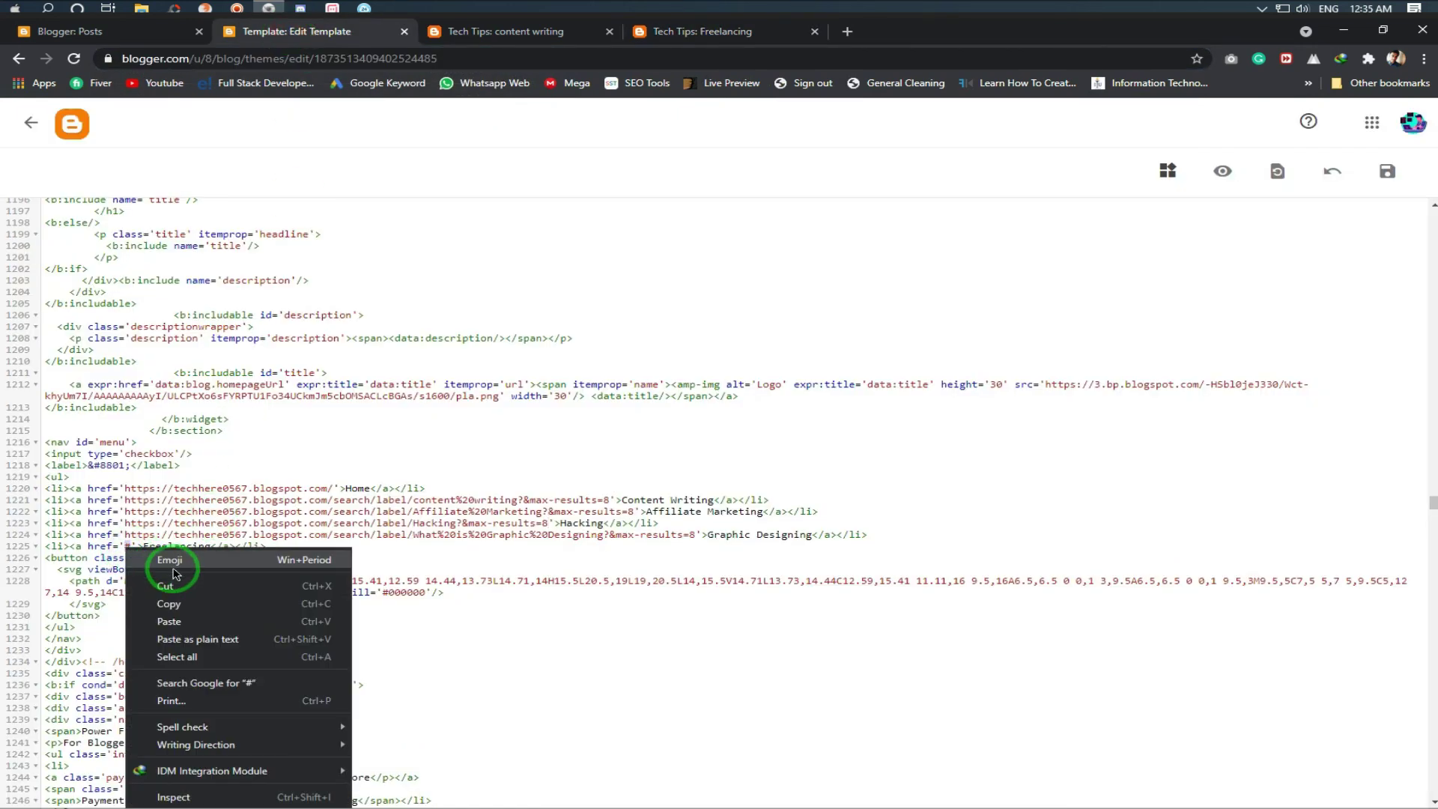
click(199, 628)
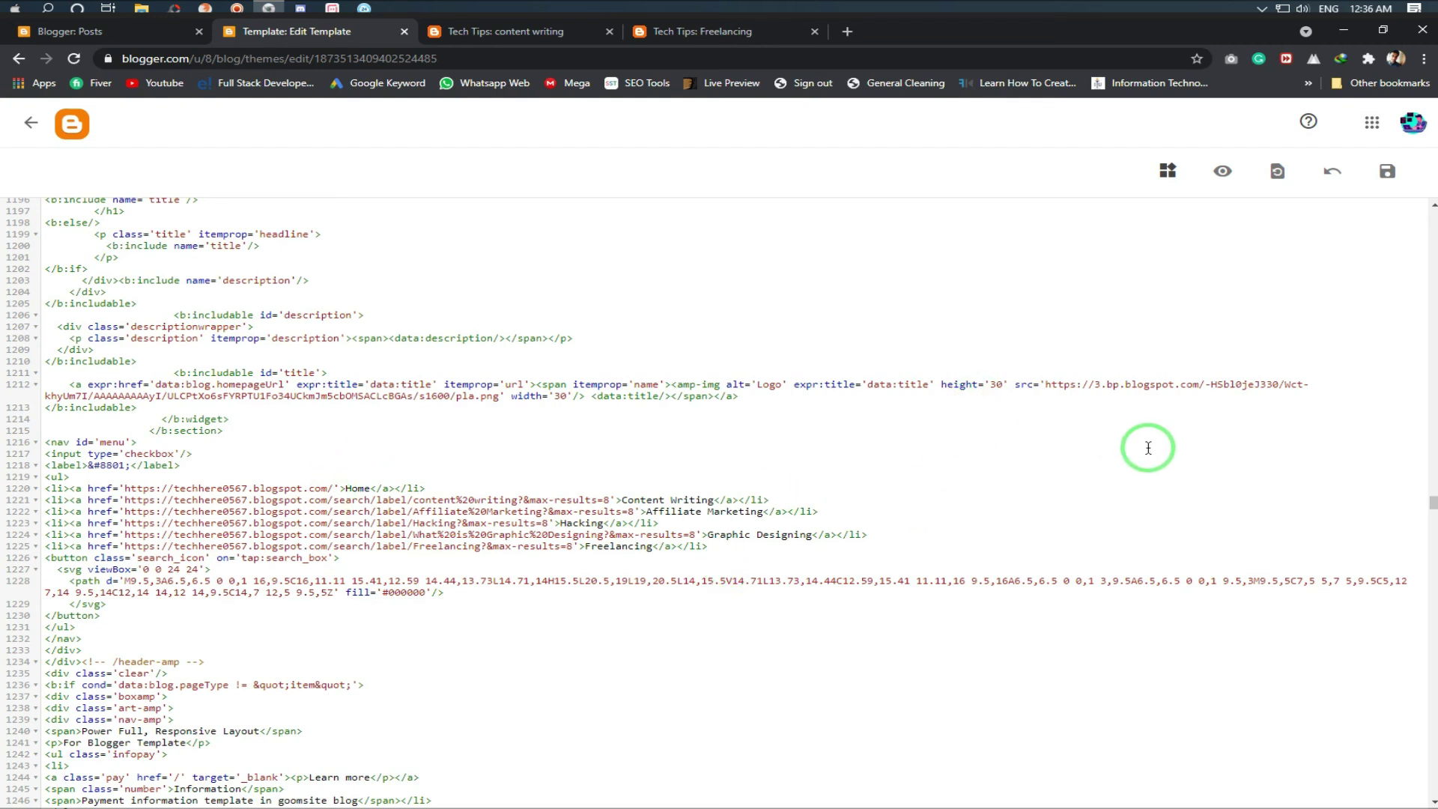
click(1386, 173)
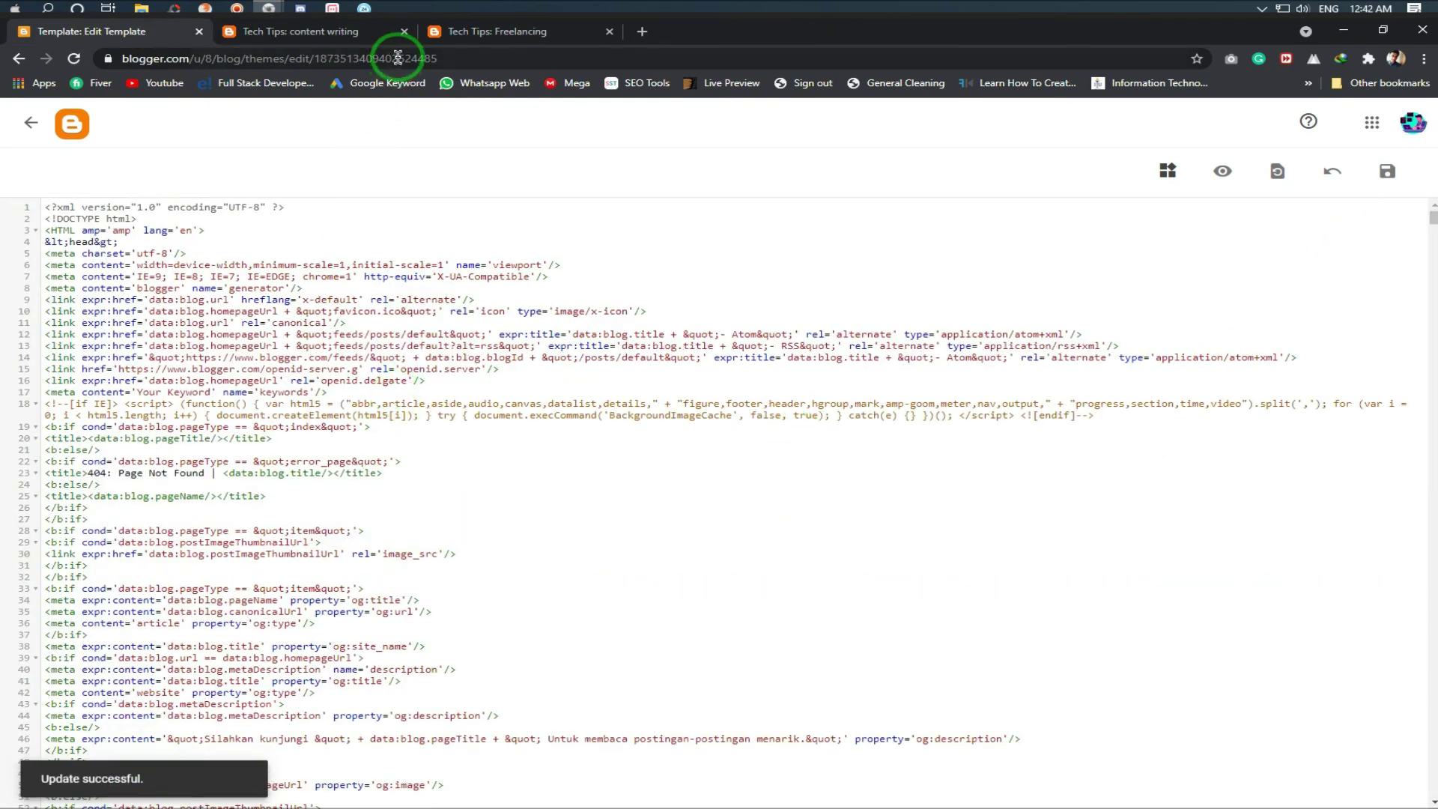
Reload the live blog and test its Home menu link by looking through the home page's posts
click(500, 31)
click(128, 121)
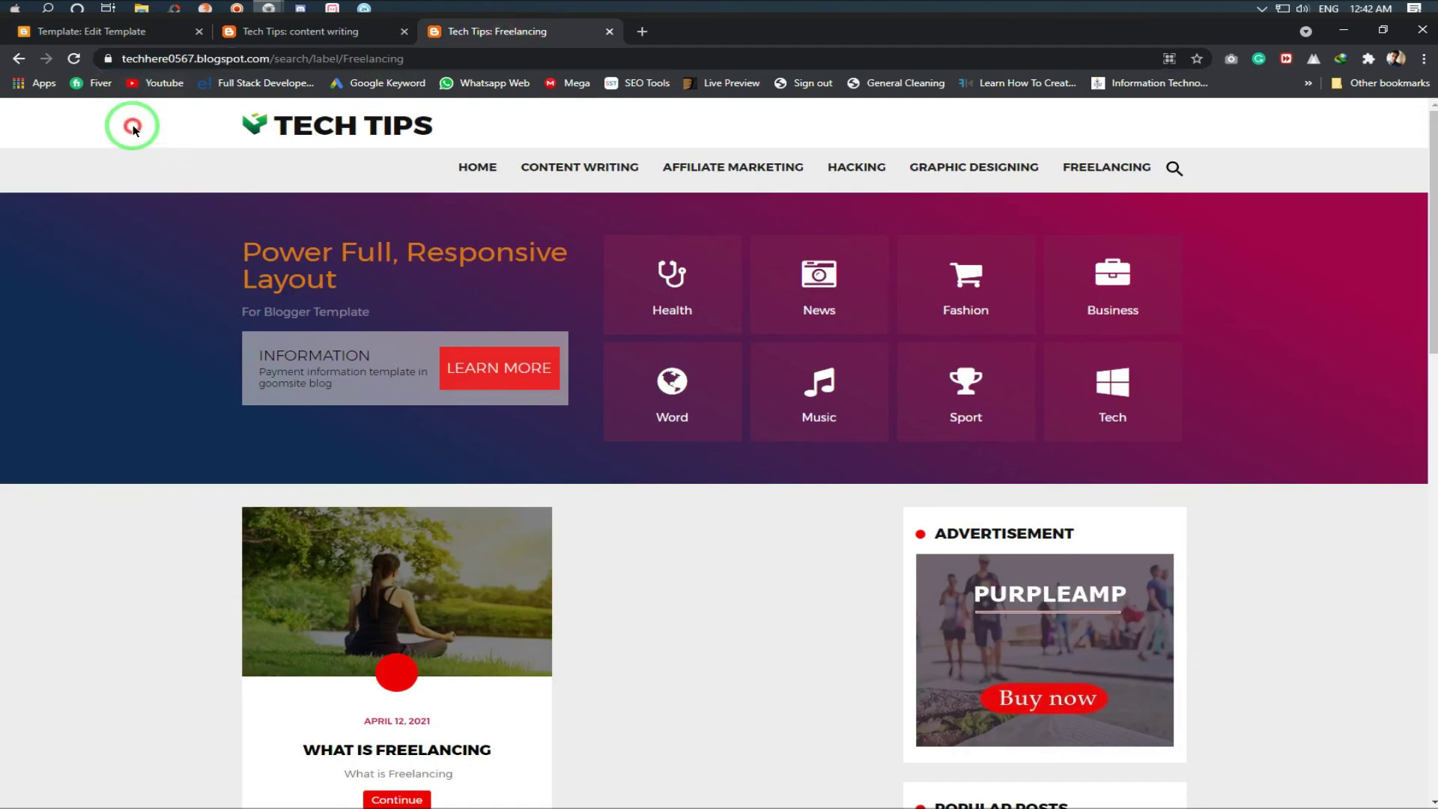
click(74, 58)
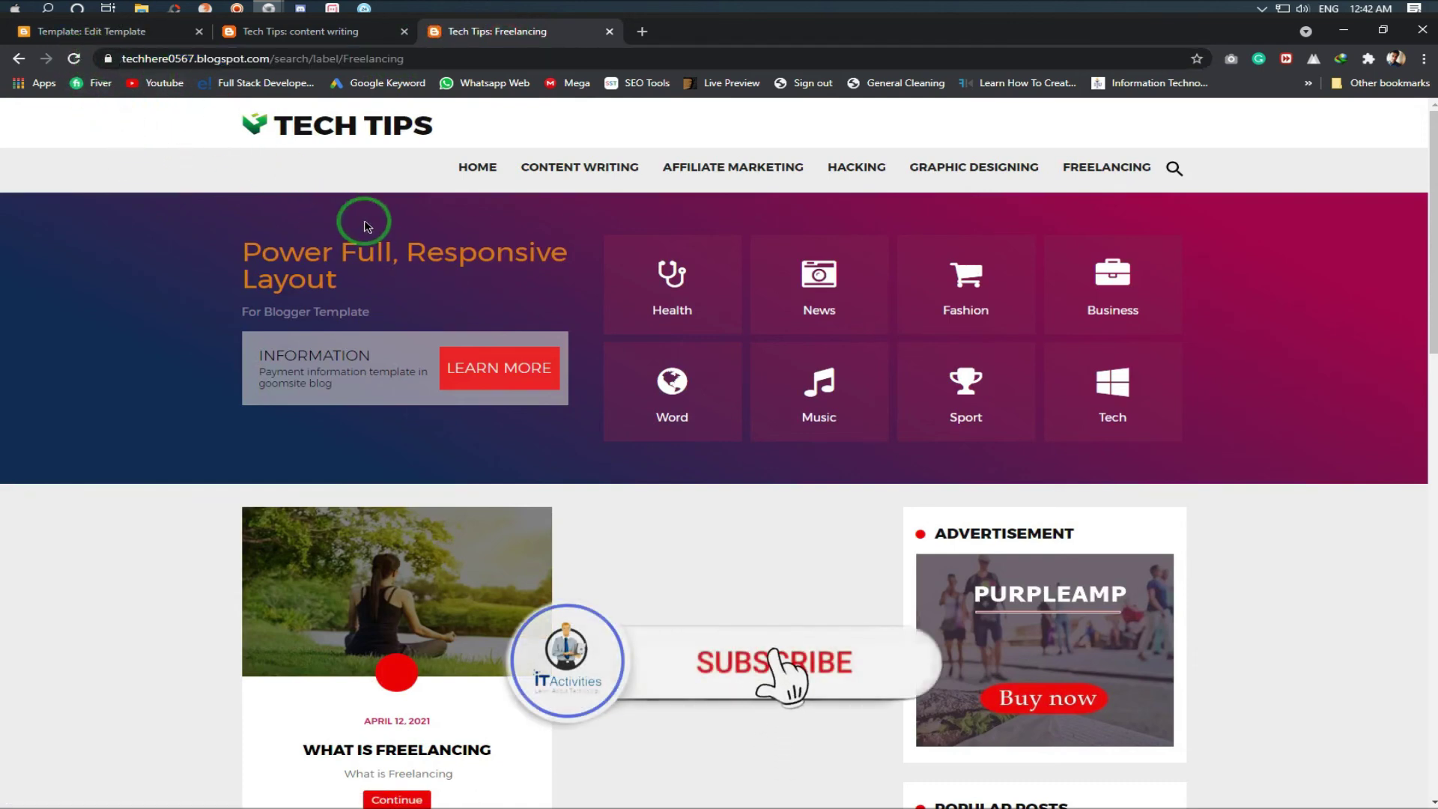
click(468, 166)
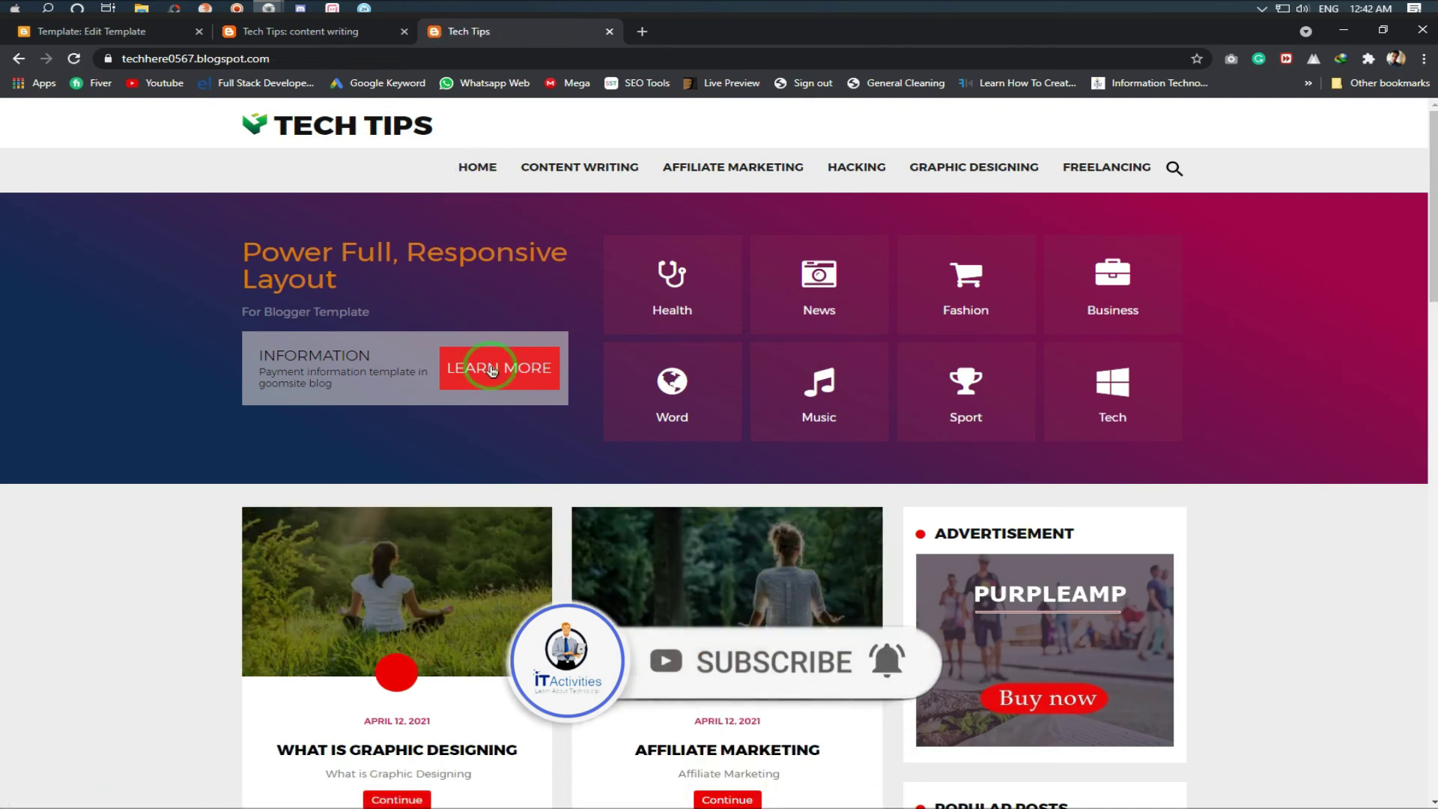
scroll(491, 362, down, 6)
scroll(490, 361, down, 7)
scroll(498, 387, up, 13)
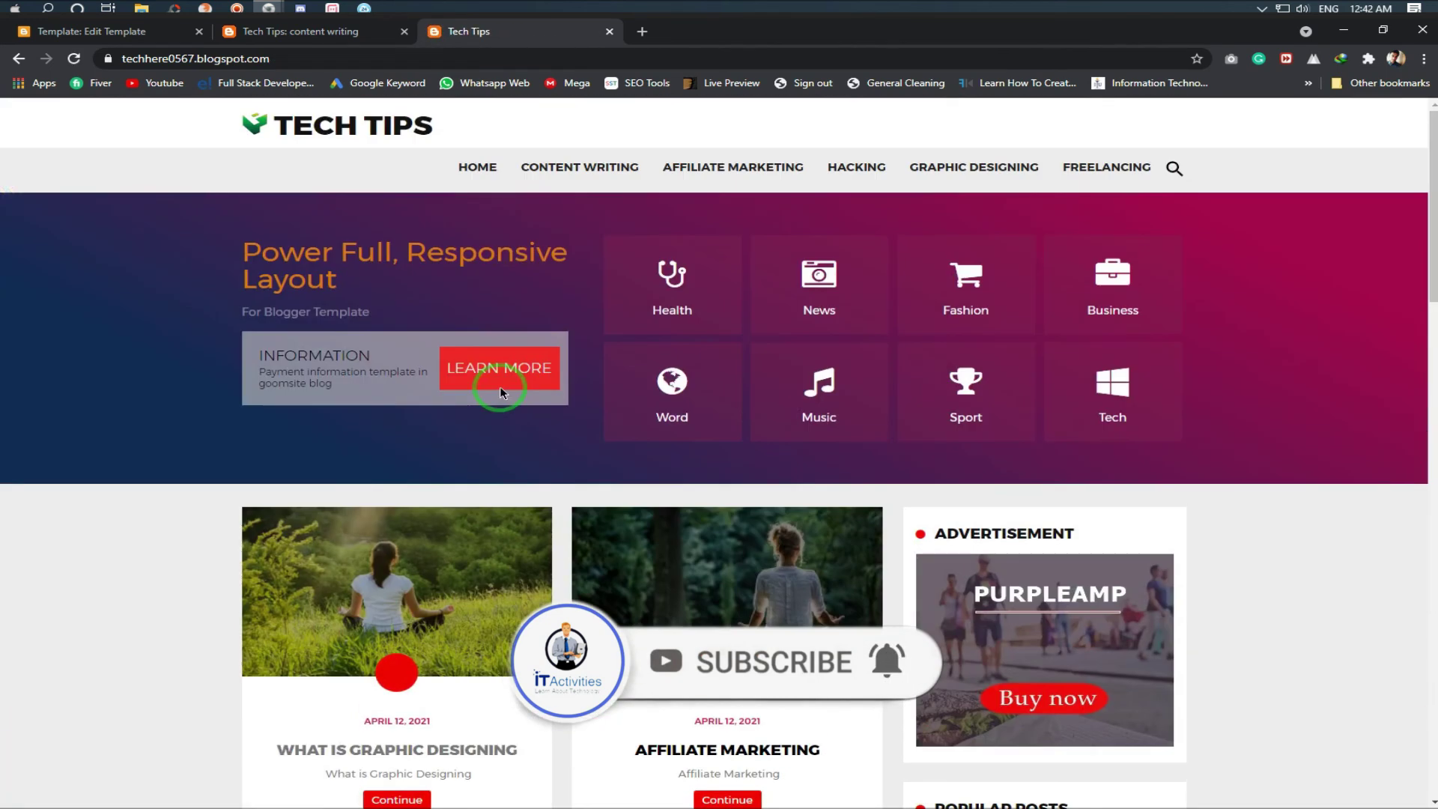
Test the Content Writing menu link and check which post its label page lists
click(599, 170)
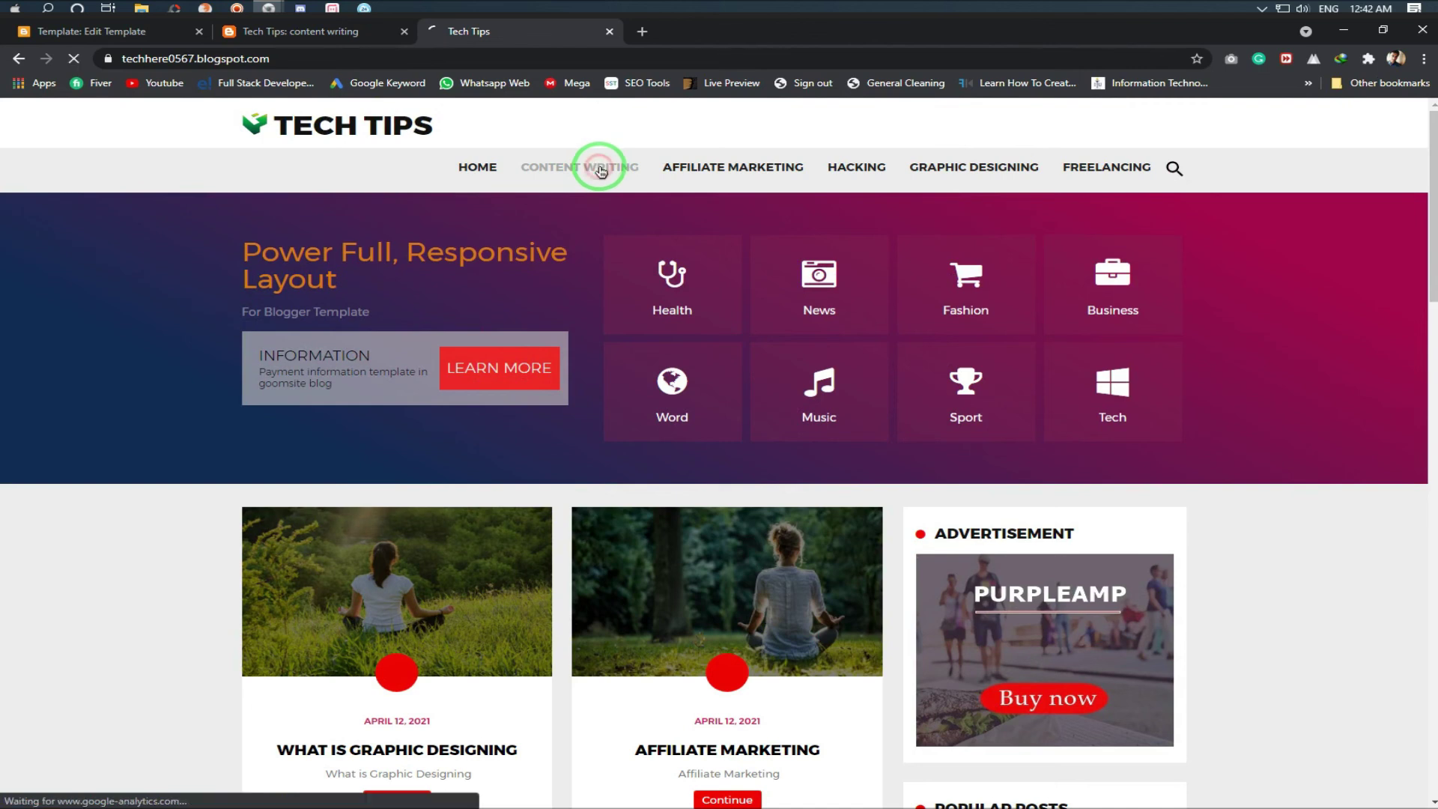
scroll(419, 497, down, 6)
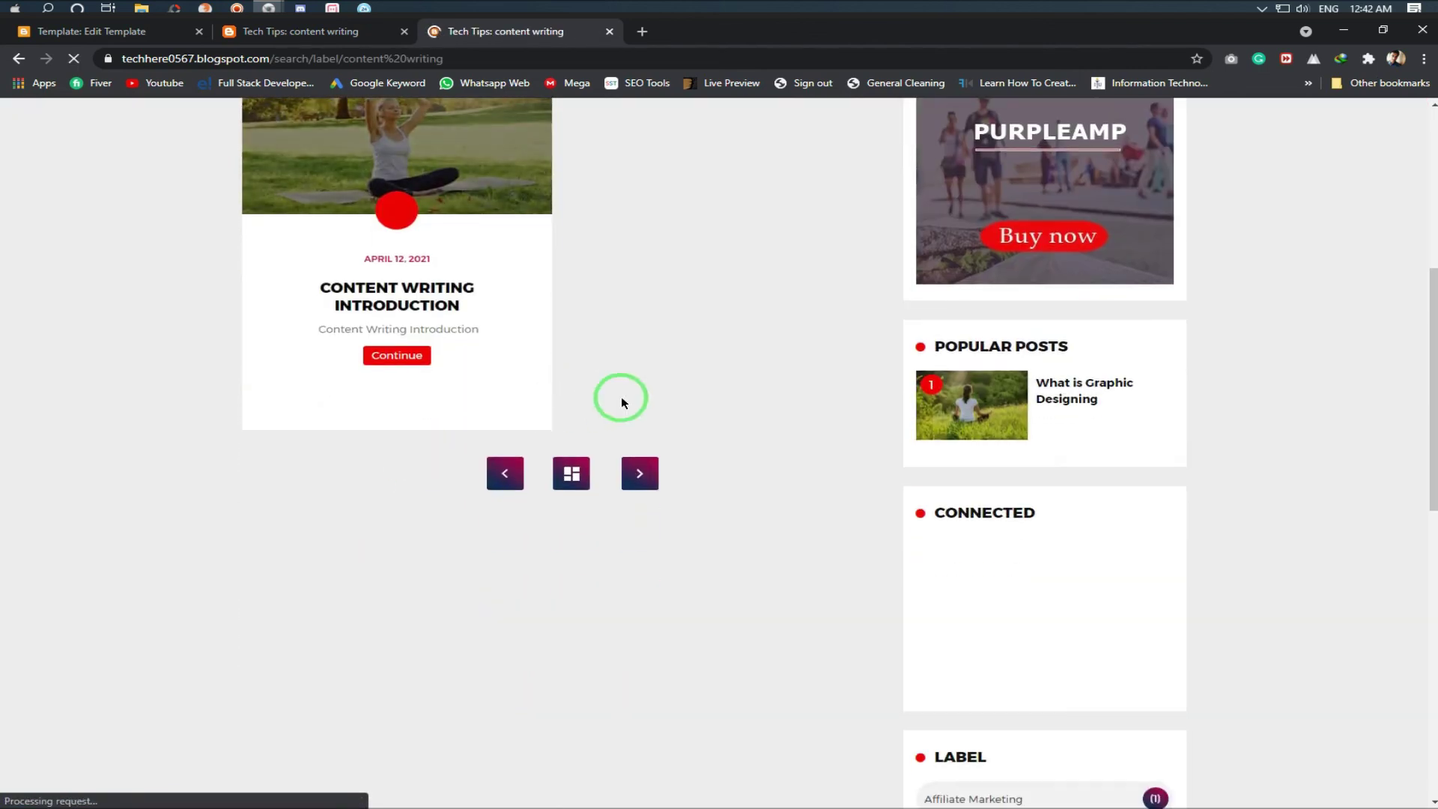
scroll(625, 435, up, 3)
scroll(462, 550, up, 4)
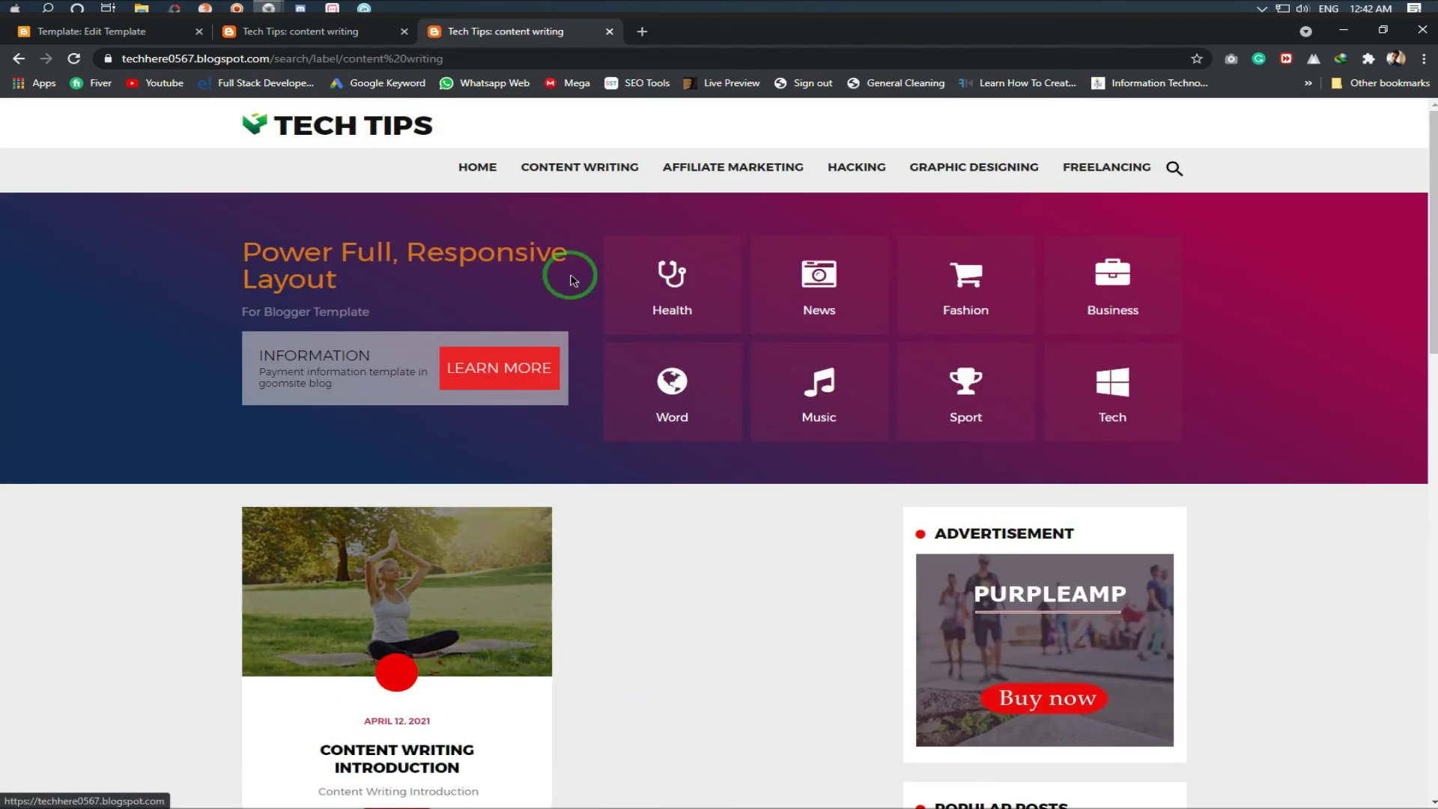
scroll(514, 395, down, 5)
drag(335, 482, 532, 482)
click(539, 470)
scroll(506, 323, up, 4)
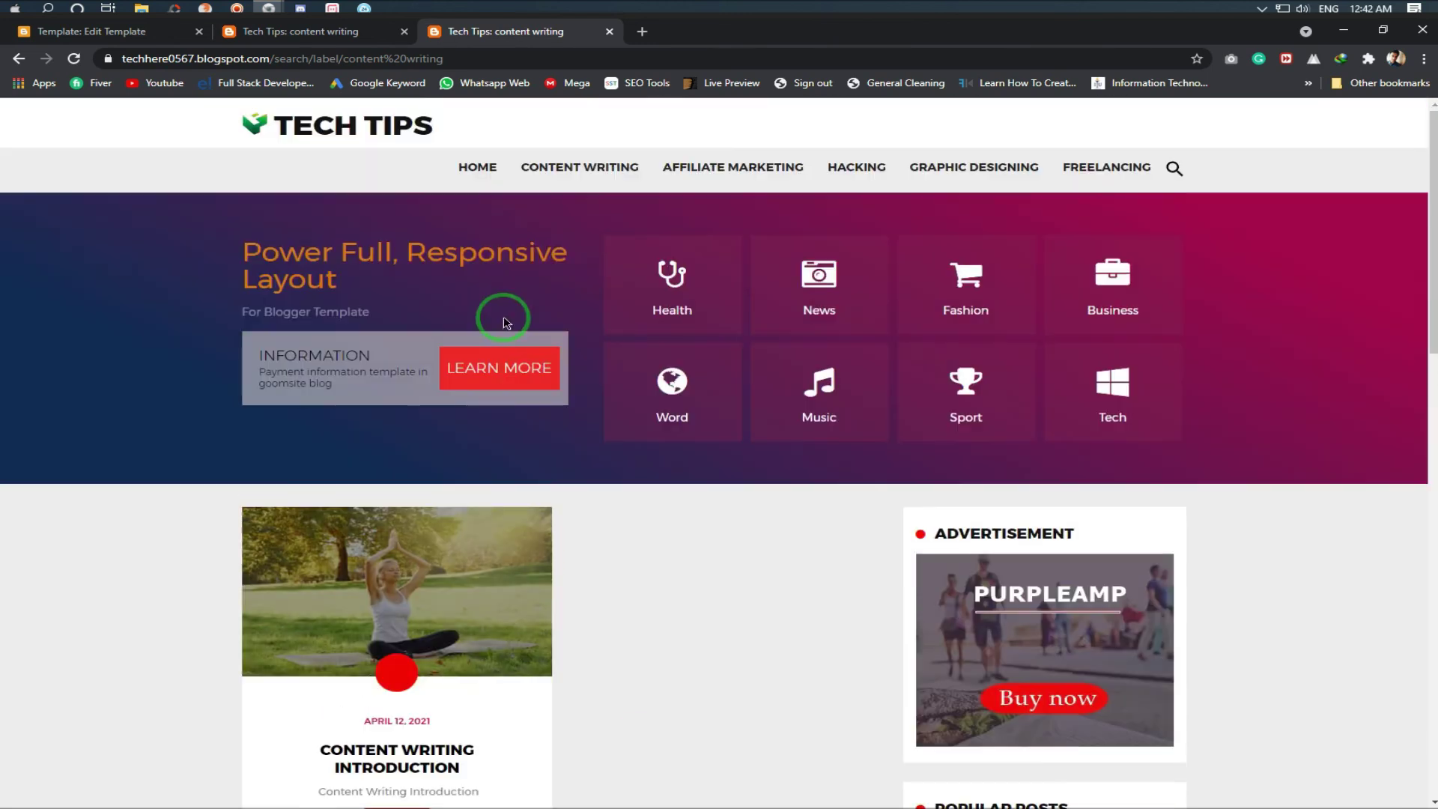
Test the Affiliate Marketing, Hacking, Graphic Designing and Freelancing menu links on the live blog
click(718, 163)
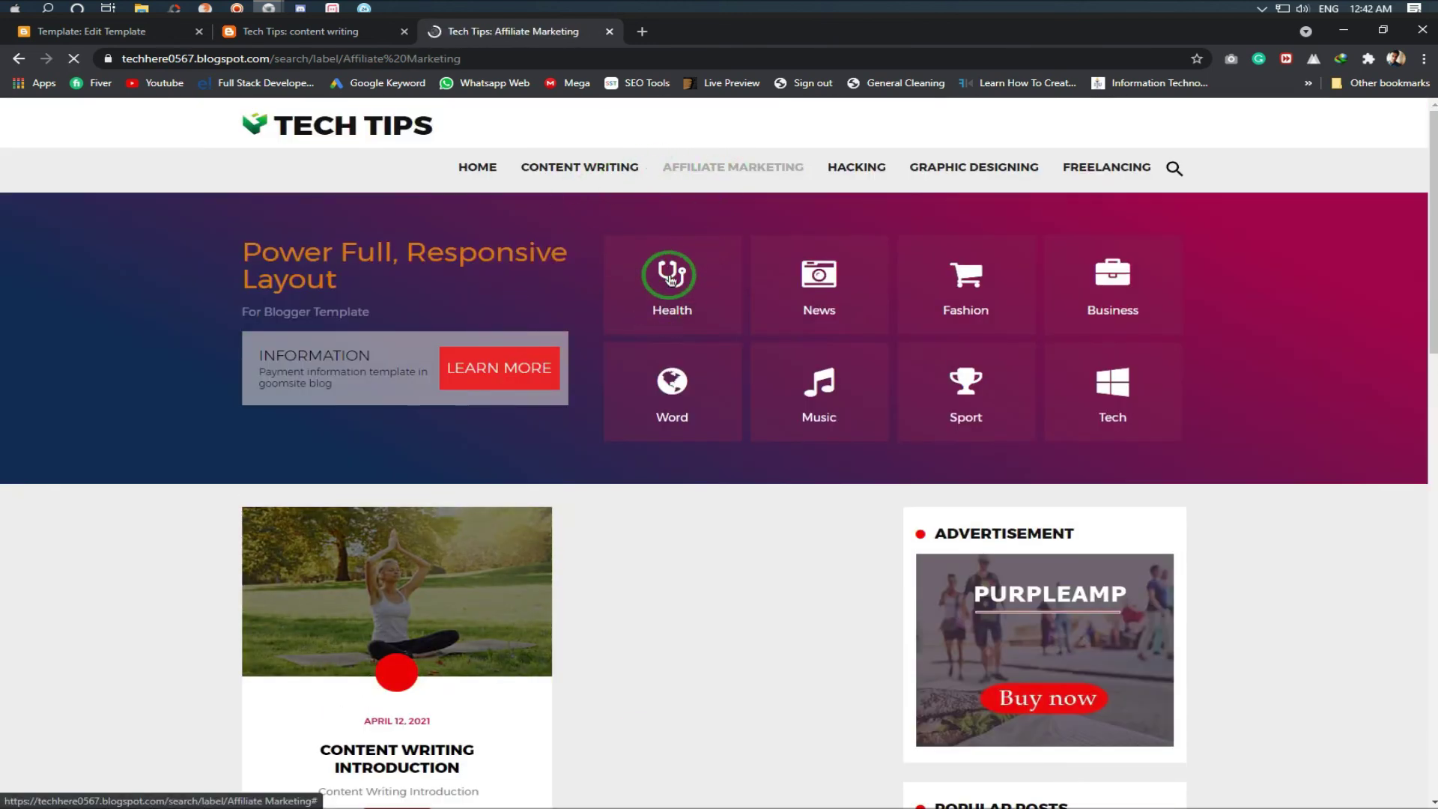
scroll(744, 295, down, 4)
scroll(745, 295, up, 4)
click(861, 167)
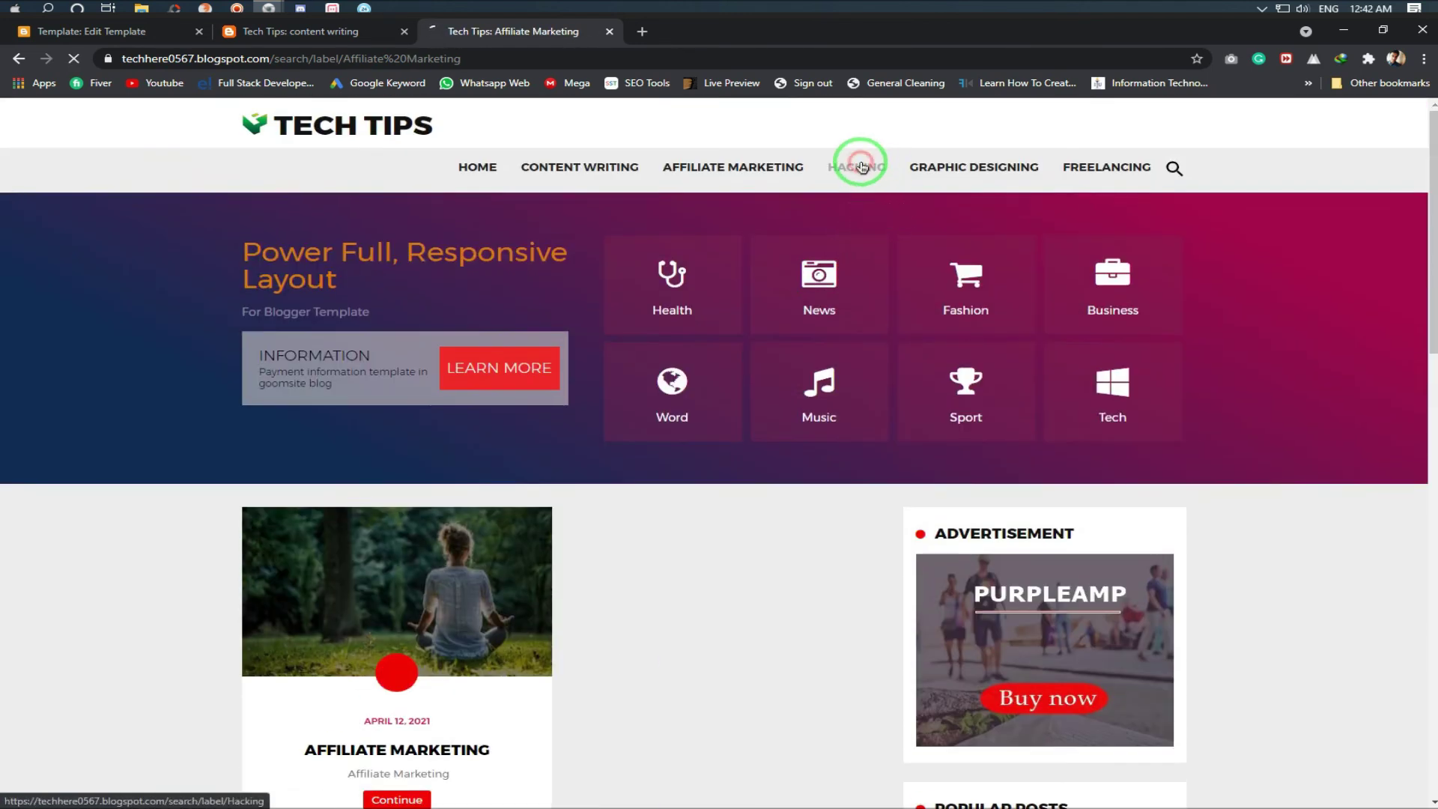
scroll(816, 359, down, 3)
scroll(831, 361, up, 3)
click(970, 169)
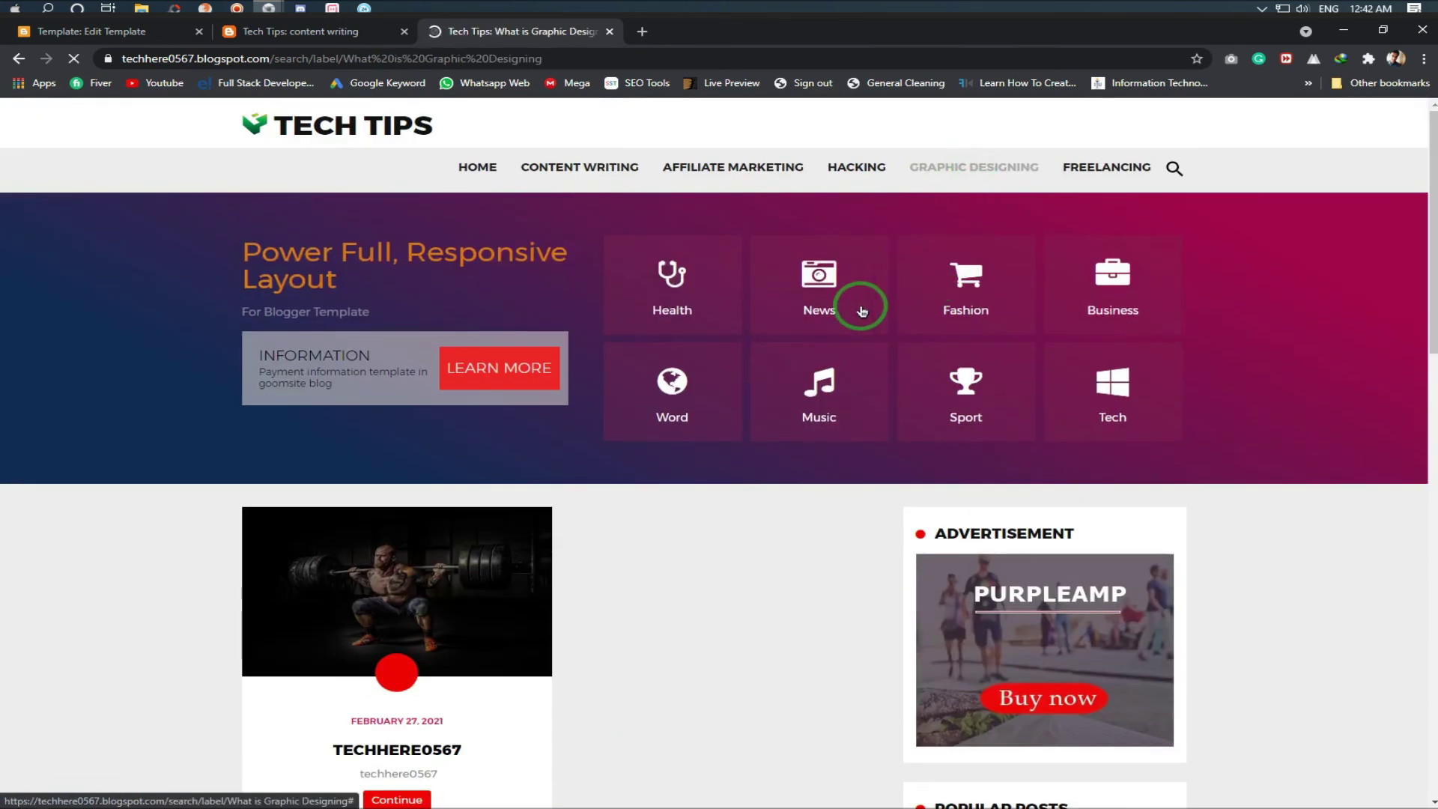
click(1091, 169)
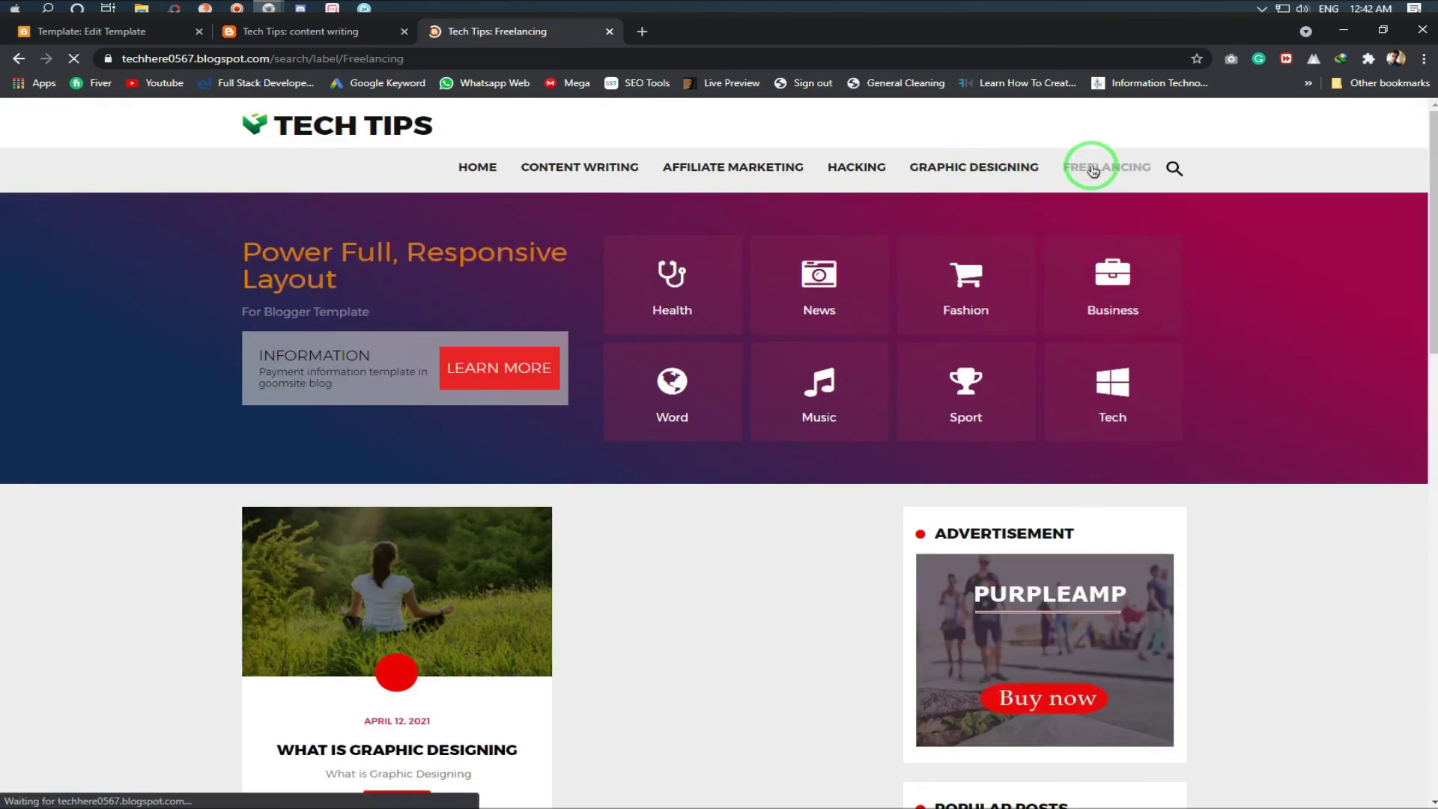
Open the "content writing" and "What is Graphic Designing" label pages from the blog's label list to compare them with the menu pages
scroll(846, 397, down, 10)
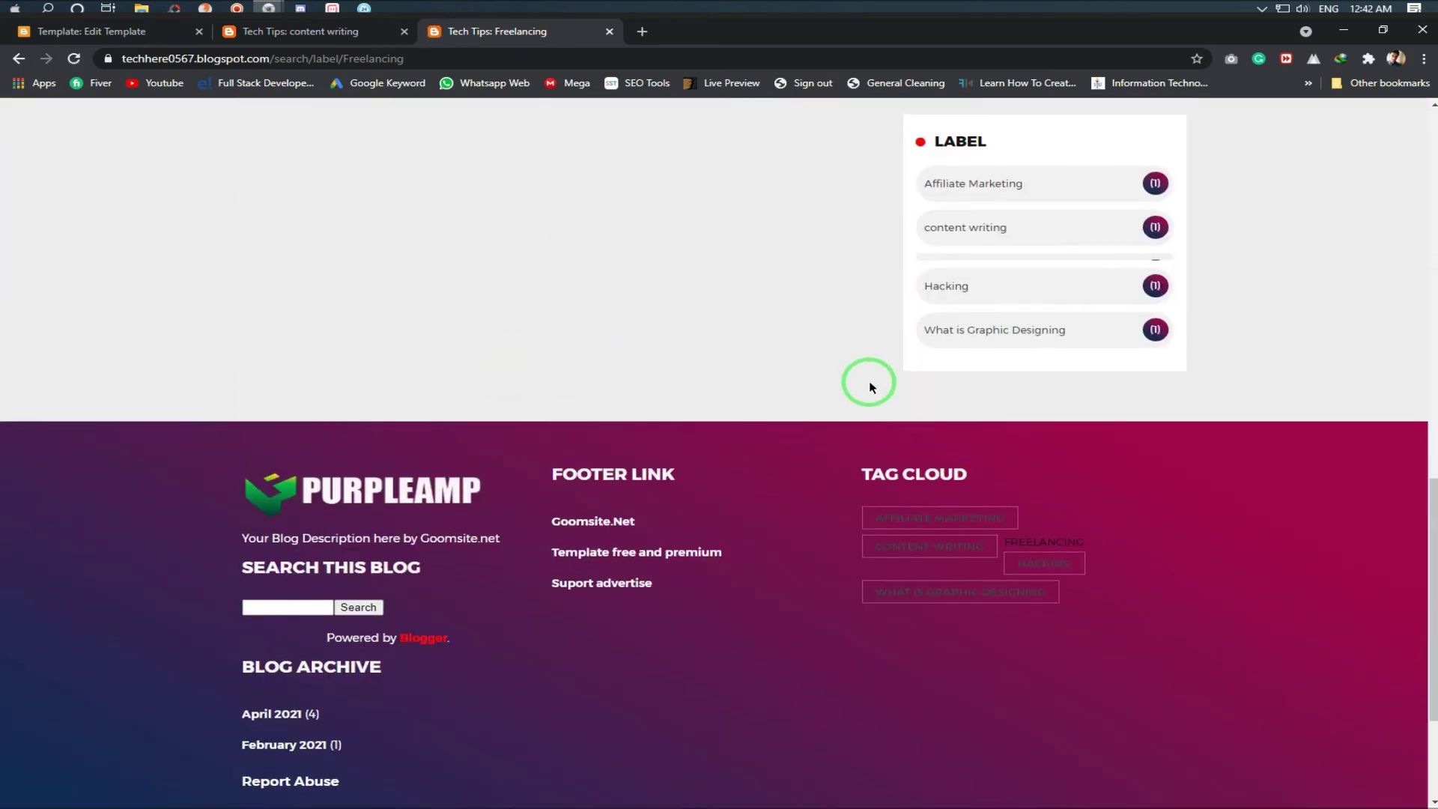
scroll(869, 385, up, 3)
click(999, 458)
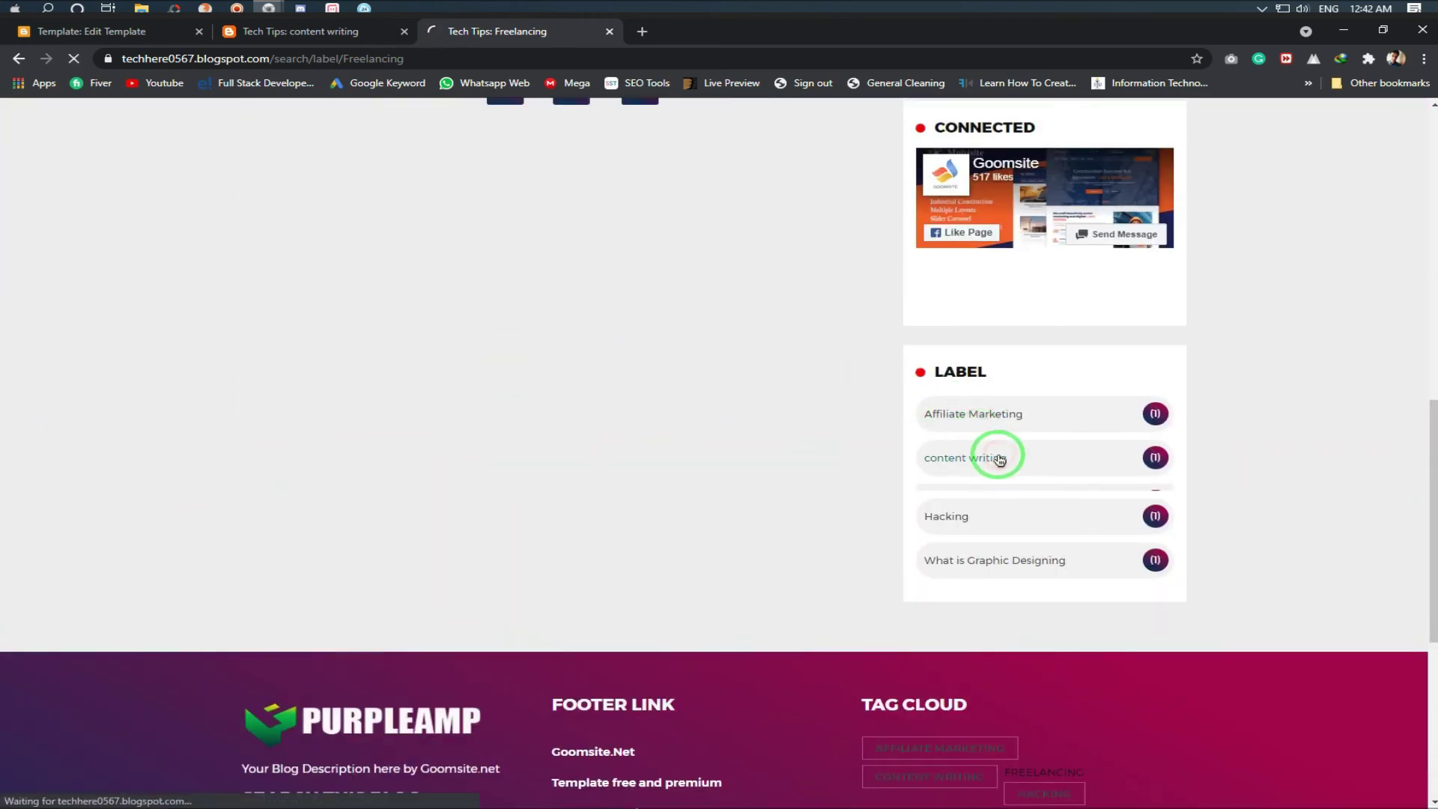
scroll(674, 442, down, 10)
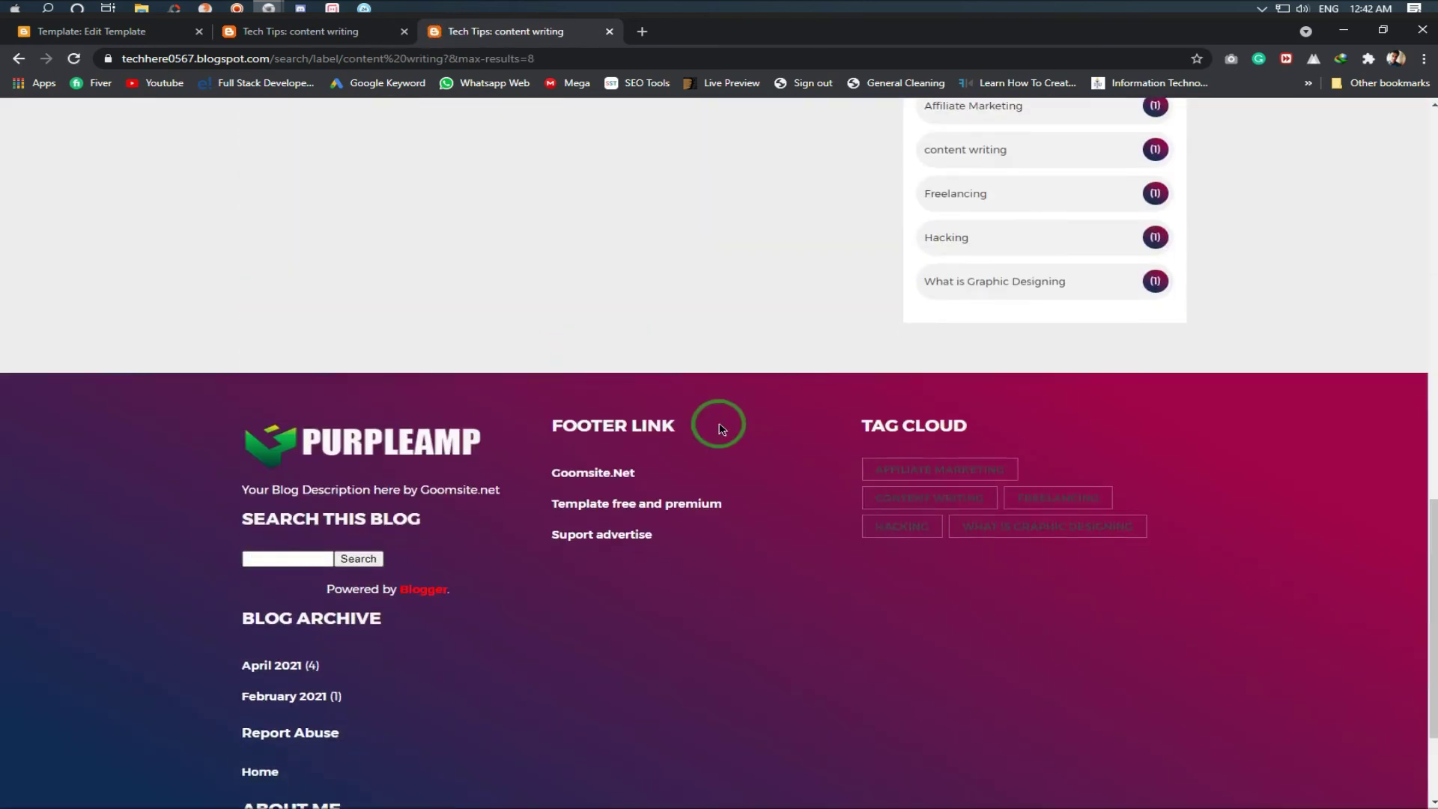
click(965, 279)
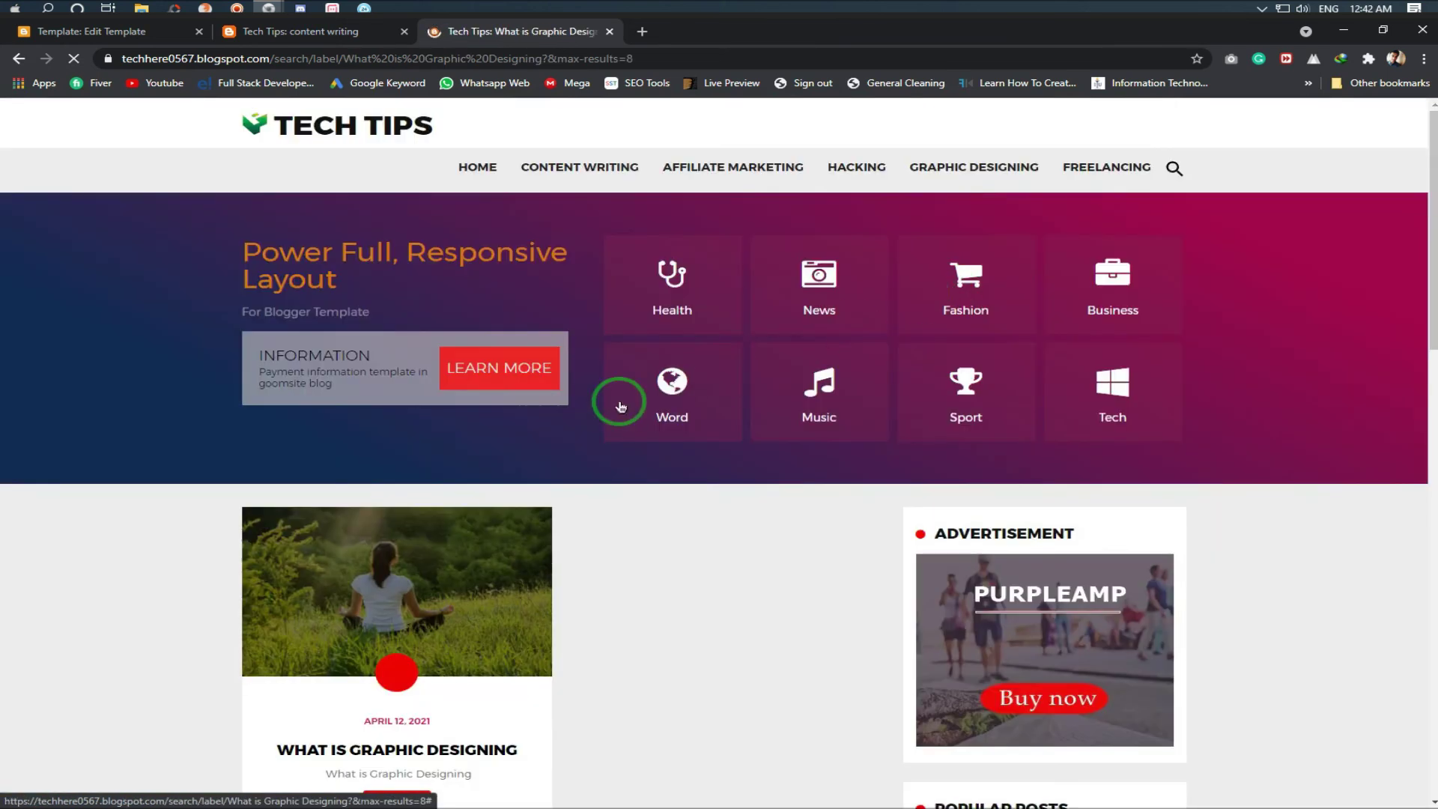
scroll(592, 404, down, 6)
scroll(708, 436, up, 6)
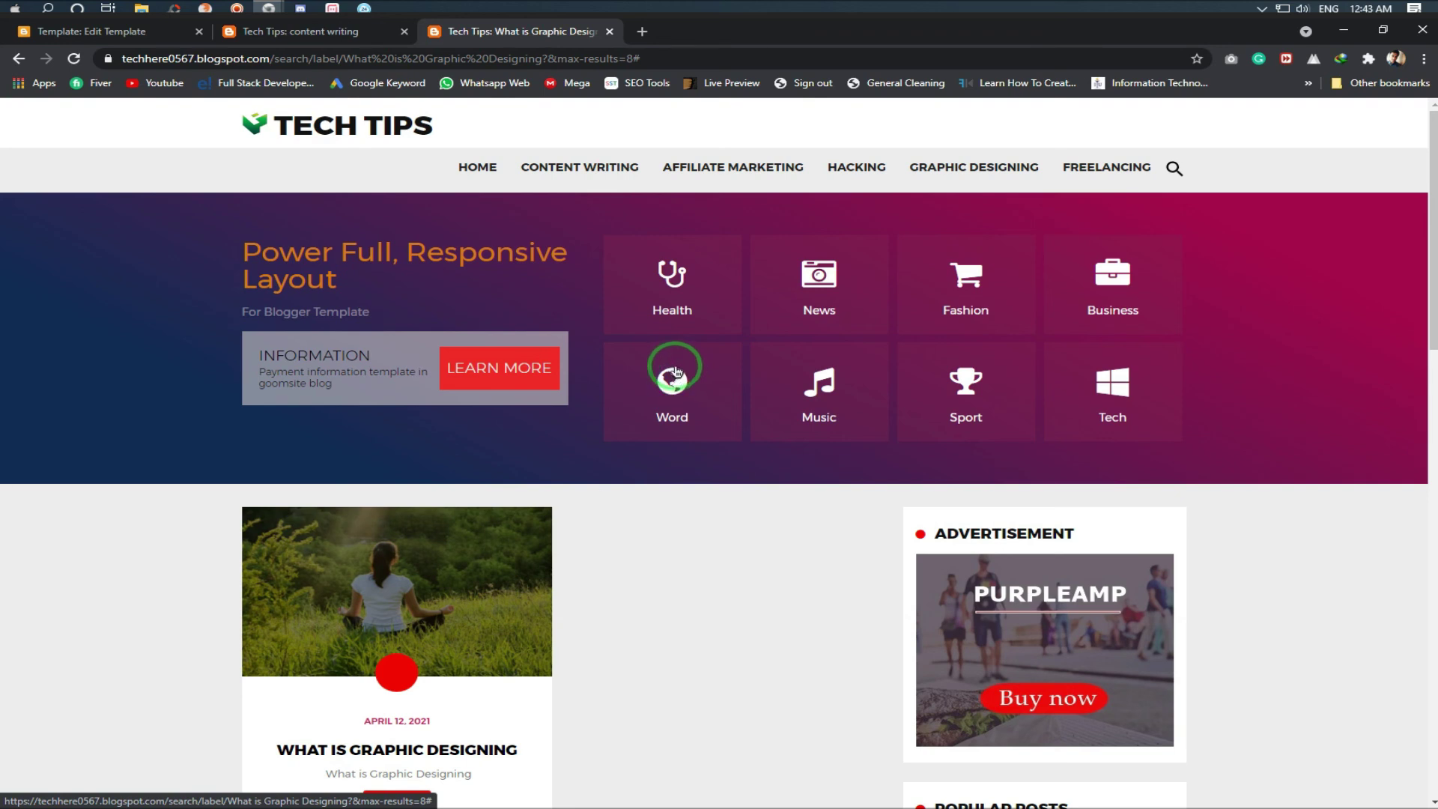
Recheck the Content Writing and Affiliate Marketing menu links on the live blog
click(612, 174)
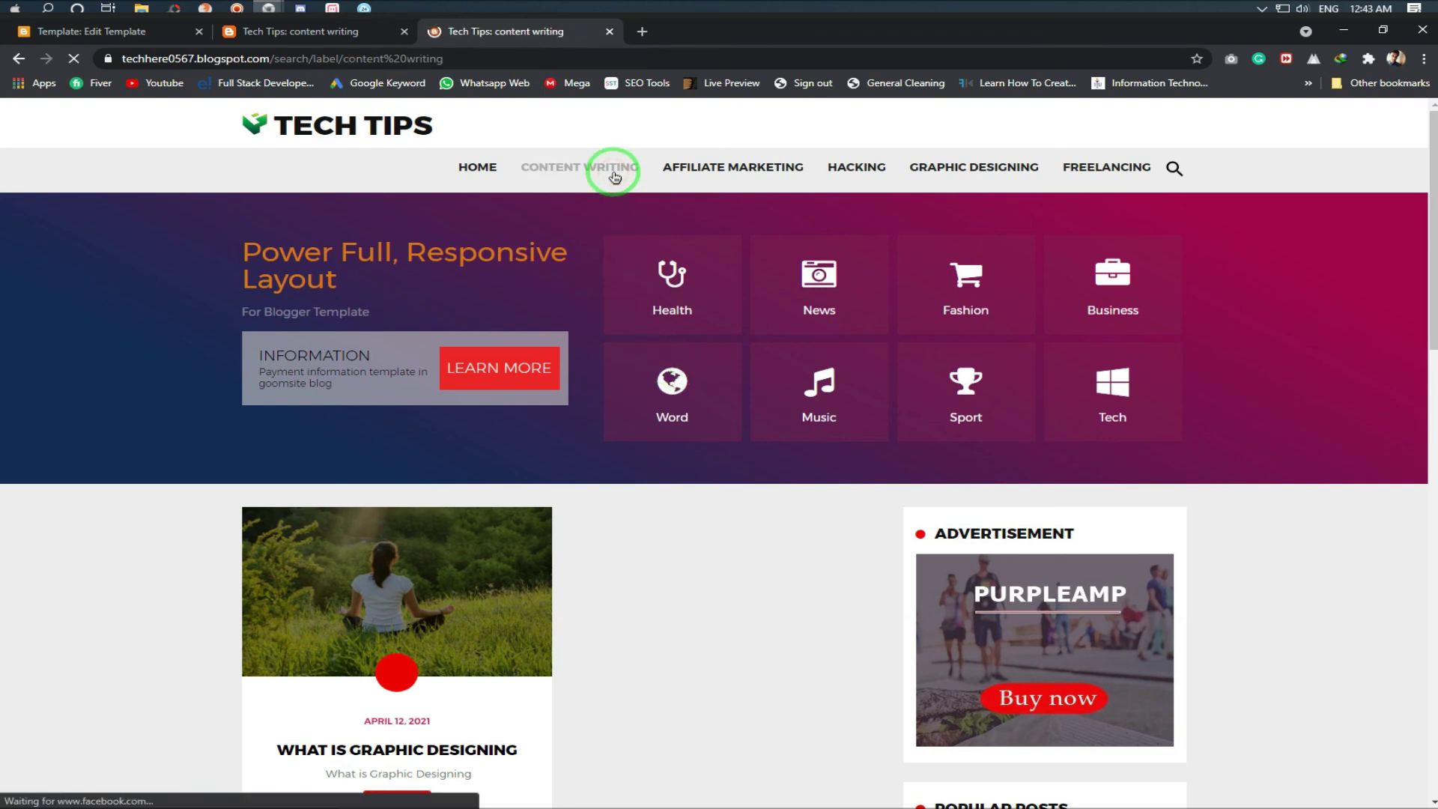
click(742, 176)
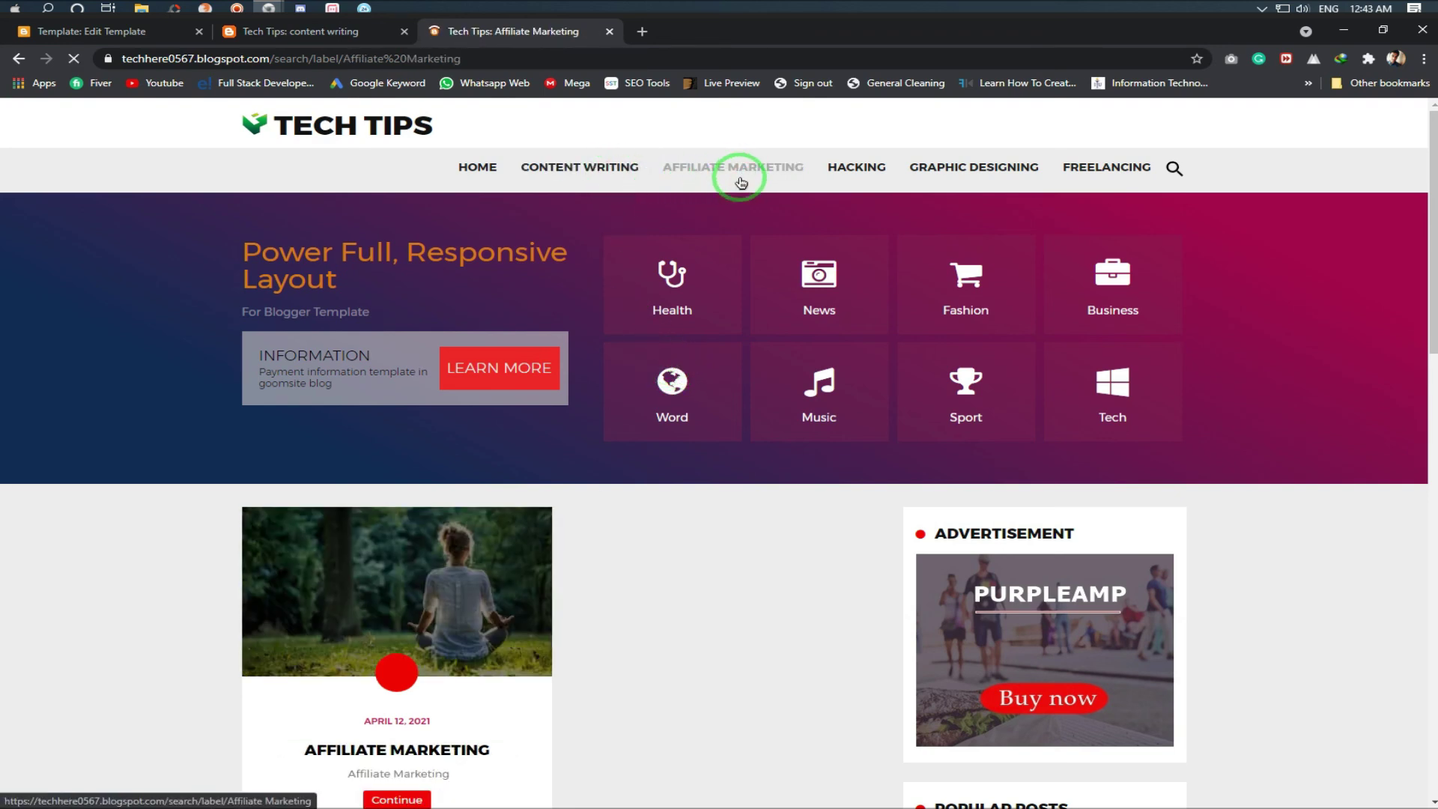